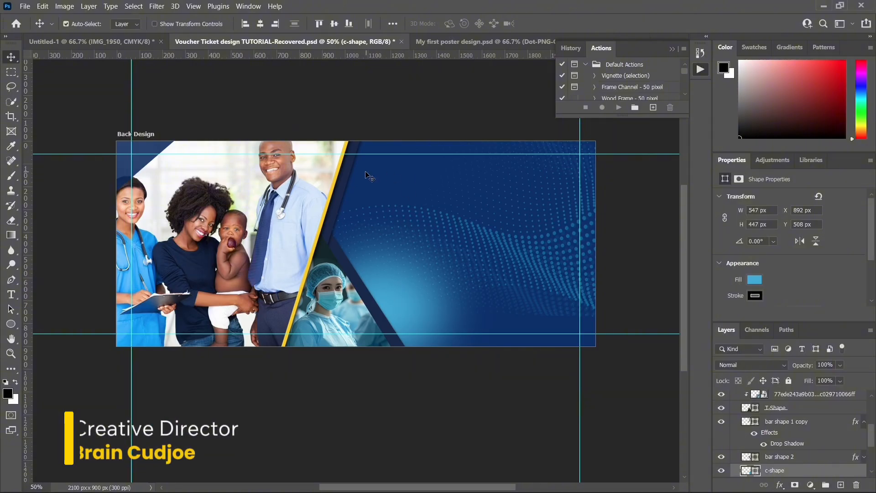
- Compare the back design with the finished voucher reference and reposition the halftone dot pattern at X 834 px, Y -37 px
{"action": "left_click", "coordinate": [108, 40]}
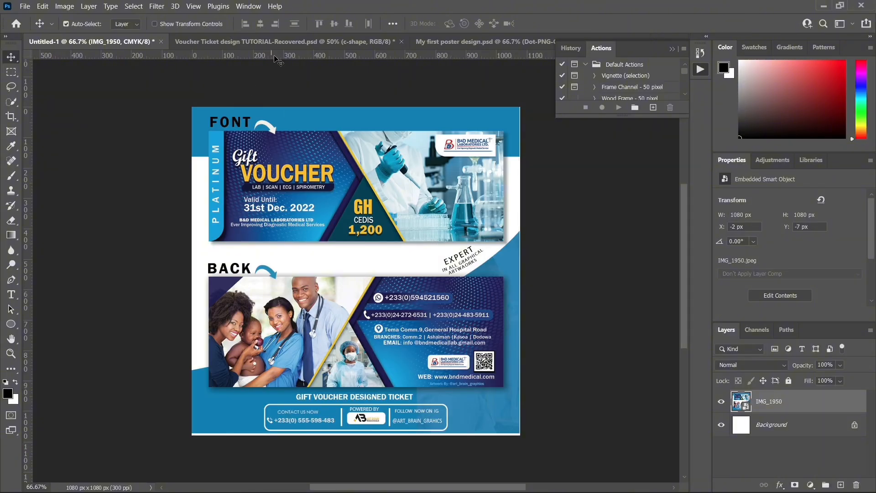
{"action": "left_click", "coordinate": [279, 41]}
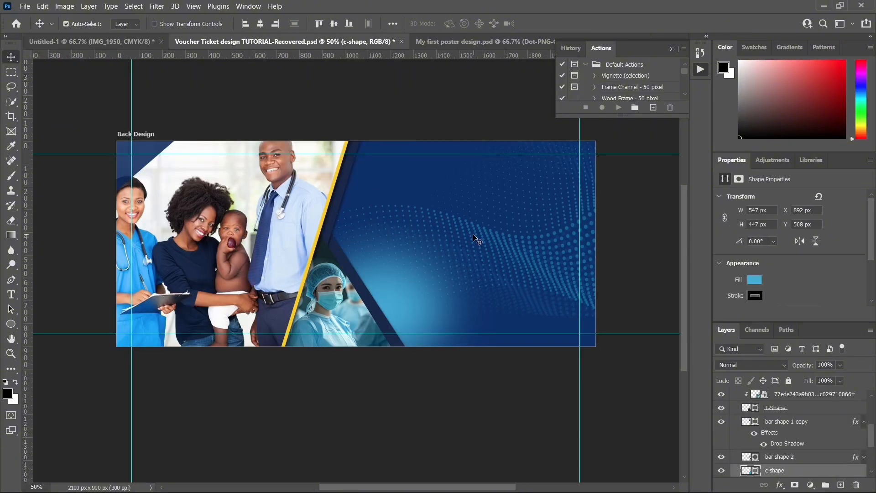
{"action": "left_click_drag", "start_coordinate": [474, 233], "coordinate": [475, 240]}
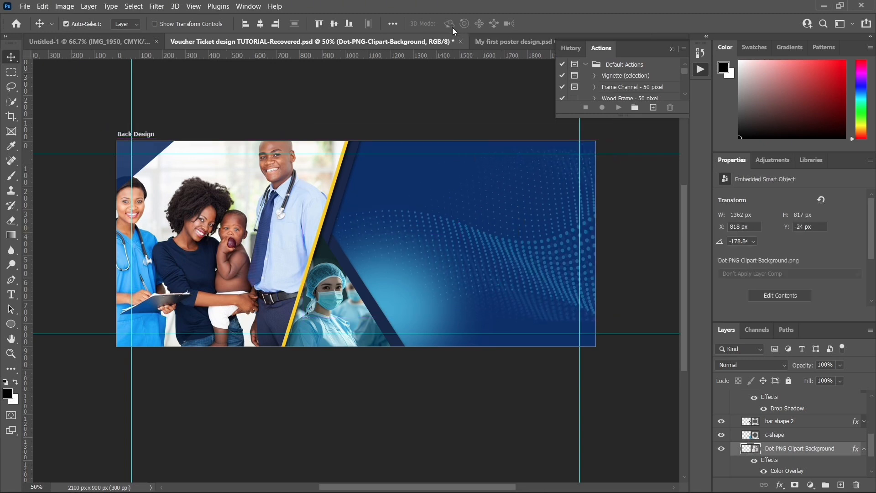
{"action": "left_click", "coordinate": [127, 41]}
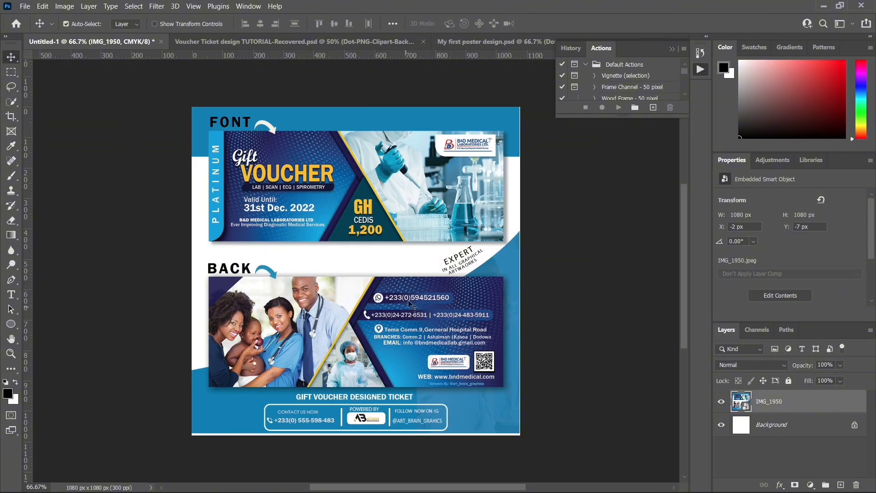
{"action": "left_click", "coordinate": [383, 41]}
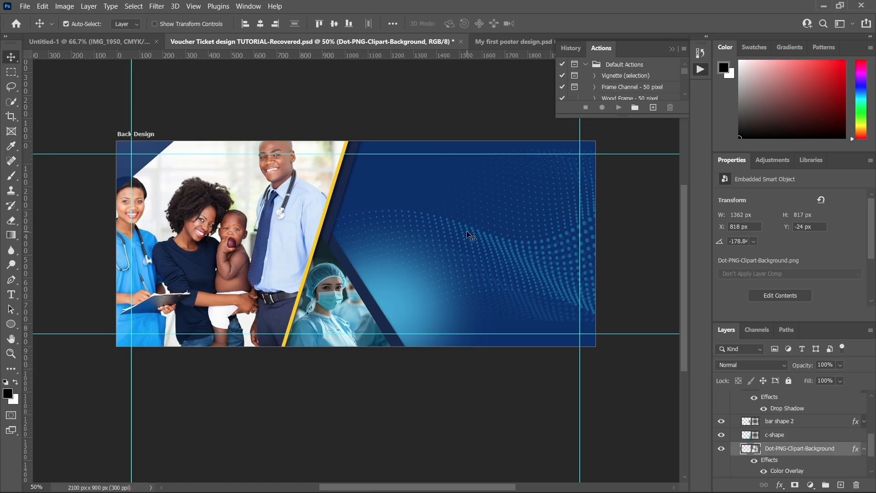
{"action": "mouse_move", "coordinate": [470, 234]}
{"action": "left_mouse_down"}
{"action": "mouse_move", "coordinate": [460, 244]}
{"action": "mouse_move", "coordinate": [478, 259]}
{"action": "mouse_move", "coordinate": [472, 233]}
{"action": "left_mouse_up"}
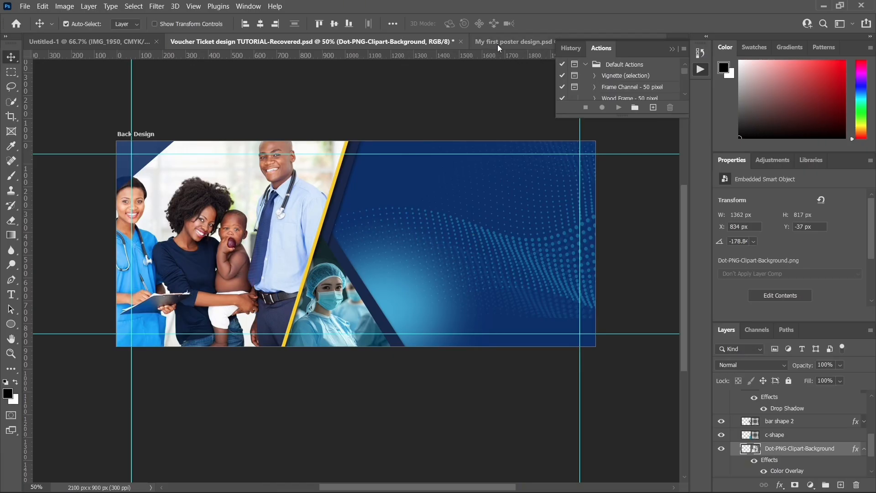
{"action": "left_click", "coordinate": [140, 43]}
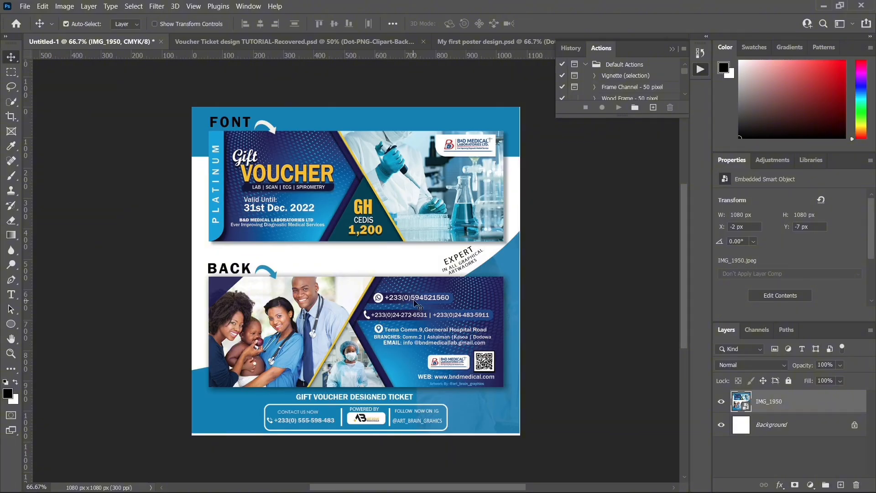
{"action": "left_click", "coordinate": [306, 42]}
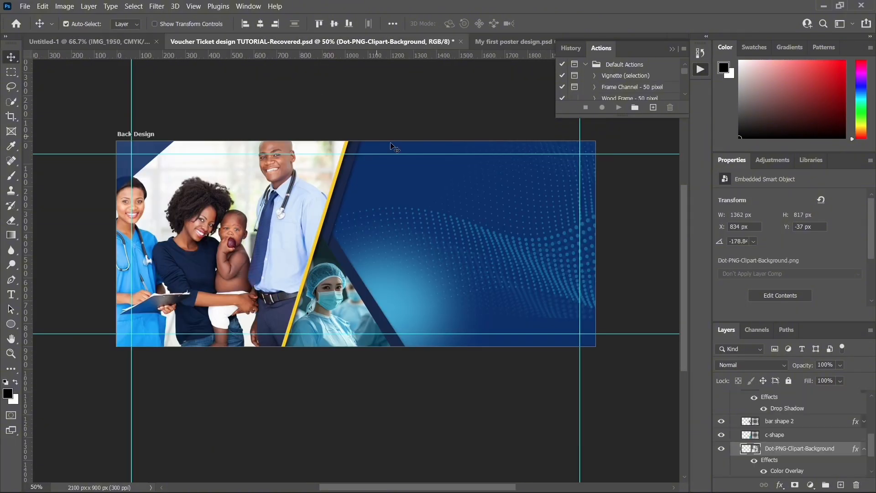
- Add a black rectangle about 785 by 72 px above the c-shape layer and position it at about X 933 px, Y 184 px
{"action": "left_click", "coordinate": [397, 210]}
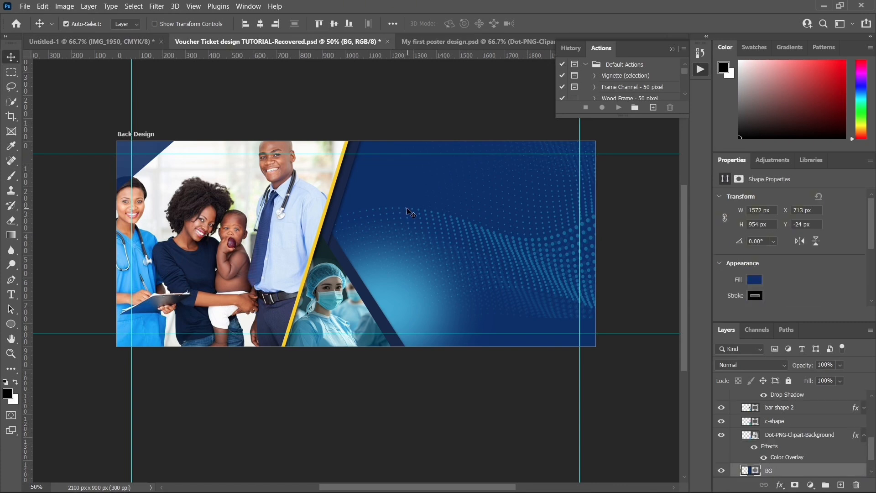
{"action": "left_click", "coordinate": [407, 295]}
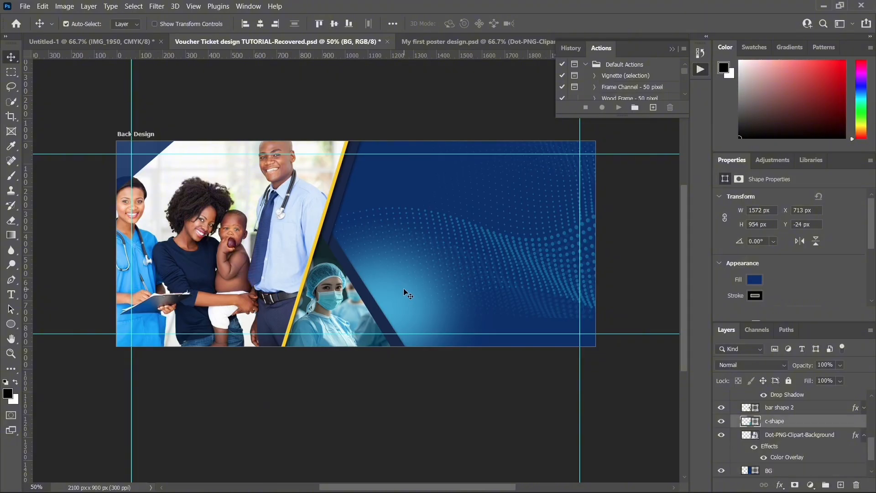
{"action": "left_click", "coordinate": [839, 484]}
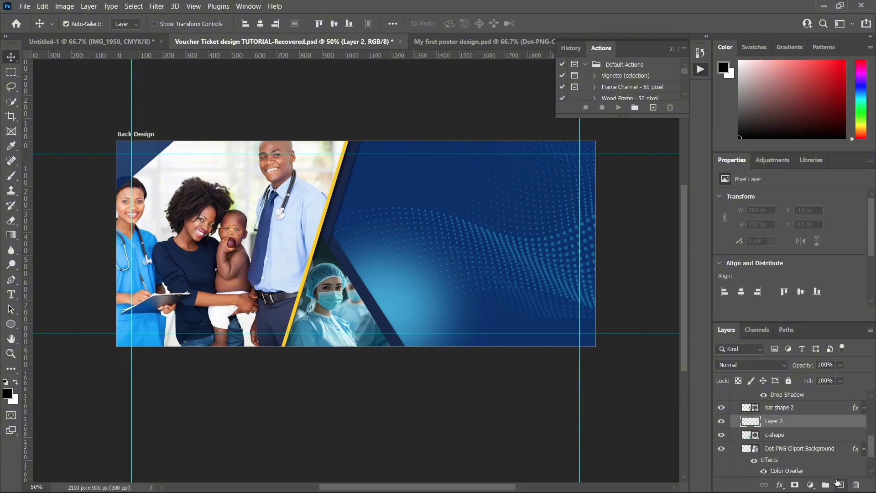
{"action": "left_click", "coordinate": [11, 324]}
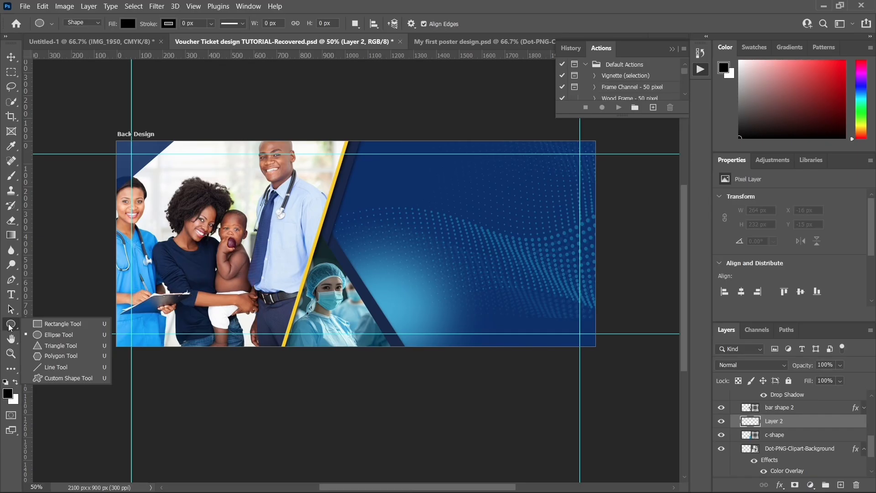
{"action": "left_click", "coordinate": [46, 325]}
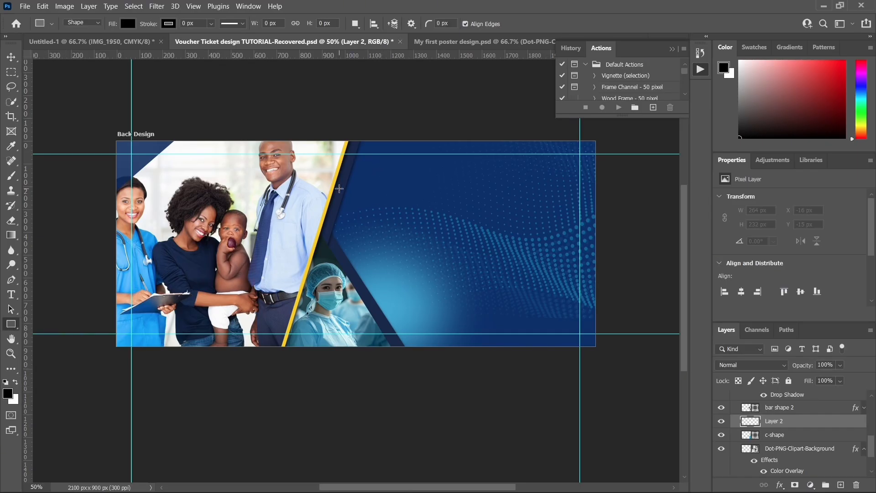
{"action": "left_click_drag", "start_coordinate": [335, 188], "coordinate": [512, 203]}
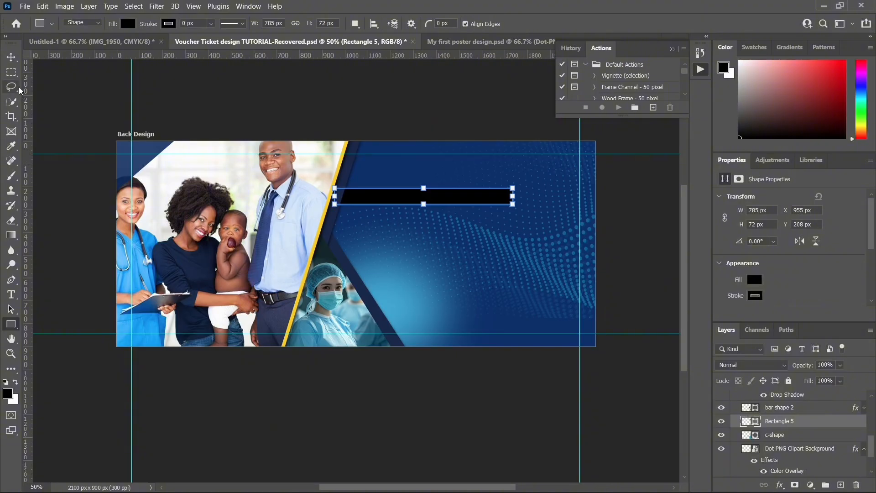
{"action": "left_click", "coordinate": [11, 57]}
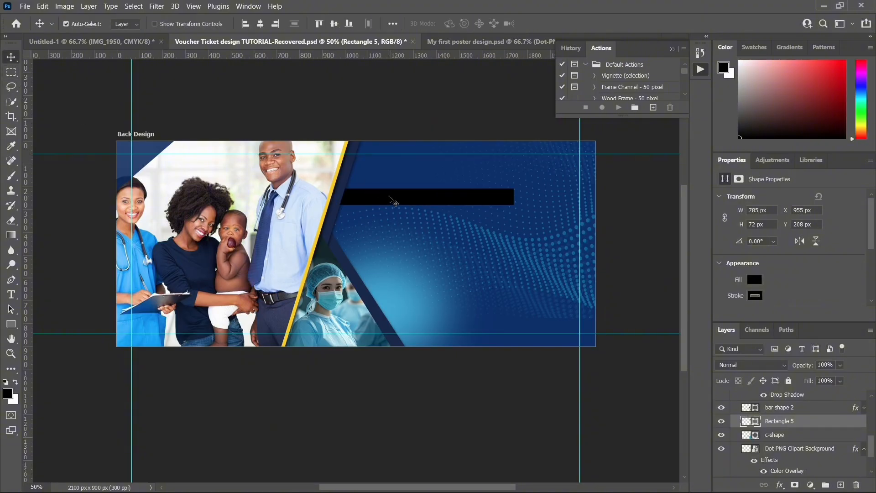
{"action": "mouse_move", "coordinate": [389, 196]}
{"action": "left_mouse_down"}
{"action": "mouse_move", "coordinate": [368, 192]}
{"action": "mouse_move", "coordinate": [379, 193]}
{"action": "left_mouse_up"}
- Round all four corners of the black bar to 35 px and slide the bar left, further behind the yellow divider
{"action": "scroll", "coordinate": [782, 269], "scroll_direction": "down", "scroll_amount": 3}
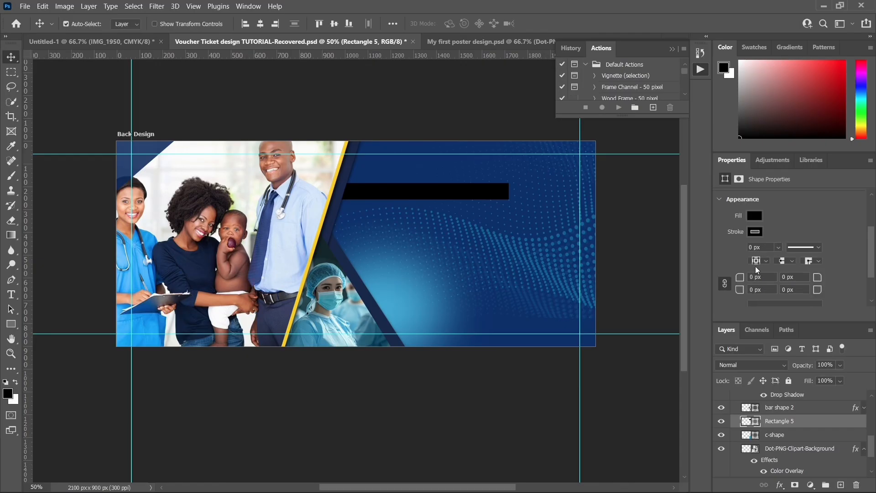
{"action": "scroll", "coordinate": [735, 267], "scroll_direction": "up", "scroll_amount": 3}
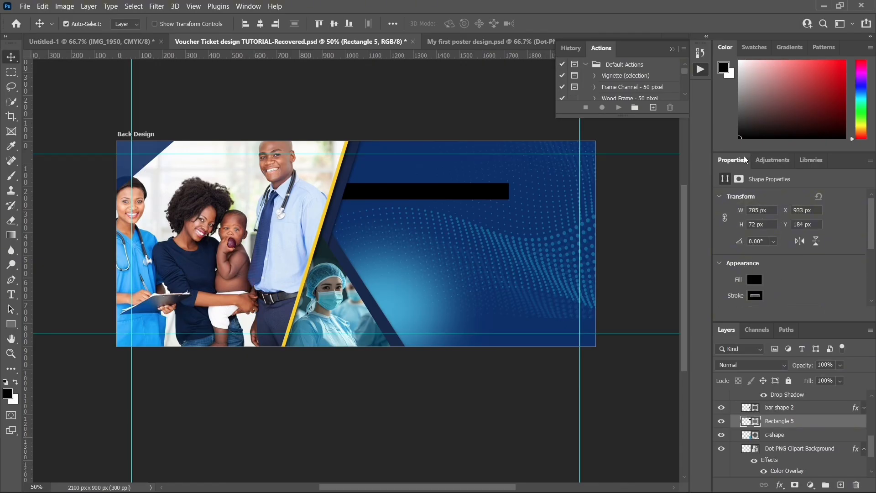
{"action": "scroll", "coordinate": [745, 159], "scroll_direction": "down", "scroll_amount": 2}
{"action": "scroll", "coordinate": [770, 261], "scroll_direction": "down", "scroll_amount": 2}
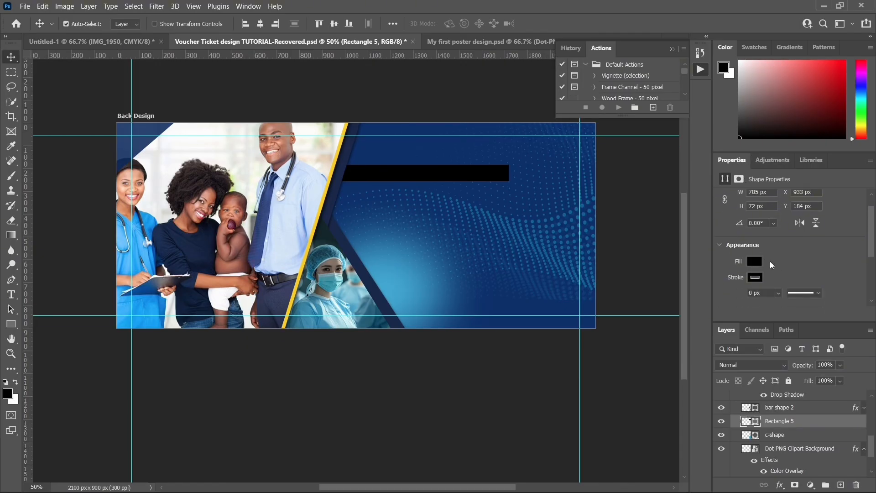
{"action": "scroll", "coordinate": [758, 238], "scroll_direction": "down", "scroll_amount": 1}
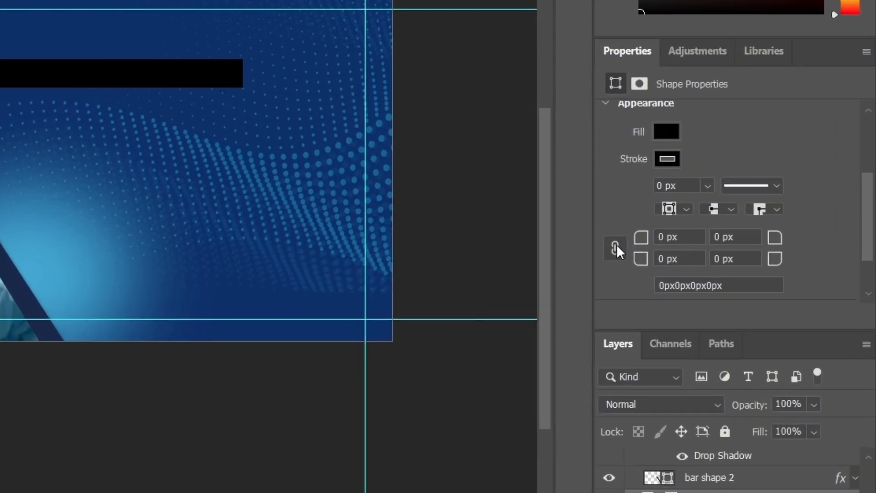
{"action": "left_click", "coordinate": [615, 246]}
{"action": "left_click_drag", "start_coordinate": [639, 239], "coordinate": [656, 243]}
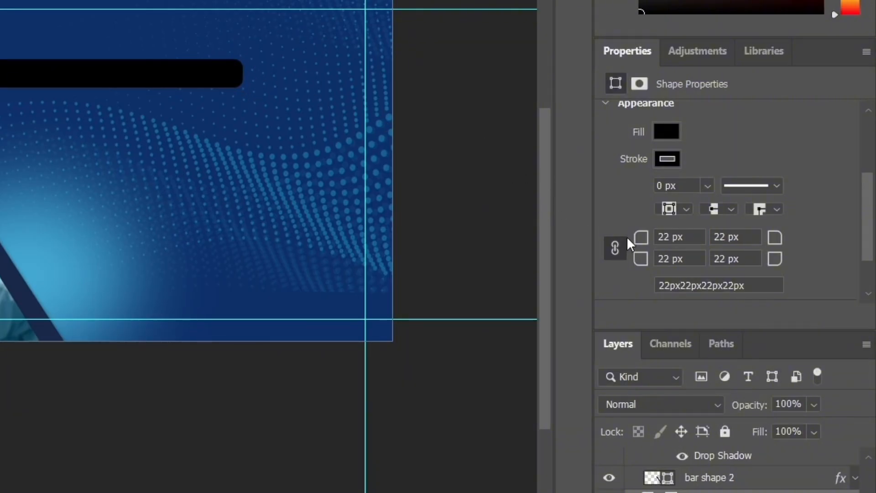
{"action": "left_click_drag", "start_coordinate": [640, 237], "coordinate": [653, 238]}
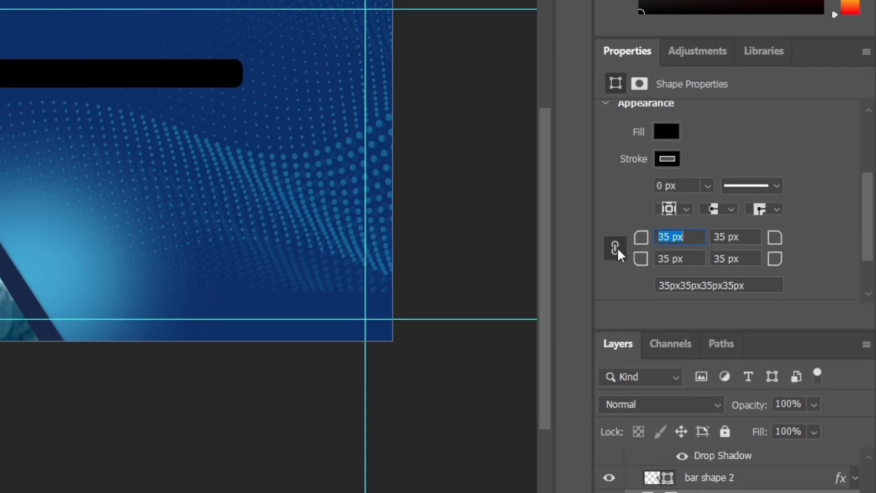
{"action": "left_click", "coordinate": [616, 248]}
{"action": "left_click_drag", "start_coordinate": [176, 78], "coordinate": [146, 75]}
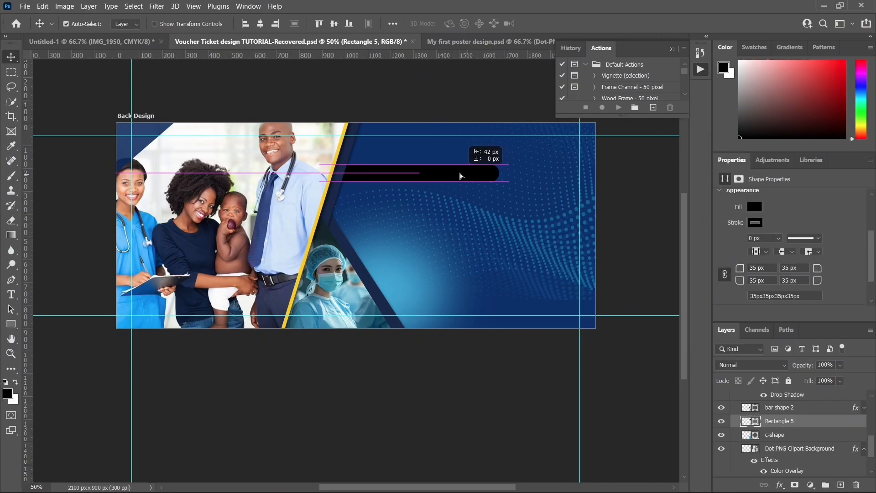
{"action": "left_click_drag", "start_coordinate": [452, 175], "coordinate": [453, 174]}
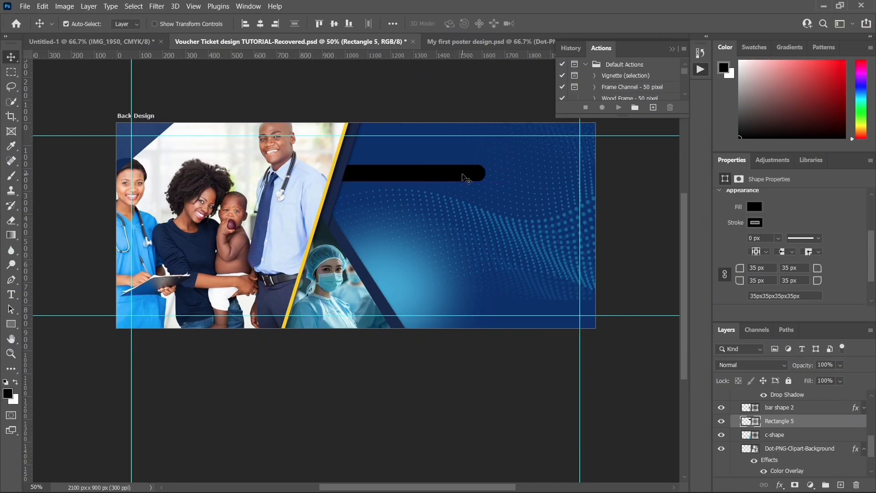
- Duplicate the rounded black bar and place the copy straight below the original
{"action": "key", "text": "ctrl"}
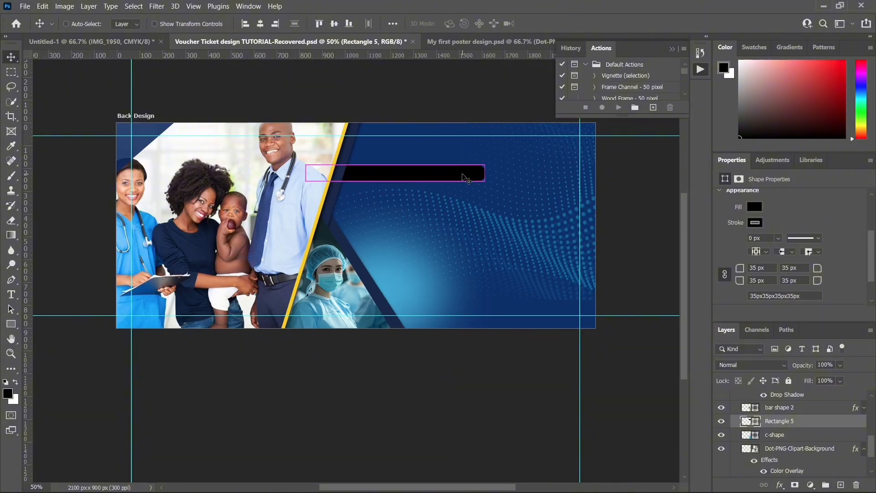
{"action": "left_click", "coordinate": [463, 176], "text": "alt"}
{"action": "key", "text": "i"}
{"action": "key", "text": "ctrl+k"}
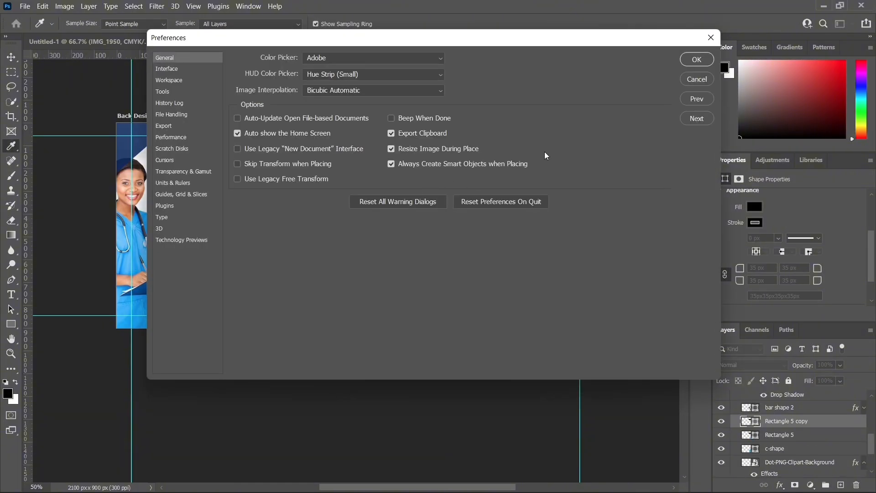
{"action": "left_click", "coordinate": [697, 79]}
{"action": "key", "text": "v"}
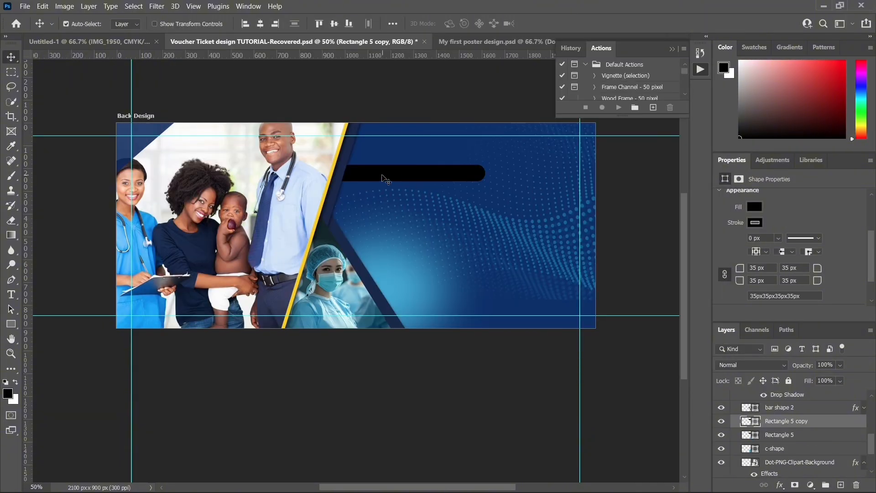
{"action": "left_click_drag", "start_coordinate": [382, 175], "coordinate": [382, 216]}
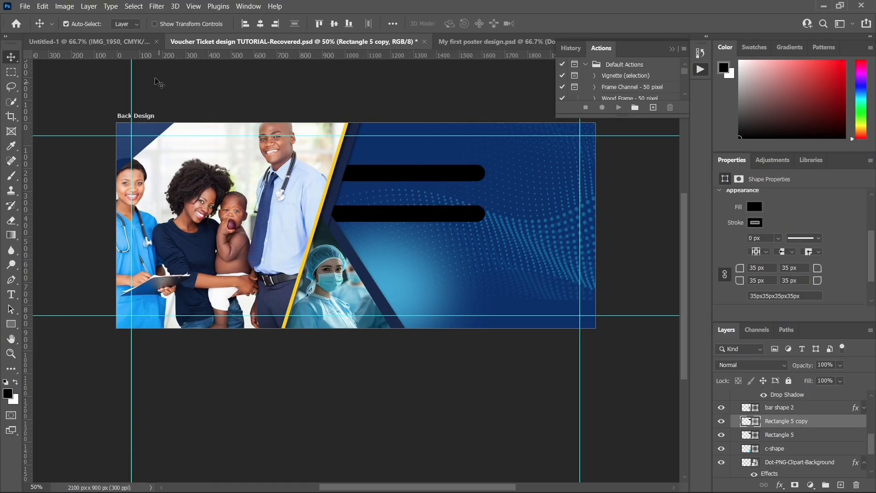
- Check the finished voucher reference and move both bars higher, with the upper one further left and the lower one further right
{"action": "left_click", "coordinate": [112, 41]}
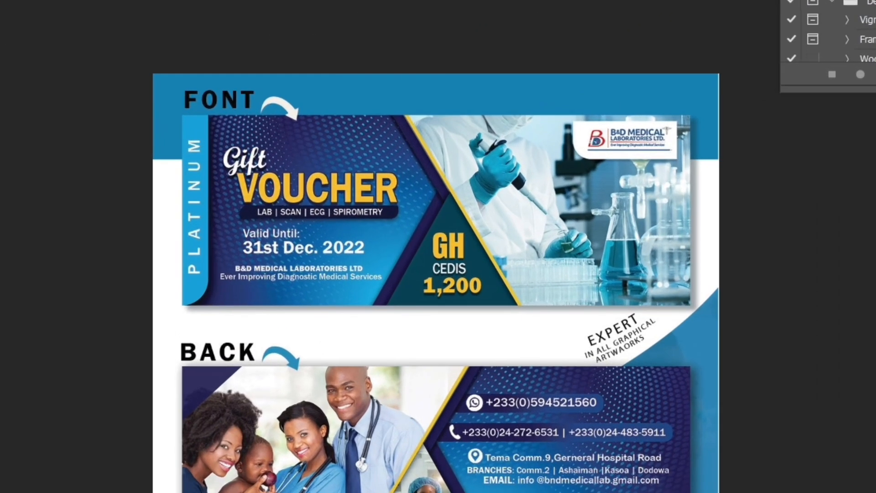
{"action": "left_click", "coordinate": [313, 42]}
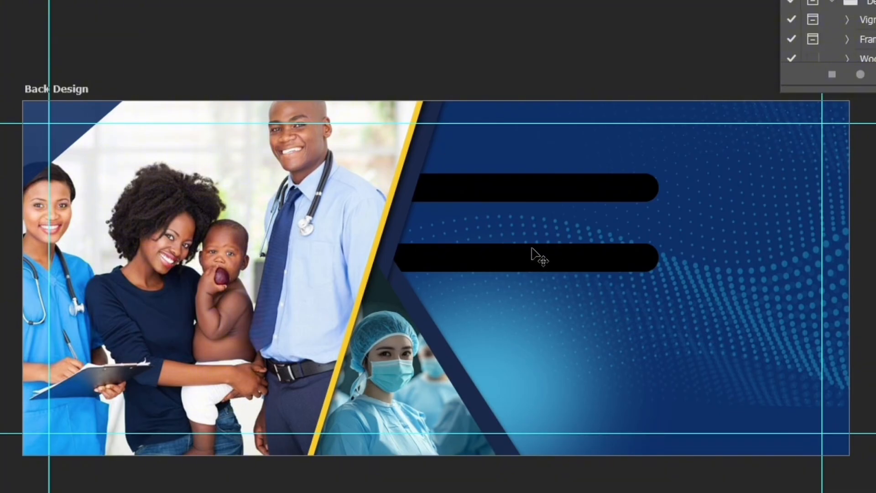
{"action": "left_click_drag", "start_coordinate": [528, 256], "coordinate": [557, 237]}
{"action": "mouse_move", "coordinate": [589, 175]}
{"action": "left_mouse_down"}
{"action": "mouse_move", "coordinate": [571, 182]}
{"action": "mouse_move", "coordinate": [576, 173]}
{"action": "left_mouse_up"}
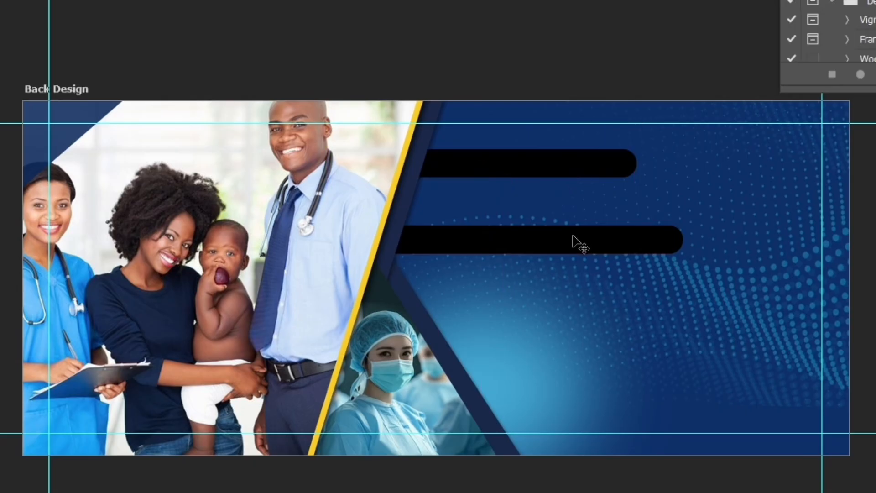
{"action": "left_click_drag", "start_coordinate": [571, 242], "coordinate": [569, 215]}
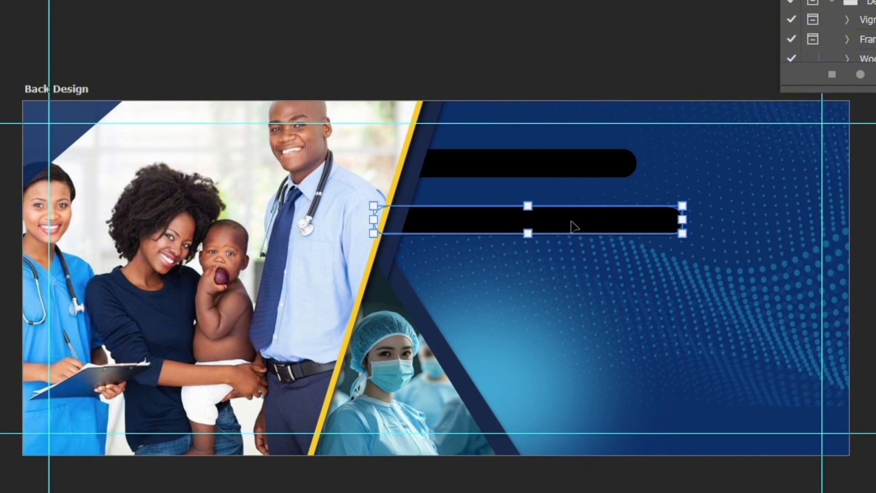
- Widen the lower black bar toward the right to about 907 px, keeping its 72 px height
{"action": "left_click_drag", "start_coordinate": [682, 220], "coordinate": [745, 218]}
{"action": "key", "text": "ctrl+z"}
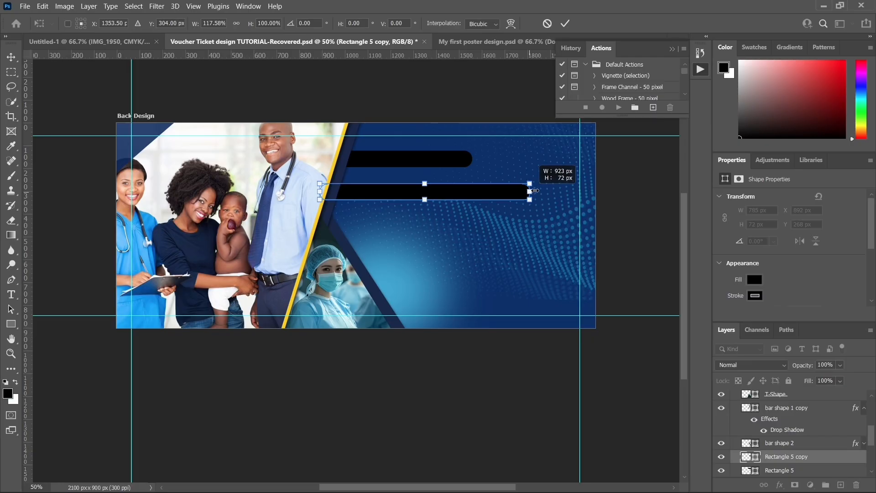
{"action": "left_click_drag", "start_coordinate": [535, 191], "coordinate": [535, 191]}
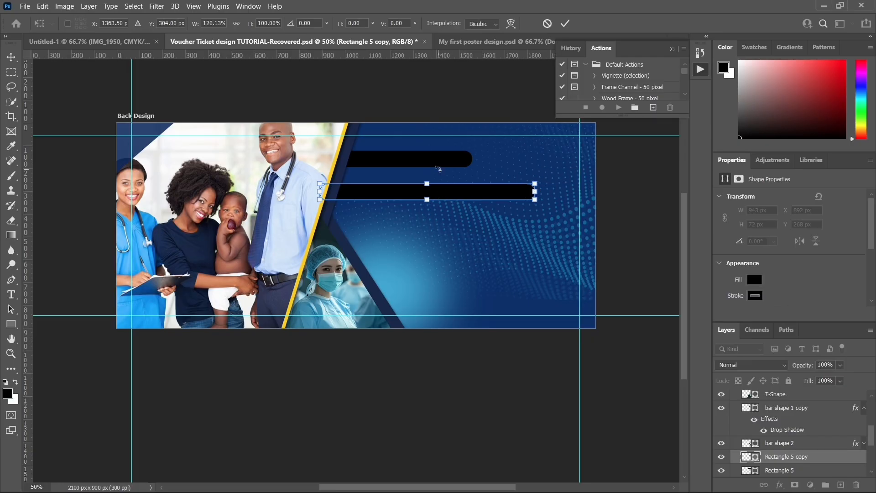
{"action": "mouse_move", "coordinate": [537, 191]}
{"action": "left_mouse_down"}
{"action": "mouse_move", "coordinate": [491, 191]}
{"action": "mouse_move", "coordinate": [571, 194]}
{"action": "mouse_move", "coordinate": [529, 194]}
{"action": "left_mouse_up"}
{"action": "left_click", "coordinate": [11, 57]}
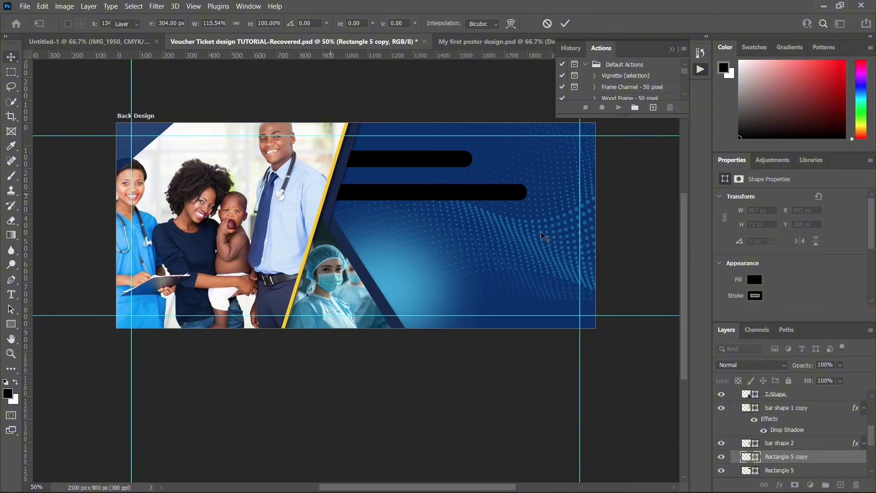
- Nudge the lower black bar up 6 px to Y 262 px
{"action": "key", "text": "Up"}
{"action": "key", "text": "Up"}
{"action": "key", "text": "Up"}
{"action": "key", "text": "Up"}
{"action": "key", "text": "Up"}
{"action": "key", "text": "Up"}
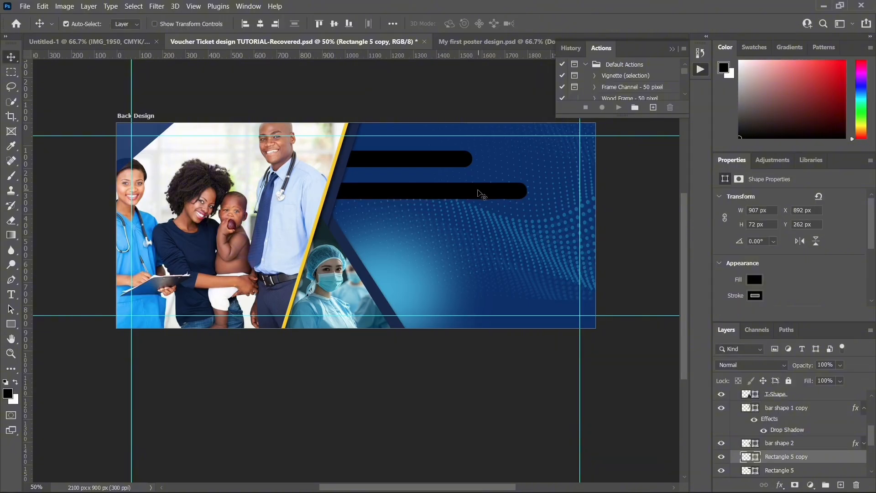
- Examine the contact bars on the back side of the finished voucher reference, and return to the voucher ticket document
{"action": "left_click", "coordinate": [72, 42]}
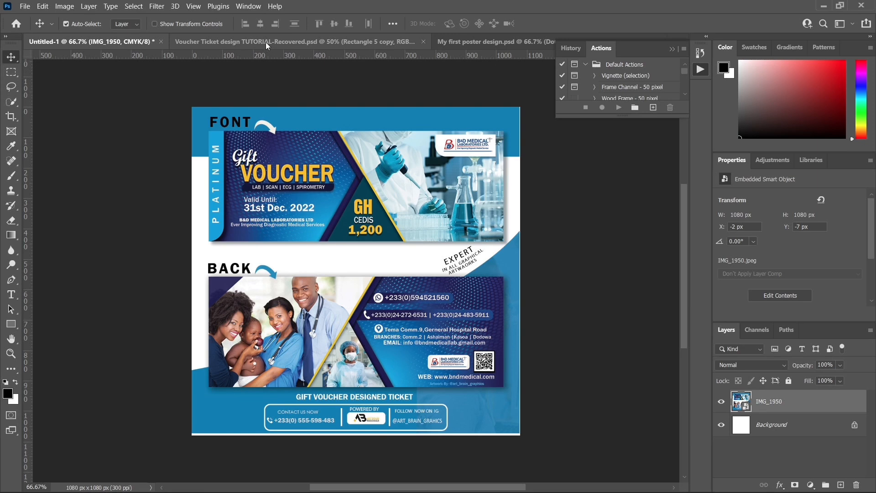
{"action": "key", "text": "ctrl+plus"}
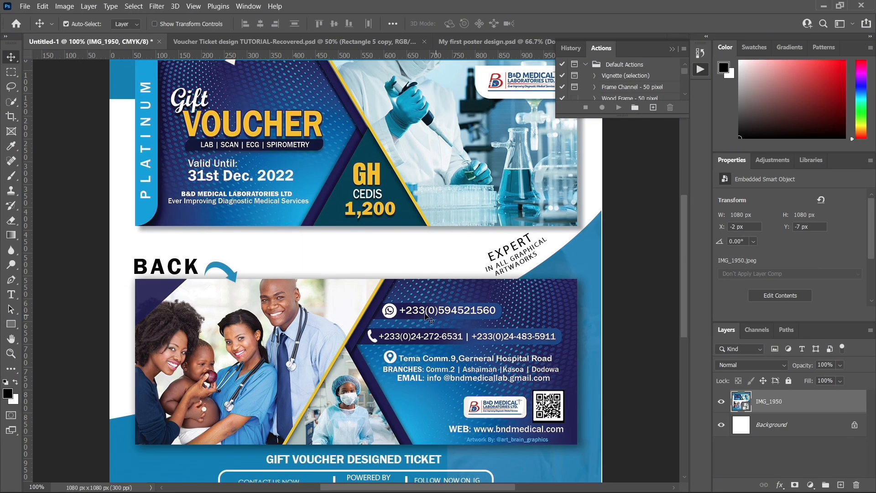
{"action": "left_click", "coordinate": [467, 45]}
{"action": "left_click", "coordinate": [361, 44]}
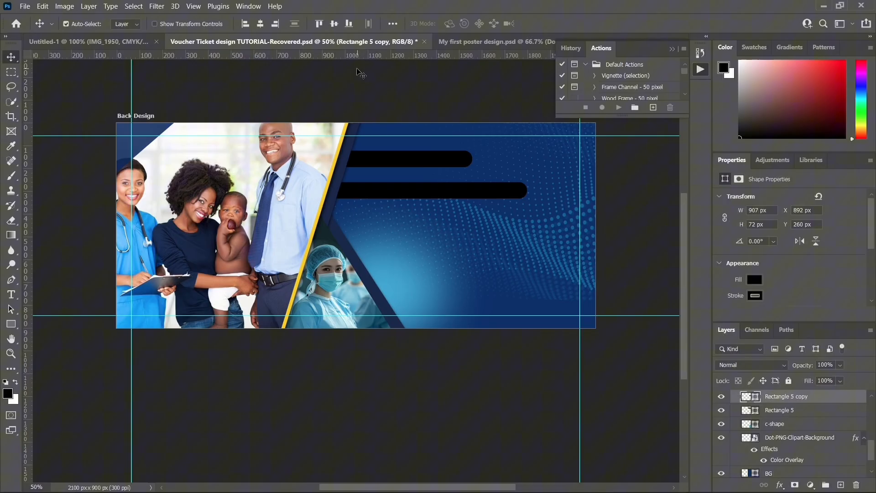
- Add a Gradient Overlay to the upper black bar and set the gradient's starting color stop to dark navy #081b4b
{"action": "left_click", "coordinate": [432, 159]}
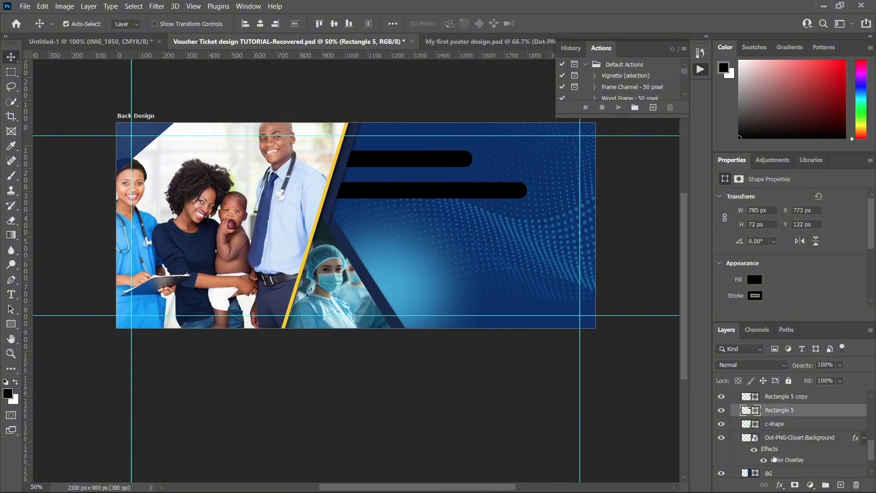
{"action": "left_click", "coordinate": [779, 487]}
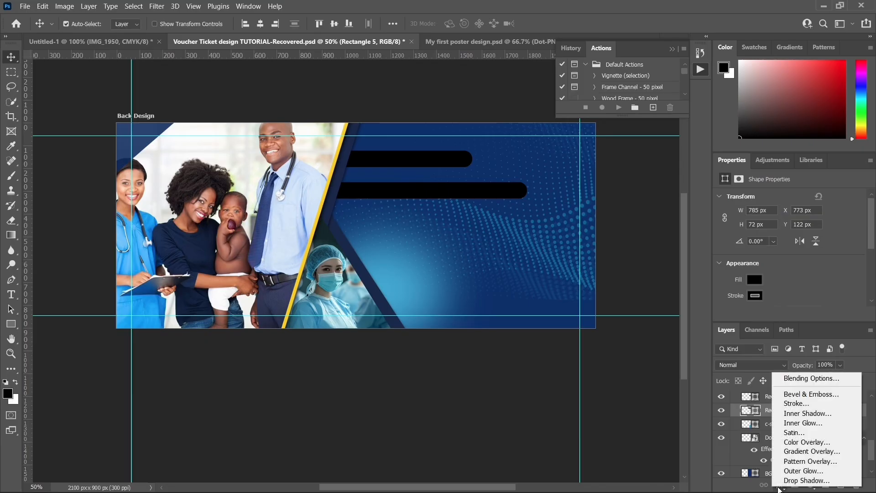
{"action": "left_click", "coordinate": [801, 452]}
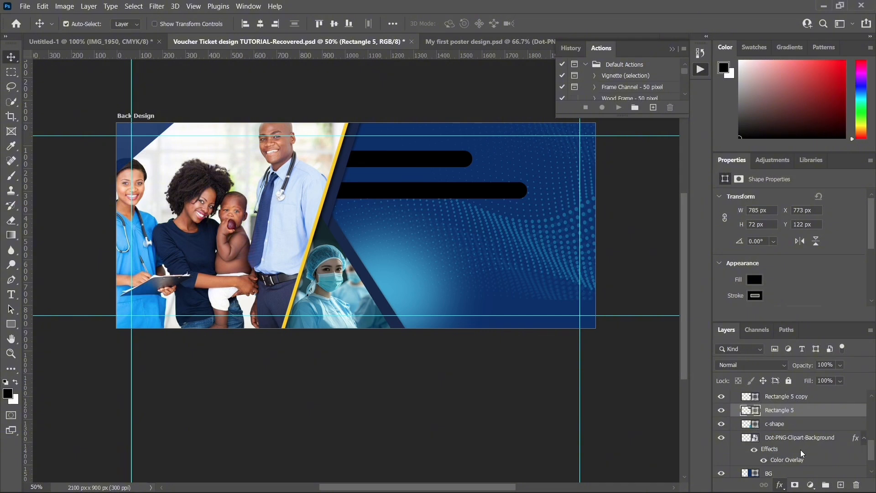
{"action": "left_click_drag", "start_coordinate": [491, 191], "coordinate": [581, 204]}
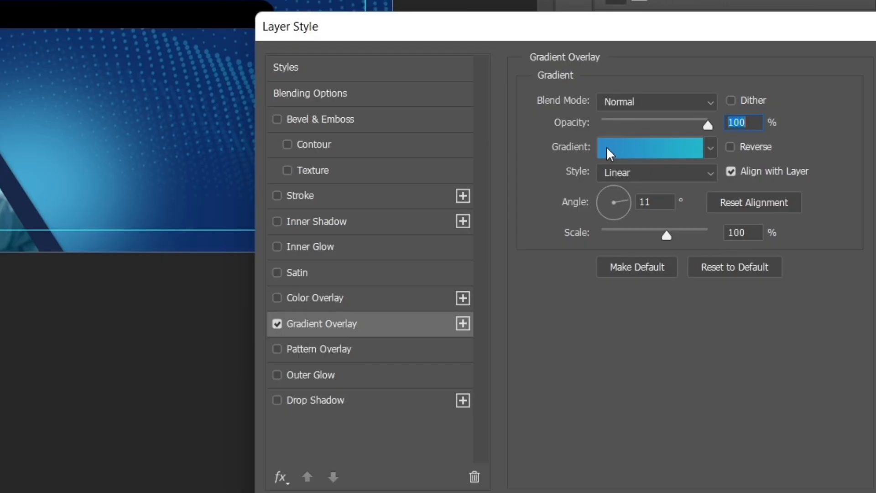
{"action": "left_click", "coordinate": [606, 147]}
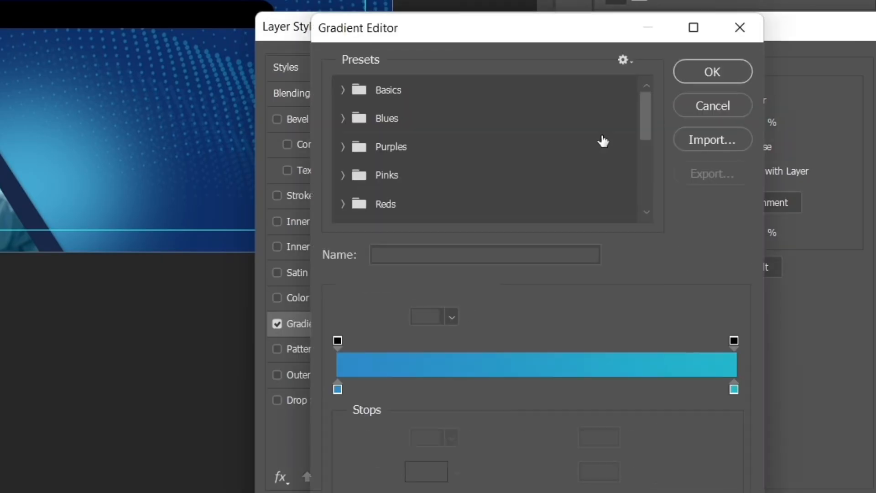
{"action": "left_click_drag", "start_coordinate": [475, 33], "coordinate": [518, 23]}
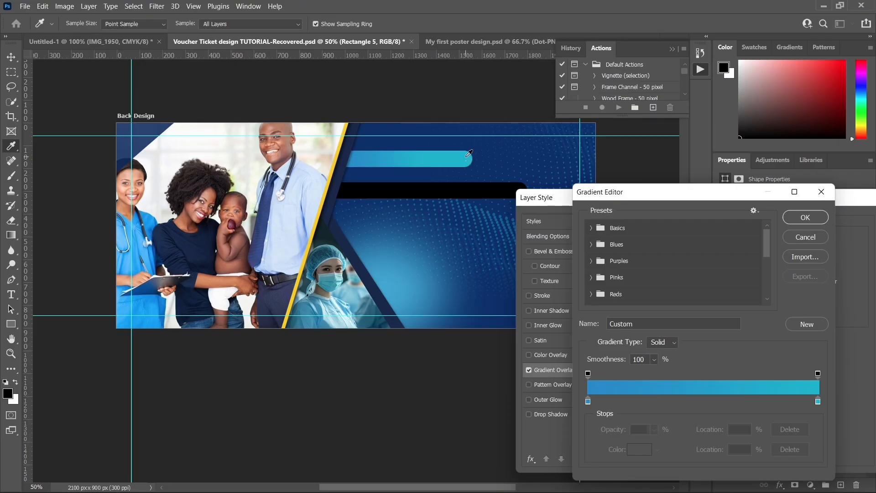
{"action": "left_click", "coordinate": [587, 401]}
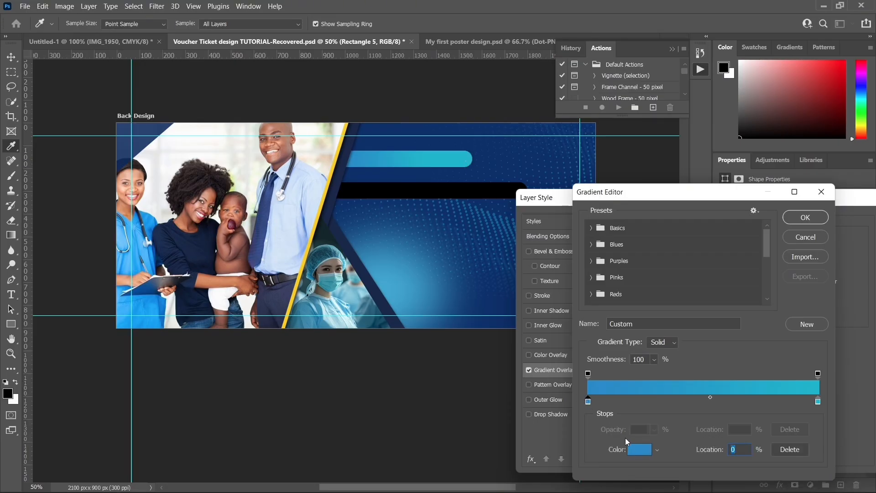
{"action": "left_click", "coordinate": [638, 449]}
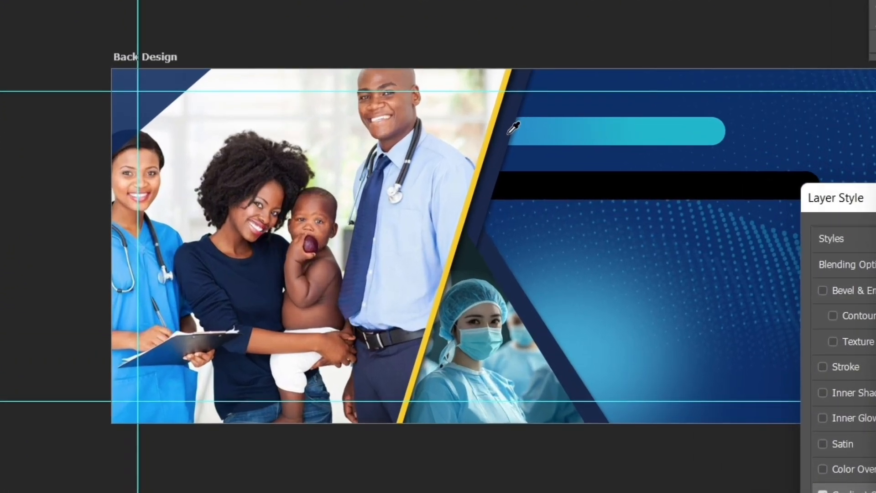
{"action": "left_click", "coordinate": [509, 133]}
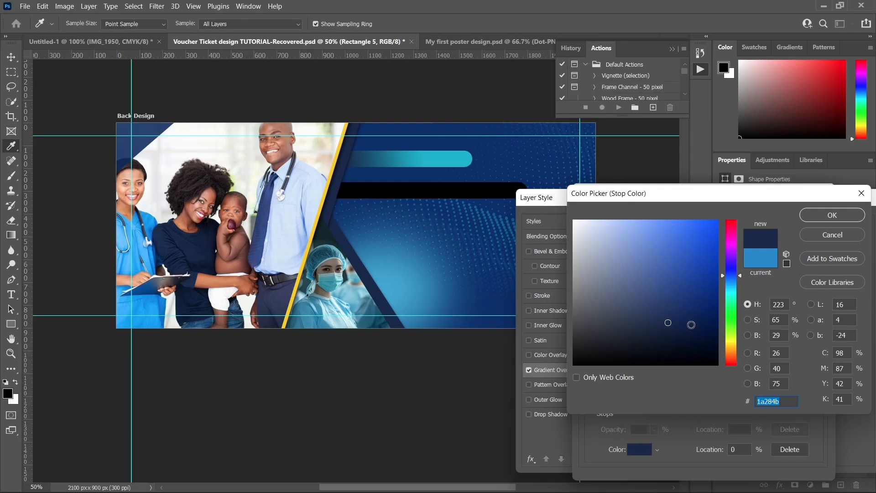
{"action": "left_click_drag", "start_coordinate": [691, 324], "coordinate": [703, 322]}
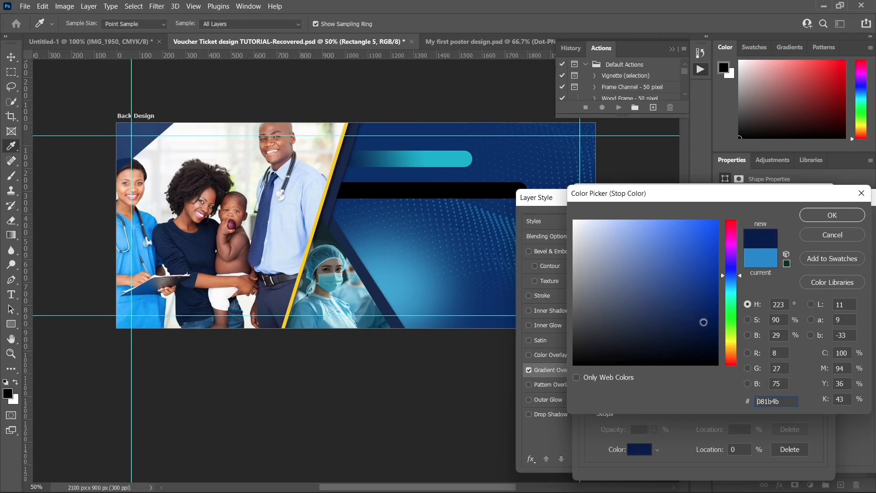
{"action": "left_click", "coordinate": [817, 217]}
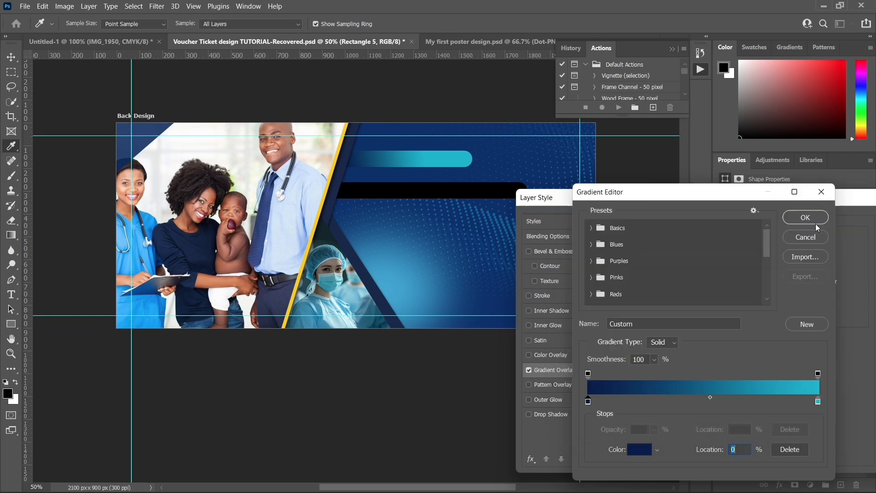
- Set the gradient's end stop to light blue sampled from the nurse's uniform and shift the color midpoint to 66%
{"action": "left_click", "coordinate": [818, 401]}
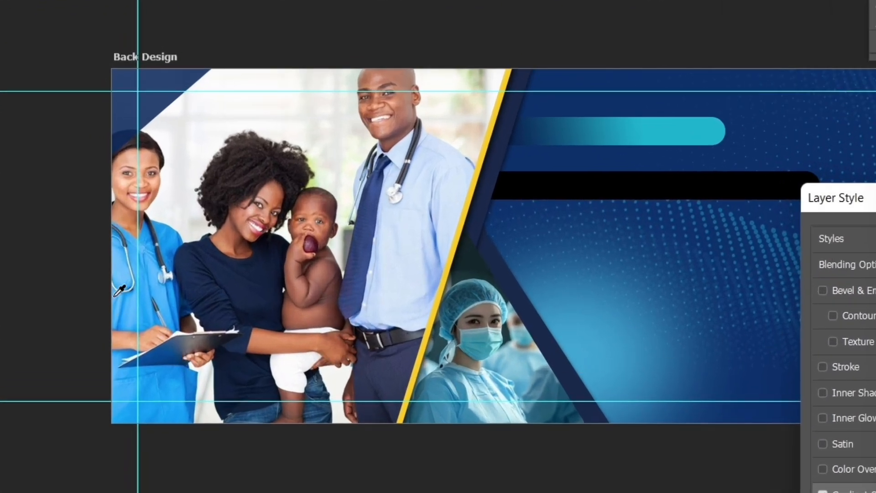
{"action": "left_click", "coordinate": [160, 284]}
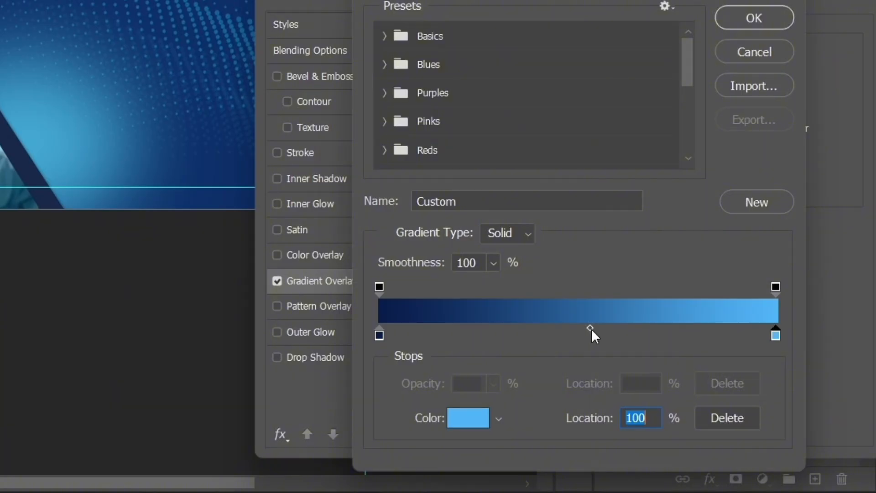
{"action": "left_click_drag", "start_coordinate": [592, 328], "coordinate": [643, 328]}
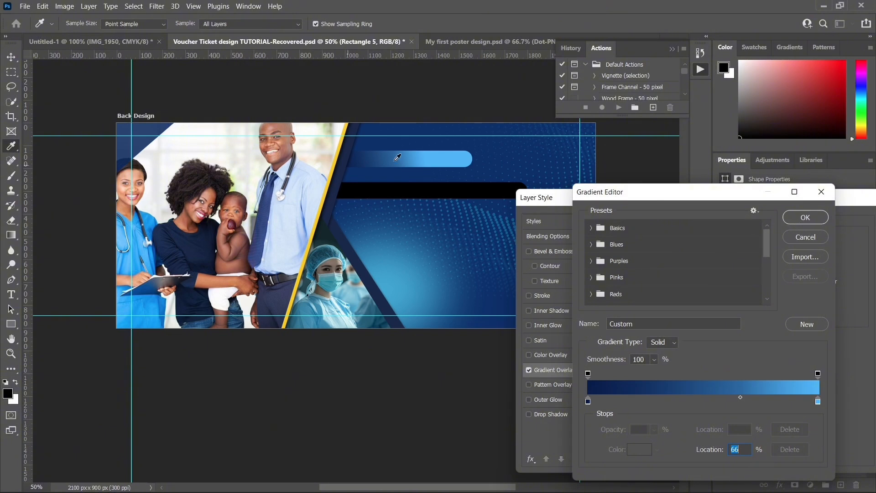
{"action": "left_click", "coordinate": [799, 218]}
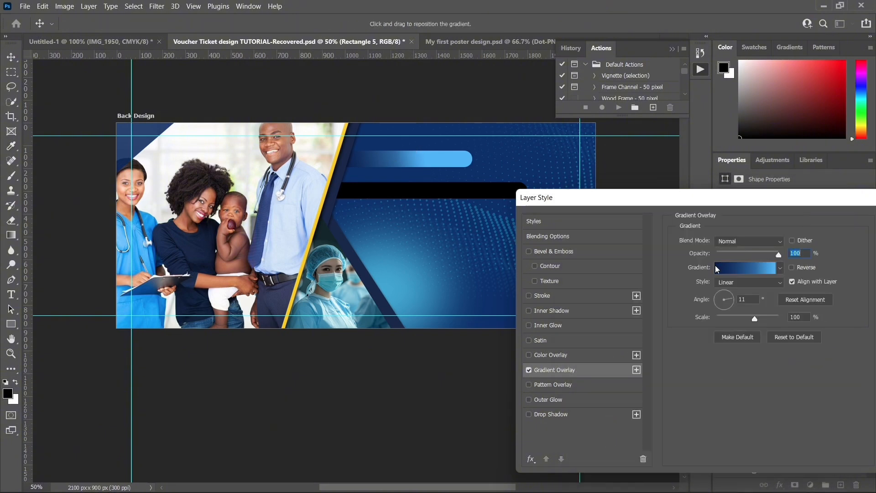
- Adjust the gradient overlay's angle to 3° and apply the layer style to the upper bar
{"action": "left_click", "coordinate": [732, 299]}
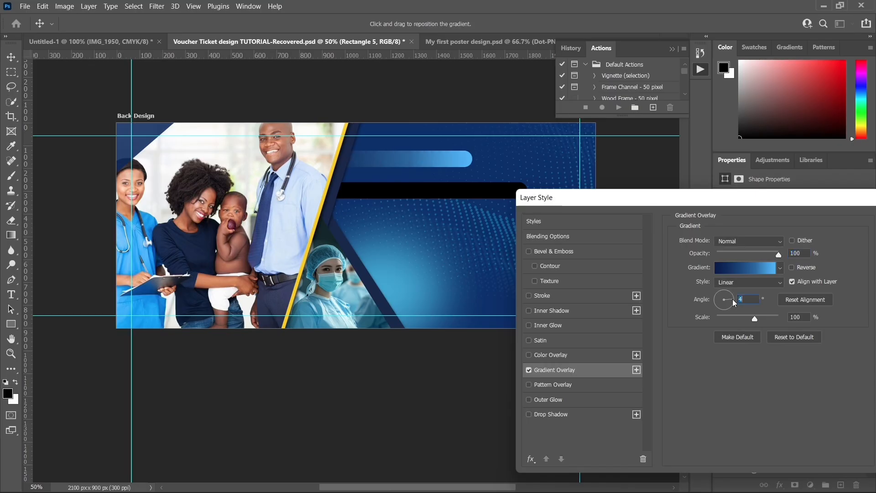
{"action": "left_click_drag", "start_coordinate": [732, 298], "coordinate": [732, 302]}
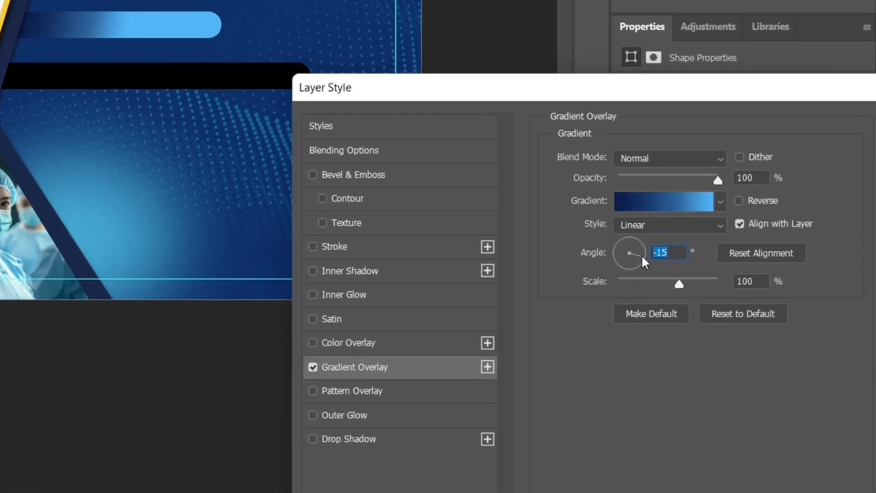
{"action": "mouse_move", "coordinate": [642, 255]}
{"action": "left_mouse_down"}
{"action": "mouse_move", "coordinate": [633, 263]}
{"action": "mouse_move", "coordinate": [636, 254]}
{"action": "left_mouse_up"}
{"action": "left_click_drag", "start_coordinate": [587, 234], "coordinate": [592, 226]}
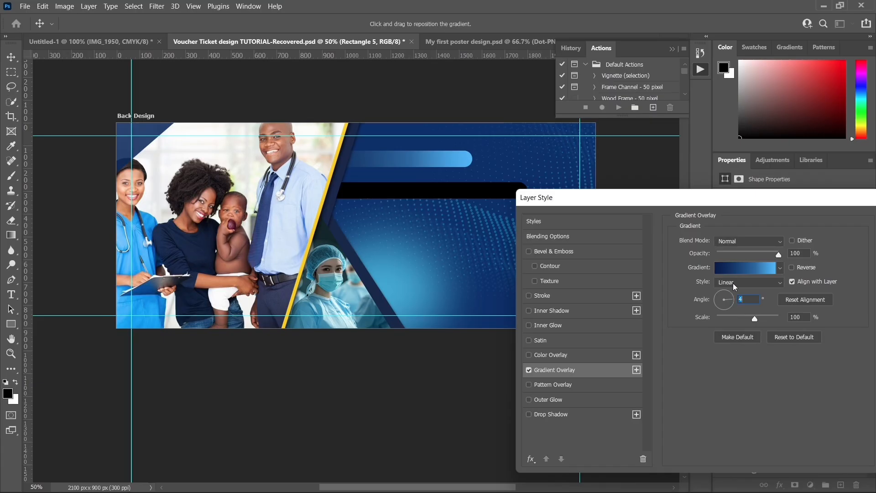
{"action": "key", "text": "Return"}
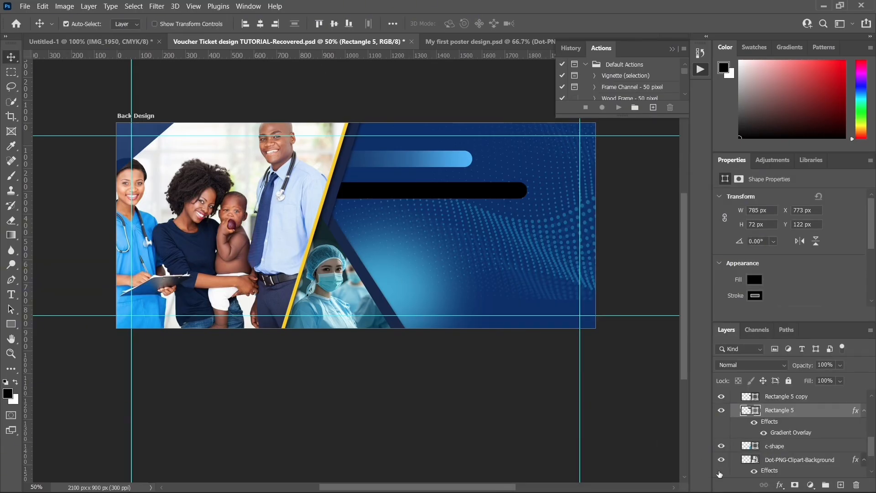
- Edit the upper bar's Gradient Overlay again and change the gradient's starting color stop to a slightly brighter navy, #08225d
{"action": "left_click", "coordinate": [780, 484]}
{"action": "left_click", "coordinate": [793, 452]}
{"action": "left_click_drag", "start_coordinate": [584, 202], "coordinate": [656, 197]}
{"action": "left_click", "coordinate": [708, 266]}
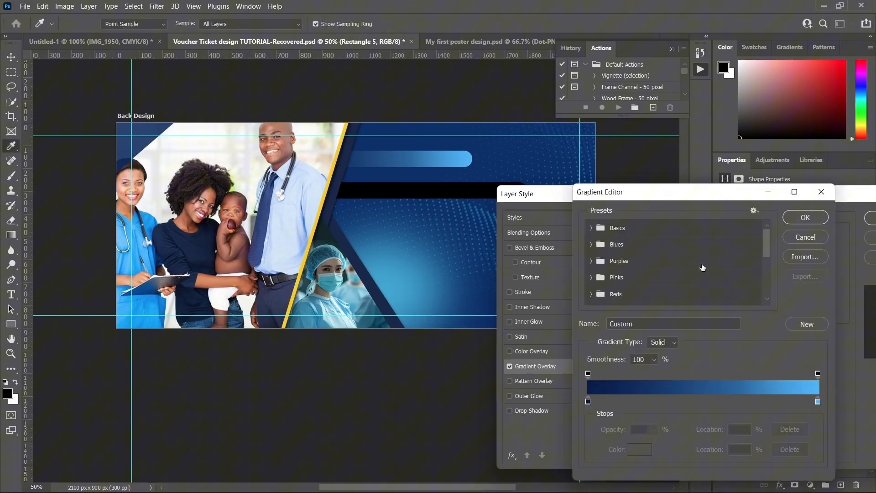
{"action": "double_click", "coordinate": [588, 401]}
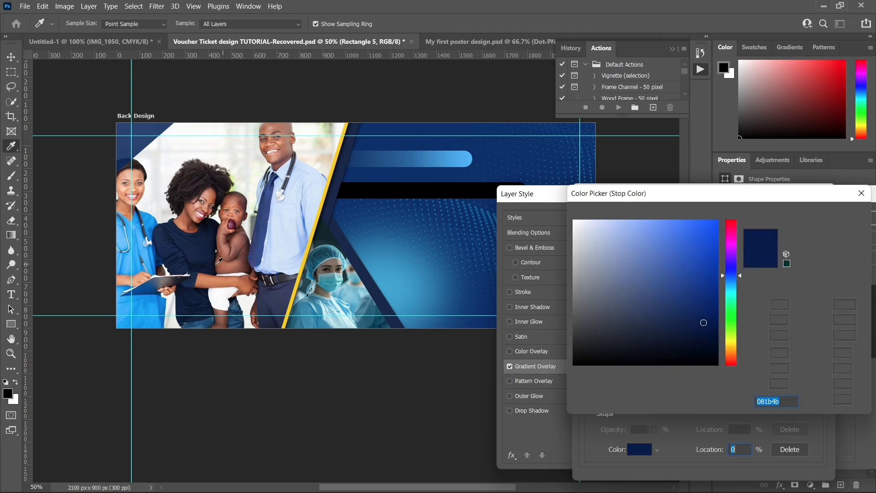
{"action": "left_click", "coordinate": [185, 247]}
{"action": "left_click", "coordinate": [697, 302]}
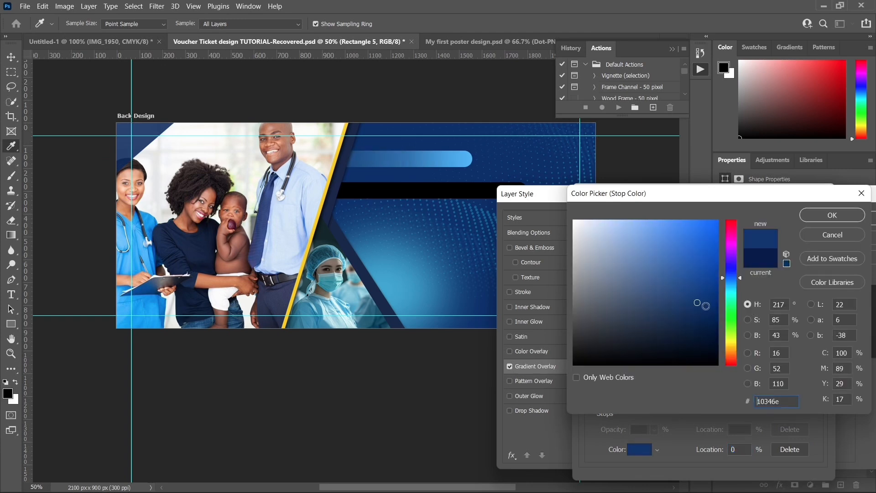
{"action": "mouse_move", "coordinate": [718, 302]}
{"action": "left_mouse_down"}
{"action": "mouse_move", "coordinate": [714, 324]}
{"action": "mouse_move", "coordinate": [720, 314]}
{"action": "left_mouse_up"}
{"action": "left_click", "coordinate": [720, 306]}
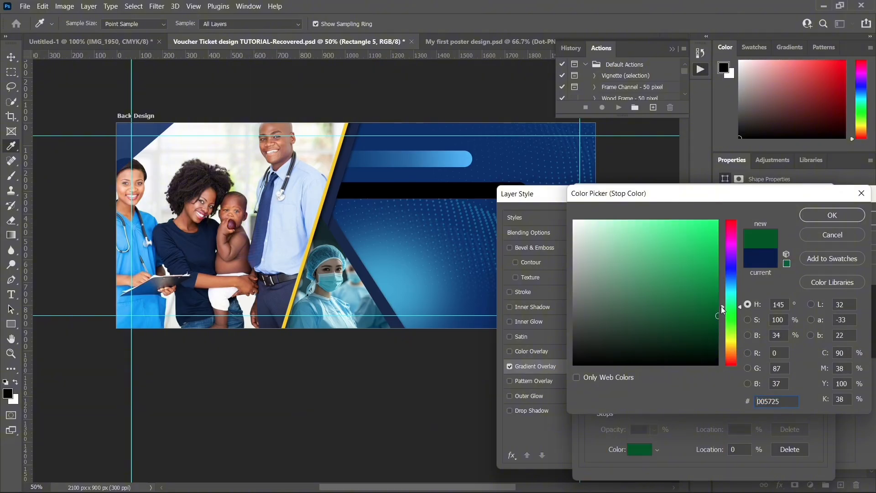
{"action": "left_click", "coordinate": [735, 275]}
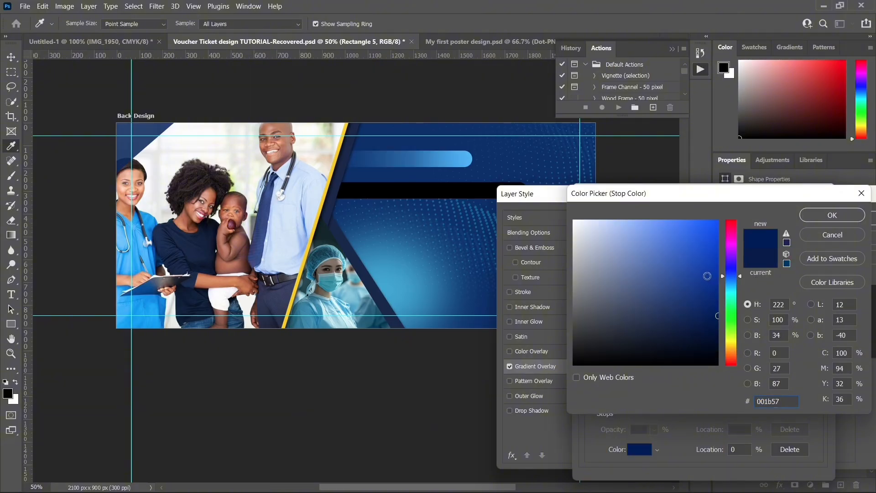
{"action": "left_click_drag", "start_coordinate": [705, 274], "coordinate": [707, 300]}
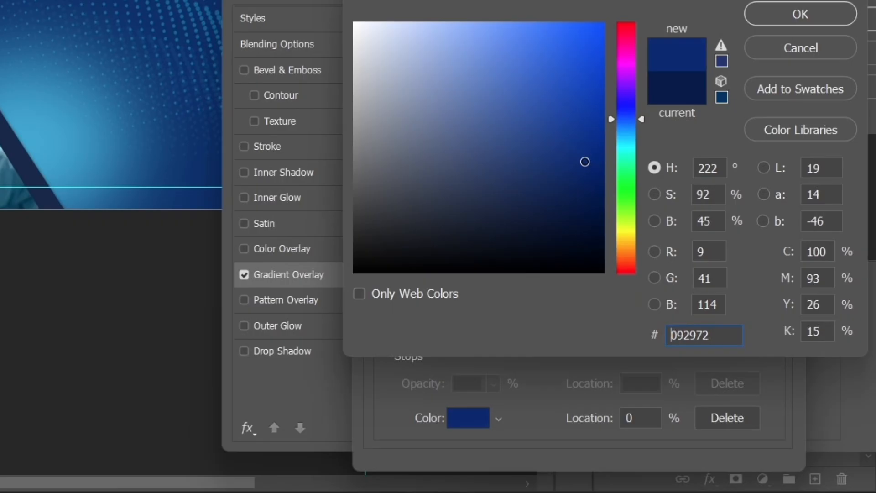
{"action": "left_click_drag", "start_coordinate": [585, 162], "coordinate": [582, 171]}
{"action": "left_click", "coordinate": [583, 182]}
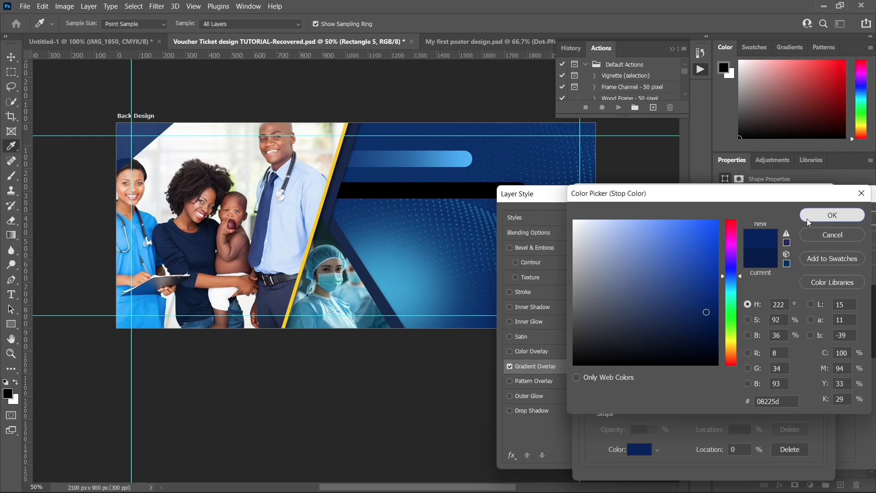
{"action": "left_click", "coordinate": [759, 27]}
- Shift the gradient midpoint to 65%, move the navy stop to location 10%, and apply the overlay to the upper bar
{"action": "mouse_move", "coordinate": [741, 398]}
{"action": "left_mouse_down"}
{"action": "mouse_move", "coordinate": [727, 400]}
{"action": "mouse_move", "coordinate": [738, 401]}
{"action": "left_mouse_up"}
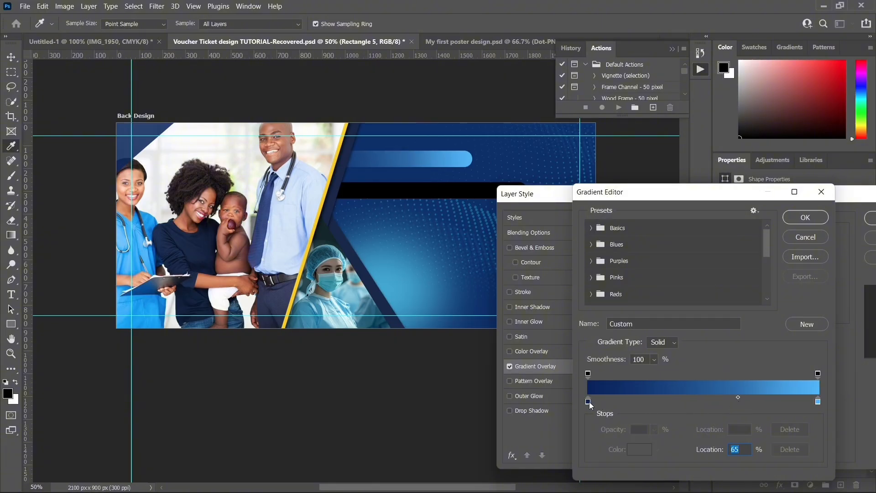
{"action": "left_click_drag", "start_coordinate": [588, 402], "coordinate": [612, 405]}
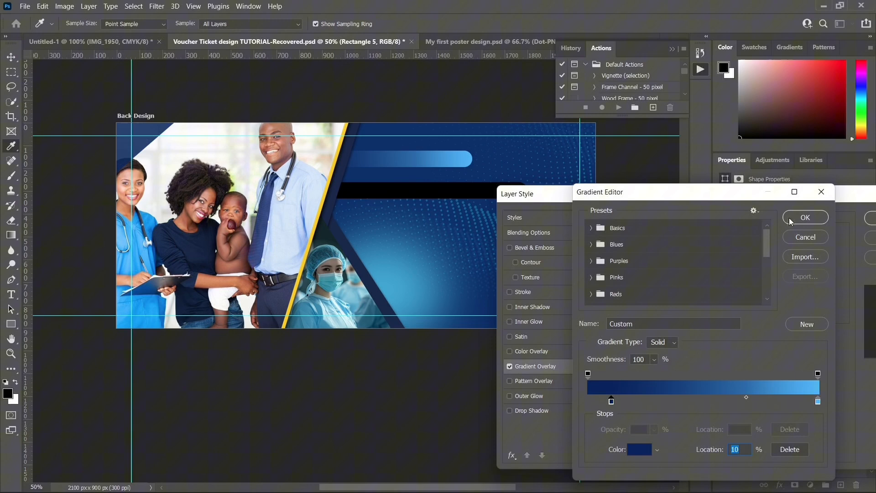
{"action": "left_click", "coordinate": [731, 18]}
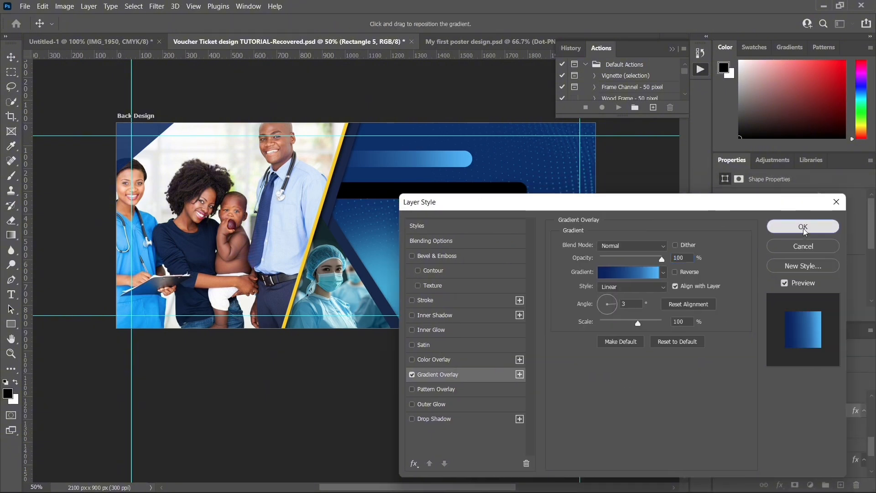
{"action": "left_click", "coordinate": [803, 227]}
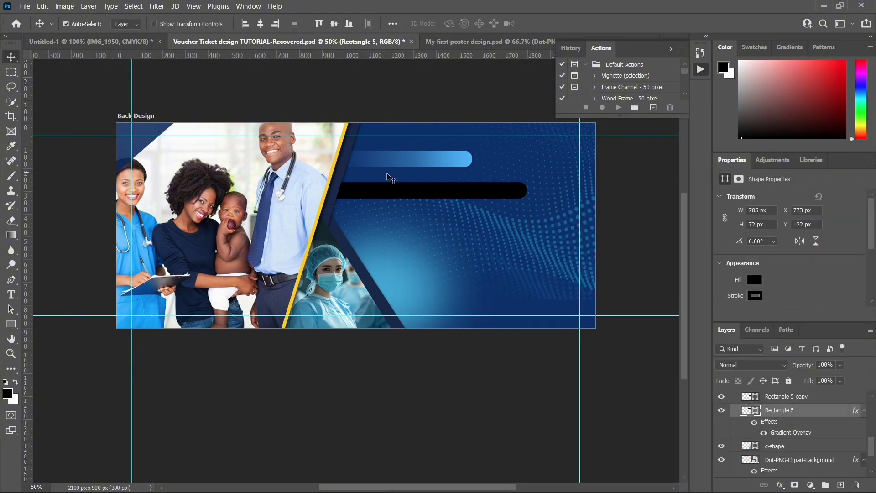
- Delete the black lower bar, keeping the gradient-styled upper bar
{"action": "left_click", "coordinate": [389, 193]}
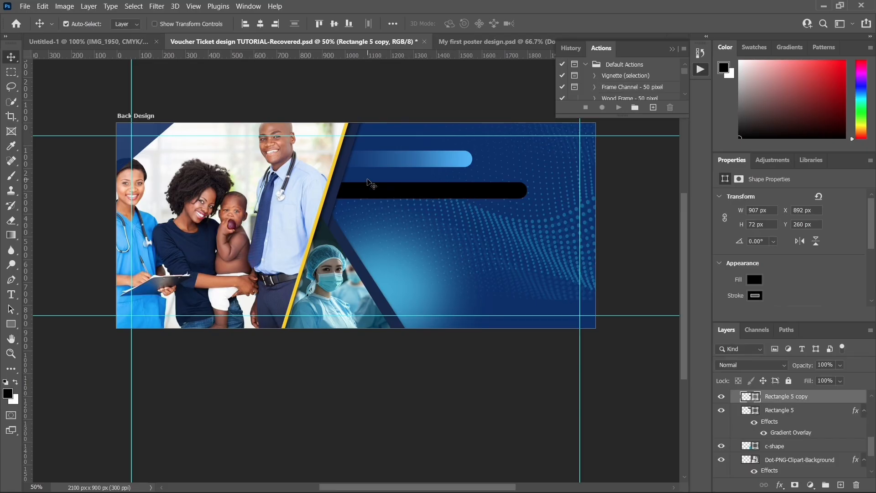
{"action": "left_click", "coordinate": [399, 163]}
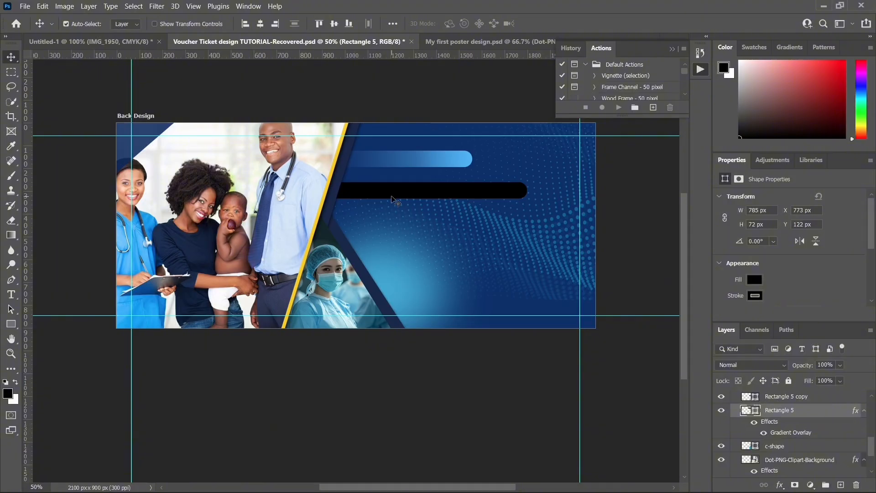
{"action": "left_click", "coordinate": [429, 191]}
{"action": "key", "text": "Delete"}
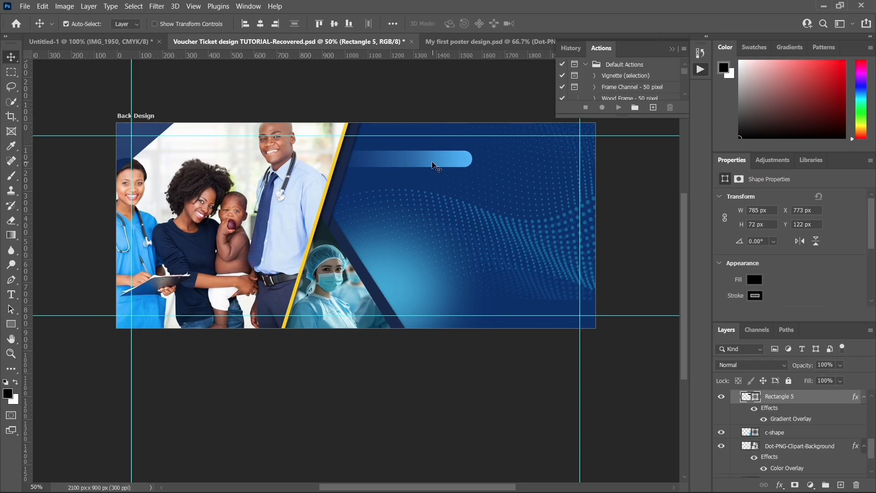
- Duplicate the gradient upper bar, widen the copy to about 1023 px, and place it as the lower bar at about X 793, Y 267 px
{"action": "key", "text": "ctrl+j"}
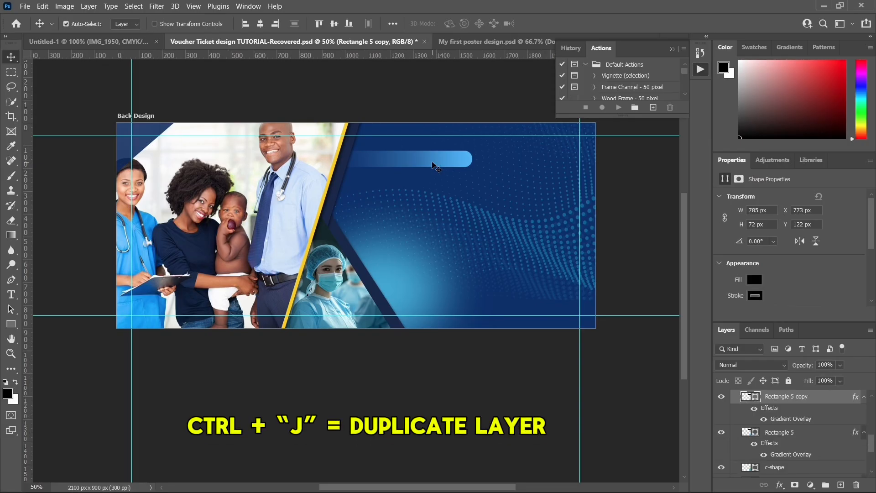
{"action": "key", "text": "ctrl+t"}
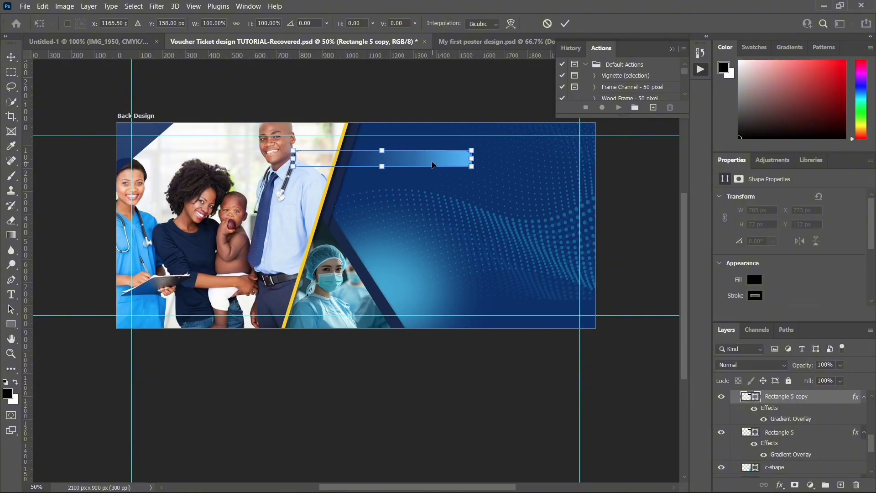
{"action": "left_click_drag", "start_coordinate": [433, 165], "coordinate": [525, 194]}
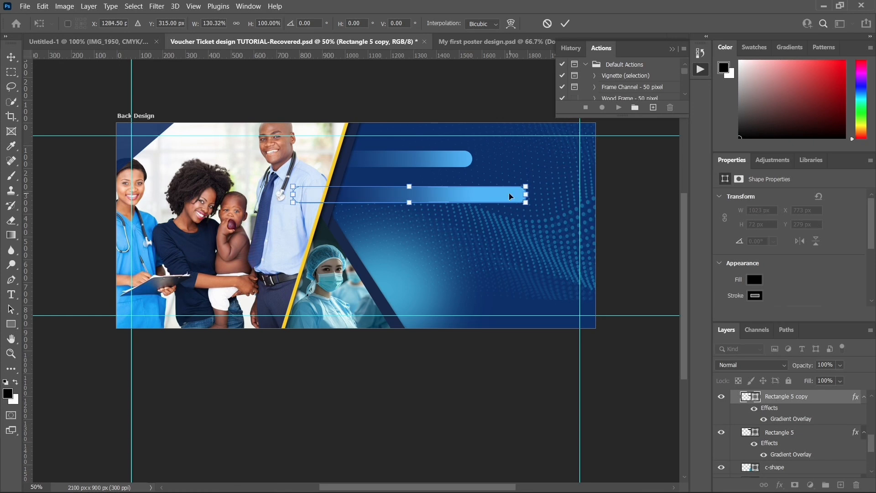
{"action": "key", "text": "Return"}
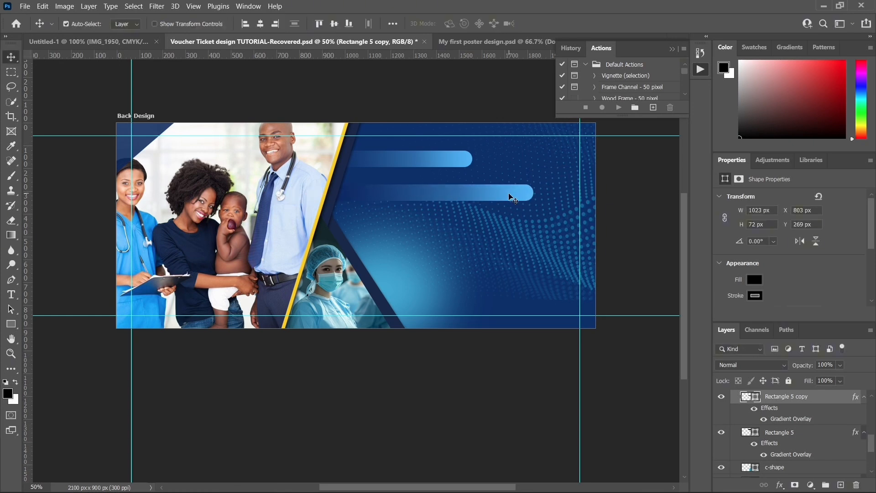
{"action": "key", "text": "Up"}
{"action": "key", "text": "Up"}
{"action": "key", "text": "alt+F9"}
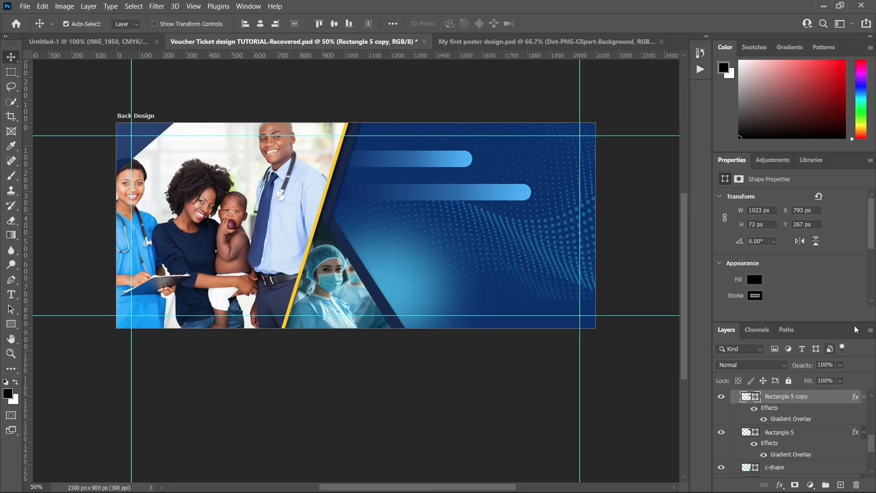
- Add a drop shadow to the upper bar with 24% opacity, 6 px distance, 8% spread and 10 px size
{"action": "left_click", "coordinate": [405, 168]}
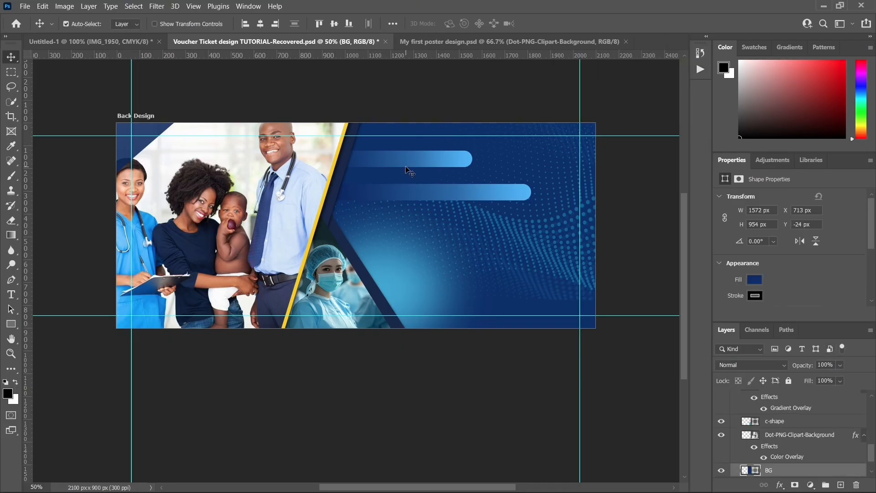
{"action": "left_click", "coordinate": [410, 170]}
{"action": "left_click", "coordinate": [780, 485]}
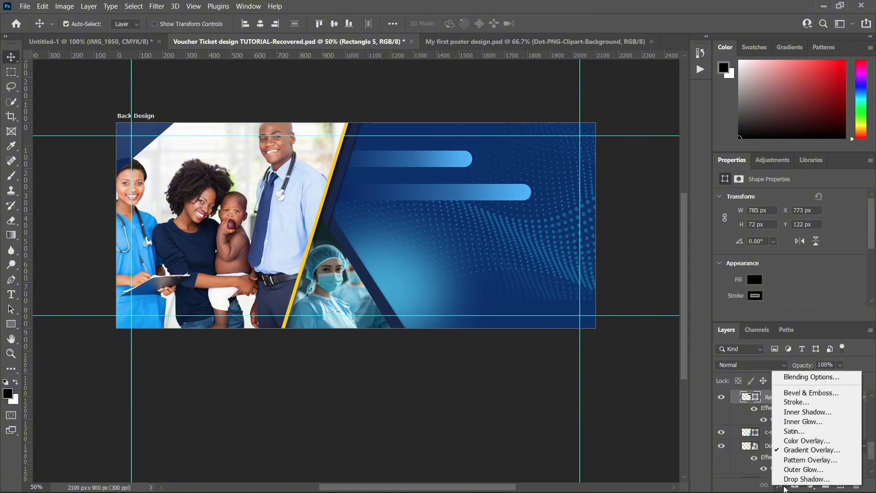
{"action": "left_click", "coordinate": [788, 486]}
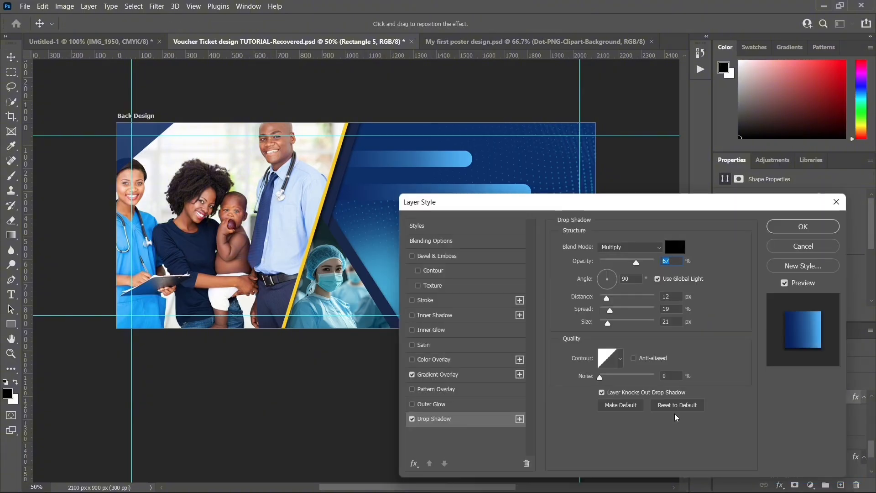
{"action": "left_click_drag", "start_coordinate": [487, 204], "coordinate": [588, 204]}
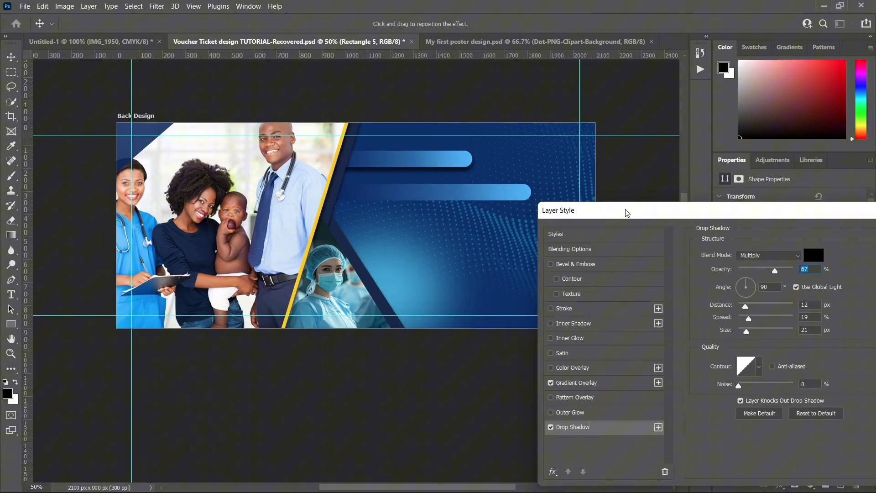
{"action": "left_click", "coordinate": [753, 270]}
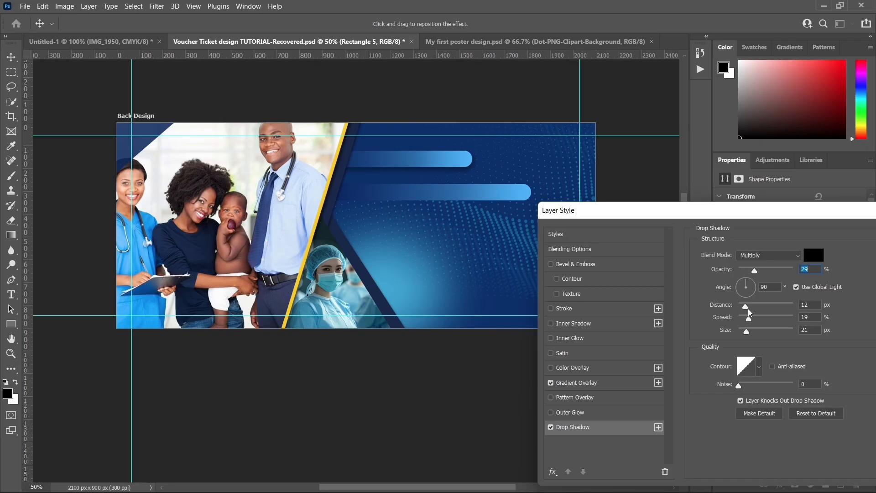
{"action": "mouse_move", "coordinate": [748, 318]}
{"action": "left_mouse_down"}
{"action": "mouse_move", "coordinate": [744, 331]}
{"action": "mouse_move", "coordinate": [742, 305]}
{"action": "left_mouse_up"}
{"action": "left_click_drag", "start_coordinate": [753, 269], "coordinate": [752, 269]}
{"action": "left_click_drag", "start_coordinate": [772, 215], "coordinate": [659, 218]}
{"action": "left_click", "coordinate": [828, 240]}
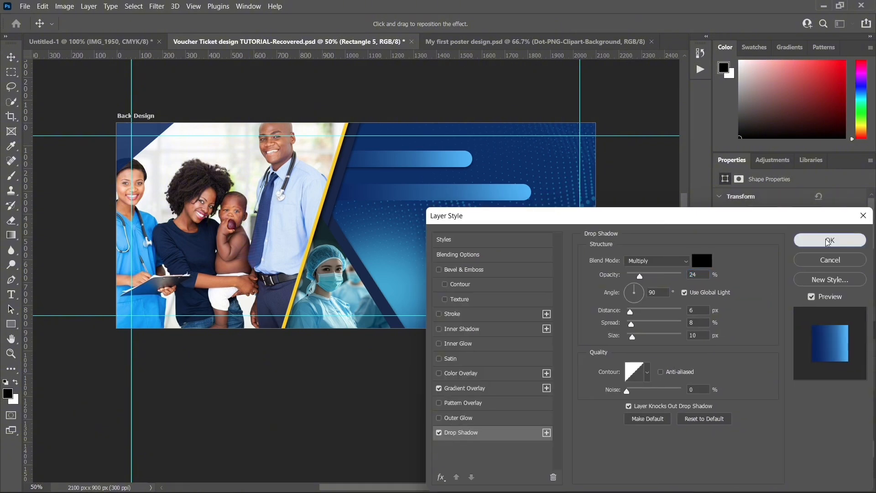
- Add a drop shadow to the lower bar with 26% opacity, 5 px distance, 9% spread and 9 px size
{"action": "key", "text": "ctrl+j"}
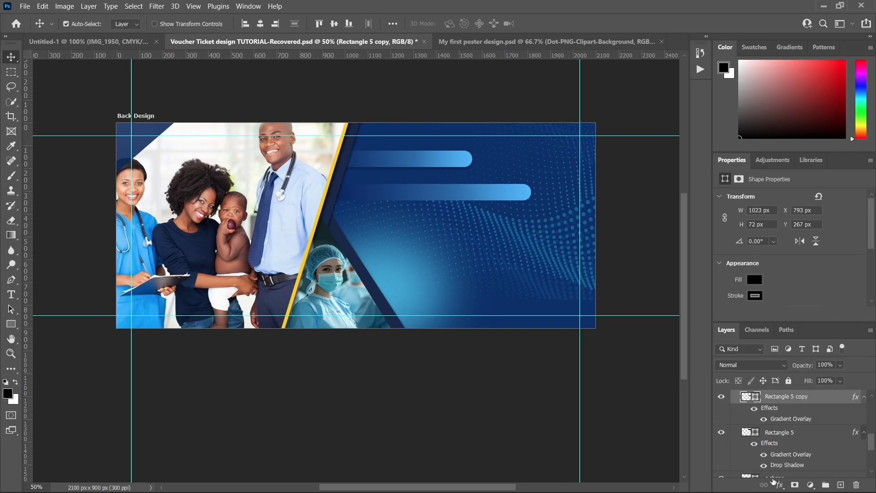
{"action": "left_click", "coordinate": [777, 486]}
{"action": "left_click", "coordinate": [791, 477]}
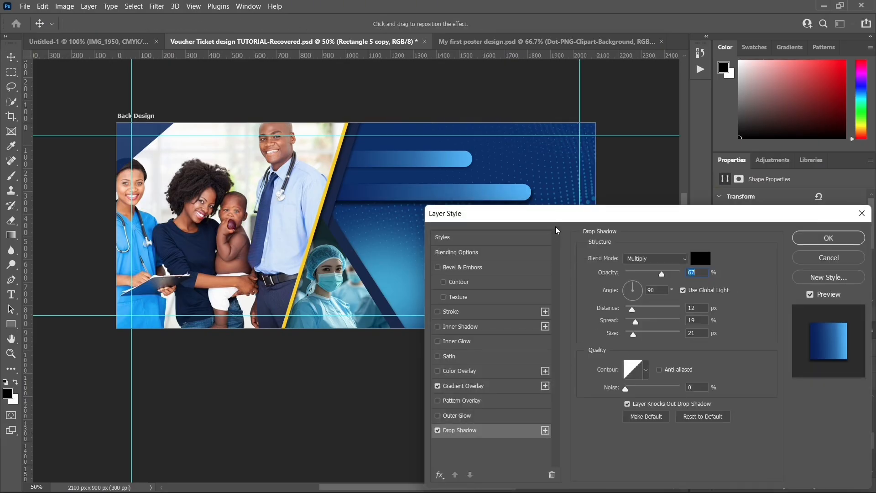
{"action": "left_click_drag", "start_coordinate": [555, 215], "coordinate": [670, 216]}
{"action": "left_click_drag", "start_coordinate": [776, 274], "coordinate": [753, 275]}
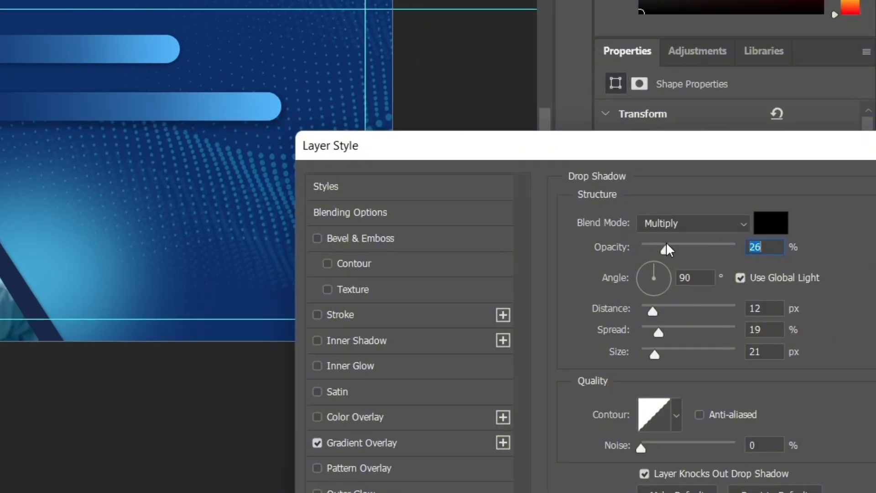
{"action": "left_click_drag", "start_coordinate": [658, 333], "coordinate": [647, 354]}
{"action": "left_click_drag", "start_coordinate": [653, 311], "coordinate": [646, 304]}
{"action": "left_click_drag", "start_coordinate": [648, 344], "coordinate": [650, 343]}
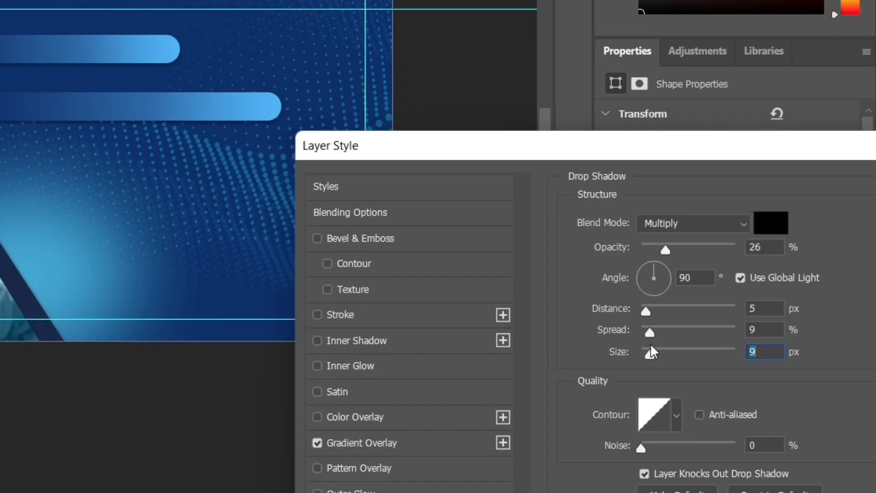
{"action": "left_click_drag", "start_coordinate": [703, 147], "coordinate": [563, 156]}
{"action": "left_click", "coordinate": [856, 199]}
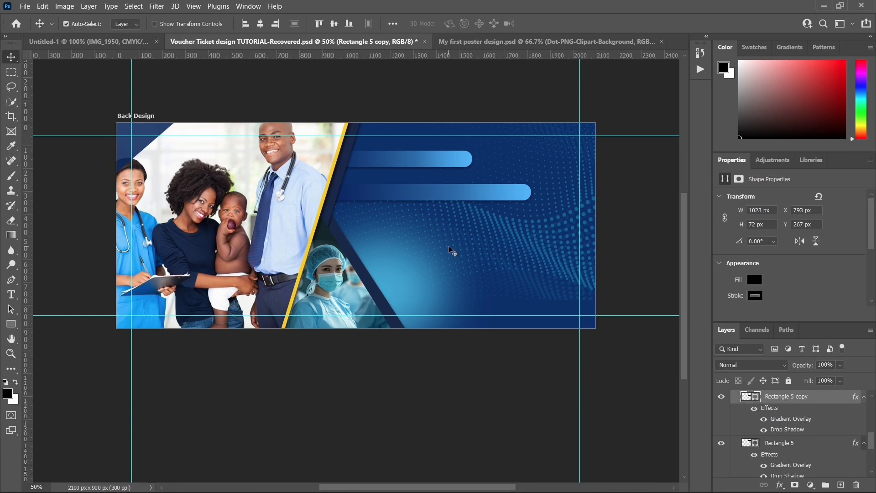
- Check the reference ticket, then copy the WhatsApp number text from My first poster design.psd into the voucher document above the upper bar's layer
{"action": "left_click", "coordinate": [391, 164]}
{"action": "left_click", "coordinate": [120, 41]}
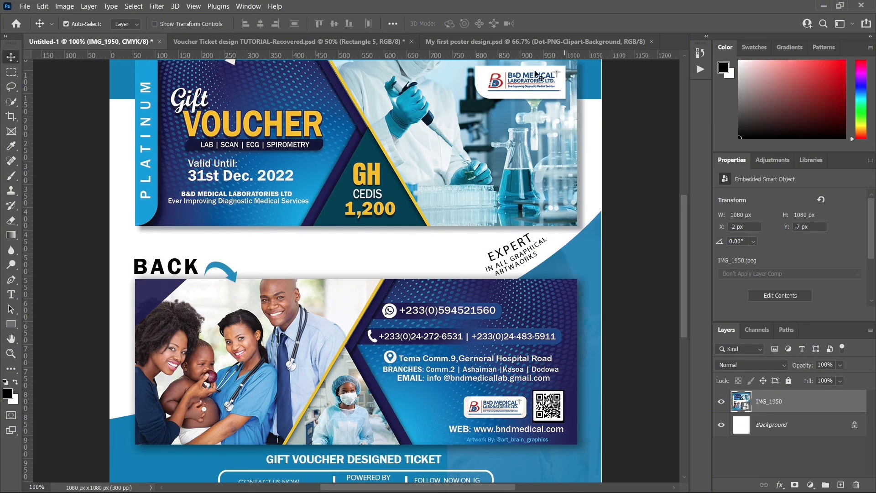
{"action": "left_click", "coordinate": [456, 45]}
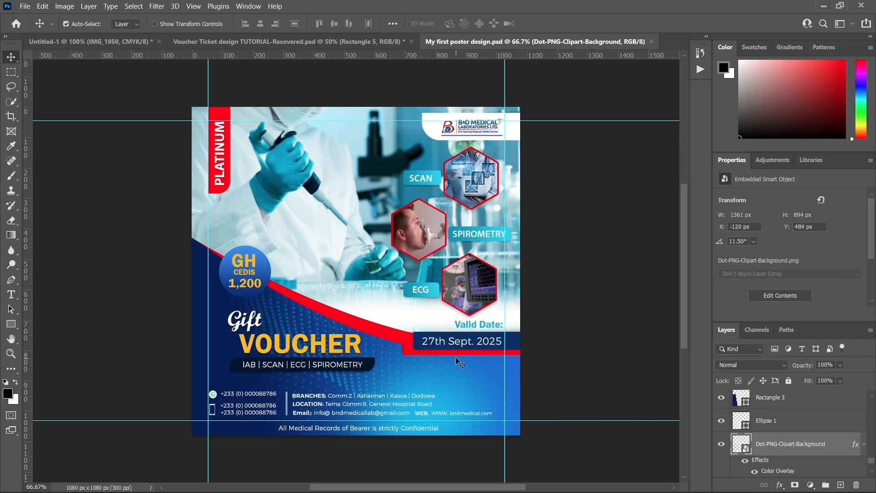
{"action": "left_click", "coordinate": [261, 396]}
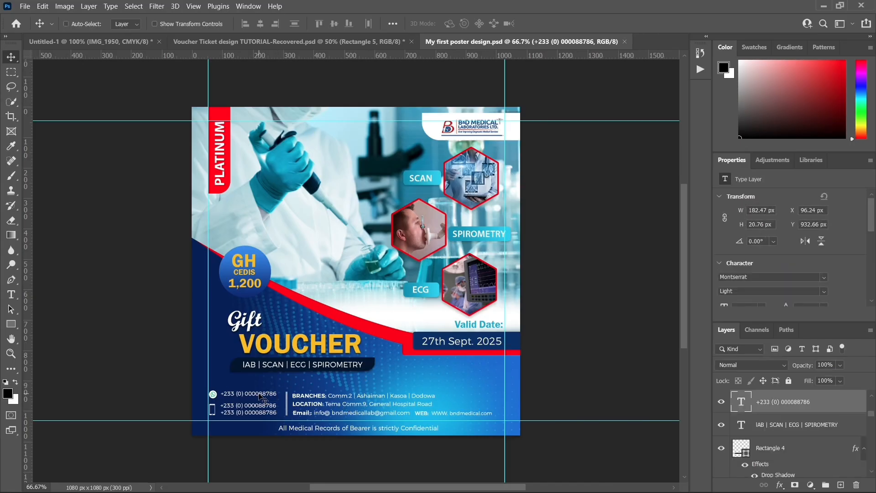
{"action": "key", "text": "ctrl+c"}
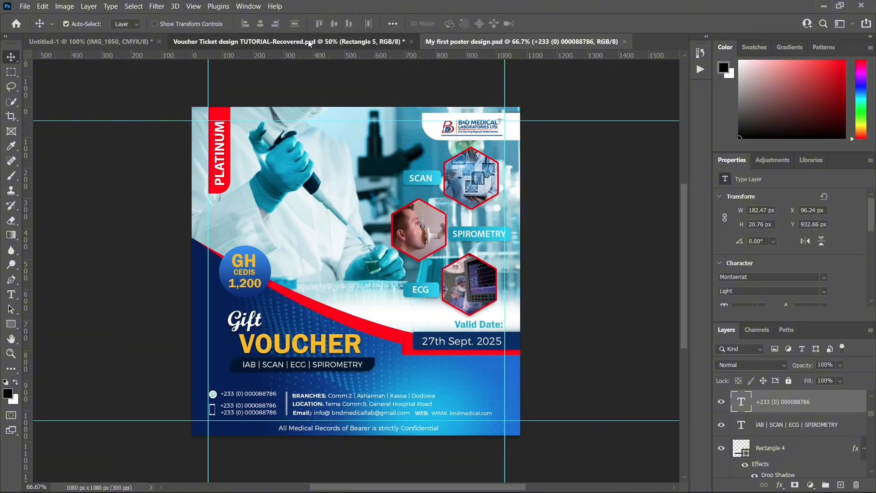
{"action": "left_click", "coordinate": [308, 40]}
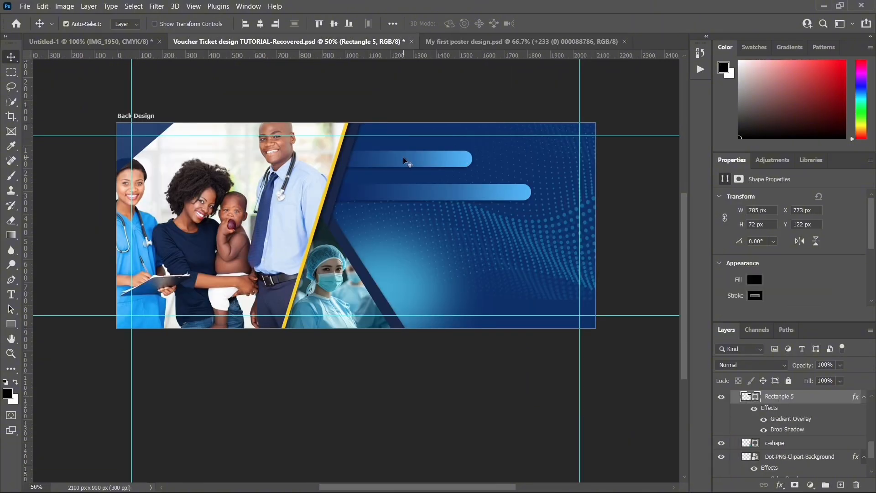
{"action": "key", "text": "ctrl+v"}
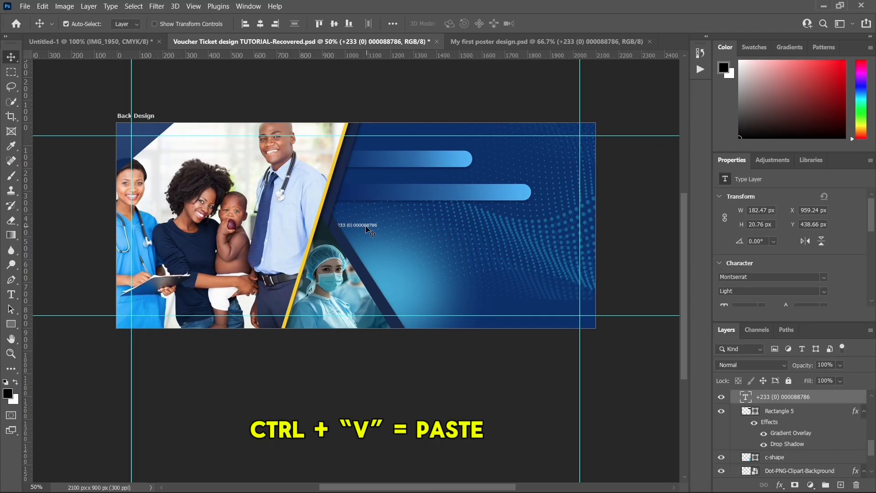
- Move the phone number text onto the upper bar, scale it to about 212%, and nudge it into vertical alignment within the bar
{"action": "left_click_drag", "start_coordinate": [367, 229], "coordinate": [399, 160]}
{"action": "key", "text": "ctrl+t"}
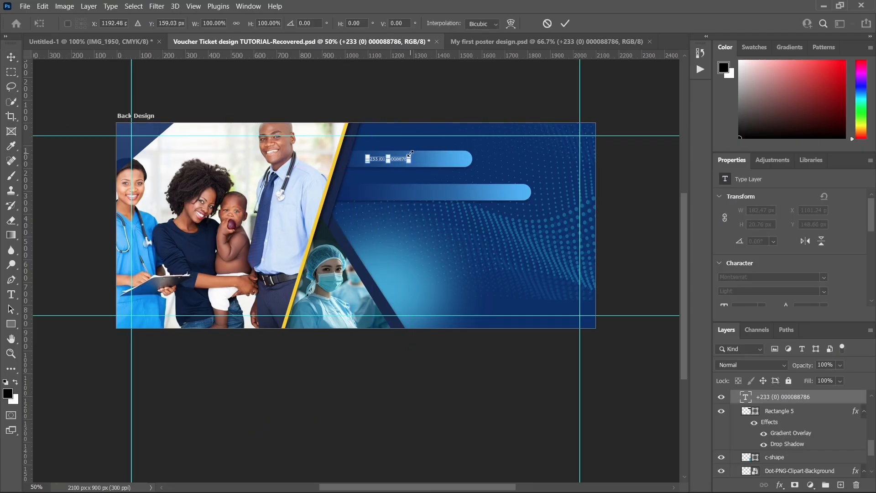
{"action": "left_click_drag", "start_coordinate": [412, 152], "coordinate": [456, 156]}
{"action": "key", "text": "ctrl+z"}
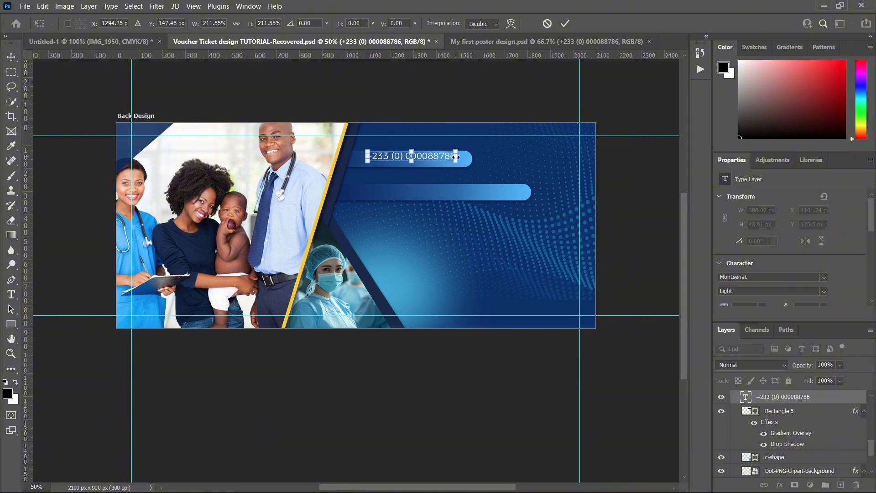
{"action": "key", "text": "Return"}
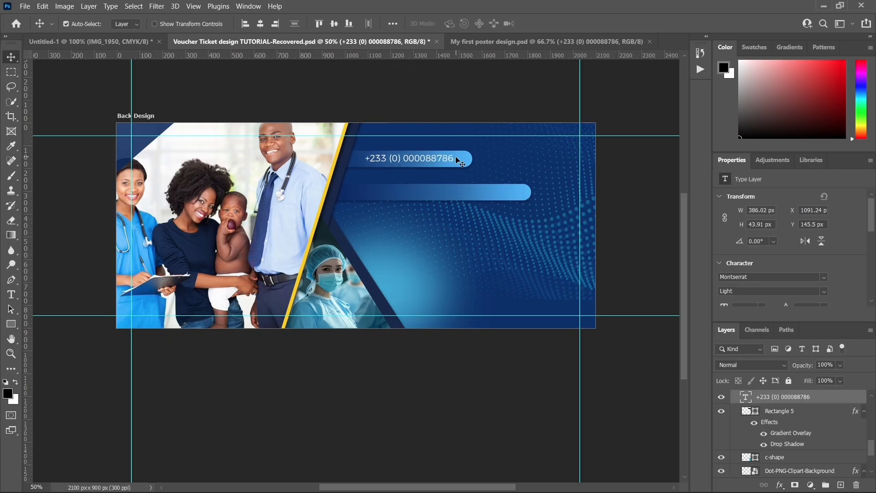
{"action": "key", "text": "Down"}
{"action": "key", "text": "Down"}
{"action": "key", "text": "Down"}
{"action": "key", "text": "Down"}
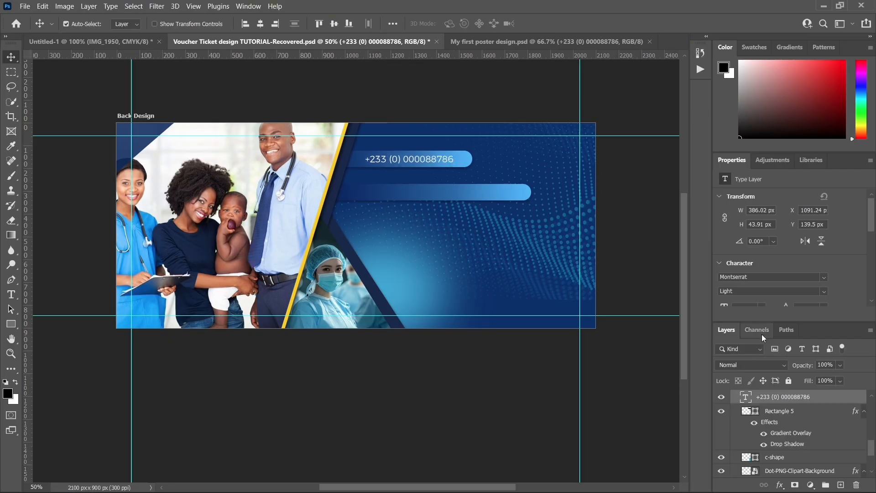
- Set the phone number's font style to Medium and nudge the text to about X 1121, Y 137.5 px
{"action": "left_click", "coordinate": [821, 292]}
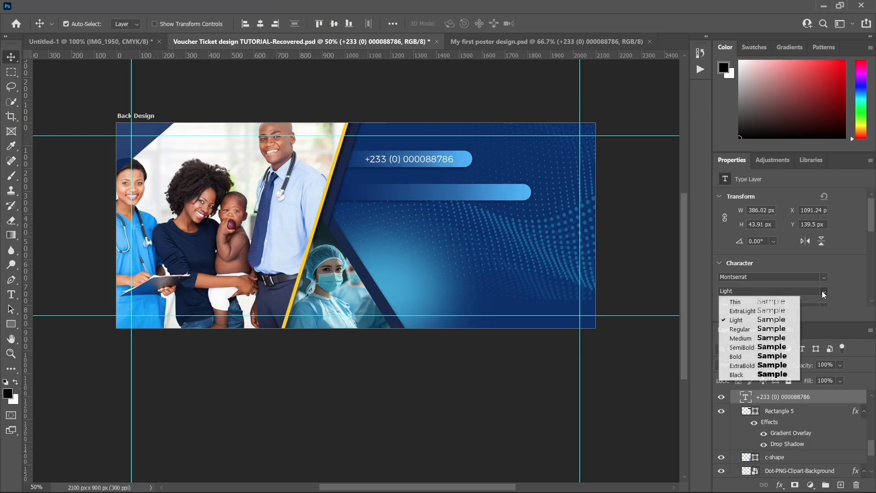
{"action": "left_click", "coordinate": [765, 338]}
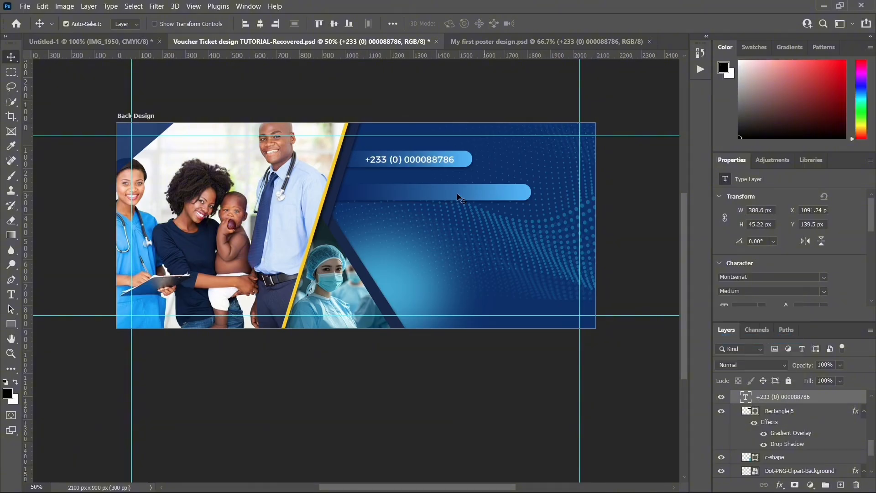
{"action": "key", "text": "shift+Right"}
{"action": "key", "text": "shift+Right"}
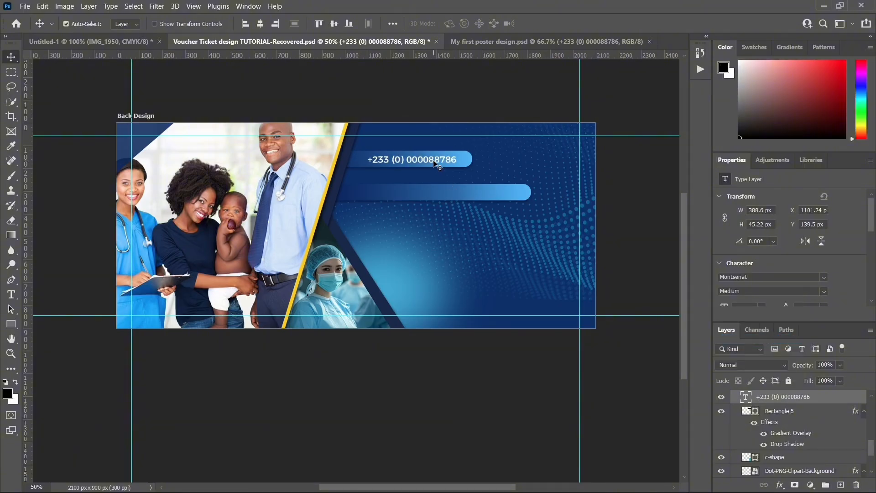
{"action": "key", "text": "Up"}
{"action": "key", "text": "Up"}
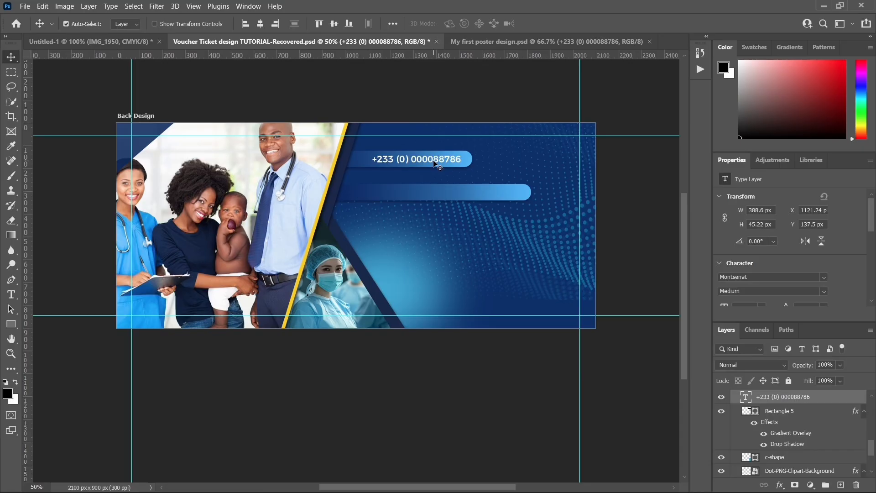
- Duplicate the phone number text, move the copy's layer above the lower bar, and place it on the bar at about X 1388, Y 282.5 px
{"action": "left_click_drag", "start_coordinate": [435, 164], "coordinate": [446, 208], "text": "alt"}
{"action": "scroll", "coordinate": [809, 406], "scroll_direction": "up", "scroll_amount": 2}
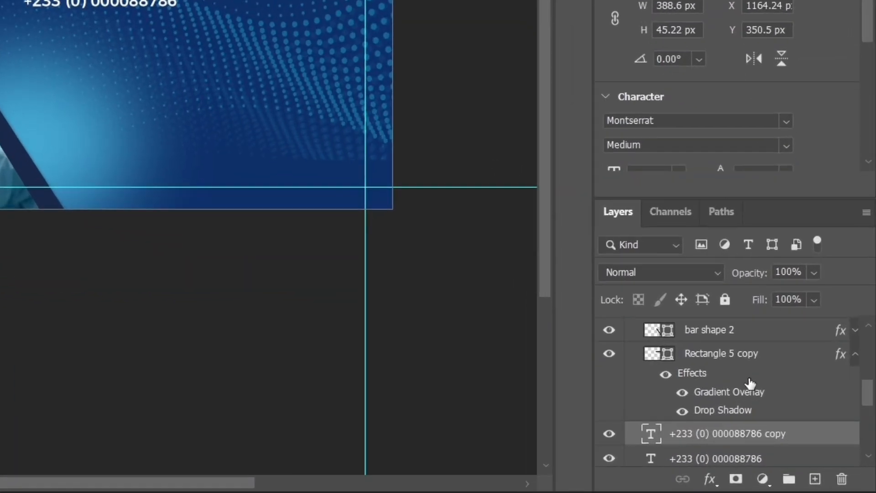
{"action": "left_click", "coordinate": [854, 356]}
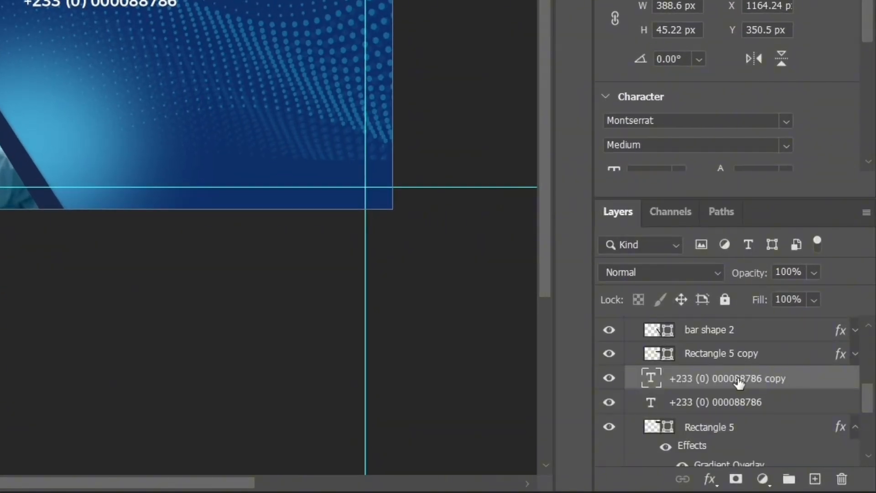
{"action": "left_click_drag", "start_coordinate": [756, 378], "coordinate": [729, 321]}
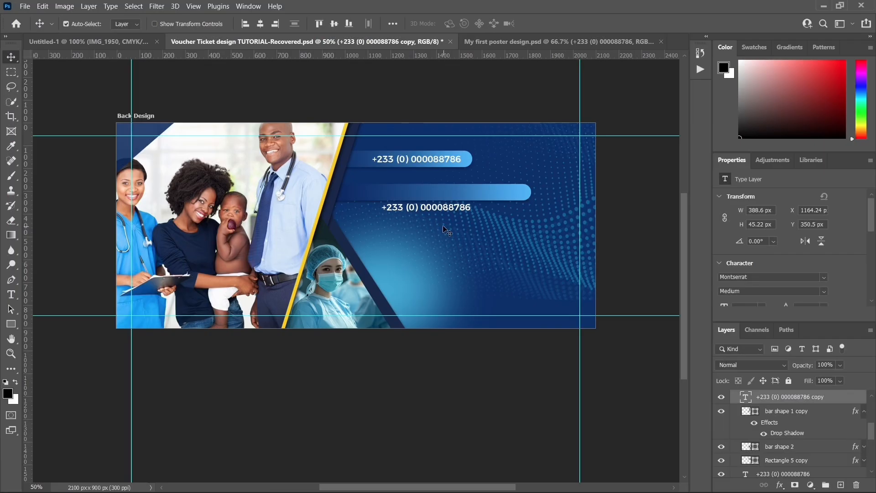
{"action": "left_click_drag", "start_coordinate": [442, 208], "coordinate": [494, 193]}
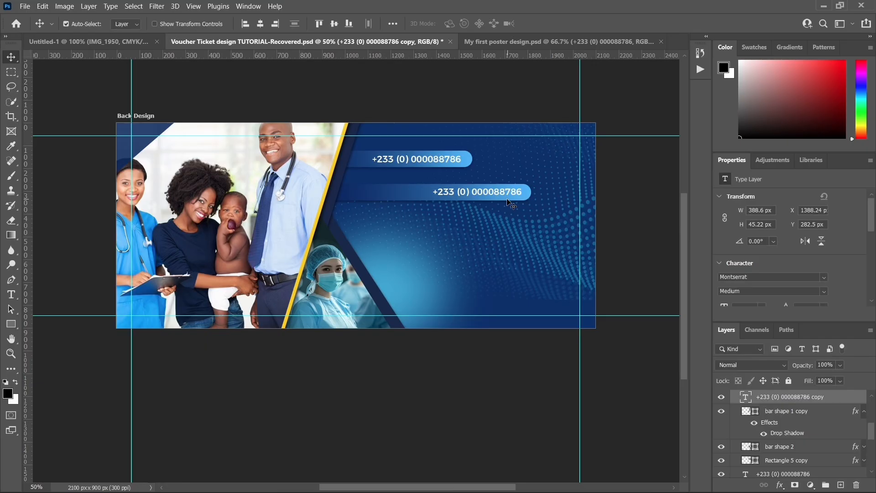
- Duplicate the lower bar's phone number and place the copy to its left at about X 982, Y 284.5 px
{"action": "key", "text": "ctrl+j"}
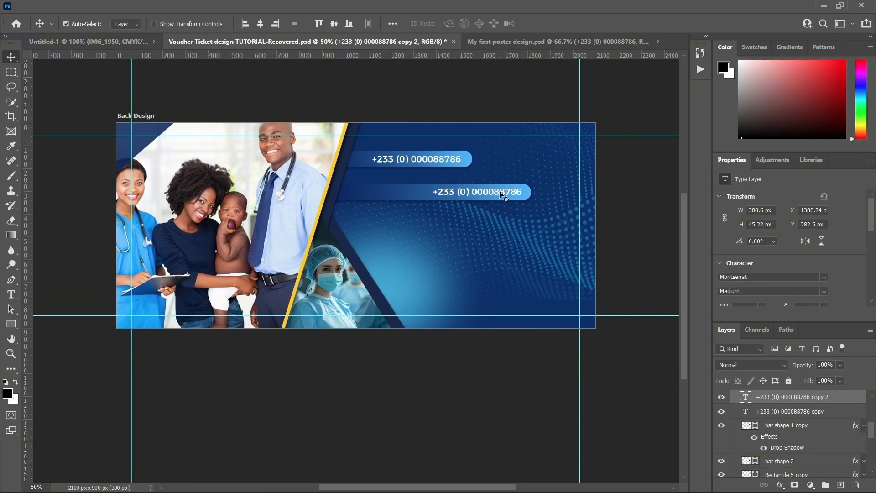
{"action": "left_click_drag", "start_coordinate": [494, 195], "coordinate": [404, 193]}
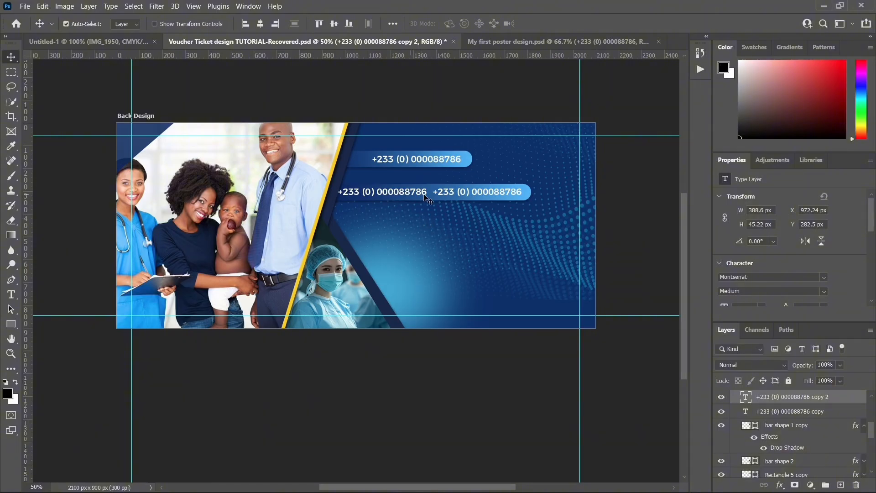
{"action": "key", "text": "shift+Right"}
{"action": "key", "text": "Down"}
{"action": "key", "text": "Down"}
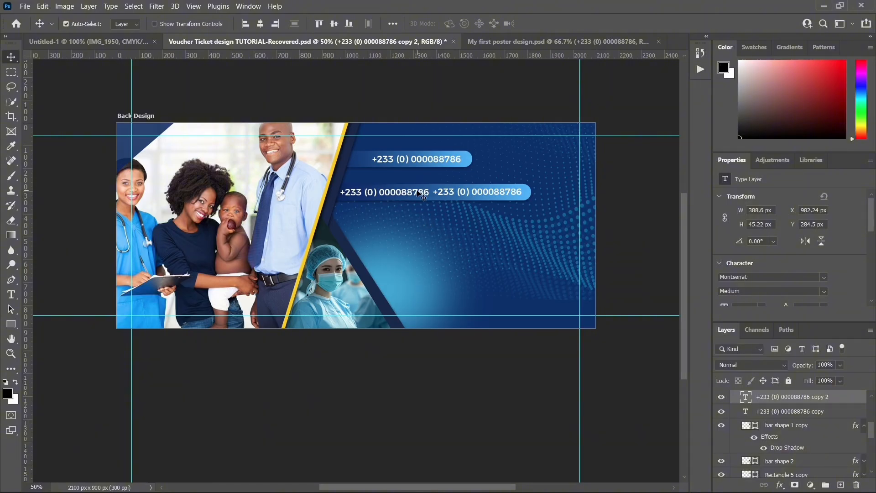
- Stretch the lower bar's right end to the right margin guide, making the bar about 1239 px wide
{"action": "left_click", "coordinate": [530, 199]}
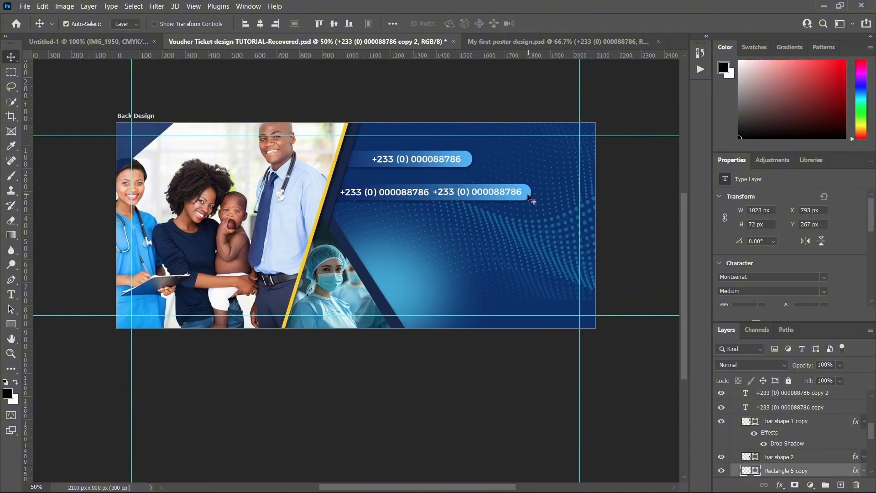
{"action": "key", "text": "ctrl+t"}
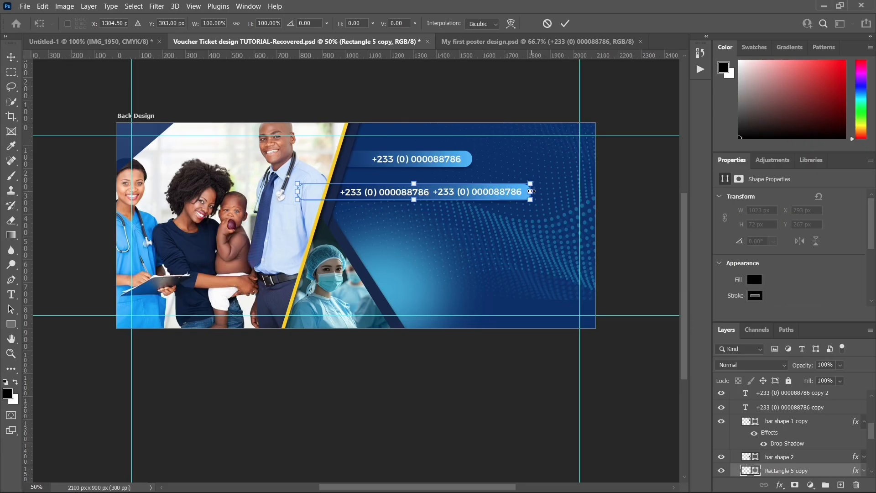
{"action": "left_click_drag", "start_coordinate": [531, 191], "coordinate": [576, 194]}
{"action": "key", "text": "ctrl+z"}
{"action": "key", "text": "Return"}
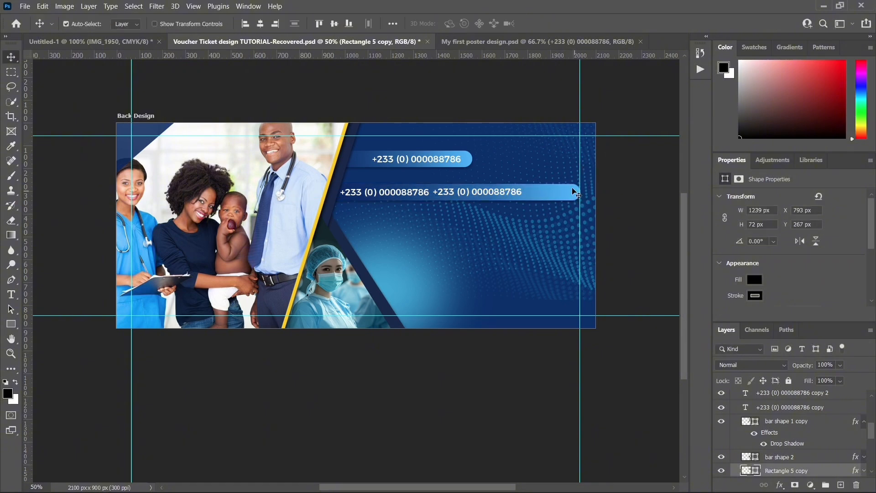
- Move the right-hand phone number toward the lower bar's rounded end, to about X 1538, Y 284.5 px
{"action": "left_click", "coordinate": [517, 193]}
{"action": "left_click_drag", "start_coordinate": [516, 193], "coordinate": [531, 192]}
{"action": "key", "text": "shift+Right"}
{"action": "key", "text": "shift+Right"}
{"action": "key", "text": "shift+Right"}
{"action": "key", "text": "shift+Right"}
{"action": "key", "text": "shift+Right"}
{"action": "key", "text": "Down"}
{"action": "key", "text": "Down"}
{"action": "key", "text": "shift+Right"}
{"action": "key", "text": "shift+Right"}
{"action": "key", "text": "shift+Right"}
{"action": "key", "text": "shift+Right"}
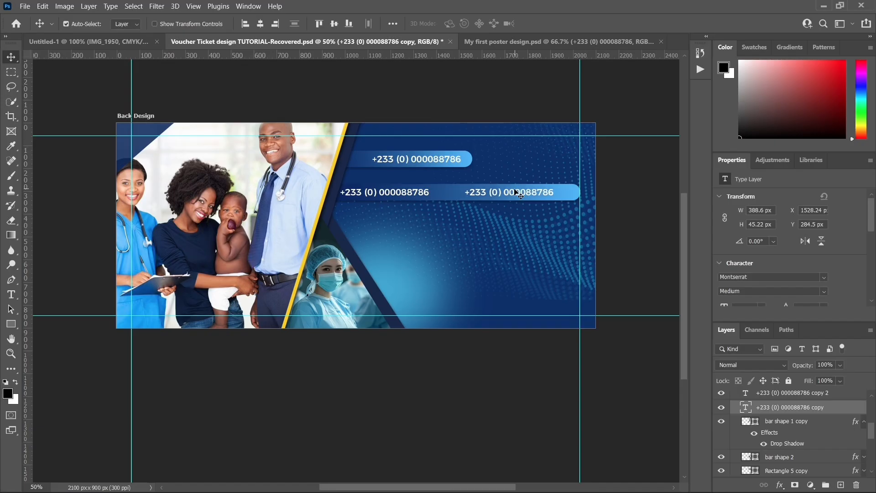
- Shorten the lower bar to about 1185 px wide and shift it to X 783 px
{"action": "left_click", "coordinate": [564, 193]}
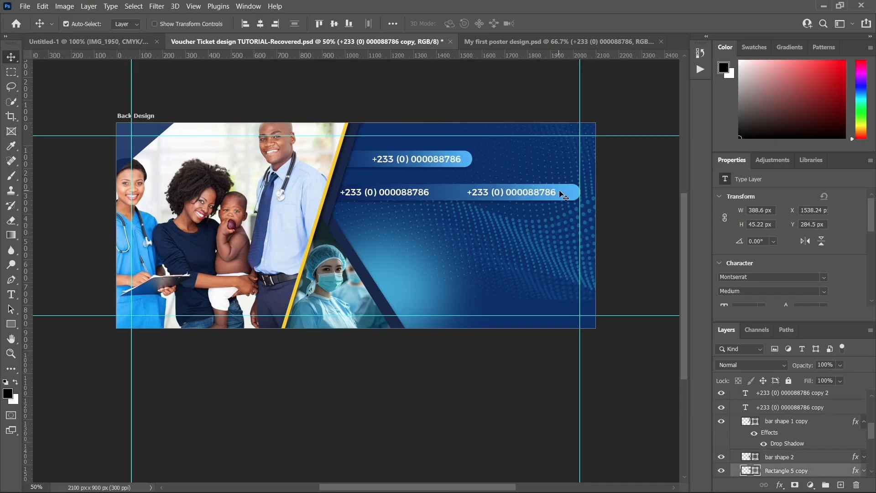
{"action": "key", "text": "ctrl+t"}
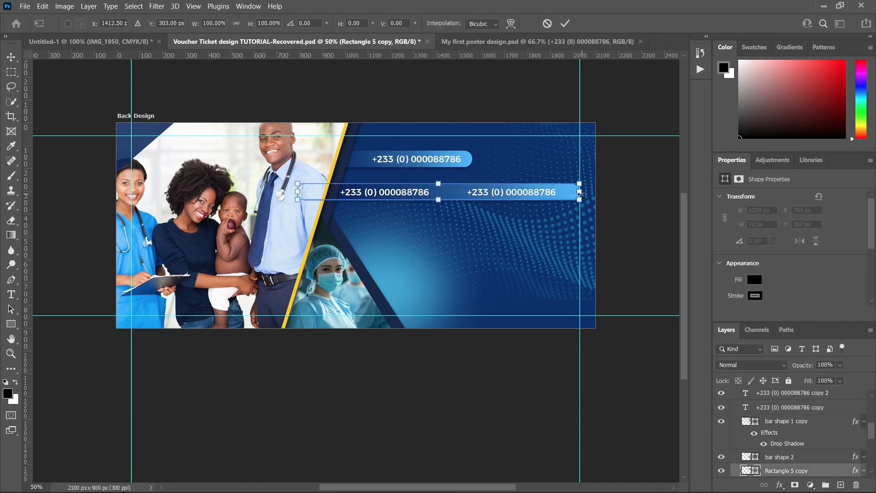
{"action": "left_click_drag", "start_coordinate": [580, 193], "coordinate": [567, 192]}
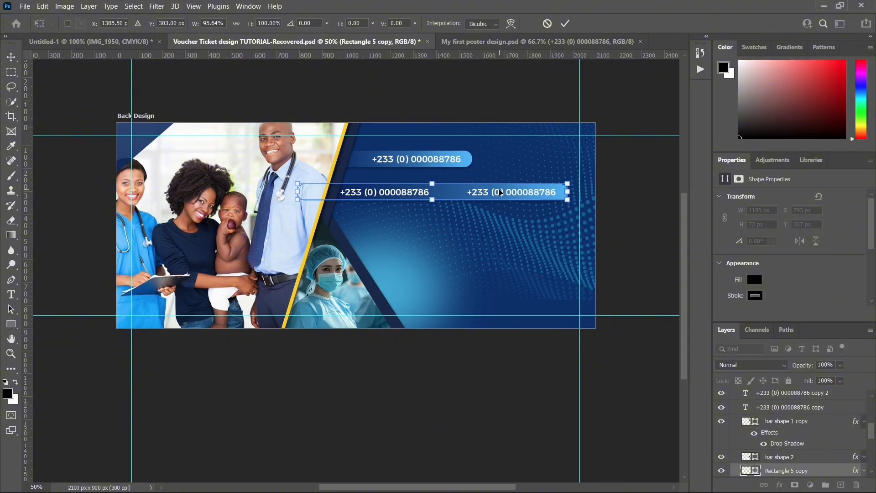
{"action": "key", "text": "shift+Right"}
{"action": "key", "text": "shift+Right"}
{"action": "key", "text": "shift+Right"}
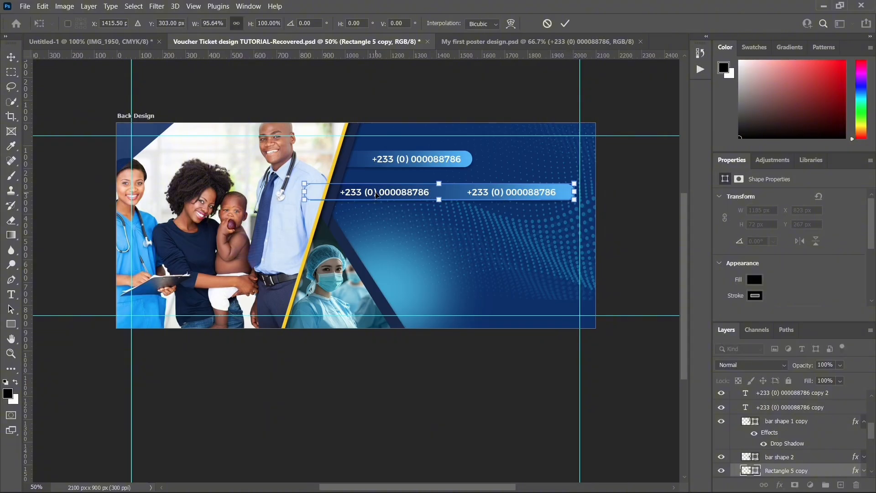
{"action": "key", "text": "shift+Left"}
{"action": "key", "text": "shift+Left"}
{"action": "key", "text": "shift+Left"}
{"action": "key", "text": "Return"}
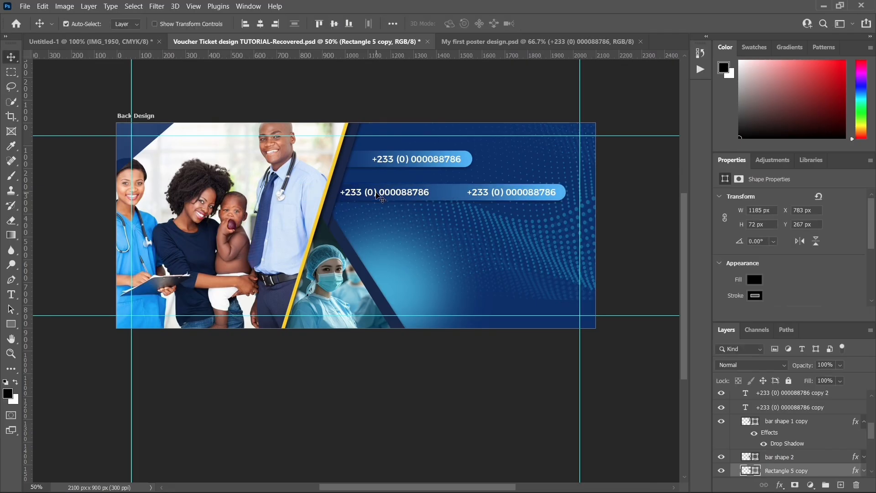
- Nudge the left phone number on the lower bar rightward to about X 1084 px
{"action": "left_click", "coordinate": [387, 193]}
{"action": "key", "text": "shift+Right"}
{"action": "key", "text": "shift+Right"}
{"action": "key", "text": "shift+Right"}
{"action": "key", "text": "shift+Right"}
{"action": "key", "text": "shift+Right"}
{"action": "key", "text": "shift+Right"}
{"action": "key", "text": "shift+Right"}
{"action": "key", "text": "shift+Right"}
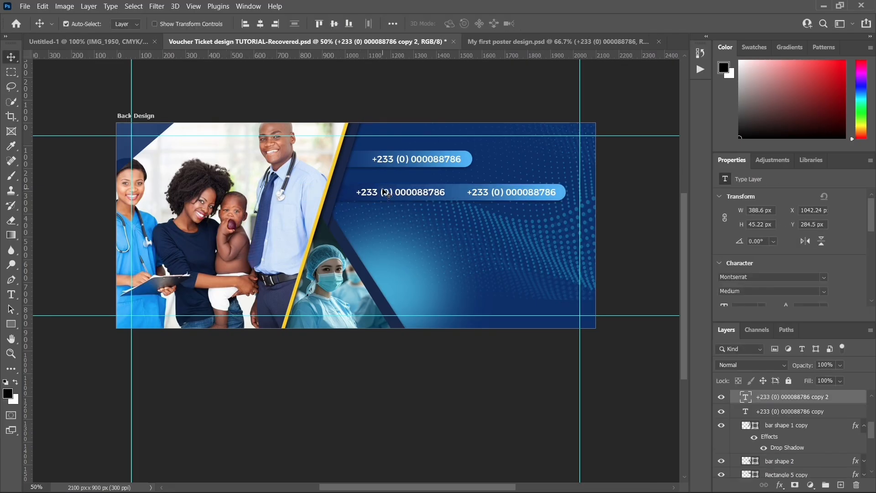
{"action": "key", "text": "shift+Right"}
{"action": "key", "text": "shift+Right"}
{"action": "key", "text": "Right"}
{"action": "key", "text": "Right"}
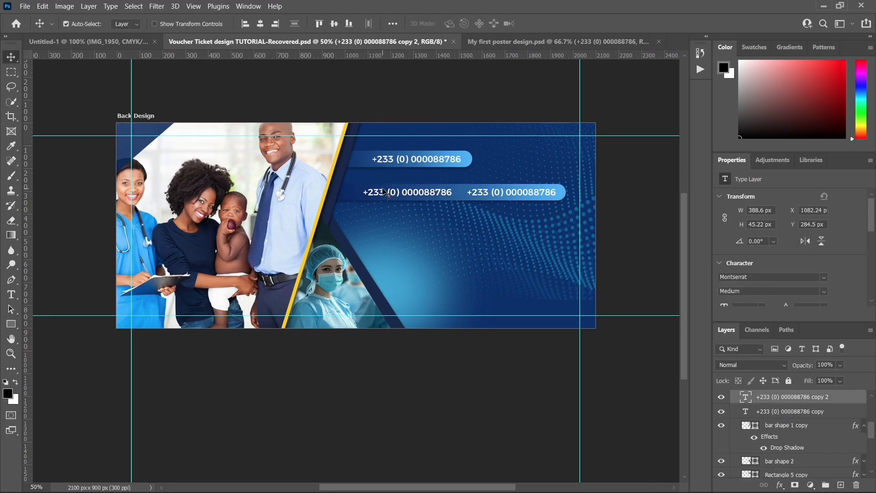
- Add a spaced vertical bar separator (|) after the left phone number on the lower bar
{"action": "double_click", "coordinate": [432, 192]}
{"action": "key", "text": "Right"}
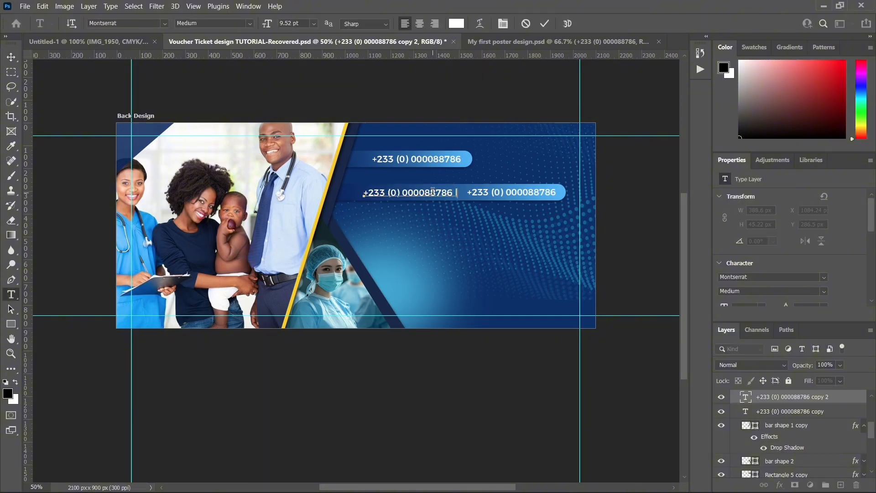
{"action": "left_click", "coordinate": [11, 58]}
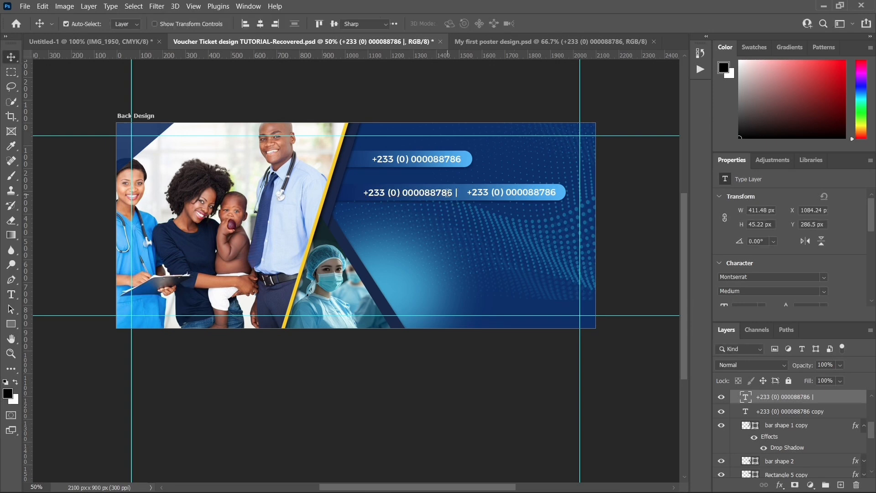
{"action": "double_click", "coordinate": [447, 193]}
{"action": "left_click", "coordinate": [452, 193]}
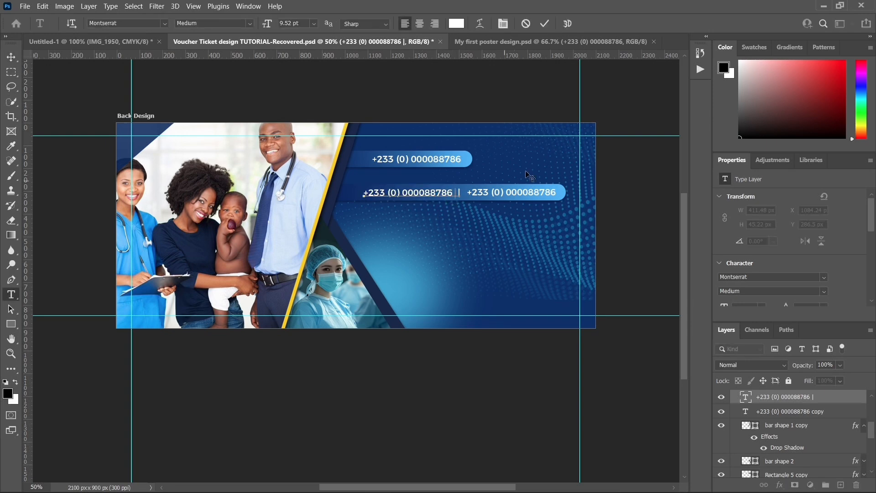
{"action": "left_click", "coordinate": [14, 58]}
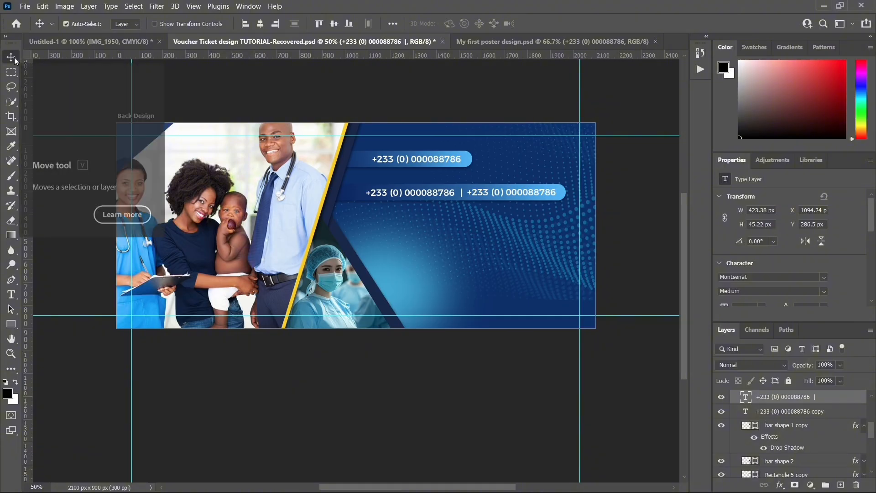
- Nudge the left phone number and its separator to about X 1102, Y 284.5 px
{"action": "key", "text": "Right"}
{"action": "key", "text": "Right"}
{"action": "key", "text": "Right"}
{"action": "key", "text": "Right"}
{"action": "key", "text": "Right"}
{"action": "key", "text": "Right"}
{"action": "key", "text": "Right"}
{"action": "key", "text": "Right"}
{"action": "key", "text": "Up"}
{"action": "key", "text": "Up"}
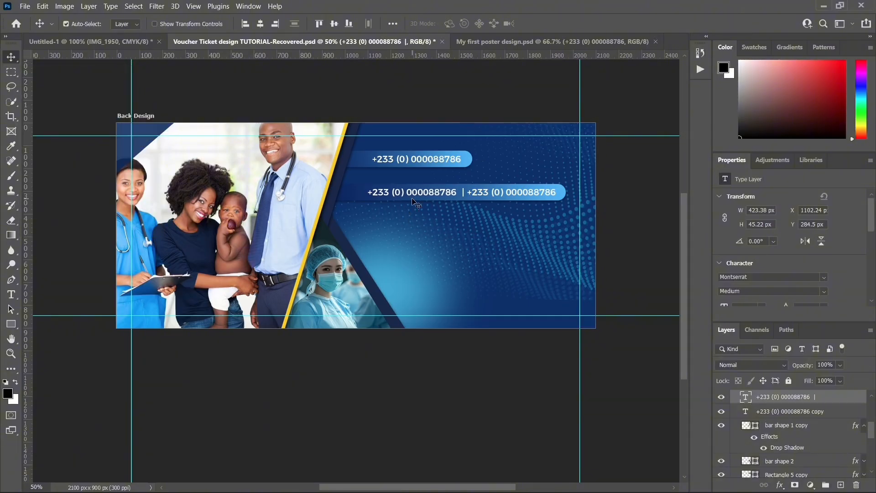
- Move the upper bar and its phone number together down 20 px, placing the bar at Y 142 px
{"action": "left_click", "coordinate": [395, 164]}
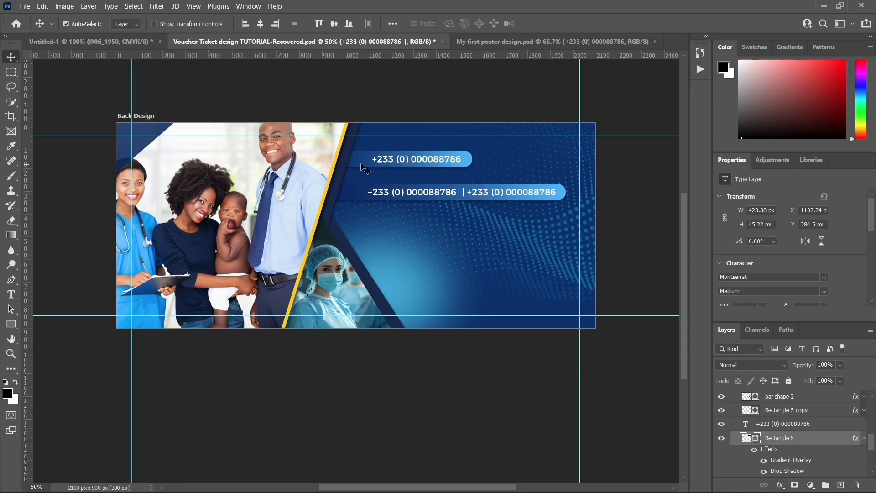
{"action": "left_click", "coordinate": [395, 164], "text": "shift"}
{"action": "key", "text": "shift+Down"}
{"action": "key", "text": "shift+Down"}
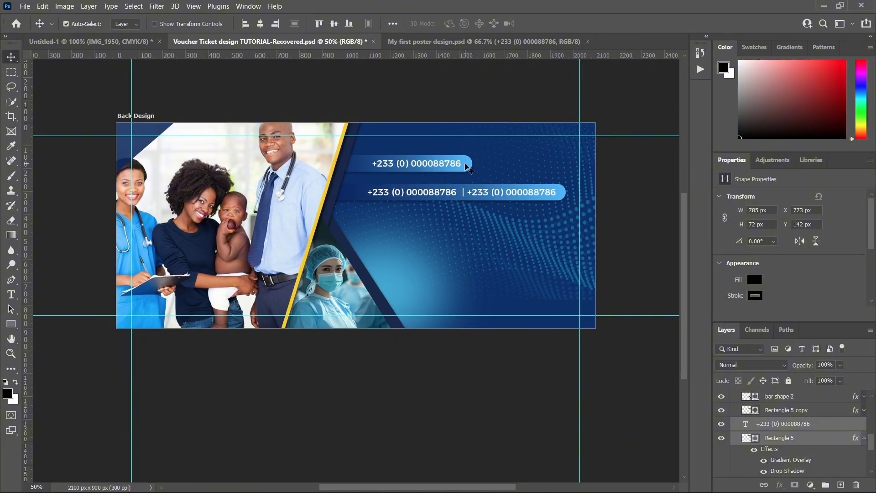
- Paste the copied small phone number text, and nudge the upper bar's phone number to about X 1131, Y 157.5 px
{"action": "key", "text": "ctrl+v"}
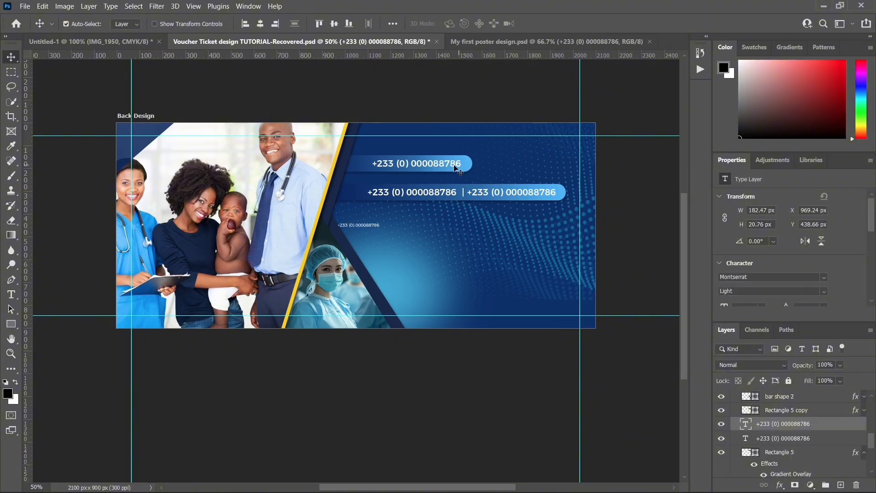
{"action": "left_click", "coordinate": [455, 168]}
{"action": "key", "text": "shift+Right"}
{"action": "key", "text": "Down"}
{"action": "key", "text": "Down"}
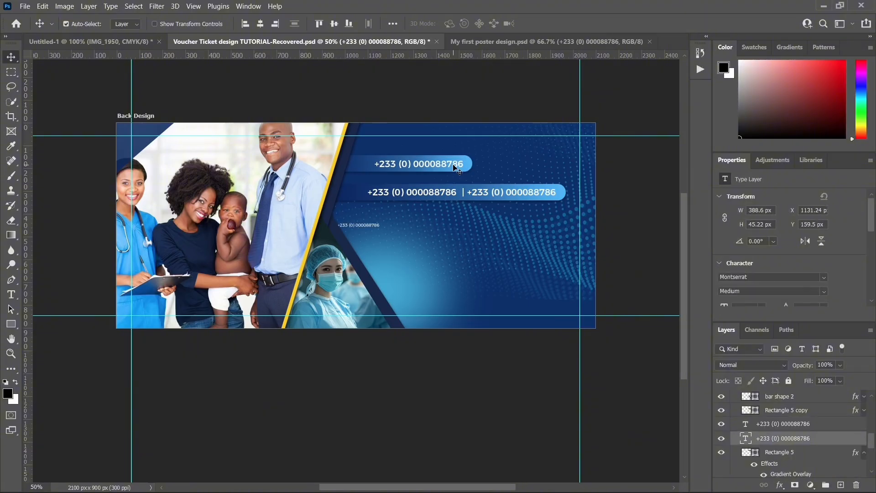
{"action": "key", "text": "Up"}
{"action": "key", "text": "Up"}
- Copy the WhatsApp icon and its white circle from My first poster design.psd into the voucher document above the upper bar's layer
{"action": "left_click", "coordinate": [540, 45]}
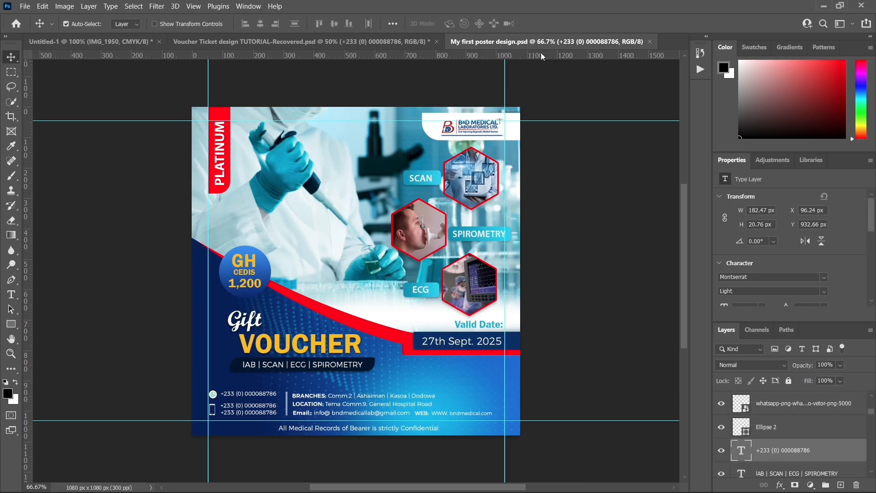
{"action": "left_click", "coordinate": [216, 398]}
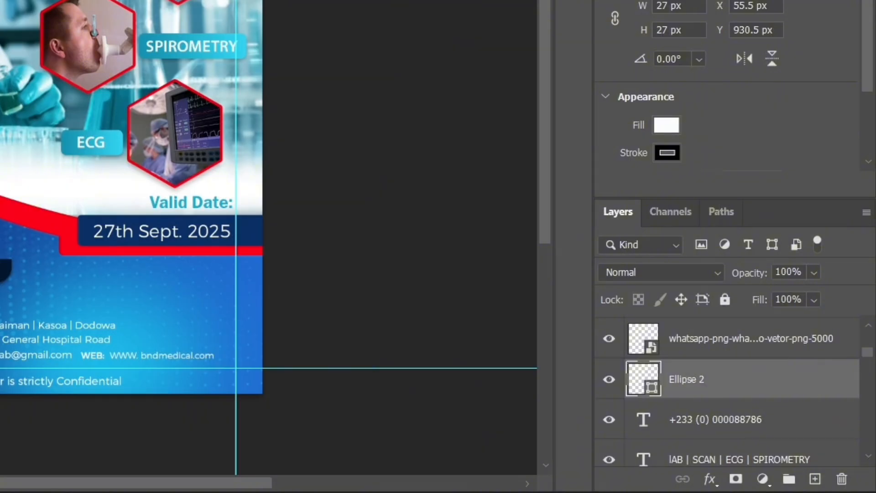
{"action": "left_click", "coordinate": [751, 351], "text": "shift"}
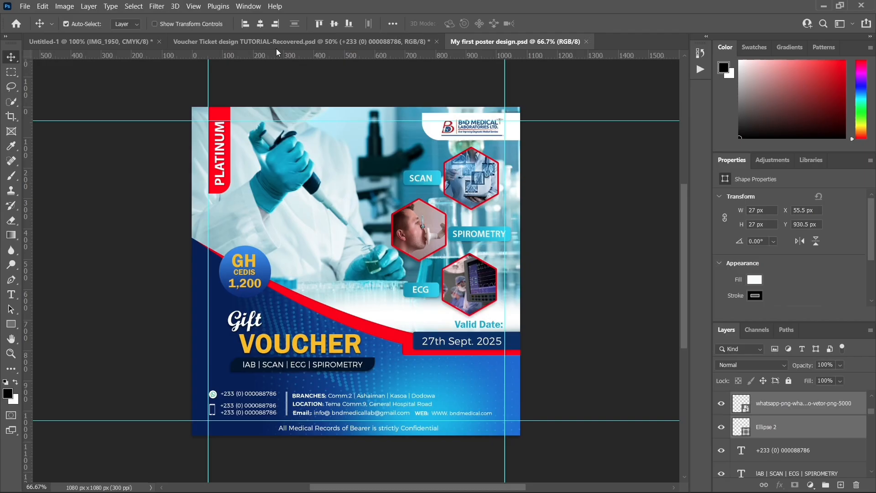
{"action": "left_click", "coordinate": [278, 41]}
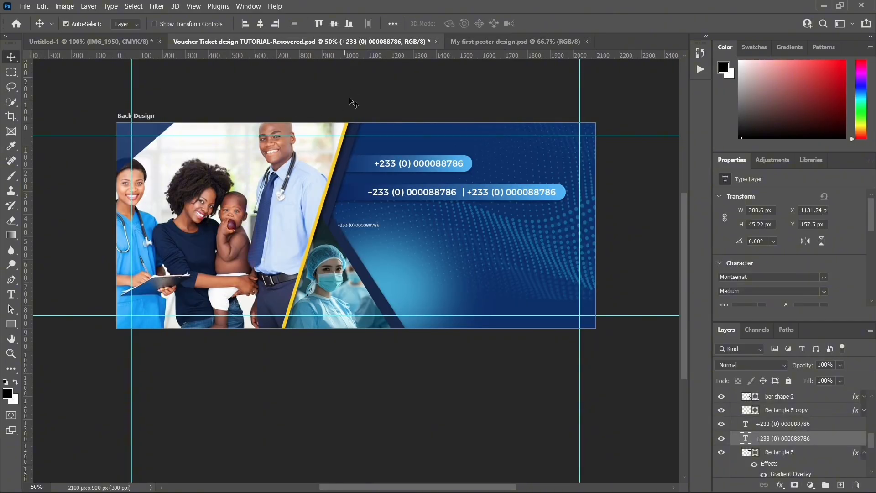
{"action": "left_click", "coordinate": [367, 165]}
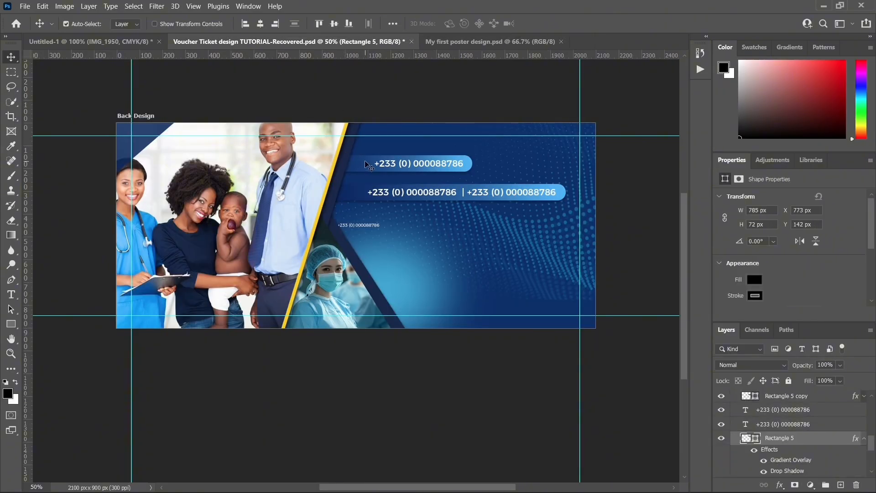
{"action": "key", "text": "ctrl+v"}
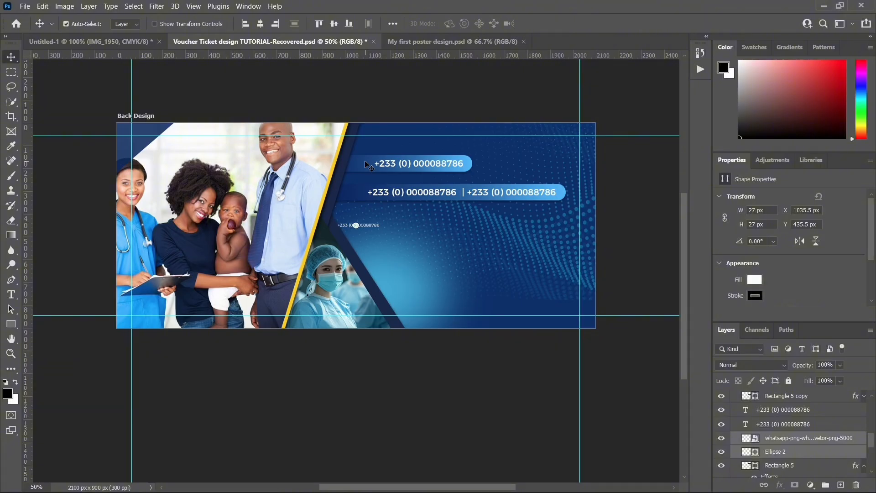
- Enlarge the WhatsApp icon and its white circle together to about 64 px and place them on the upper bar before the phone number
{"action": "key", "text": "ctrl+t"}
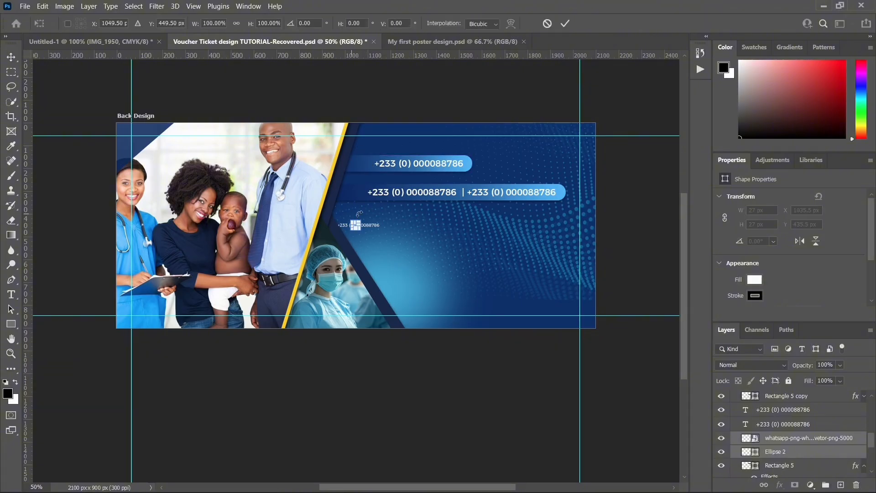
{"action": "left_click_drag", "start_coordinate": [360, 218], "coordinate": [368, 213]}
{"action": "key", "text": "ctrl+z"}
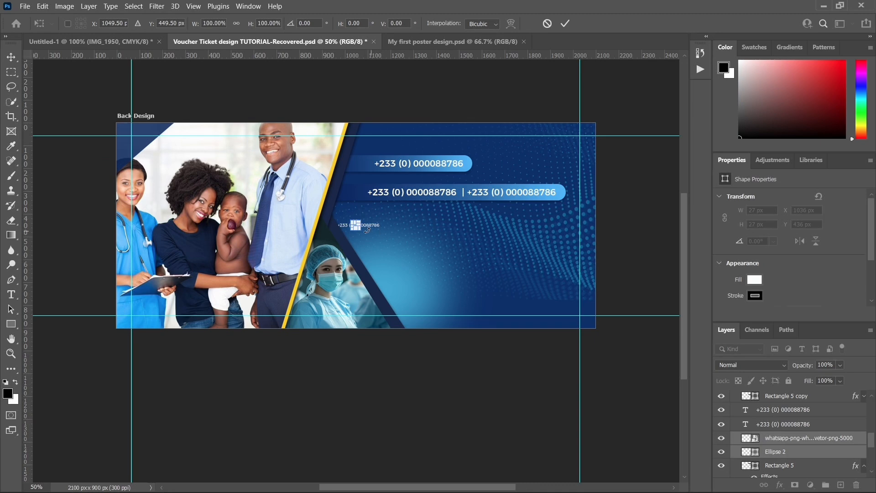
{"action": "left_click_drag", "start_coordinate": [360, 221], "coordinate": [366, 215]}
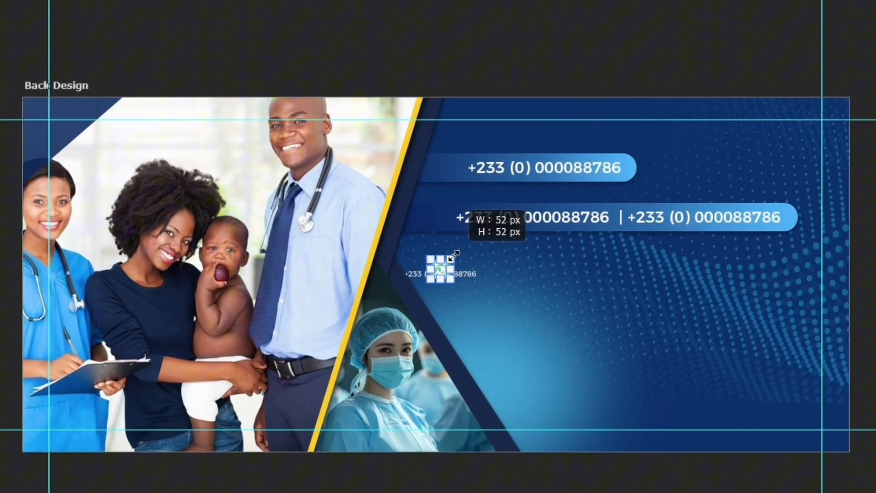
{"action": "left_click_drag", "start_coordinate": [451, 257], "coordinate": [454, 174]}
{"action": "key", "text": "Return"}
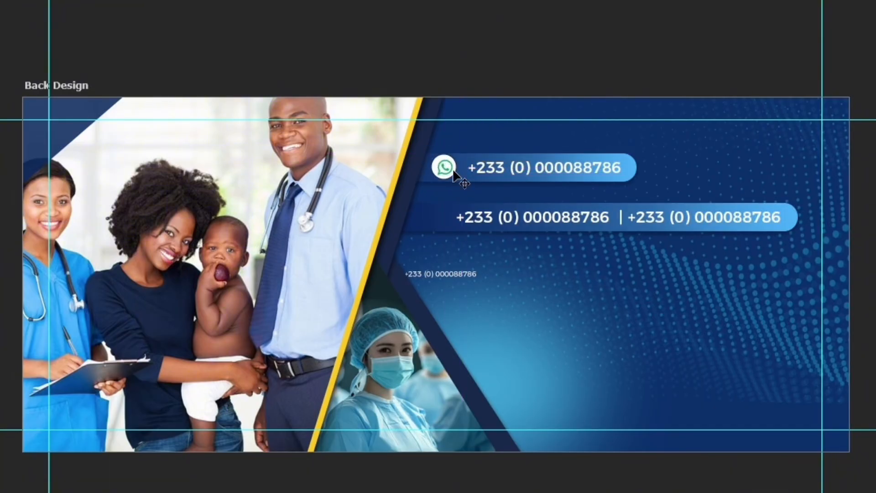
- Nudge the WhatsApp icon and circle right, placing the circle at about X 1042, Y 147 px, and select only the icon's layer
{"action": "key", "text": "Right"}
{"action": "key", "text": "Right"}
{"action": "key", "text": "Right"}
{"action": "key", "text": "Right"}
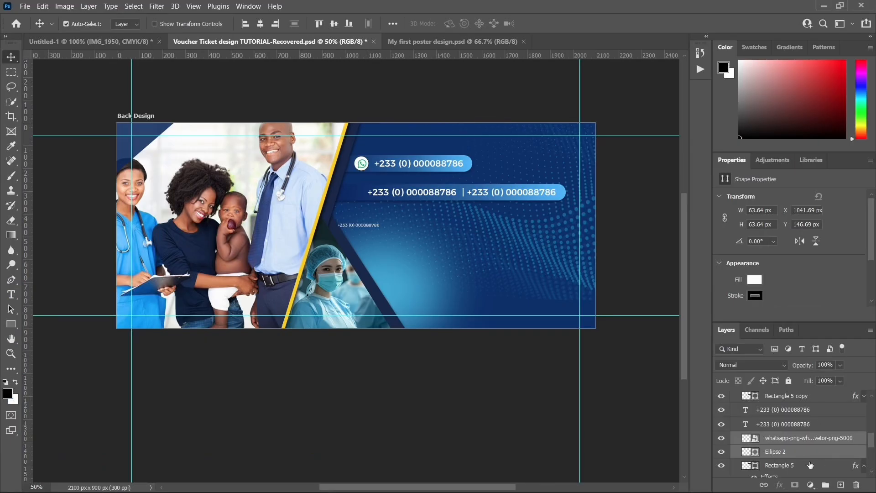
{"action": "left_click", "coordinate": [810, 453]}
{"action": "left_click", "coordinate": [809, 439]}
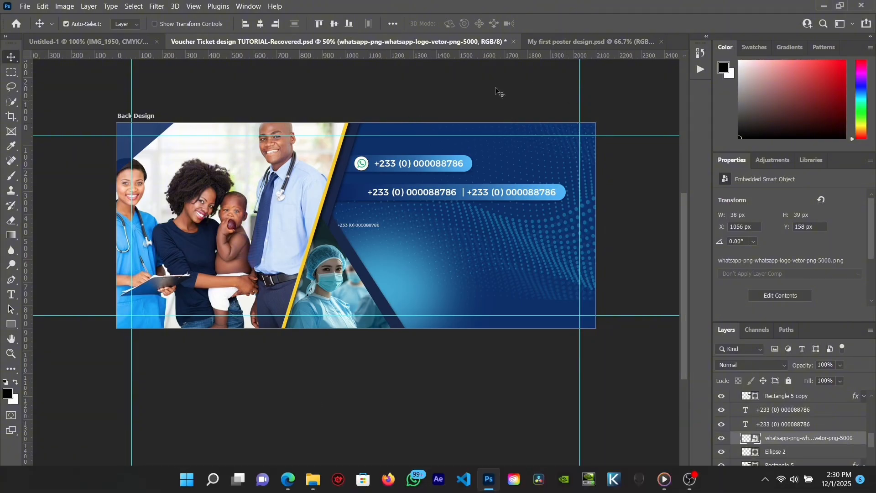
- Copy the white mobile phone icon from My first poster design.psd into the voucher document above the lower bar's layer
{"action": "left_click", "coordinate": [543, 43]}
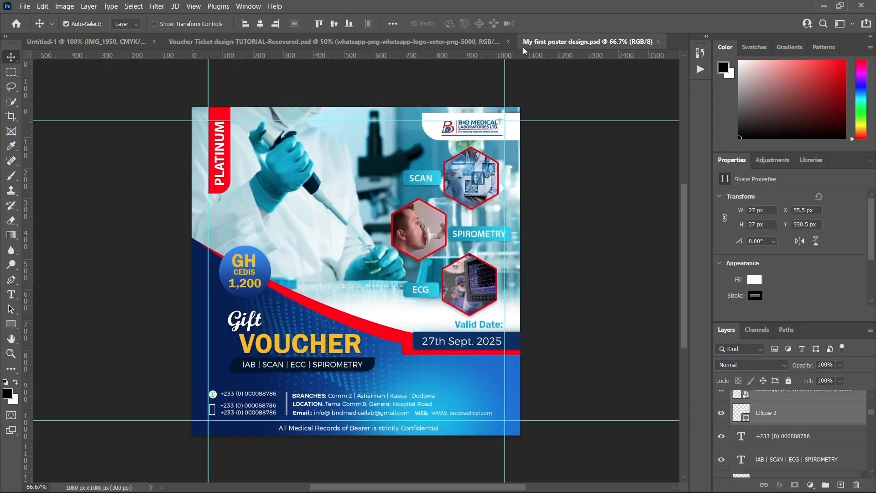
{"action": "left_click", "coordinate": [213, 416]}
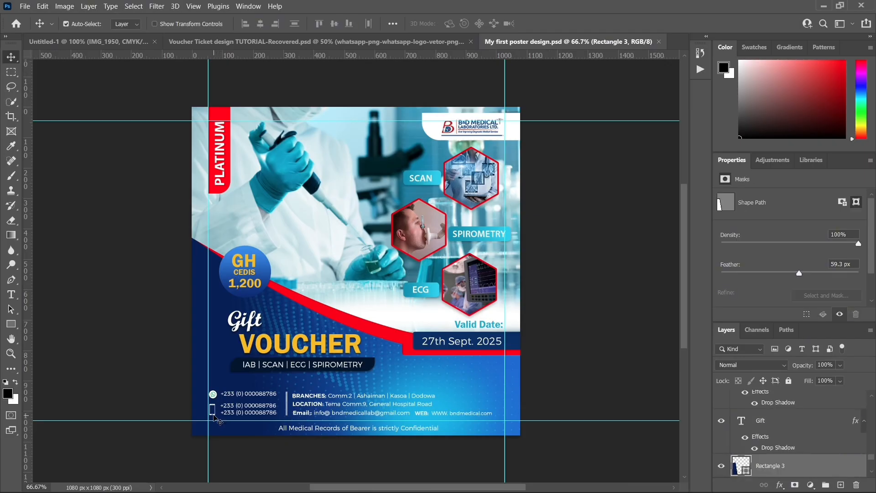
{"action": "left_click", "coordinate": [215, 415]}
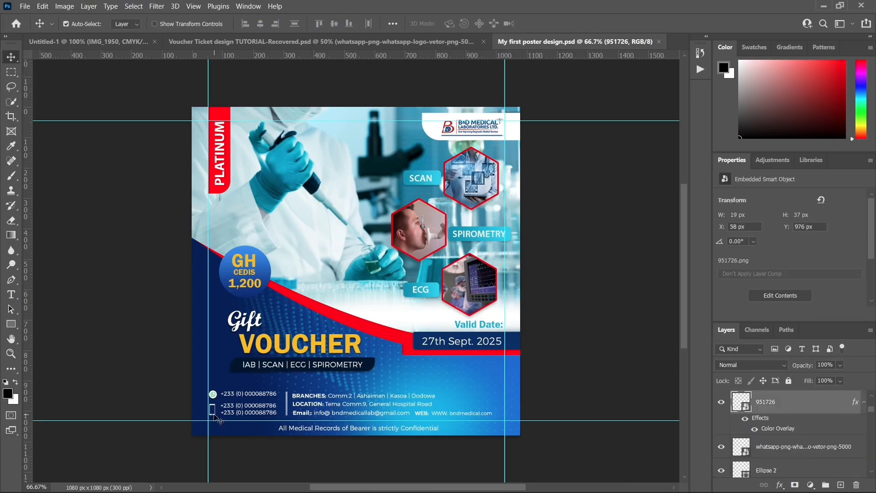
{"action": "left_click", "coordinate": [362, 39]}
{"action": "left_click", "coordinate": [352, 195]}
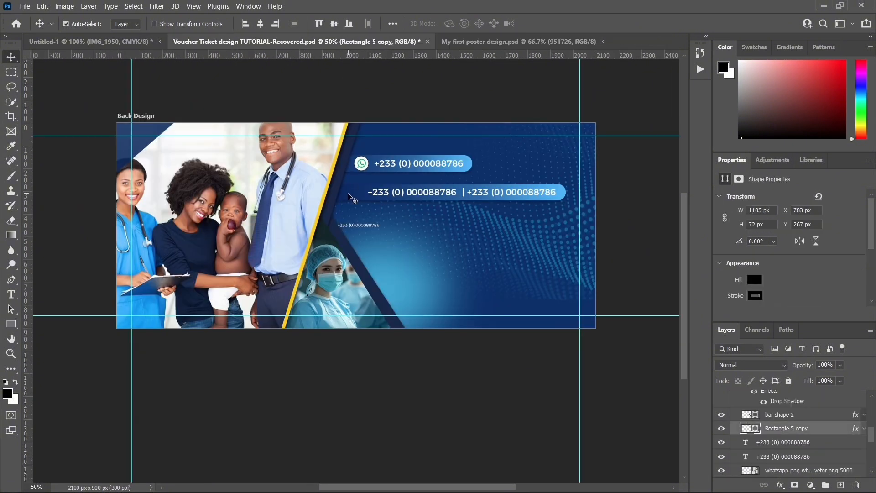
{"action": "key", "text": "ctrl+v"}
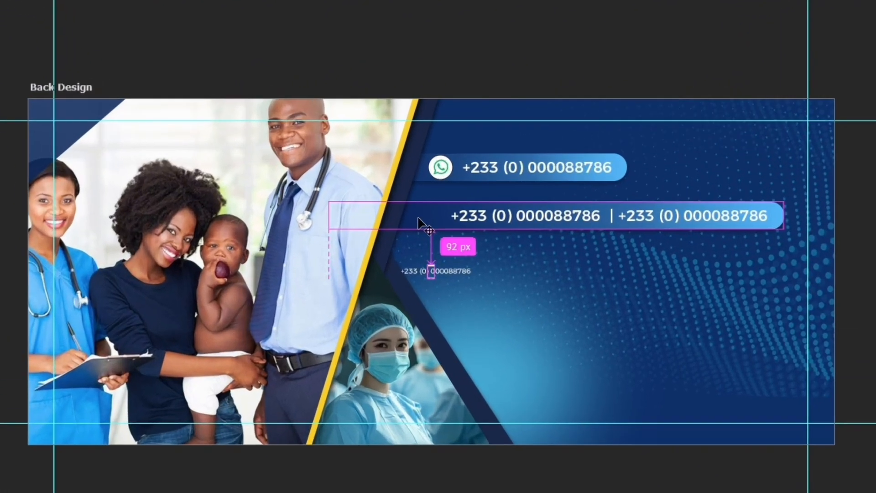
- Move the pasted mobile phone icon straight up about 130 px onto the start of the lower bar
{"action": "key", "text": "ctrl+t"}
{"action": "key", "text": "shift+Up"}
{"action": "key", "text": "shift+Up"}
{"action": "key", "text": "shift+Up"}
{"action": "key", "text": "shift+Up"}
{"action": "key", "text": "shift+Up"}
{"action": "key", "text": "shift+Up"}
{"action": "key", "text": "shift+Up"}
{"action": "key", "text": "shift+Up"}
{"action": "key", "text": "shift+Up"}
{"action": "key", "text": "shift+Up"}
{"action": "key", "text": "shift+Up"}
{"action": "key", "text": "shift+Up"}
{"action": "key", "text": "shift+Up"}
{"action": "key", "text": "shift+Up"}
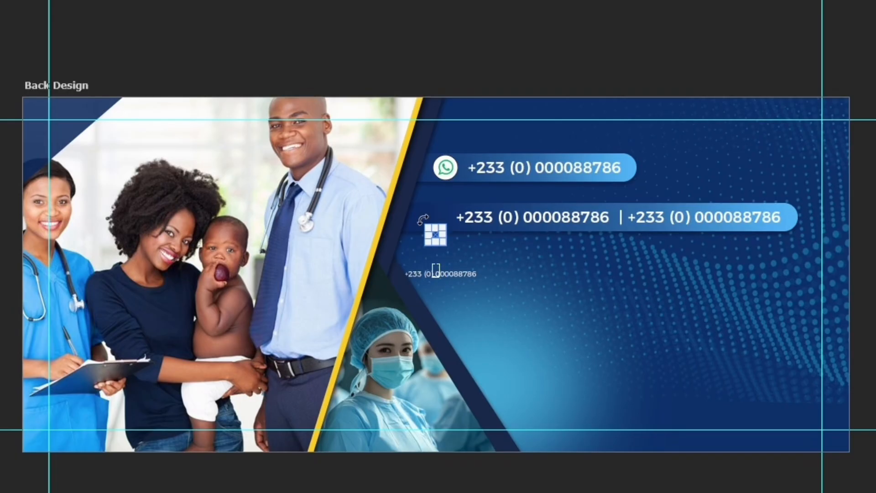
{"action": "key", "text": "shift+Down"}
{"action": "key", "text": "Return"}
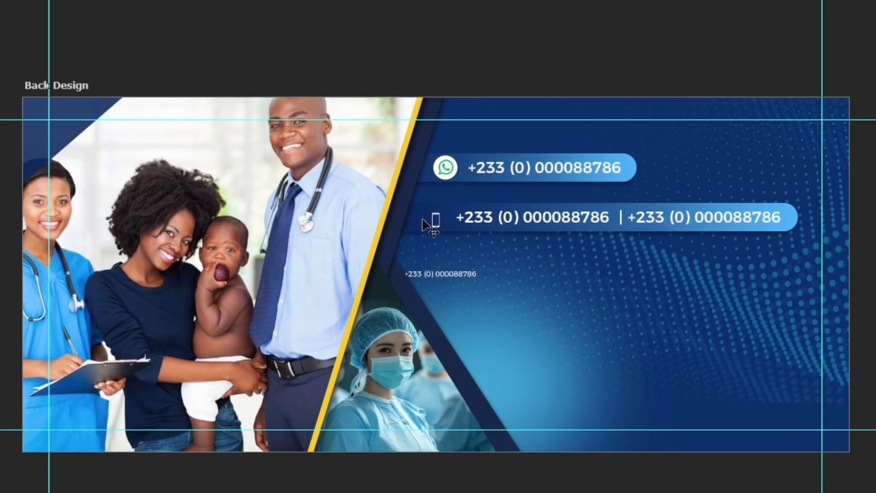
- Resize the phone icon to fit the lower bar beside its left number, and delete the leftover small phone number text below the bars
{"action": "key", "text": "ctrl+t"}
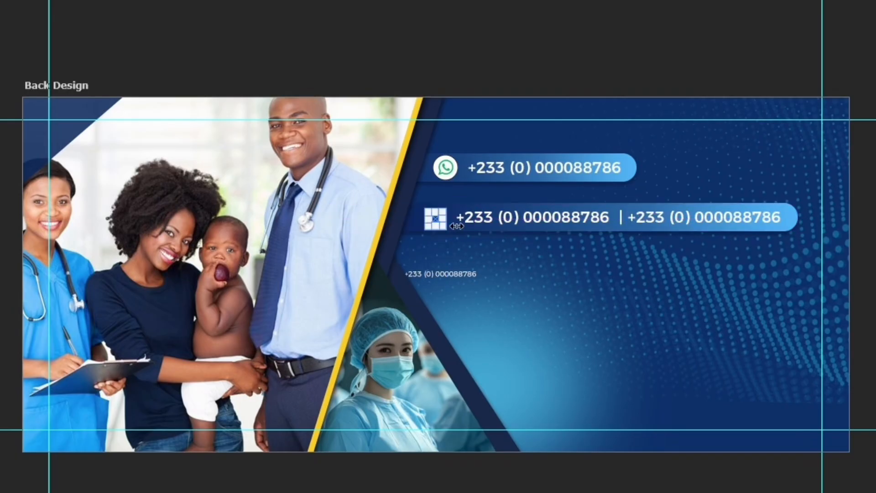
{"action": "left_click_drag", "start_coordinate": [447, 208], "coordinate": [448, 181]}
{"action": "key", "text": "Return"}
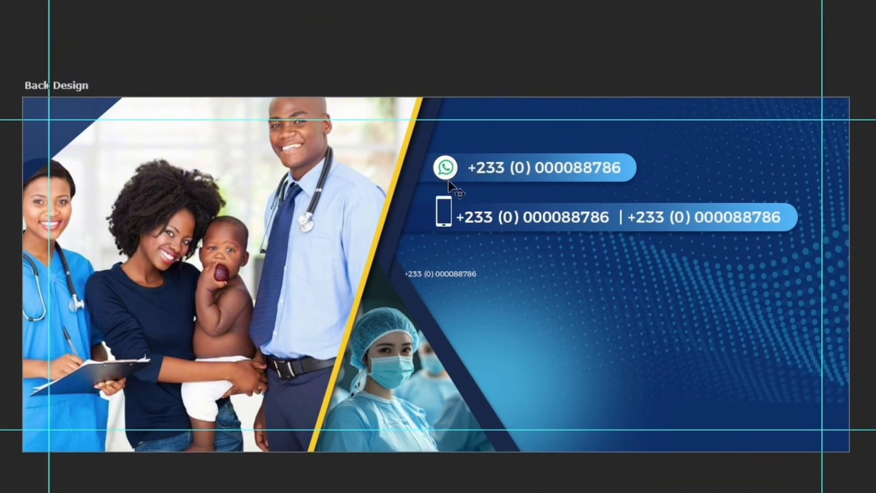
{"action": "key", "text": "ctrl+t"}
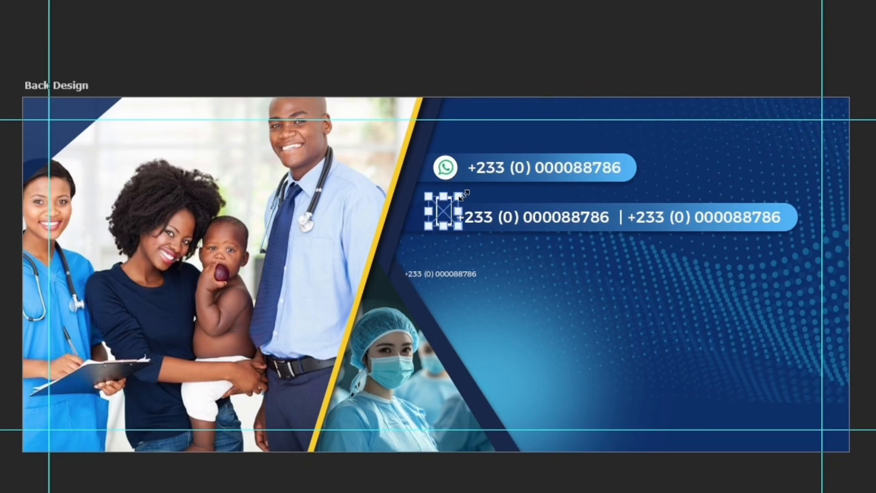
{"action": "left_click_drag", "start_coordinate": [458, 196], "coordinate": [453, 202]}
{"action": "key", "text": "Return"}
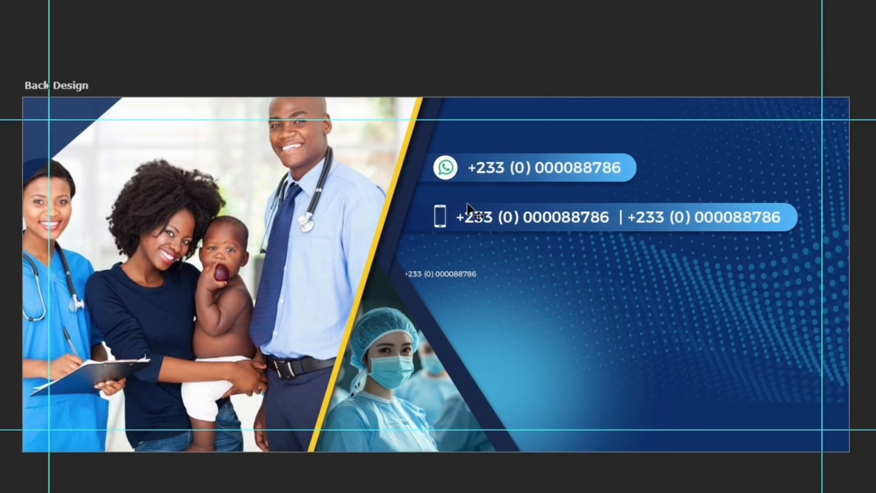
{"action": "key", "text": "Right"}
{"action": "key", "text": "Right"}
{"action": "key", "text": "Delete"}
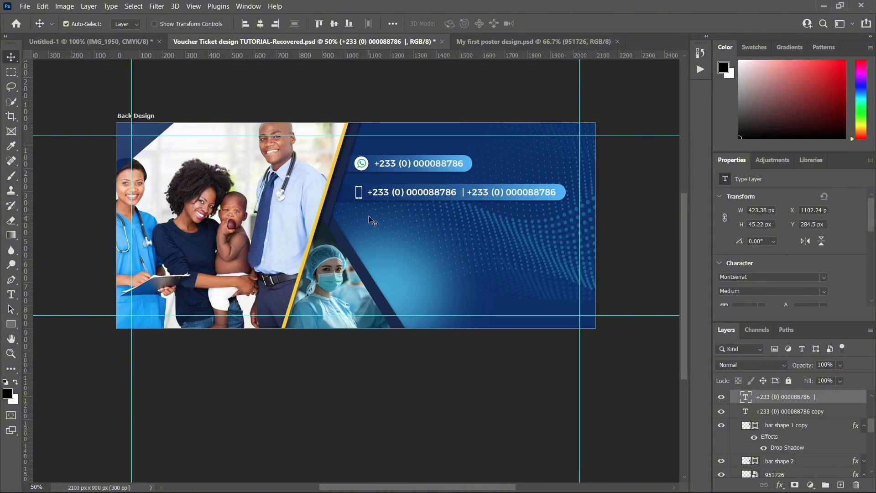
- Place the Vector-Location-PNG-Pic image from the My First Poster Design folder into the voucher document
{"action": "mouse_move", "coordinate": [319, 484]}
{"action": "left_click", "coordinate": [313, 433]}
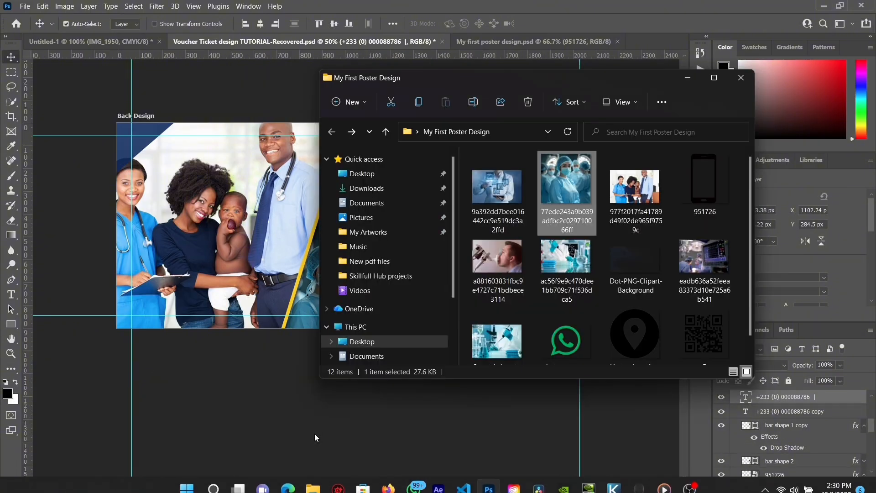
{"action": "scroll", "coordinate": [692, 257], "scroll_direction": "down", "scroll_amount": 1}
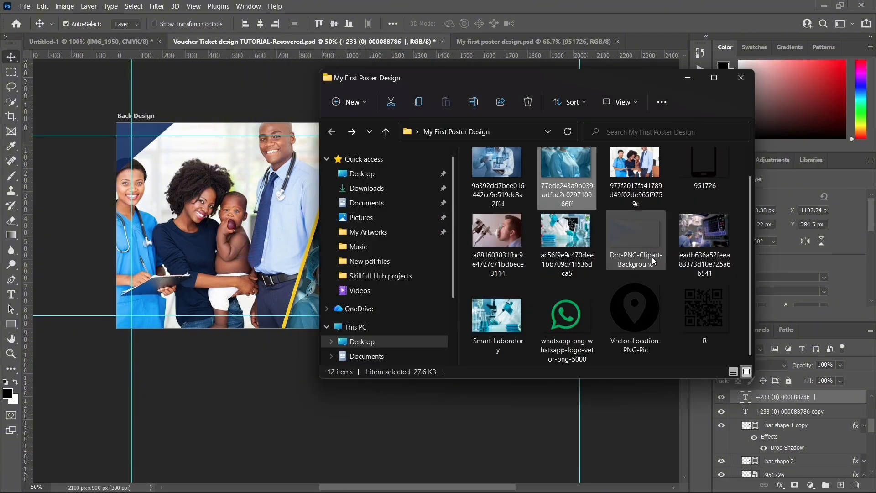
{"action": "left_click", "coordinate": [634, 313]}
{"action": "left_click_drag", "start_coordinate": [383, 297], "coordinate": [285, 269]}
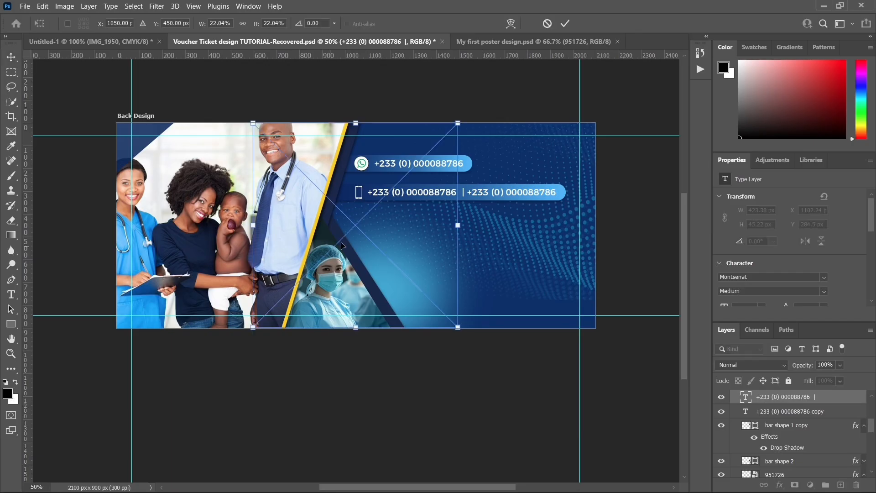
- Scale the location pin icon down to 59 × 59 px and place it below the lower bar at X 1076, Y 389 px
{"action": "left_click_drag", "start_coordinate": [250, 122], "coordinate": [403, 224]}
{"action": "key", "text": "ctrl+z"}
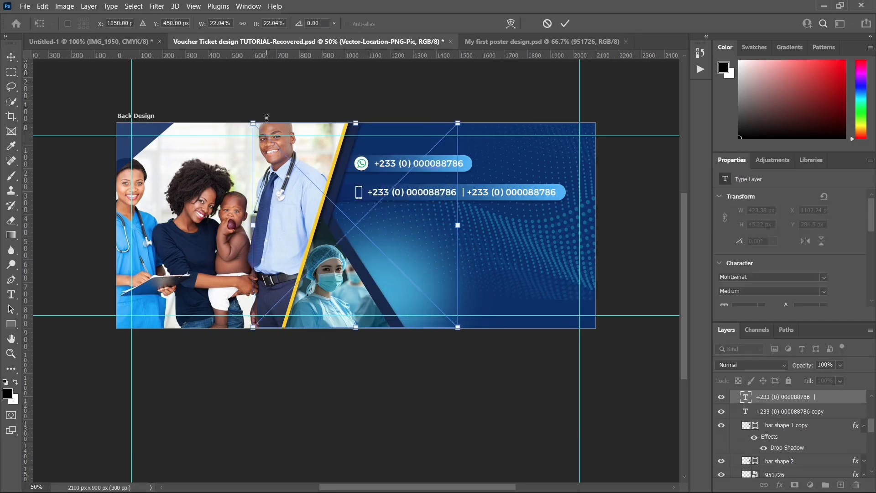
{"action": "left_click_drag", "start_coordinate": [252, 122], "coordinate": [453, 271]}
{"action": "left_click_drag", "start_coordinate": [442, 310], "coordinate": [383, 226]}
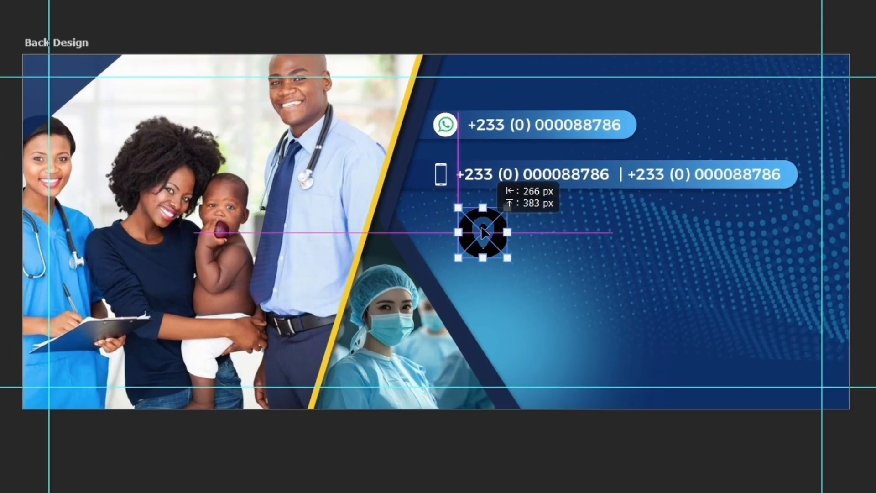
{"action": "mouse_move", "coordinate": [483, 232]}
{"action": "left_mouse_down"}
{"action": "mouse_move", "coordinate": [496, 251]}
{"action": "mouse_move", "coordinate": [480, 232]}
{"action": "left_mouse_up"}
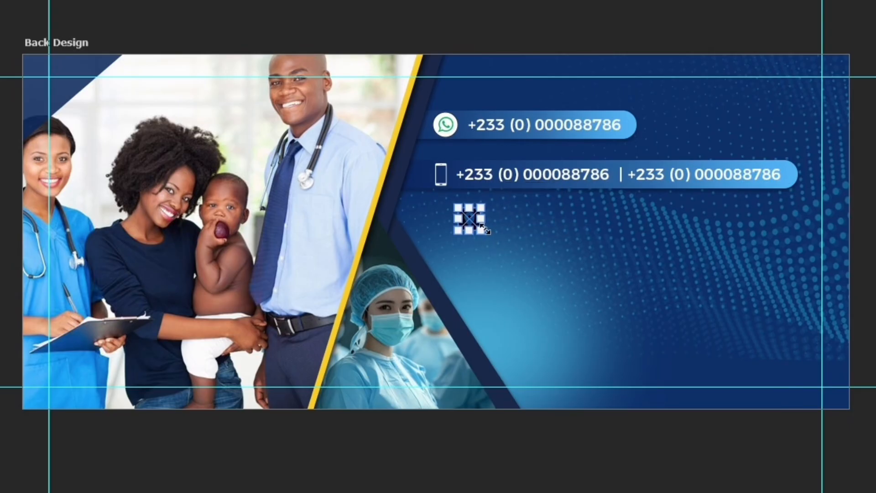
{"action": "key", "text": "Return"}
{"action": "key", "text": "shift+Left"}
{"action": "key", "text": "shift+Left"}
{"action": "key", "text": "shift+Left"}
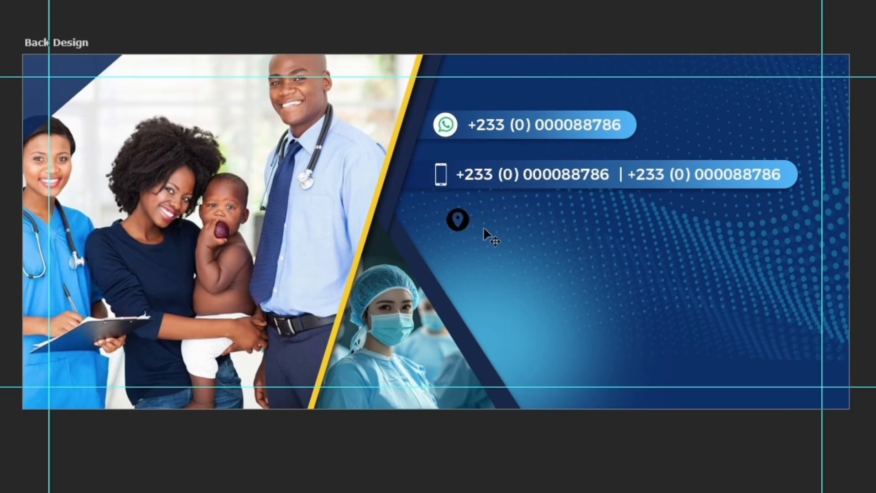
{"action": "key", "text": "shift+Right"}
{"action": "key", "text": "shift+Left"}
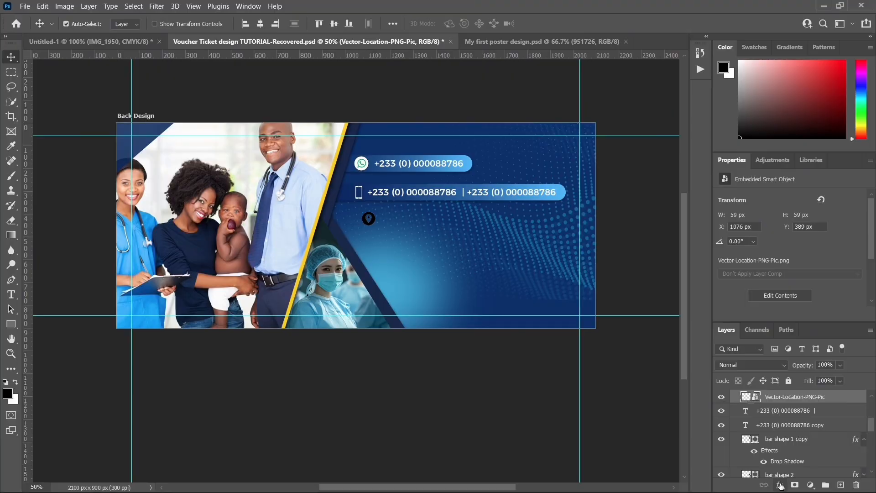
- Apply a white Color Overlay in Normal mode at 100% opacity to the location pin icon
{"action": "left_click", "coordinate": [779, 486]}
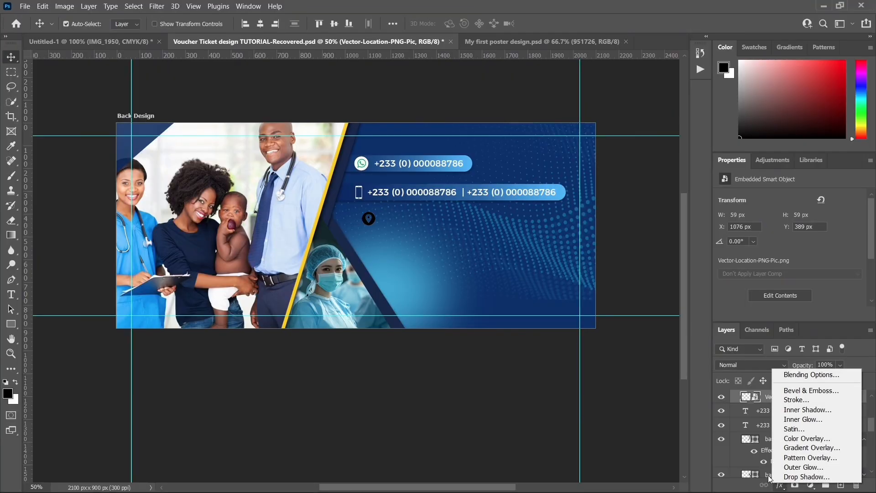
{"action": "left_click", "coordinate": [804, 439]}
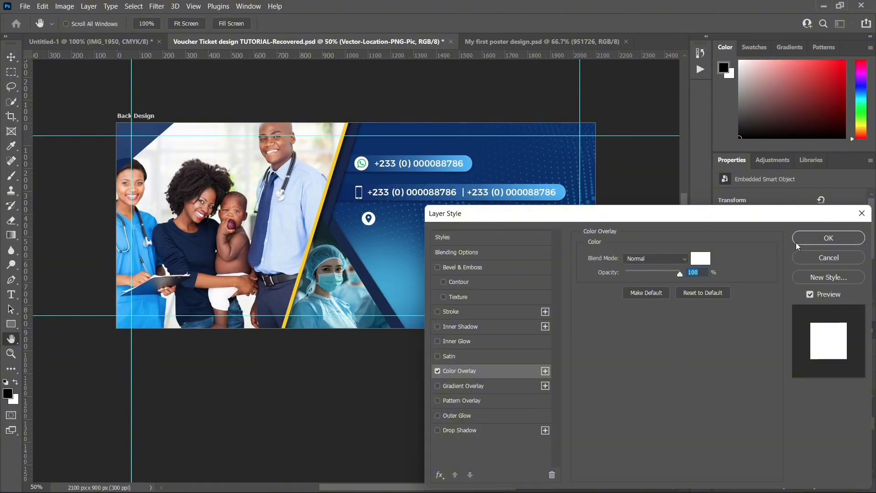
{"action": "left_click", "coordinate": [803, 239]}
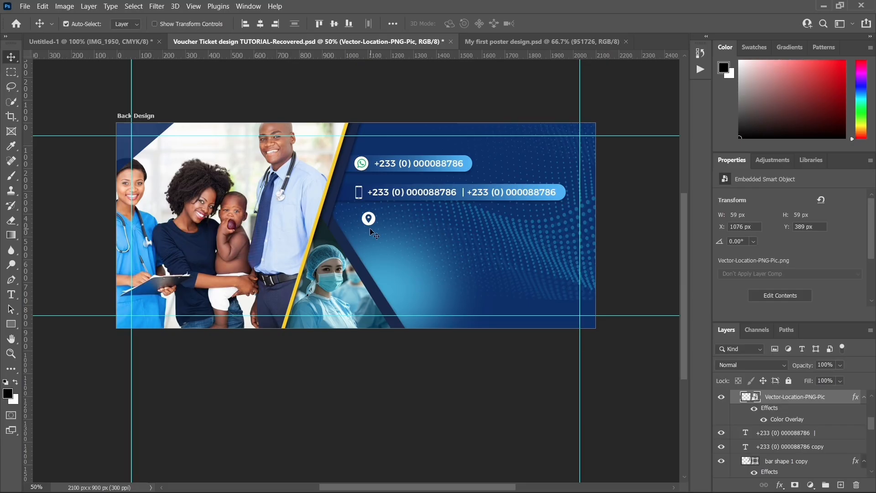
- Copy the LOCATION address line from My first poster design.psd into the voucher document above the BG layer
{"action": "left_click", "coordinate": [487, 42]}
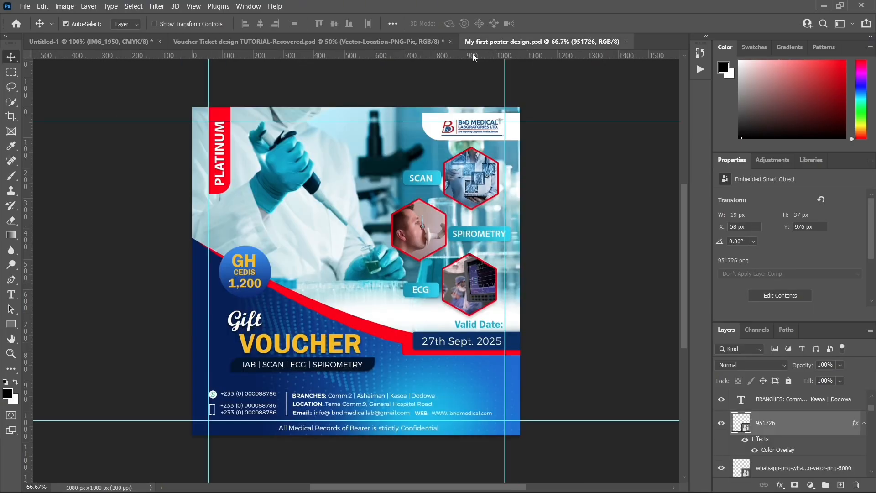
{"action": "left_click", "coordinate": [311, 407]}
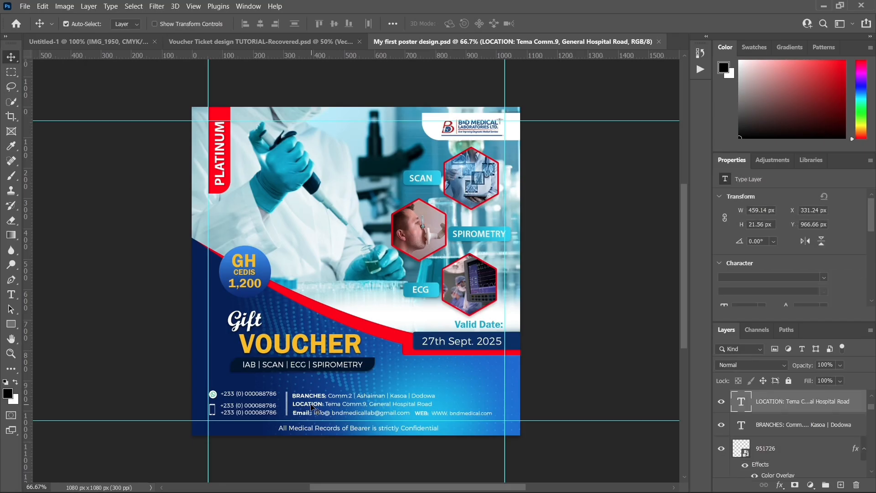
{"action": "left_click", "coordinate": [265, 41]}
{"action": "left_click", "coordinate": [389, 213]}
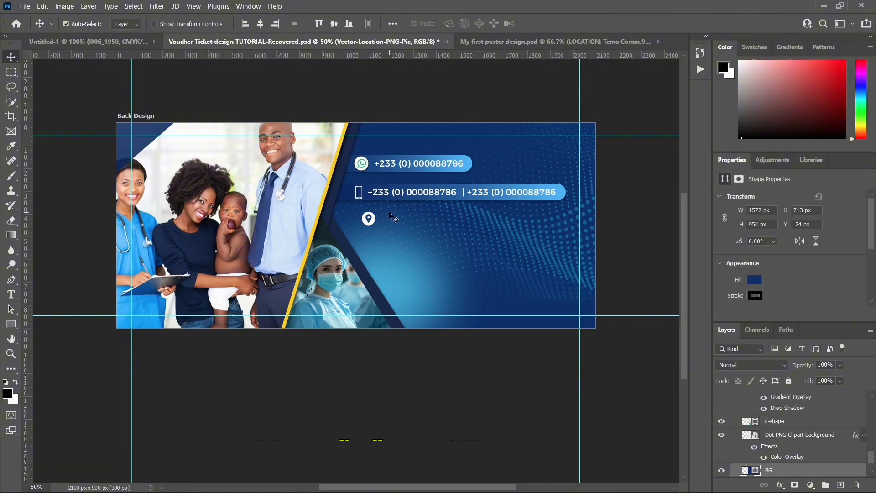
{"action": "type", "text": "LOCATION: Tema Comm.9, General Hospital Road"}
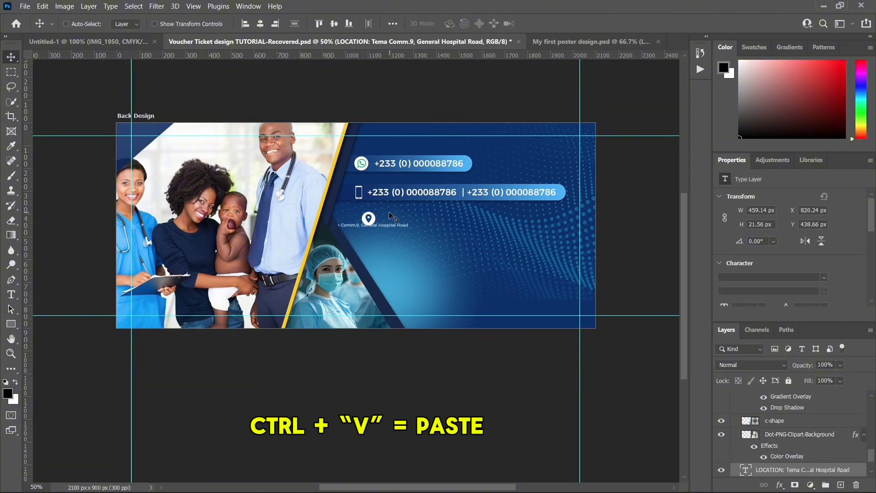
- Scale the location text to about 155% and place it beside the location pin at about X 1165, Y 401 px
{"action": "key", "text": "ctrl+t"}
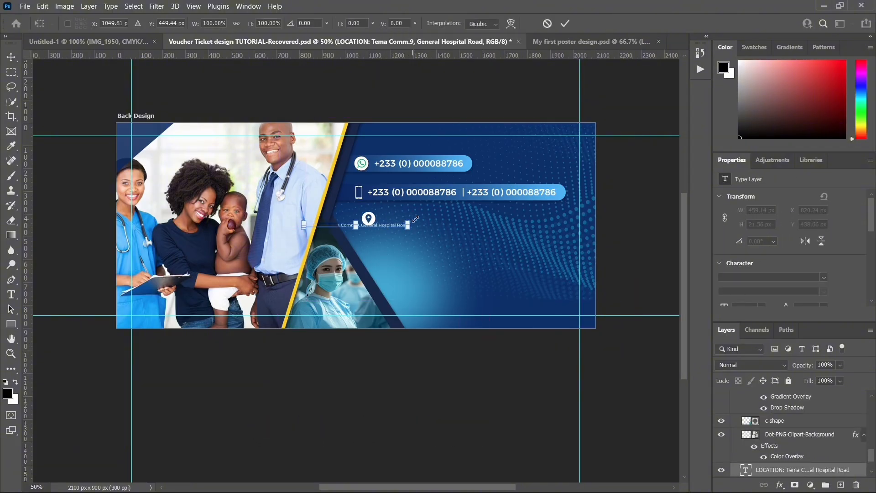
{"action": "left_click_drag", "start_coordinate": [412, 221], "coordinate": [544, 212]}
{"action": "key", "text": "ctrl+z"}
{"action": "key", "text": "Return"}
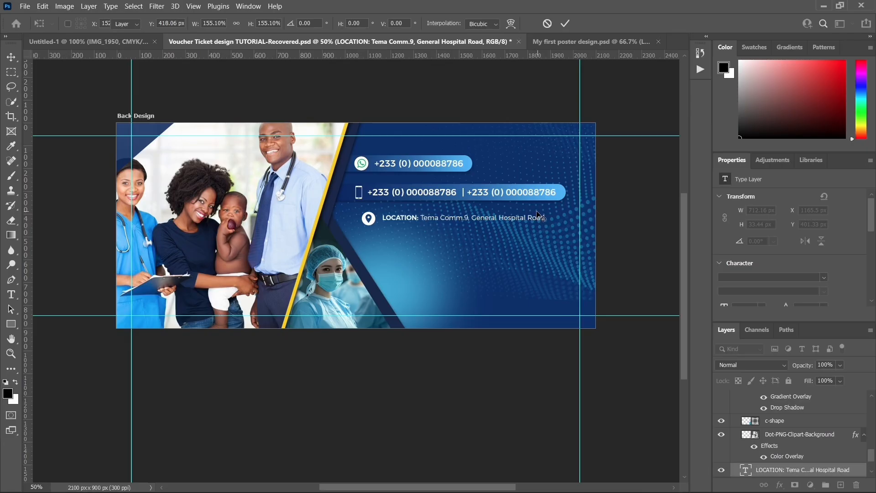
- Nudge the location text slightly toward the pin and down to X 1161.5, Y 405.33 px
{"action": "key", "text": "Left"}
{"action": "key", "text": "Left"}
{"action": "key", "text": "Left"}
{"action": "key", "text": "Left"}
{"action": "key", "text": "Down"}
{"action": "key", "text": "Down"}
{"action": "key", "text": "Down"}
{"action": "key", "text": "Down"}
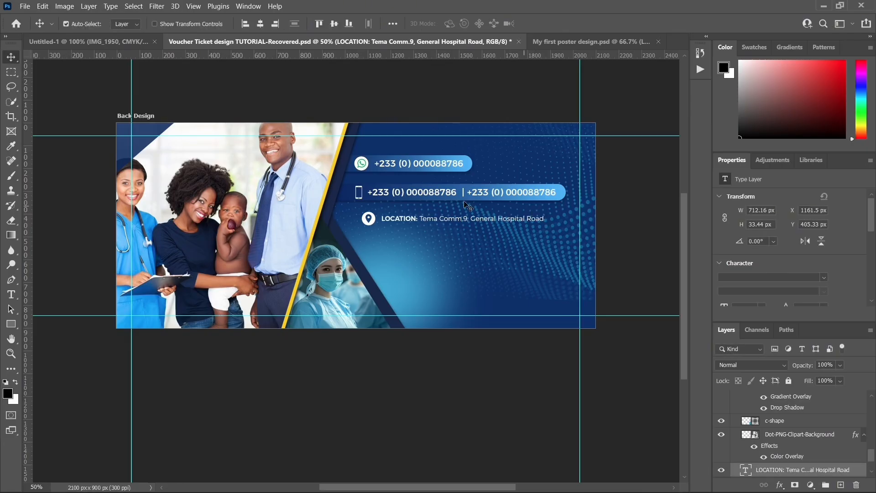
- Remove the "LOCATION:" label from the address line beside the location pin
{"action": "double_click", "coordinate": [427, 224]}
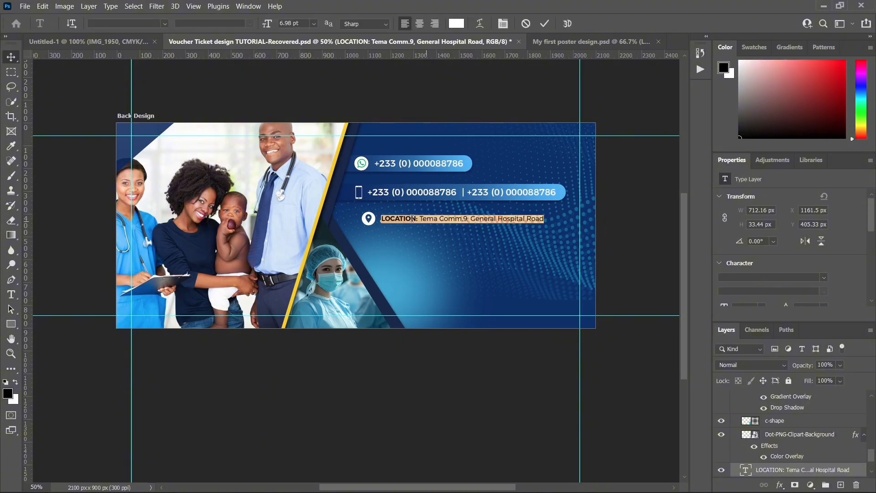
{"action": "left_click_drag", "start_coordinate": [417, 219], "coordinate": [382, 219]}
{"action": "key", "text": "BackSpace"}
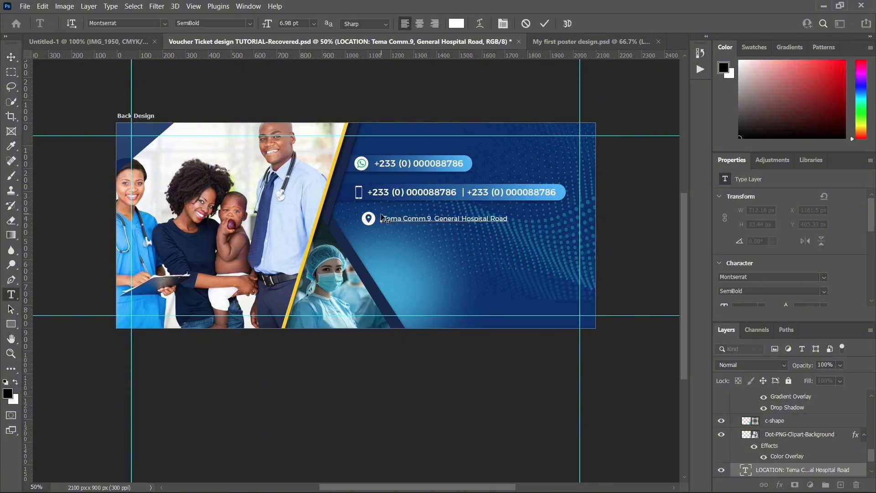
{"action": "left_click", "coordinate": [11, 57]}
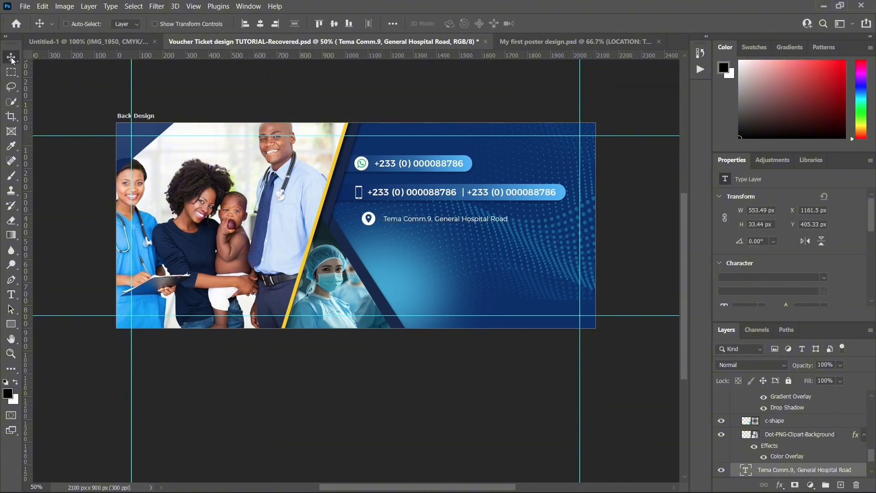
- Enlarge the shortened address line to about 711 × 43 px, keeping its start beside the location pin
{"action": "key", "text": "ctrl+t"}
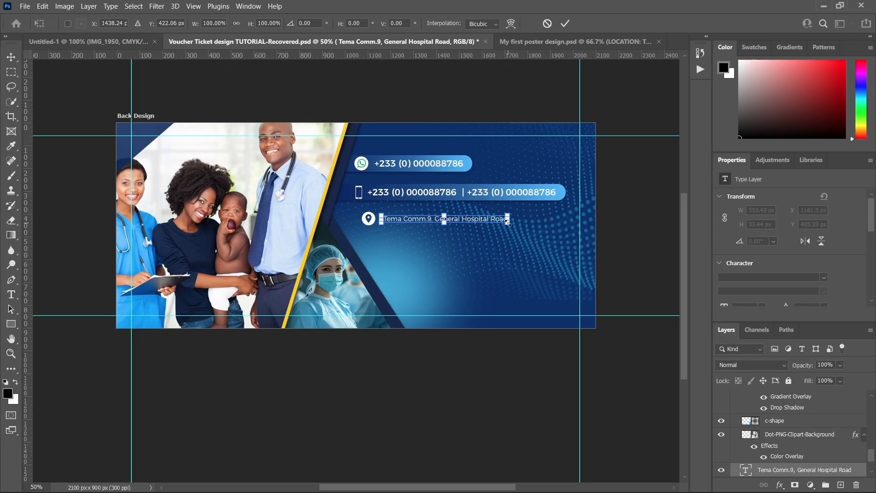
{"action": "left_click_drag", "start_coordinate": [508, 221], "coordinate": [545, 230]}
{"action": "key", "text": "Return"}
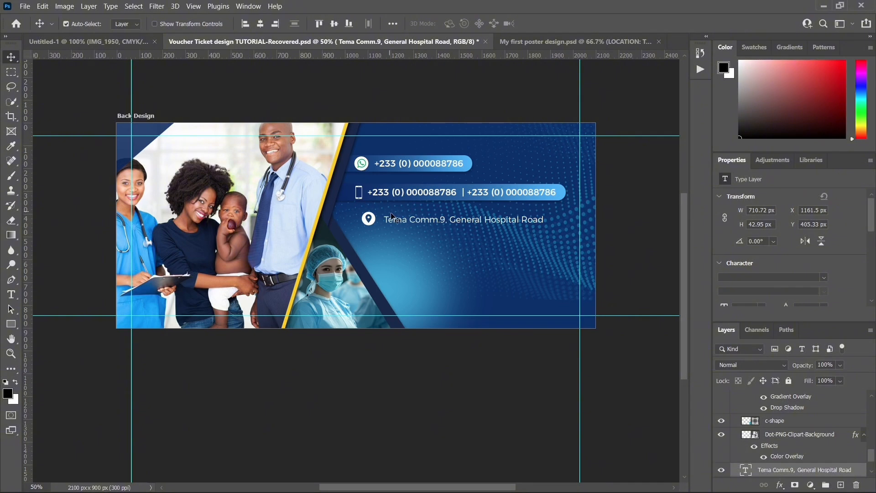
- Set the font of the whole address line to Montserrat and finish editing the text
{"action": "left_click", "coordinate": [477, 228]}
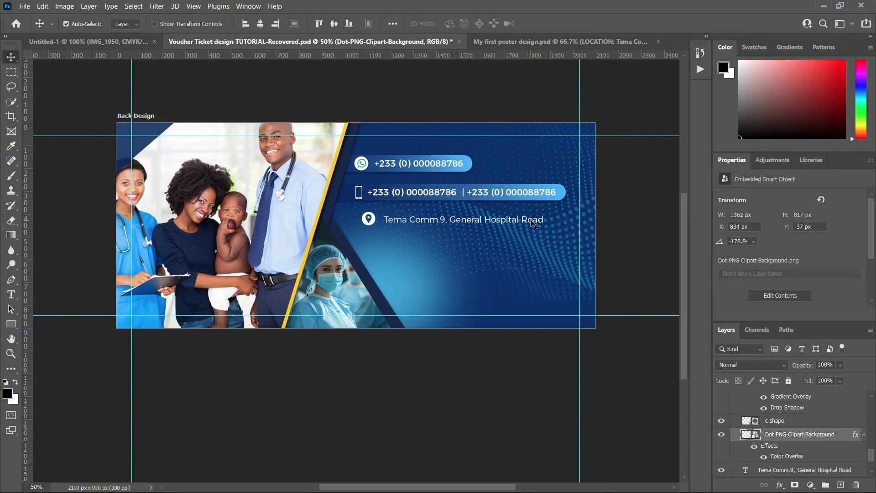
{"action": "double_click", "coordinate": [534, 224]}
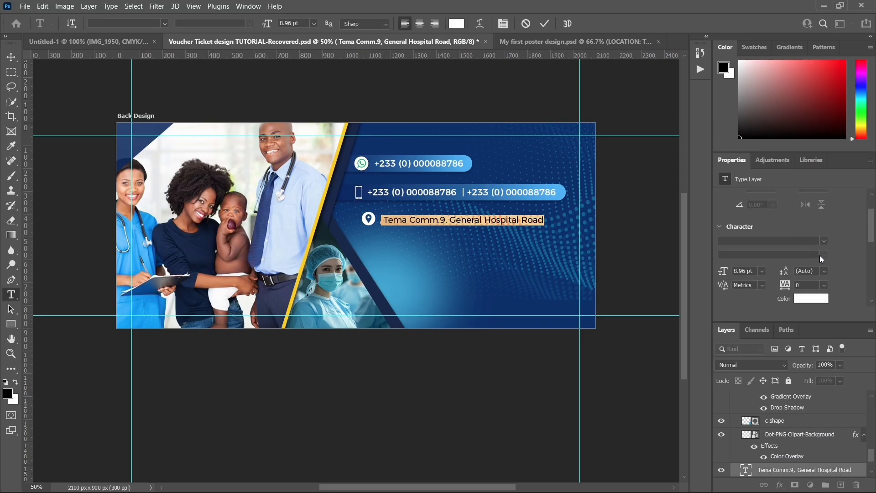
{"action": "left_click", "coordinate": [824, 241]}
{"action": "left_click", "coordinate": [824, 241]}
{"action": "left_click", "coordinate": [824, 240]}
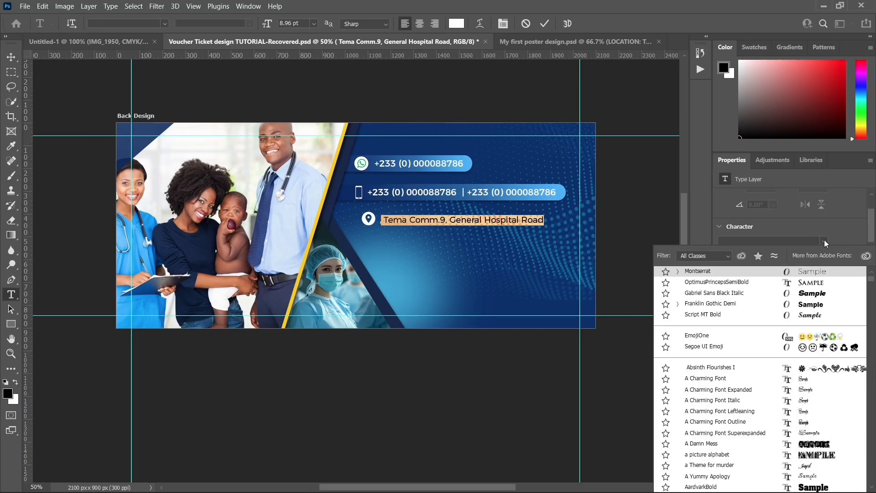
{"action": "left_click", "coordinate": [803, 270]}
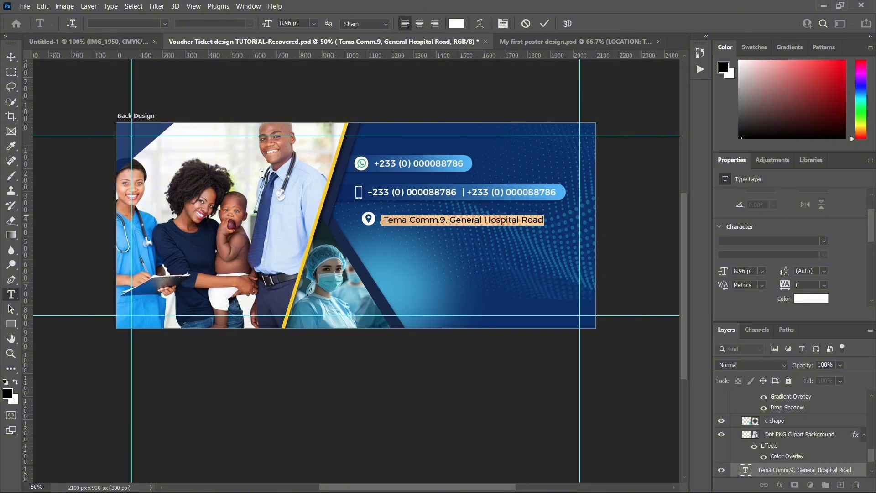
{"action": "key", "text": "ctrl+Return"}
{"action": "key", "text": "v"}
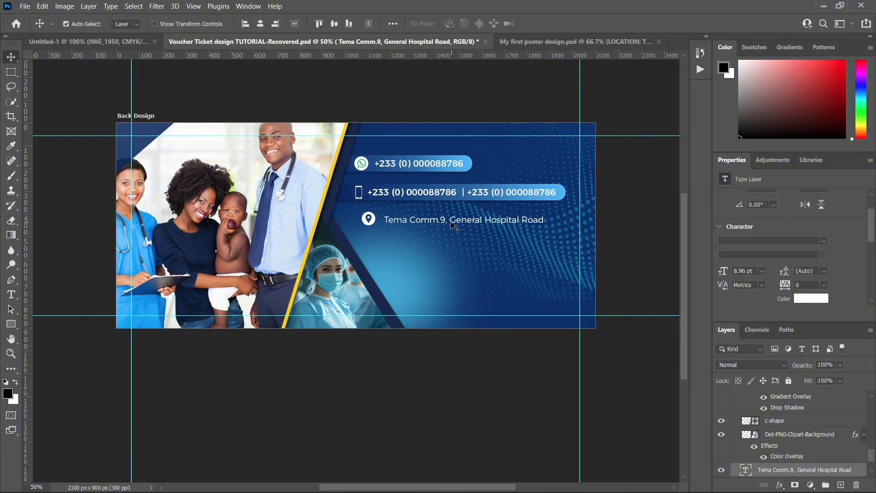
- Copy the LOCATION and Email text lines from My first poster design.psd into the voucher document above the BG layer
{"action": "left_click", "coordinate": [576, 46]}
{"action": "left_click", "coordinate": [310, 413]}
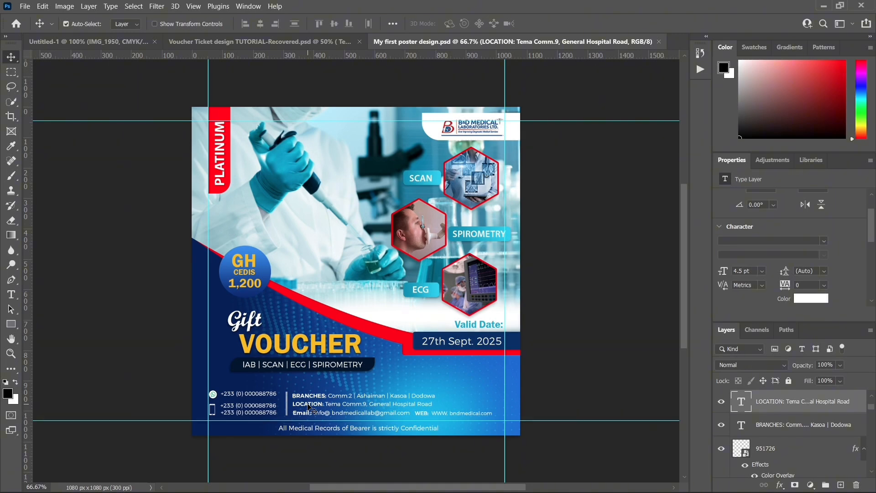
{"action": "key", "text": "alt+F9"}
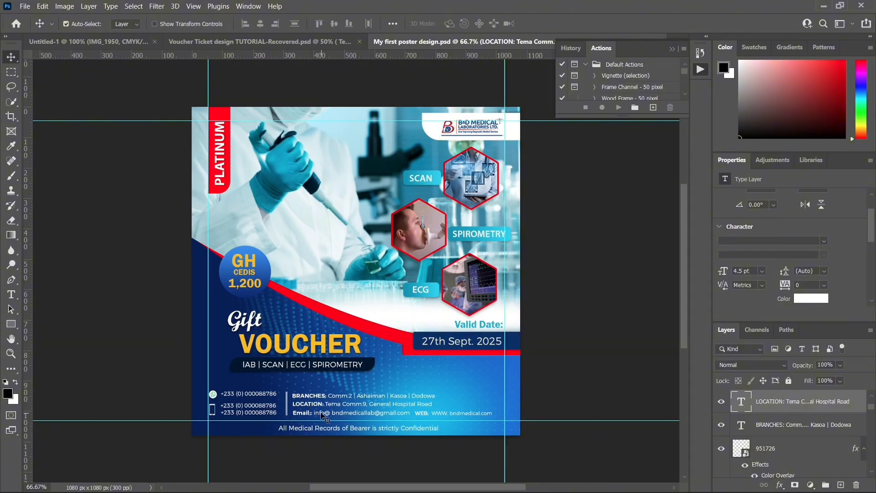
{"action": "scroll", "coordinate": [773, 417], "scroll_direction": "up", "scroll_amount": 1}
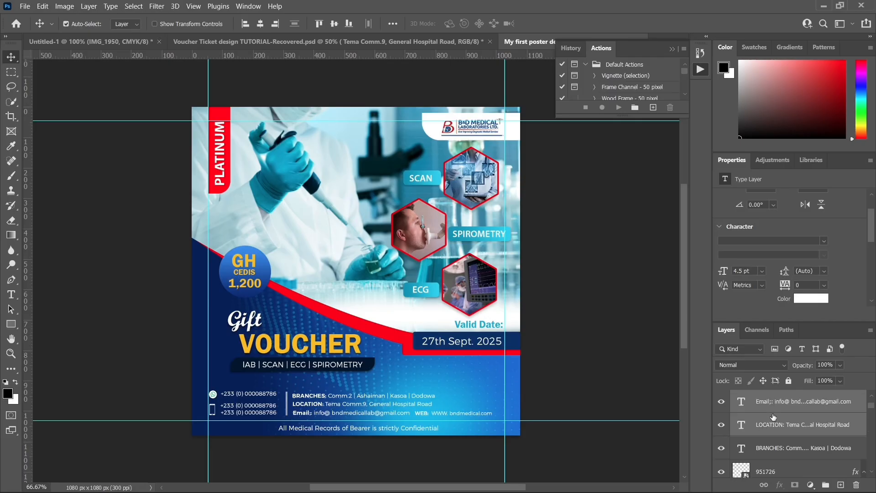
{"action": "scroll", "coordinate": [791, 420], "scroll_direction": "up", "scroll_amount": 1}
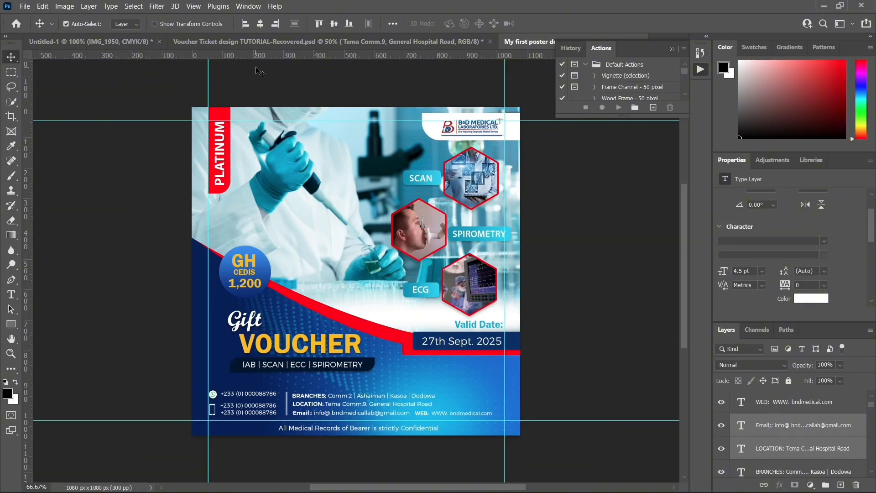
{"action": "left_click", "coordinate": [276, 44]}
{"action": "left_click", "coordinate": [410, 236]}
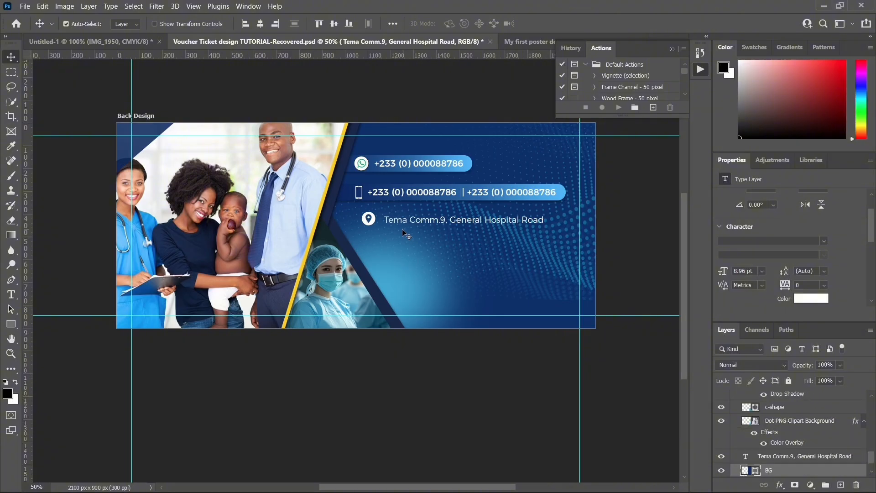
{"action": "left_click", "coordinate": [406, 235], "text": "ctrl"}
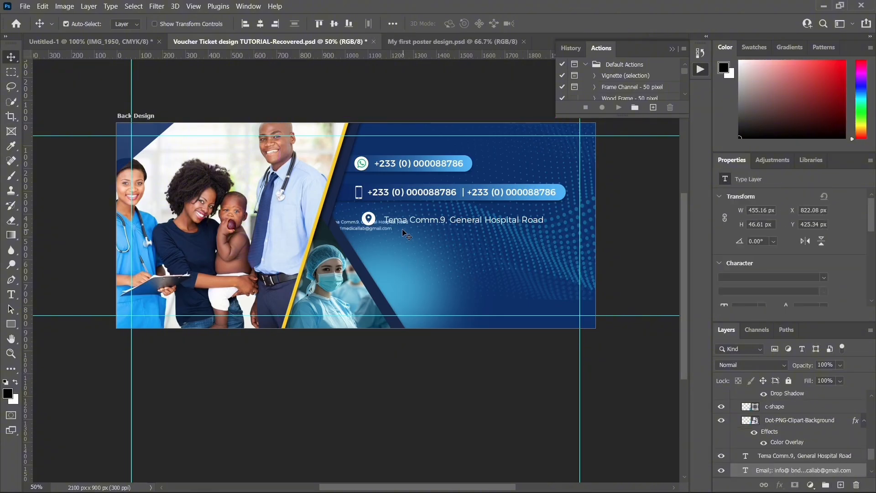
- Scale the copied LOCATION and Email lines to about 172% and place them below the address at X 1165.5, Y 489.37 px
{"action": "key", "text": "ctrl+t"}
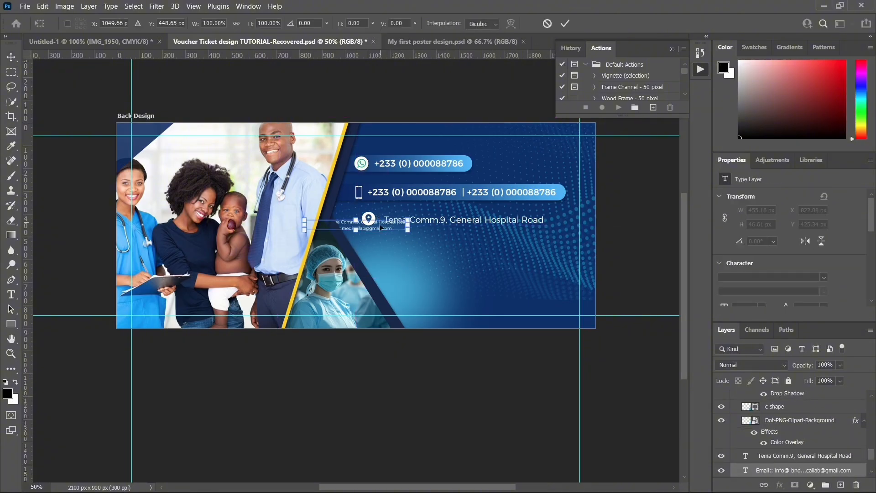
{"action": "left_click_drag", "start_coordinate": [381, 227], "coordinate": [560, 229]}
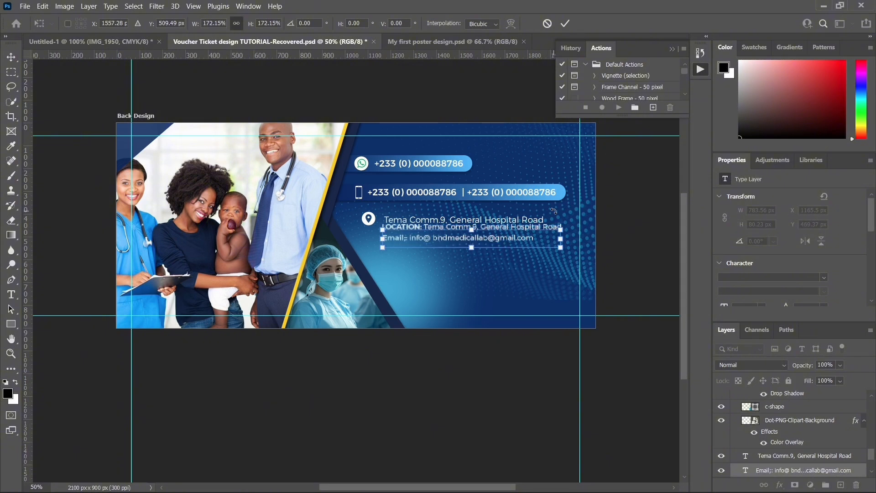
{"action": "key", "text": "Return"}
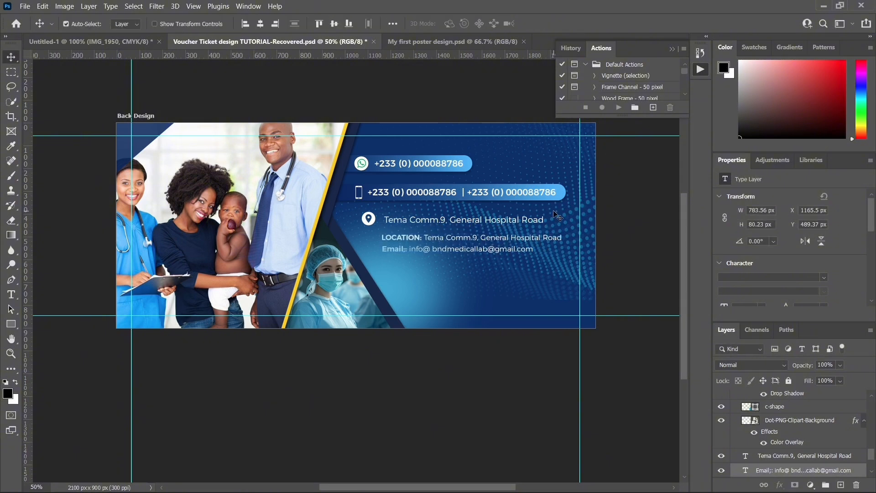
- Nudge the LOCATION and Email lines up to Y 477.37 px, closer to the address line
{"action": "key", "text": "Up"}
{"action": "key", "text": "Up"}
{"action": "key", "text": "Up"}
{"action": "key", "text": "Up"}
{"action": "key", "text": "Up"}
{"action": "key", "text": "Up"}
{"action": "key", "text": "Up"}
{"action": "key", "text": "Up"}
{"action": "key", "text": "Up"}
{"action": "key", "text": "Up"}
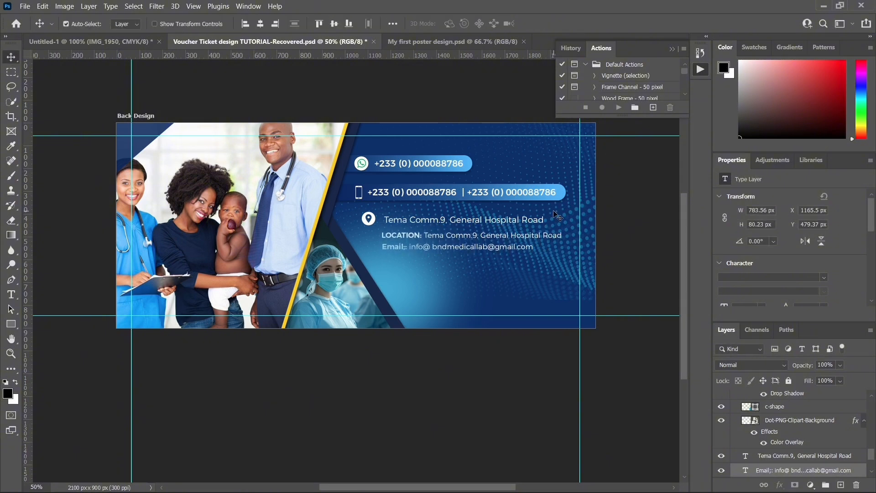
{"action": "key", "text": "Up"}
{"action": "key", "text": "Up"}
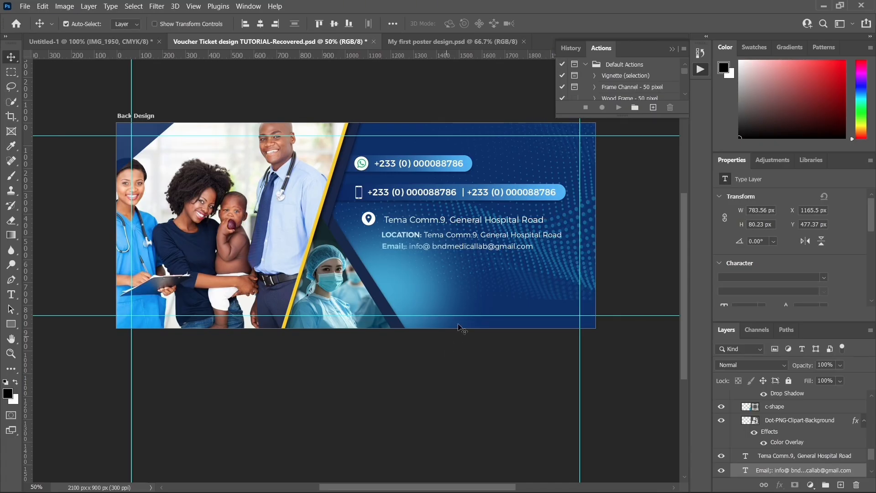
- Delete the duplicate LOCATION line between the address and the Email line
{"action": "left_click", "coordinate": [498, 237]}
{"action": "left_click", "coordinate": [500, 238]}
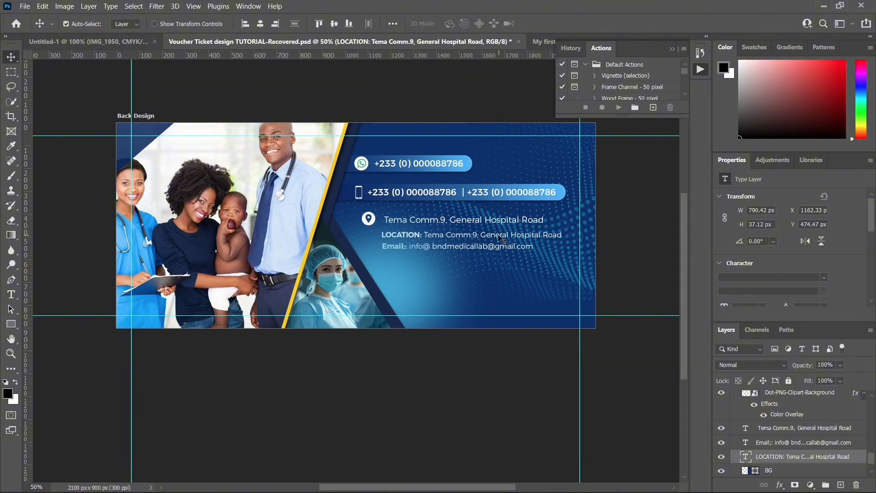
{"action": "key", "text": "Delete"}
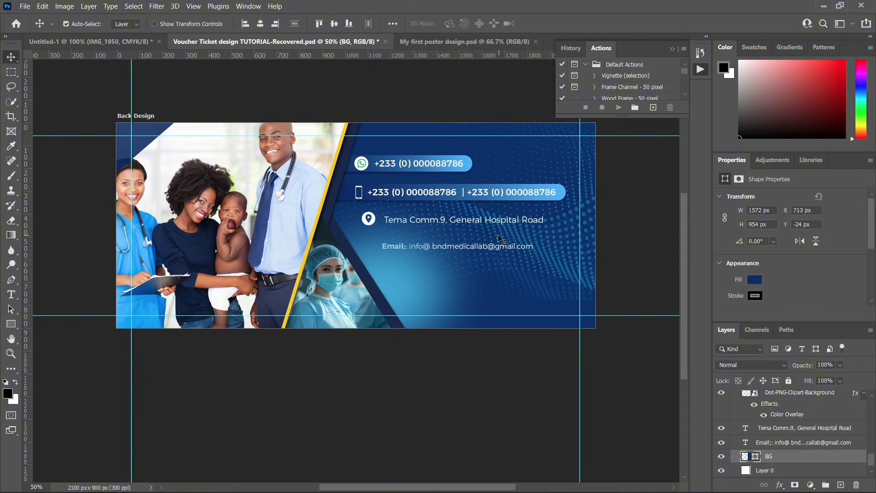
- Copy the BRANCHES line from My first poster design.psd into the voucher document above the BG layer
{"action": "left_click", "coordinate": [411, 44]}
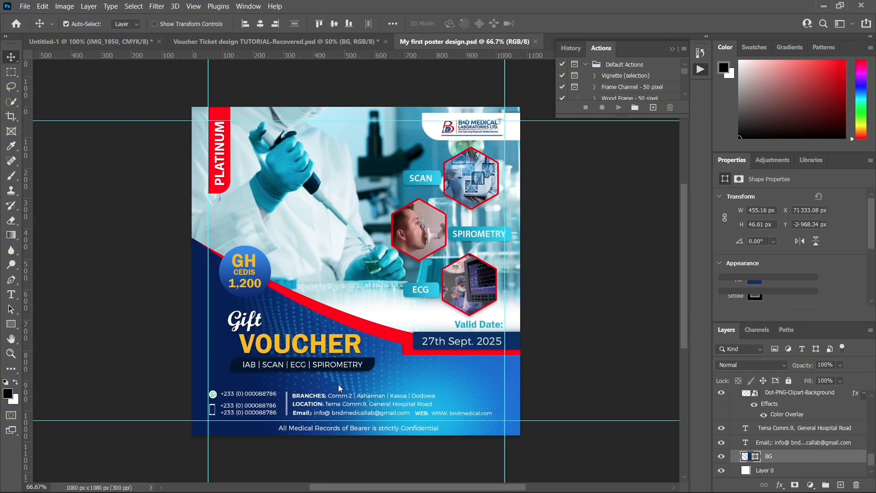
{"action": "left_click", "coordinate": [310, 399]}
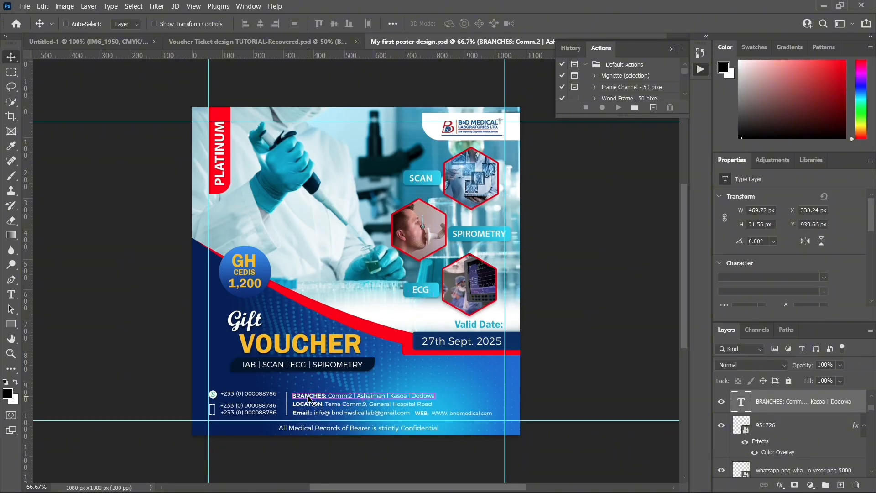
{"action": "left_click", "coordinate": [308, 42]}
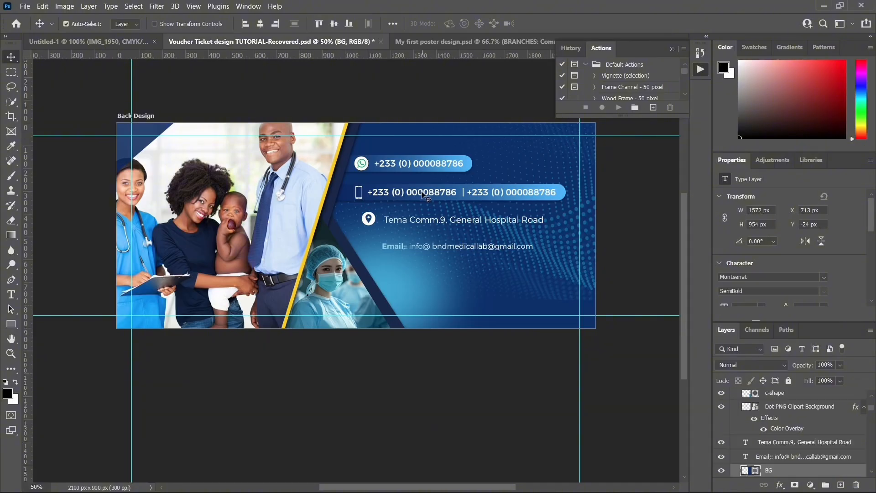
{"action": "key", "text": "ctrl+v"}
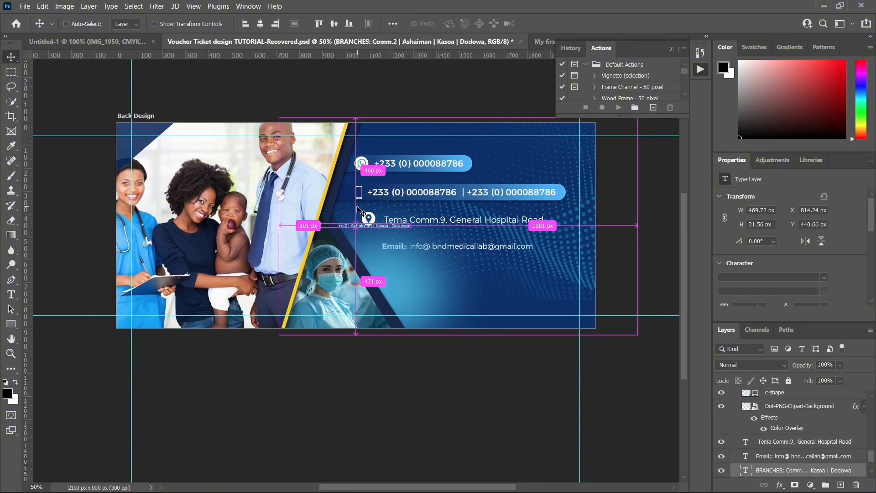
- Scale the BRANCHES line to about 815 × 37 px and place it below the address at X 1090.44, Y 482.5 px
{"action": "key", "text": "ctrl+t"}
{"action": "left_click_drag", "start_coordinate": [413, 229], "coordinate": [518, 237]}
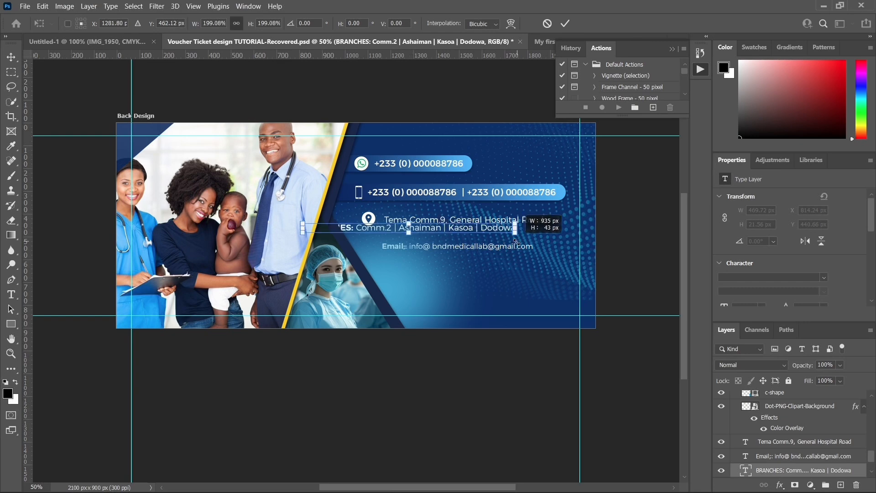
{"action": "left_click_drag", "start_coordinate": [465, 231], "coordinate": [526, 240]}
{"action": "left_click_drag", "start_coordinate": [575, 227], "coordinate": [564, 228]}
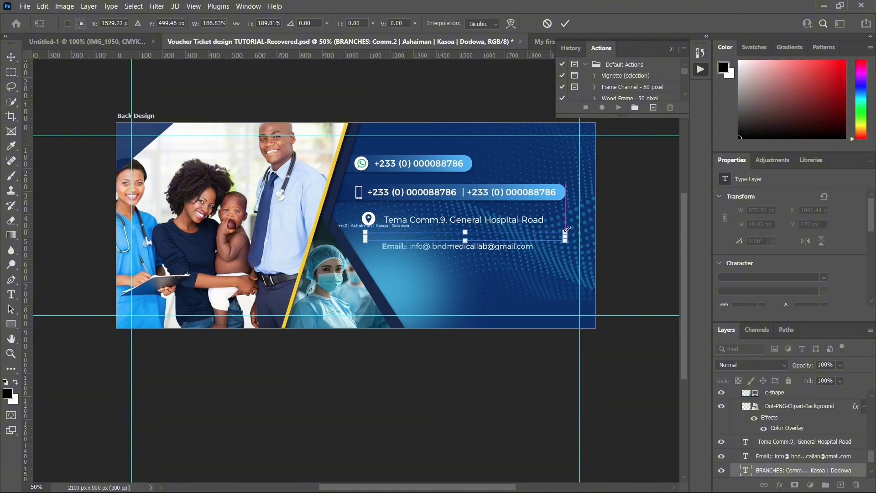
{"action": "key", "text": "ctrl+z"}
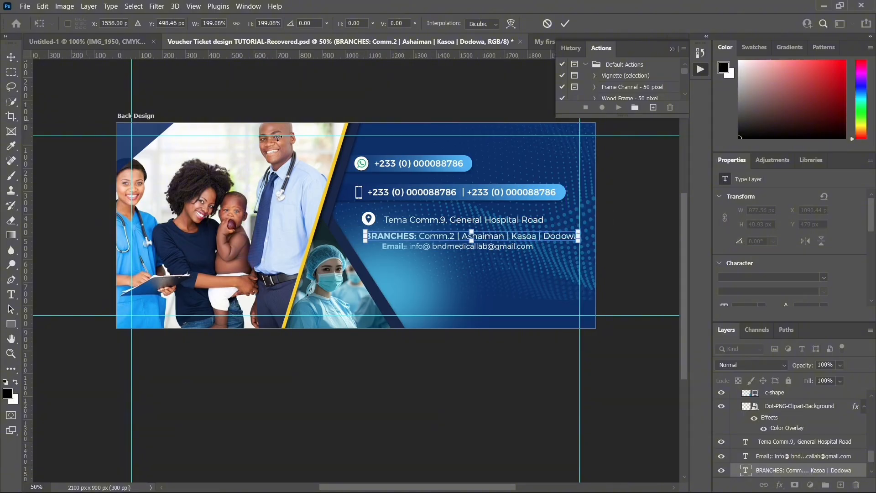
{"action": "left_click_drag", "start_coordinate": [578, 227], "coordinate": [551, 230]}
{"action": "key", "text": "Return"}
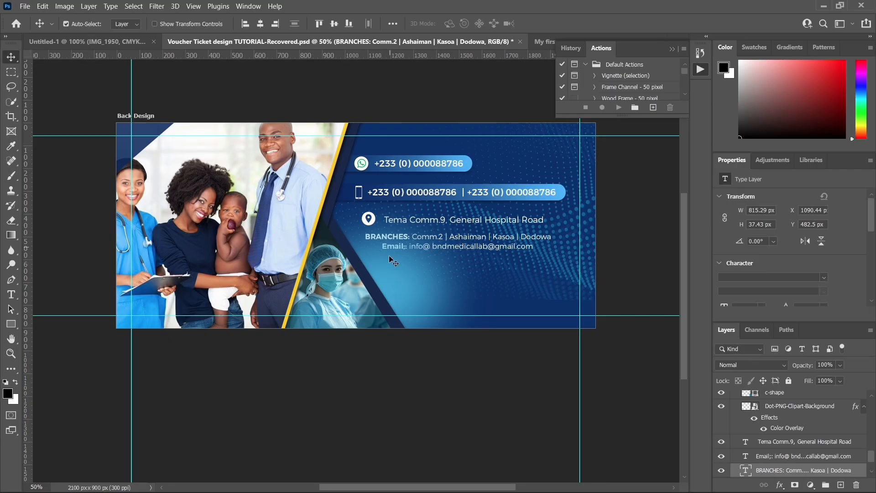
- Select the address, Email and BRANCHES text layers together and move them up the layer stack to just above Ellipse 2
{"action": "left_click", "coordinate": [393, 273]}
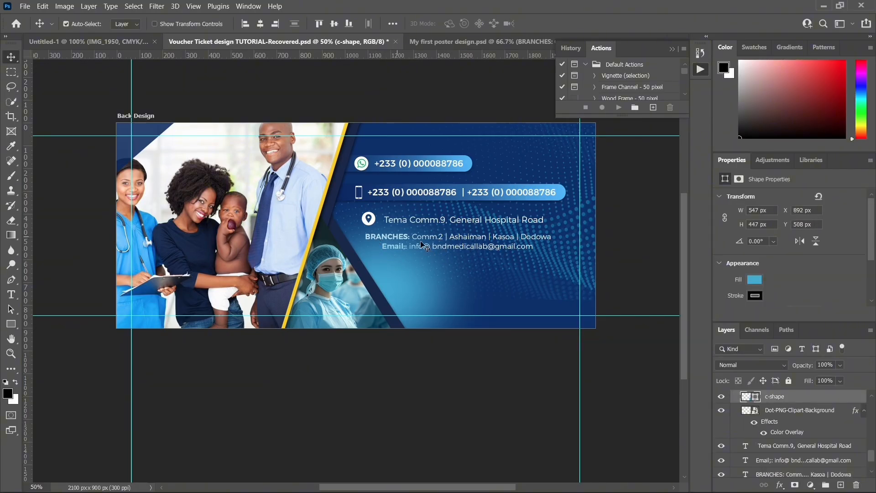
{"action": "left_click", "coordinate": [451, 250]}
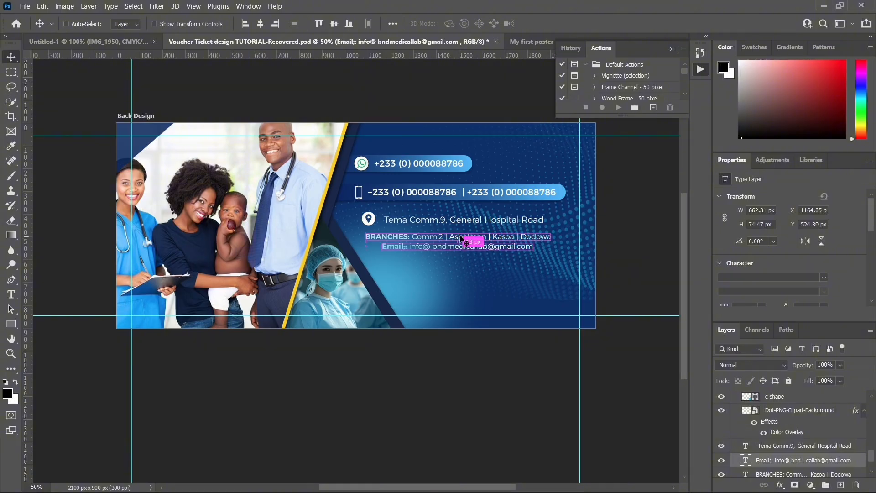
{"action": "scroll", "coordinate": [808, 444], "scroll_direction": "down", "scroll_amount": 2}
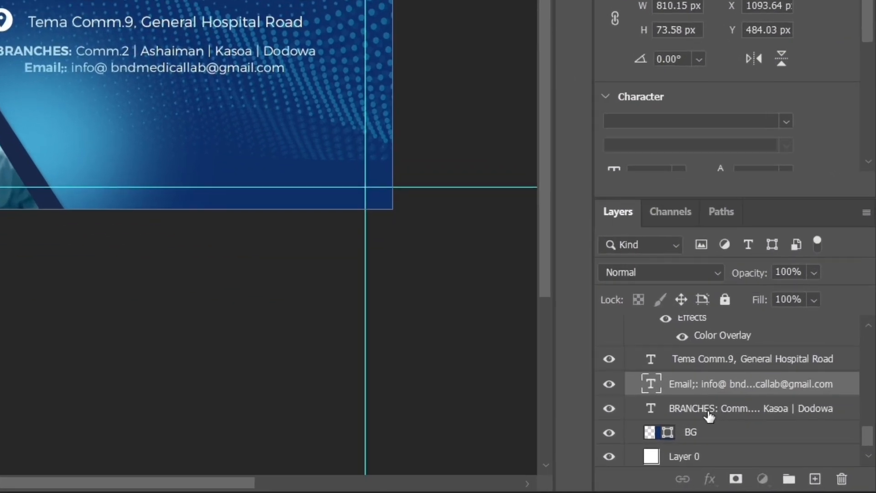
{"action": "left_click", "coordinate": [776, 445], "text": "shift"}
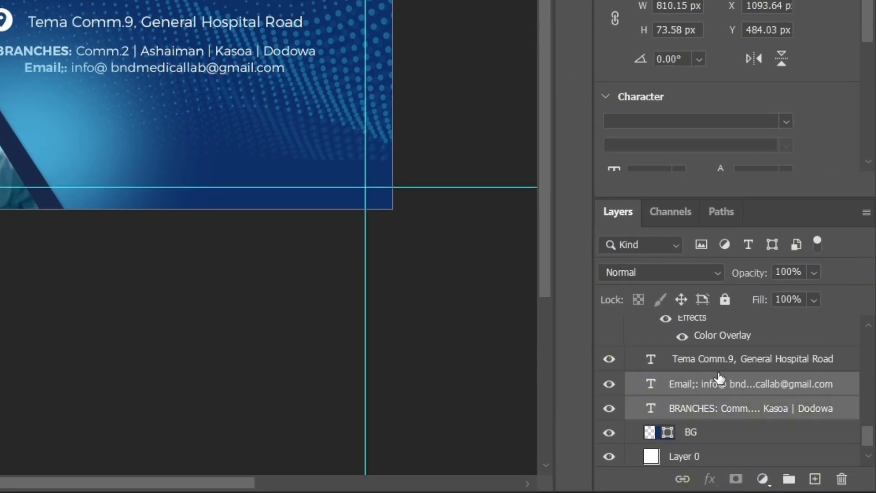
{"action": "left_click", "coordinate": [720, 384], "text": "ctrl"}
{"action": "left_click", "coordinate": [705, 388], "text": "shift"}
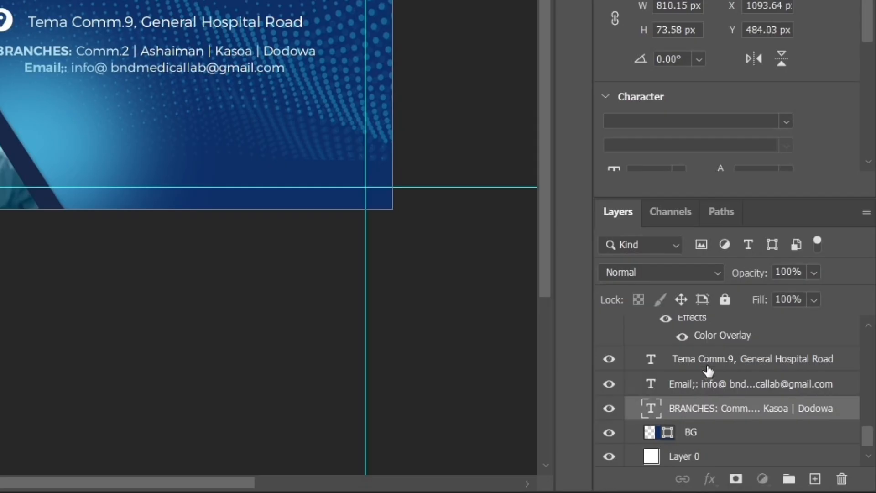
{"action": "left_click", "coordinate": [655, 359], "text": "shift"}
{"action": "left_click_drag", "start_coordinate": [656, 358], "coordinate": [698, 371]}
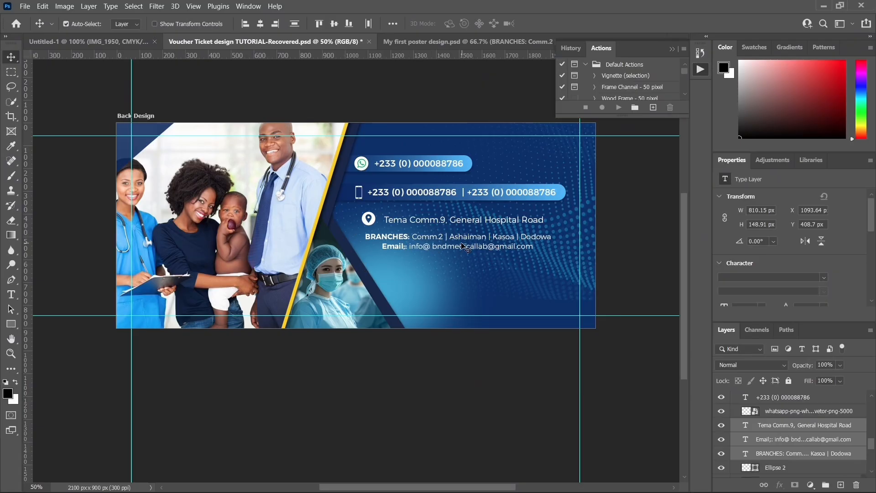
- Nudge the address, BRANCHES and Email lines together 20 px to the right, to X 1113.64, Y 408.7 px
{"action": "key", "text": "shift+Right"}
{"action": "key", "text": "shift+Right"}
{"action": "key", "text": "shift+Down"}
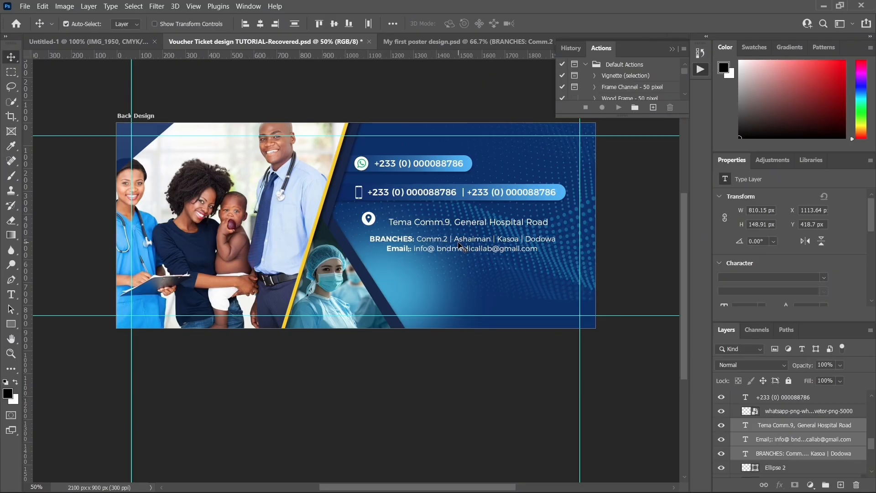
{"action": "key", "text": "shift+Up"}
{"action": "key", "text": "shift+Right"}
{"action": "key", "text": "shift+Left"}
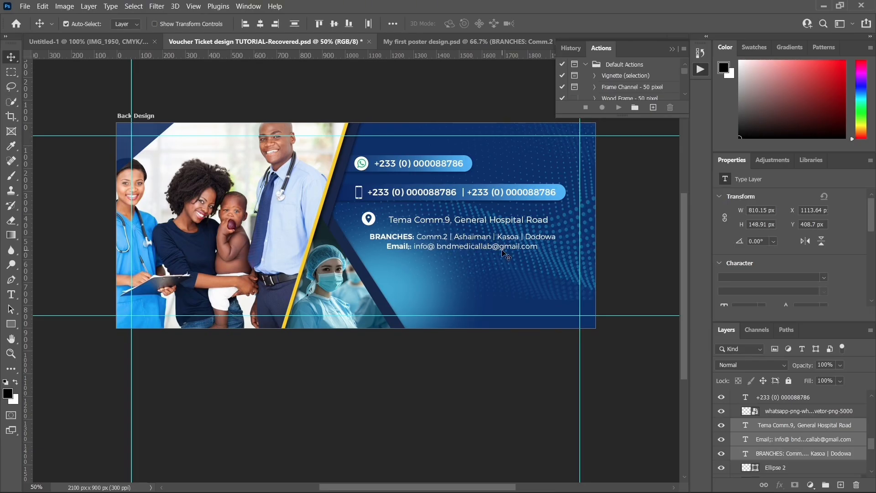
- Nudge the address line on its own to X 1151.5, Y 413.33 px, closer to the location icon
{"action": "left_click", "coordinate": [467, 224]}
{"action": "left_click", "coordinate": [468, 225]}
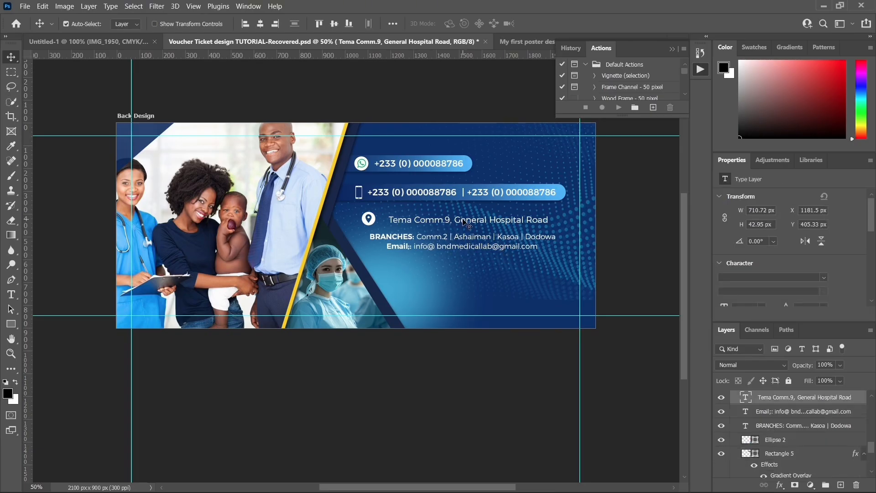
{"action": "key", "text": "shift+Down"}
{"action": "key", "text": "shift+Left"}
{"action": "key", "text": "shift+Left"}
{"action": "key", "text": "shift+Left"}
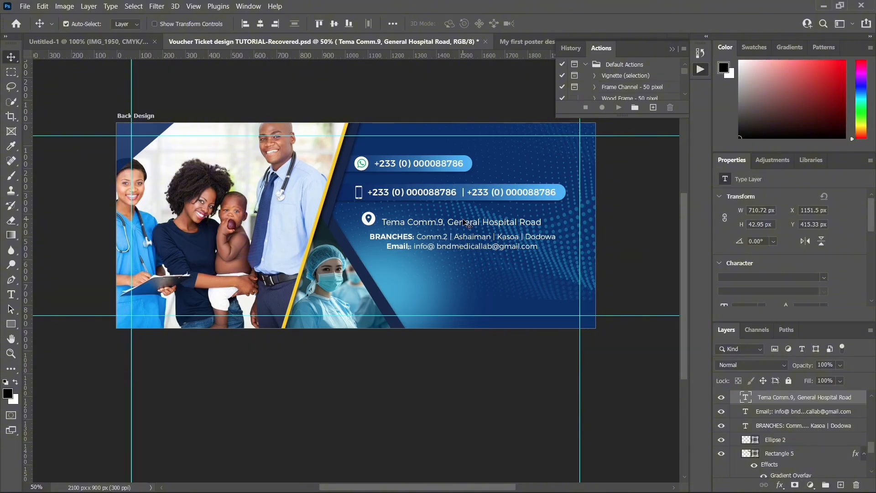
{"action": "key", "text": "Up"}
{"action": "key", "text": "Up"}
- Nudge the white location icon to X 1088, Y 399 px, beside the address line
{"action": "left_click", "coordinate": [375, 221]}
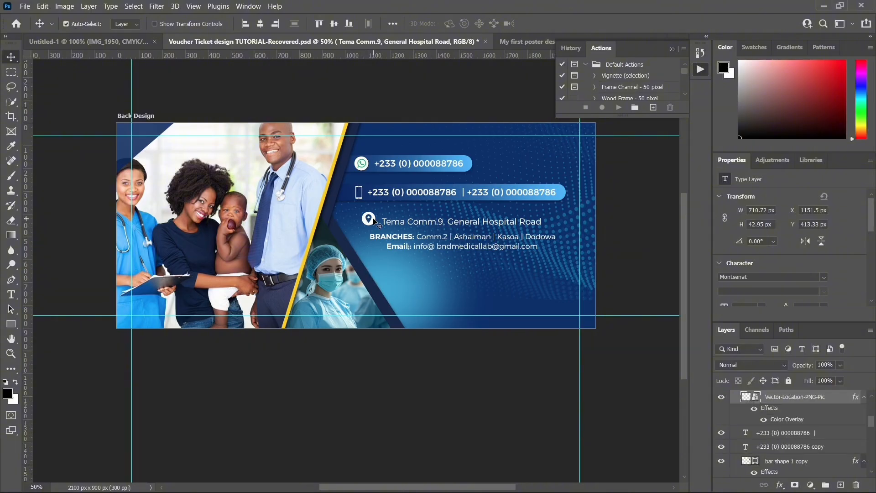
{"action": "key", "text": "shift+Down"}
{"action": "key", "text": "shift+Down"}
{"action": "key", "text": "shift+Right"}
{"action": "key", "text": "shift+Up"}
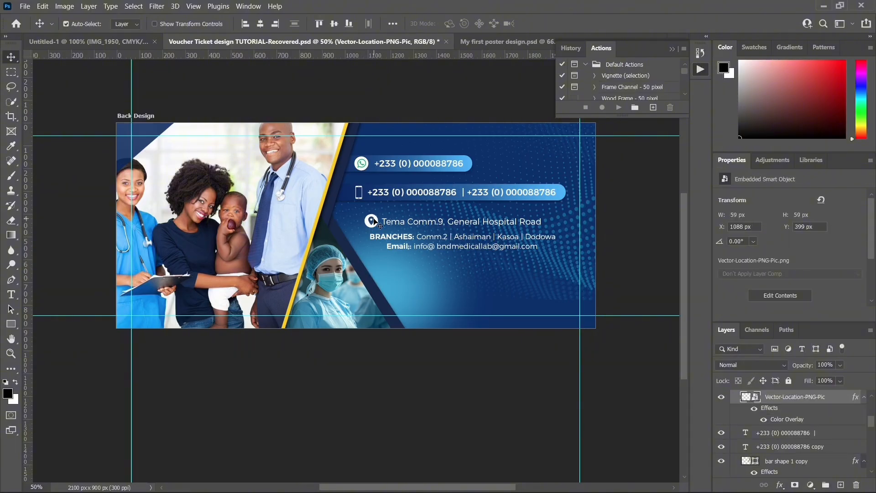
- Nudge the BRANCHES line slightly right and up to X 1114.44, Y 476.5 px
{"action": "left_click", "coordinate": [463, 236]}
{"action": "key", "text": "Right"}
{"action": "key", "text": "Right"}
{"action": "key", "text": "Right"}
{"action": "key", "text": "Right"}
{"action": "key", "text": "Up"}
{"action": "key", "text": "Up"}
{"action": "key", "text": "Up"}
{"action": "key", "text": "Up"}
{"action": "key", "text": "Up"}
{"action": "key", "text": "Up"}
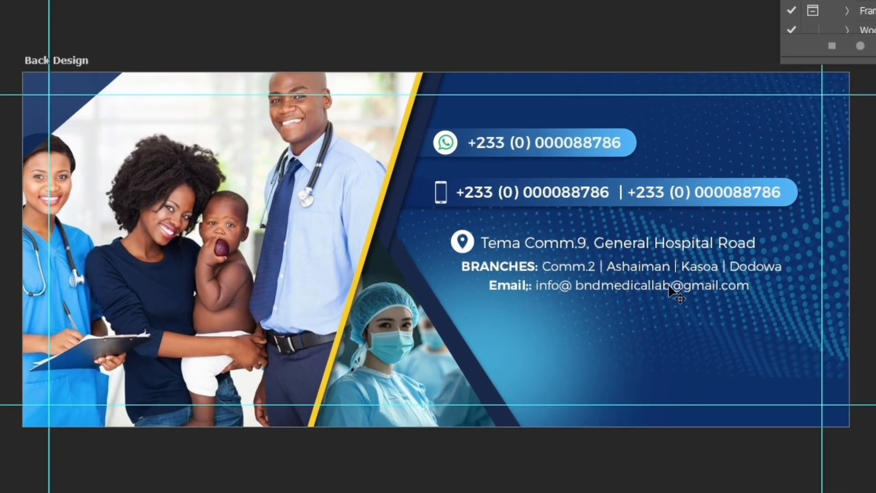
- Scale the Email line slightly to about 665 × 75 px and nudge it to X 1186.05, Y 531.12 px
{"action": "left_click", "coordinate": [670, 287]}
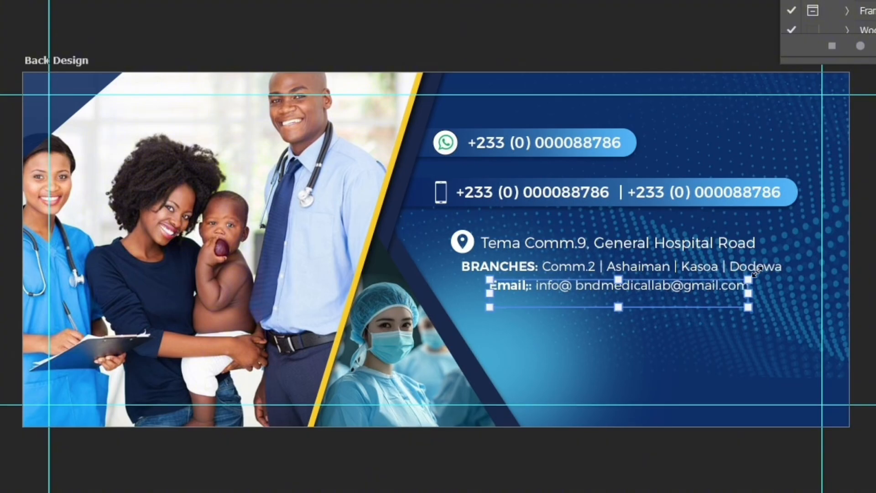
{"action": "mouse_move", "coordinate": [749, 277]}
{"action": "left_mouse_down"}
{"action": "mouse_move", "coordinate": [759, 270]}
{"action": "mouse_move", "coordinate": [750, 274]}
{"action": "left_mouse_up"}
{"action": "key", "text": "Return"}
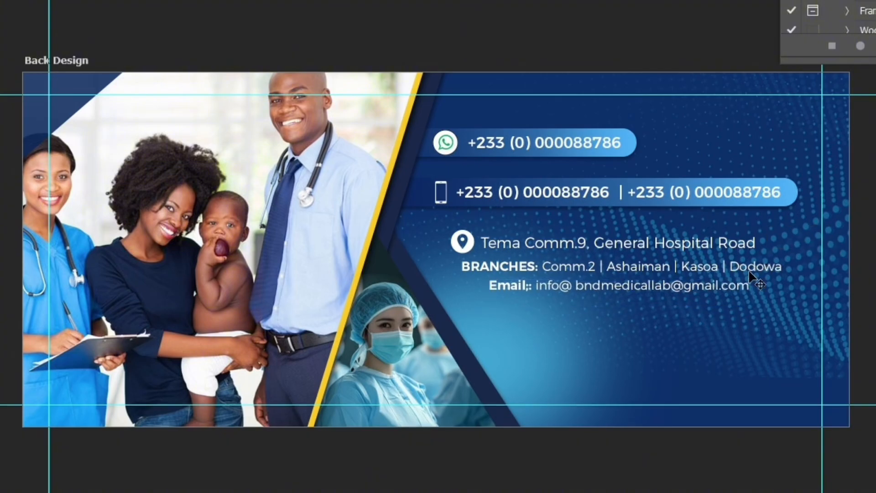
{"action": "key", "text": "Right"}
{"action": "key", "text": "Right"}
{"action": "key", "text": "Right"}
{"action": "key", "text": "Right"}
{"action": "key", "text": "Up"}
{"action": "key", "text": "Up"}
{"action": "key", "text": "Up"}
{"action": "key", "text": "Up"}
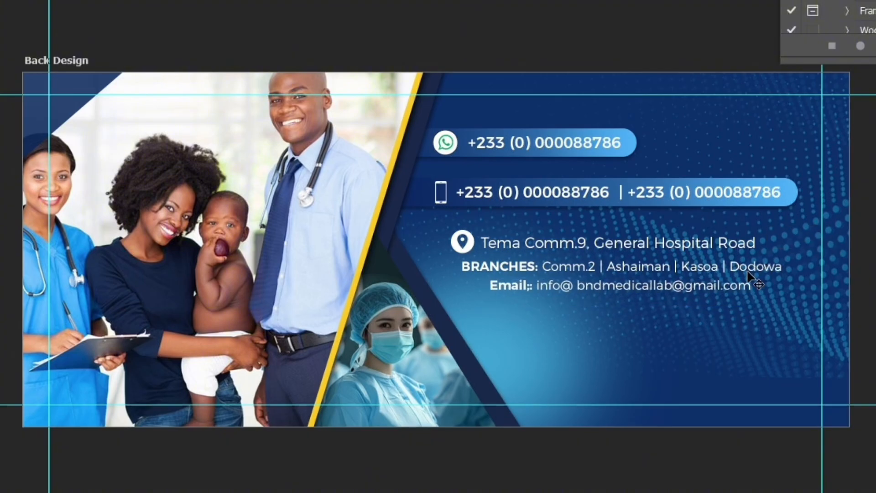
- Remove the stray semicolon after the word Email and set the email address text to Montserrat Bold
{"action": "left_click_drag", "start_coordinate": [544, 285], "coordinate": [538, 291]}
{"action": "double_click", "coordinate": [533, 289]}
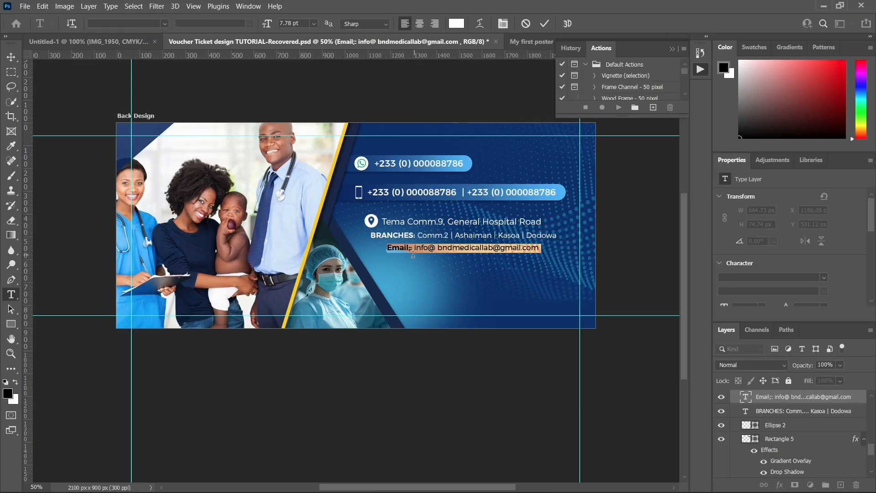
{"action": "left_click", "coordinate": [410, 248]}
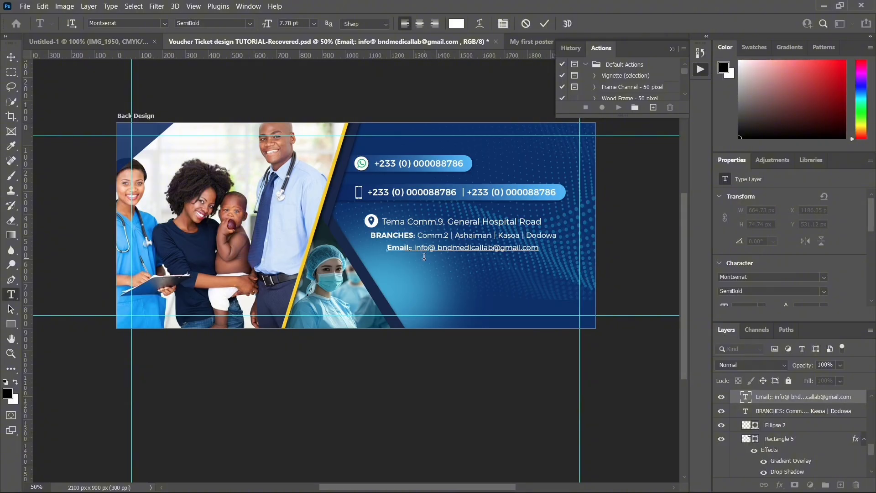
{"action": "key", "text": "BackSpace"}
{"action": "left_click_drag", "start_coordinate": [413, 248], "coordinate": [563, 248]}
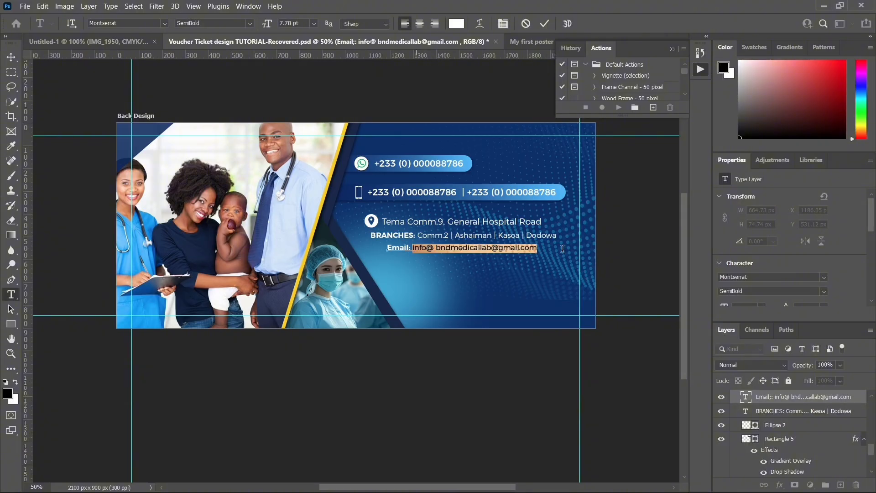
{"action": "left_click", "coordinate": [825, 290]}
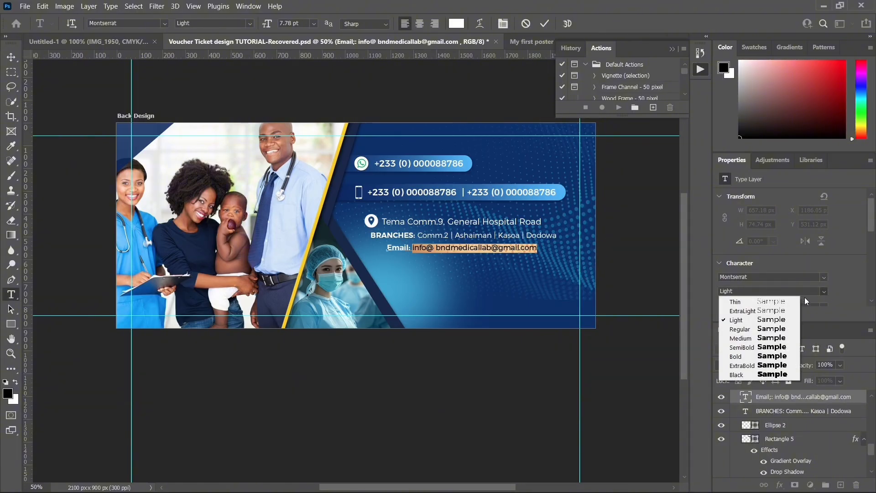
{"action": "left_click", "coordinate": [776, 354]}
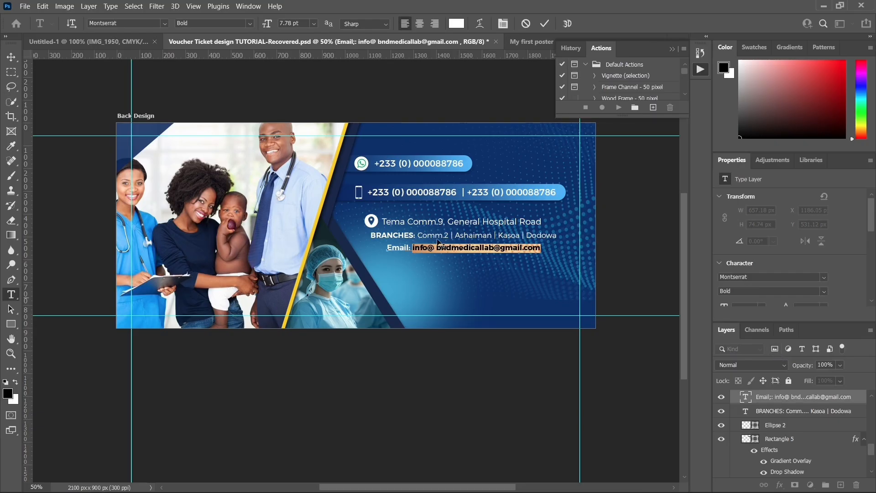
{"action": "left_click", "coordinate": [11, 57]}
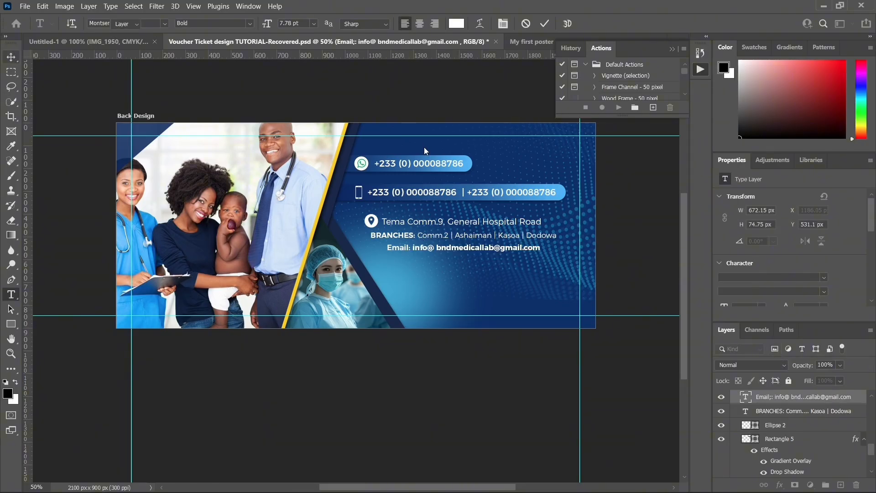
- Set the branch names after the BRANCHES label to Montserrat Bold
{"action": "left_click", "coordinate": [429, 237]}
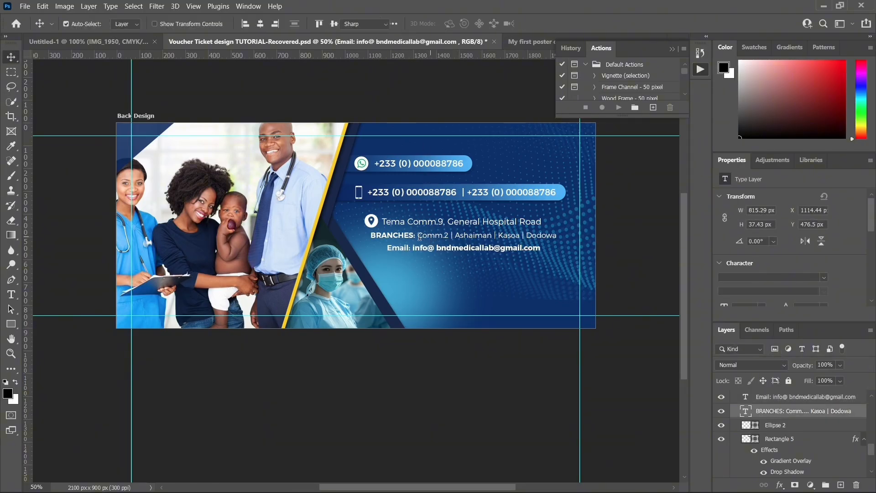
{"action": "double_click", "coordinate": [430, 238]}
{"action": "left_click_drag", "start_coordinate": [417, 237], "coordinate": [566, 240]}
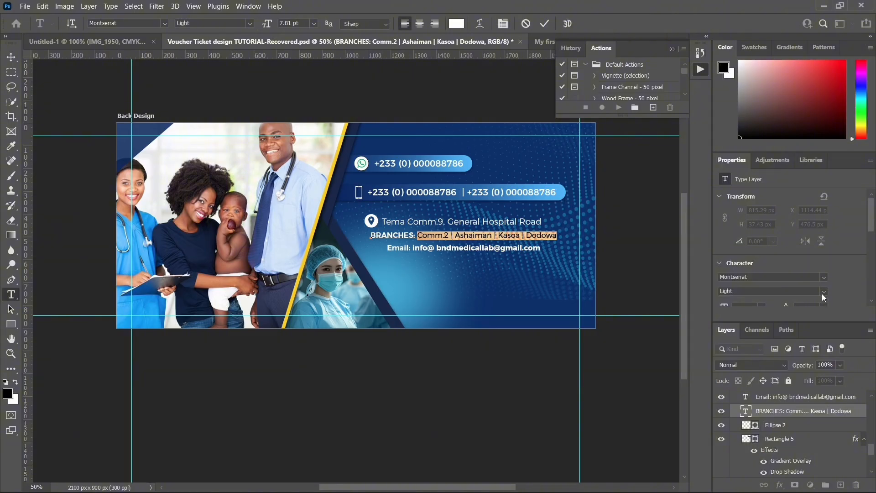
{"action": "left_click", "coordinate": [822, 294]}
{"action": "left_click", "coordinate": [780, 355]}
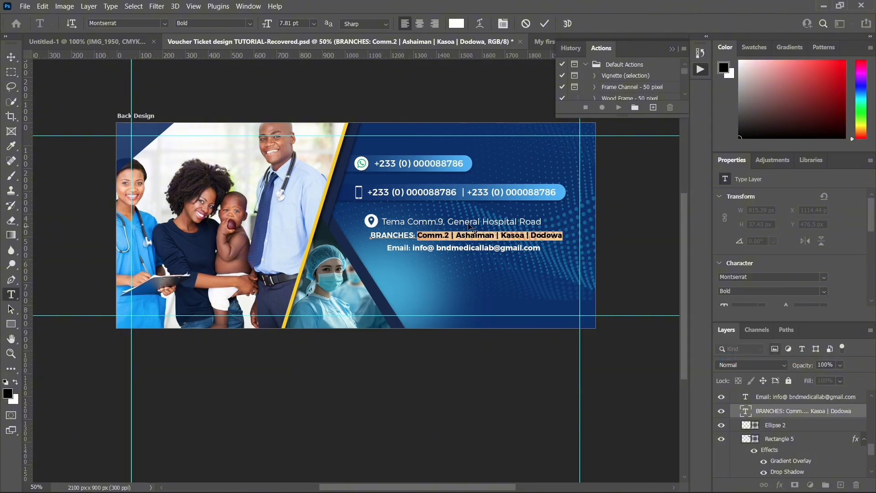
{"action": "left_click", "coordinate": [11, 58]}
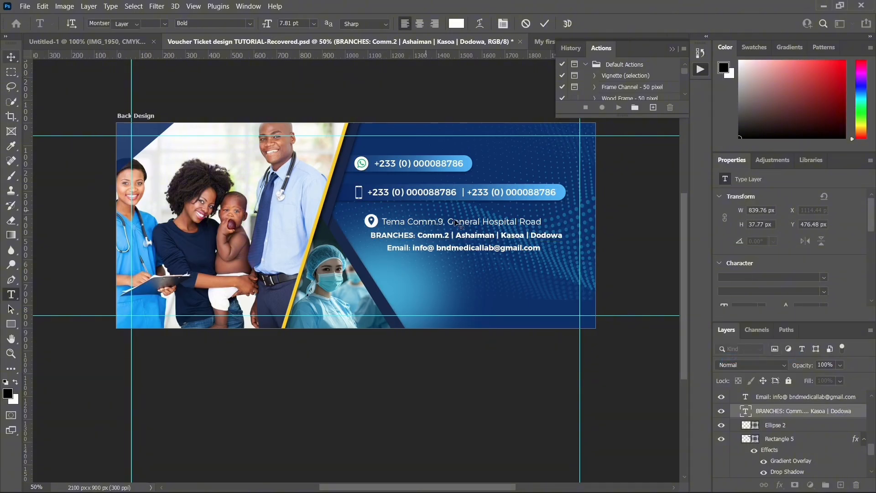
- Nudge the Email line up to Y 525.1 px, closer to the BRANCHES line
{"action": "left_click", "coordinate": [487, 252]}
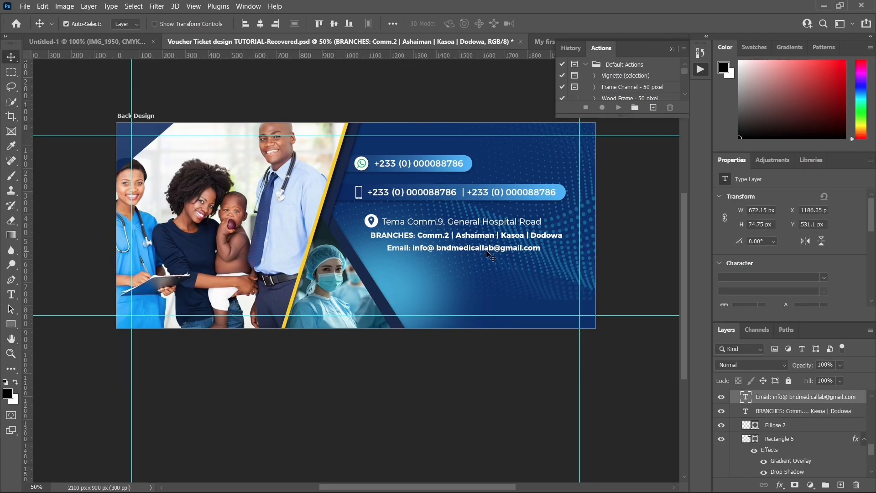
{"action": "key", "text": "Up"}
{"action": "key", "text": "Up"}
{"action": "key", "text": "Up"}
{"action": "key", "text": "Up"}
{"action": "key", "text": "Up"}
{"action": "key", "text": "Up"}
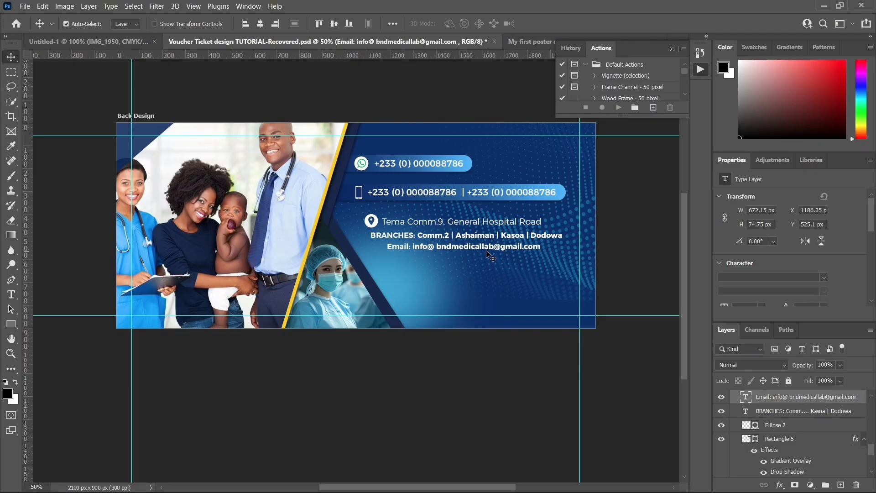
- Nudge the email line on the back design 2 px up and 4 px right
{"action": "key", "text": "Up"}
{"action": "key", "text": "Up"}
{"action": "key", "text": "Right"}
{"action": "key", "text": "Right"}
{"action": "key", "text": "Right"}
{"action": "key", "text": "Right"}
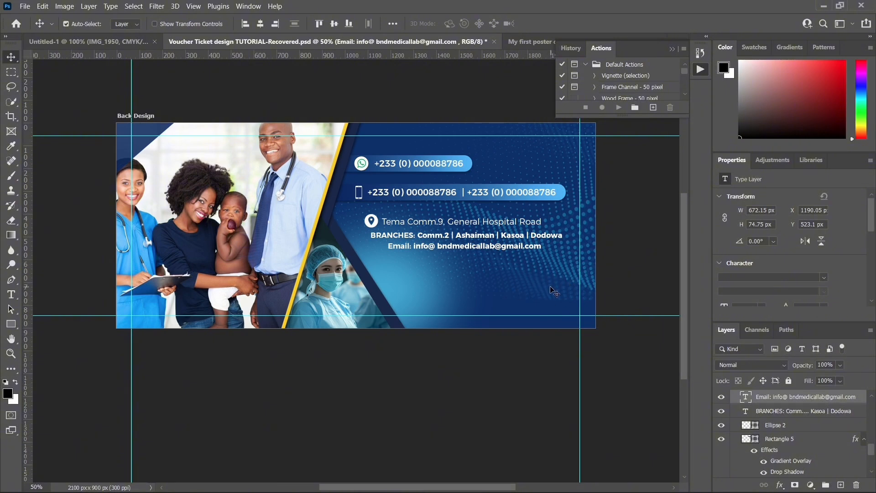
- Check the reference voucher's back side, and draw a square of about 168 px below the contact text on a new layer
{"action": "left_click", "coordinate": [81, 40]}
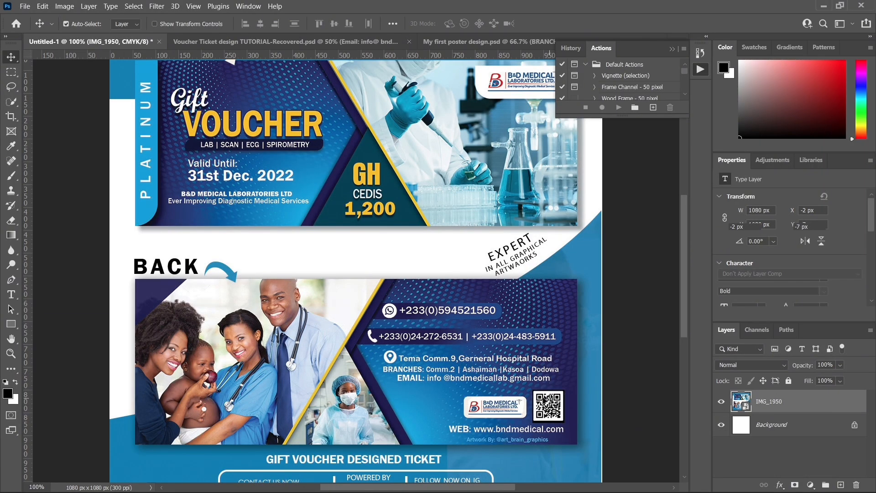
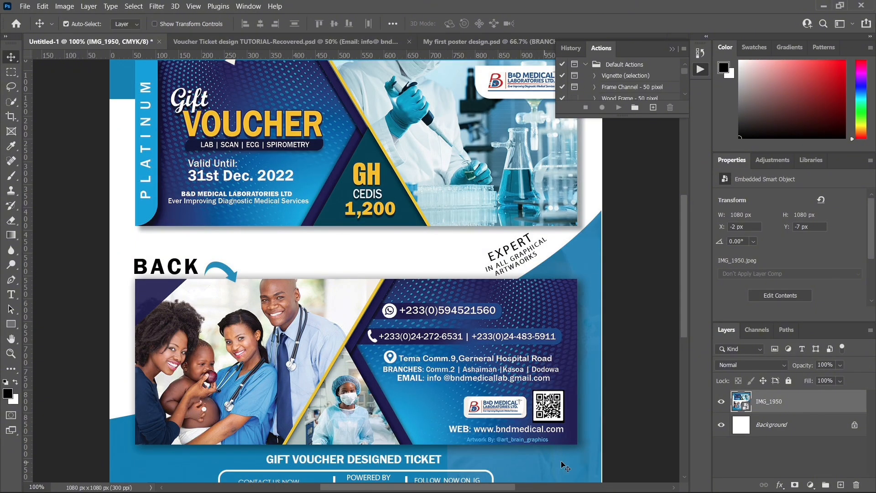
{"action": "left_click", "coordinate": [279, 40]}
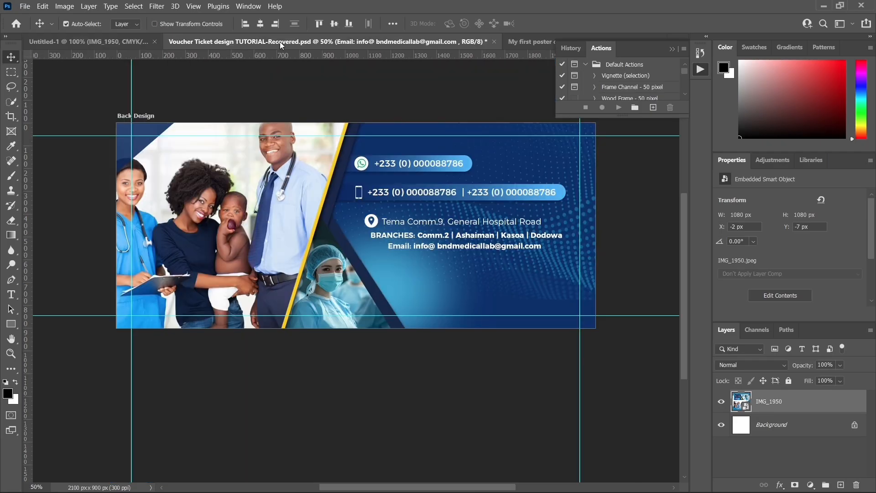
{"action": "left_click", "coordinate": [565, 302]}
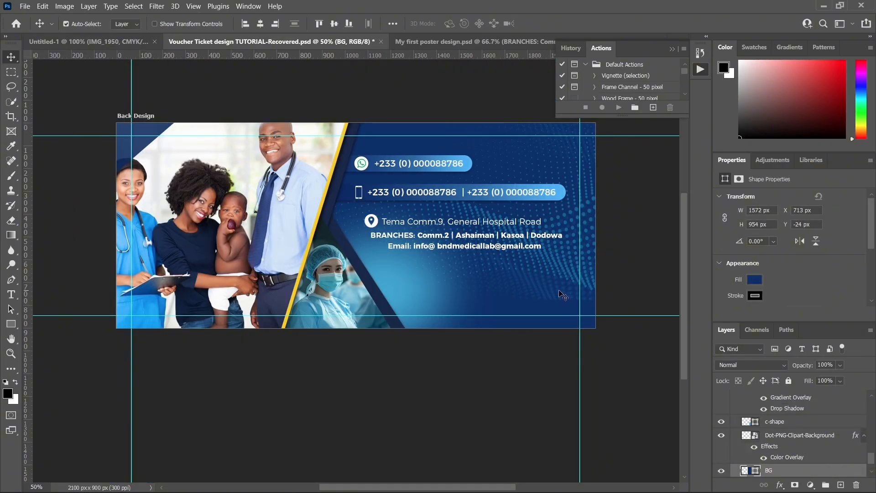
{"action": "left_click", "coordinate": [408, 237]}
{"action": "scroll", "coordinate": [788, 397], "scroll_direction": "up", "scroll_amount": 3}
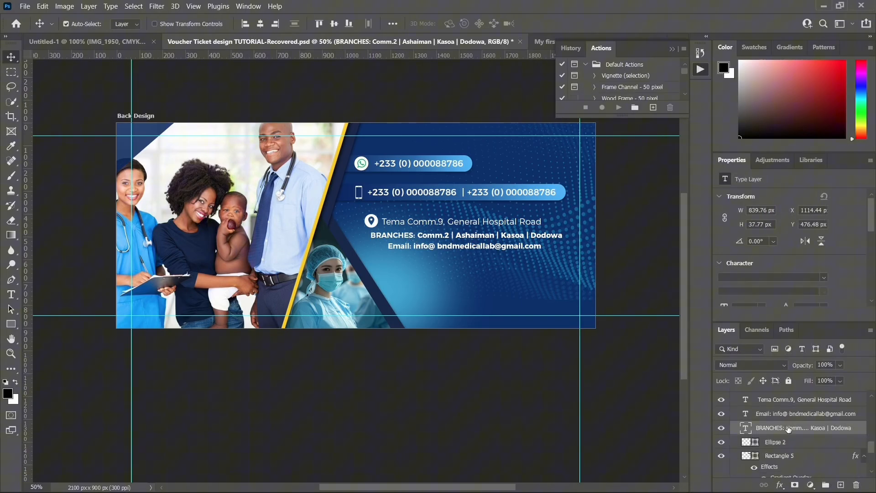
{"action": "left_click", "coordinate": [840, 485]}
{"action": "left_click", "coordinate": [10, 325]}
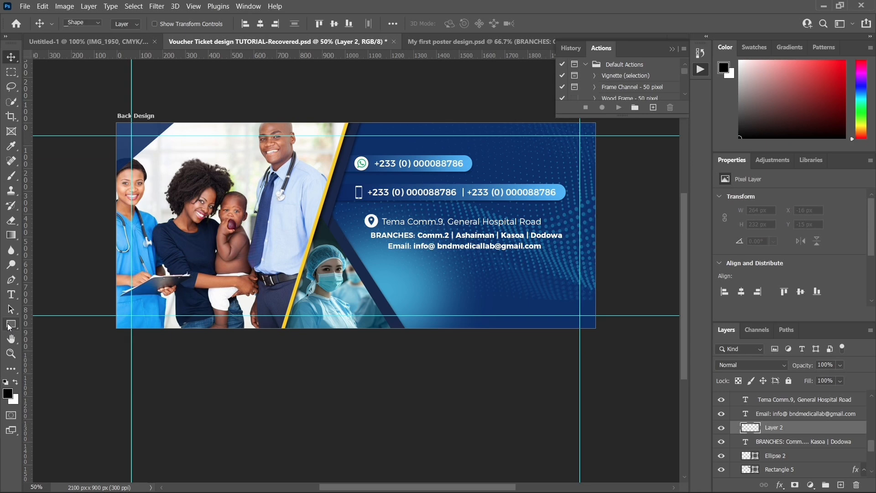
{"action": "left_click", "coordinate": [54, 324]}
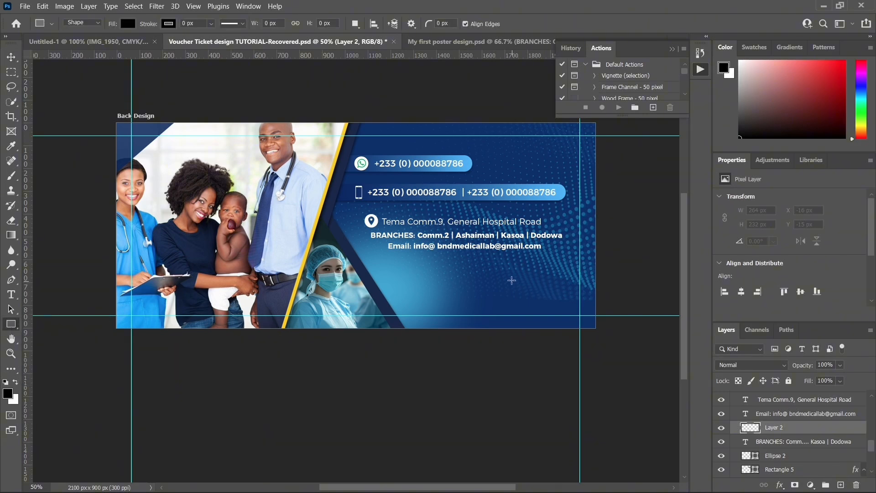
{"action": "left_click_drag", "start_coordinate": [531, 274], "coordinate": [569, 313]}
{"action": "key", "text": "v"}
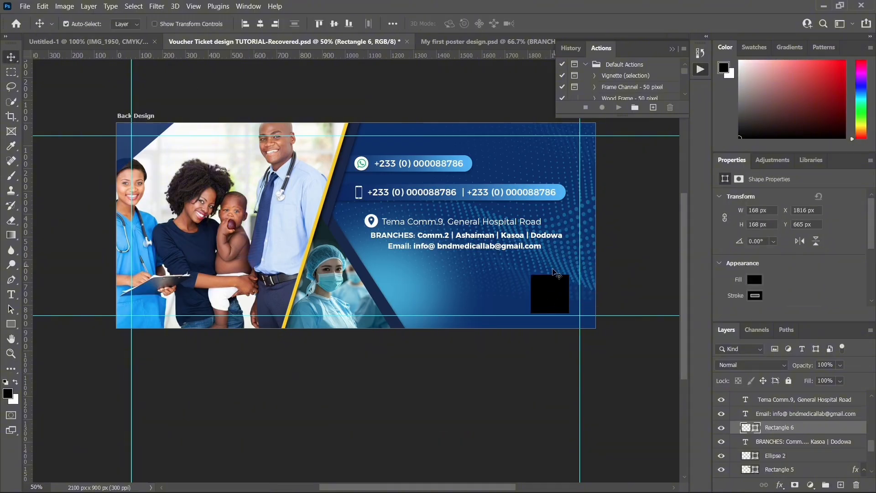
- Fill the new square with white (ffffff) and shift it 12 px right and 2 px up
{"action": "key", "text": "shift+Right"}
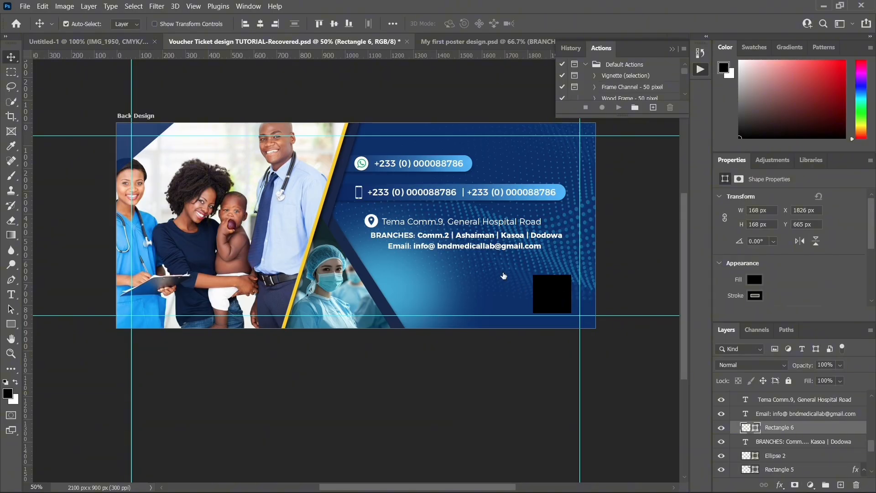
{"action": "left_click_drag", "start_coordinate": [587, 224], "coordinate": [554, 214]}
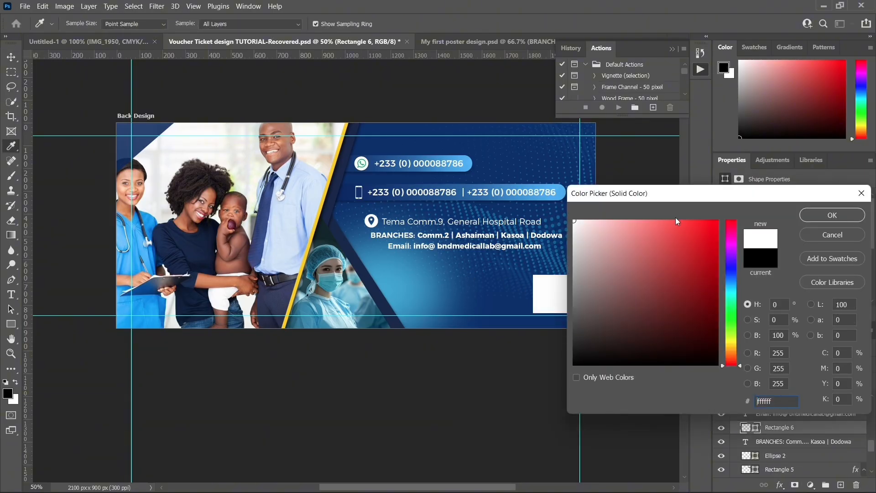
{"action": "left_click", "coordinate": [825, 212]}
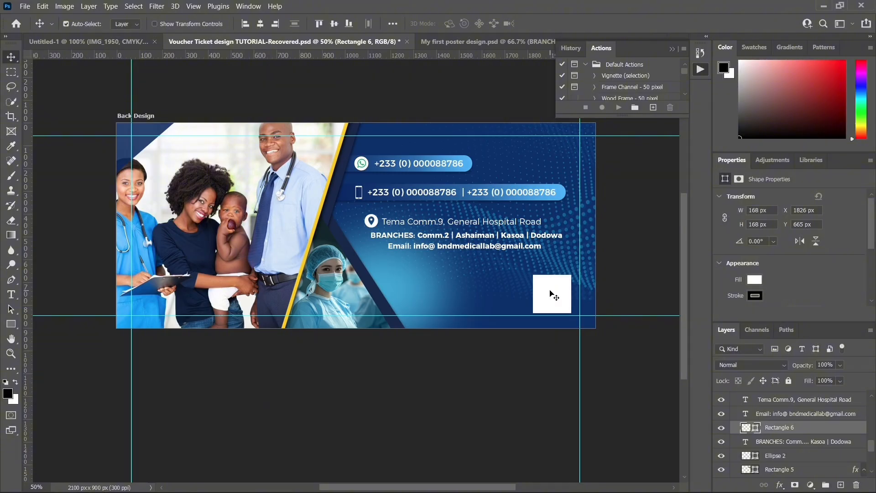
{"action": "key", "text": "Right"}
{"action": "key", "text": "Right"}
{"action": "key", "text": "Up"}
{"action": "key", "text": "Up"}
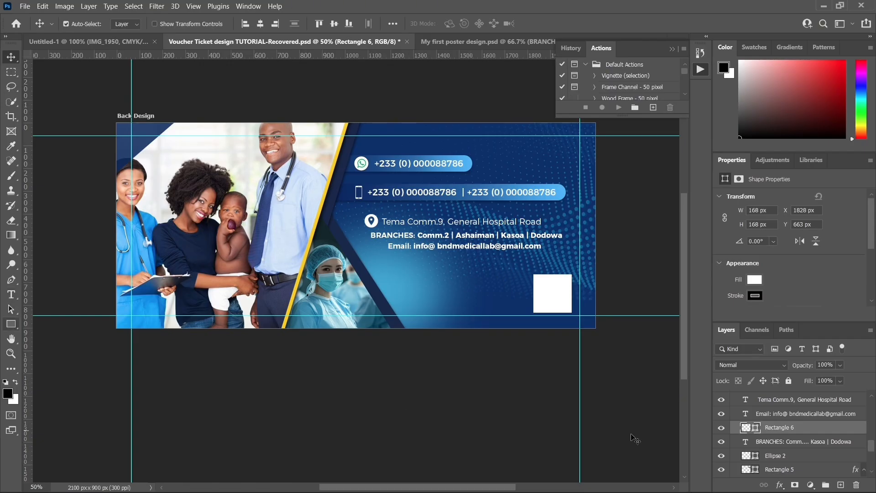
- Draw a rectangle of about 337 x 106 px beside the white square on a new layer
{"action": "left_click", "coordinate": [840, 484]}
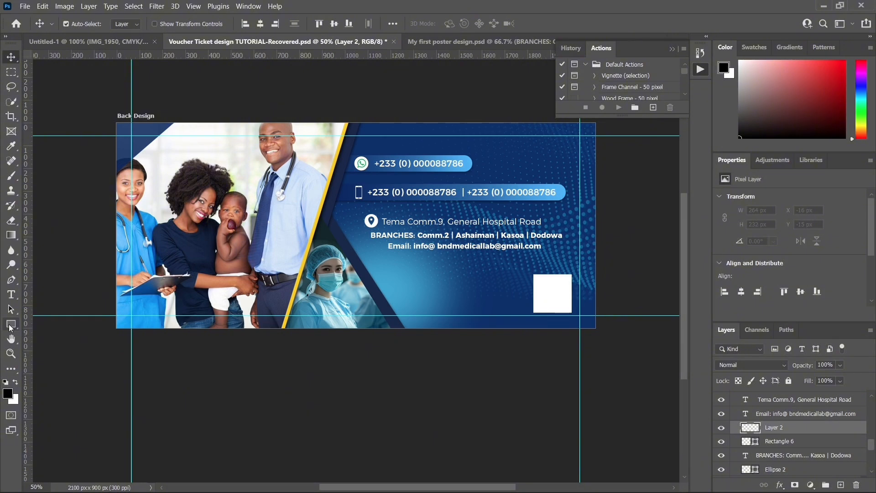
{"action": "left_click_drag", "start_coordinate": [10, 327], "coordinate": [58, 326]}
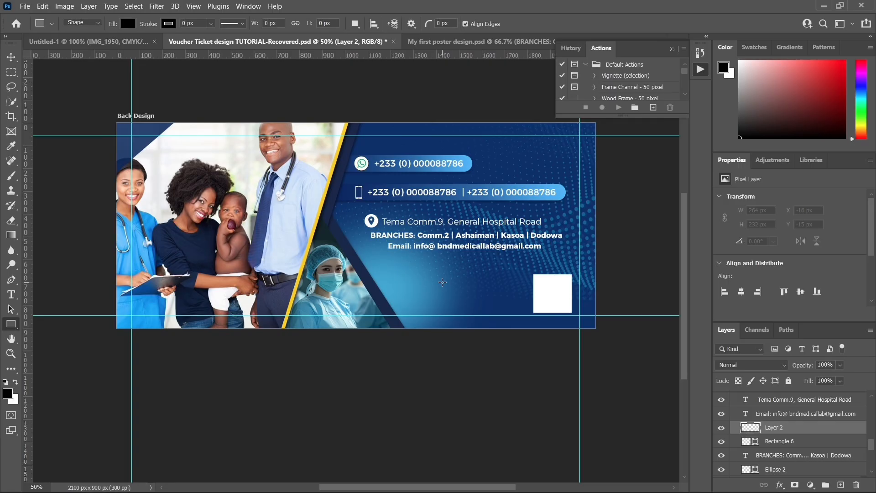
{"action": "left_click_drag", "start_coordinate": [443, 281], "coordinate": [519, 304]}
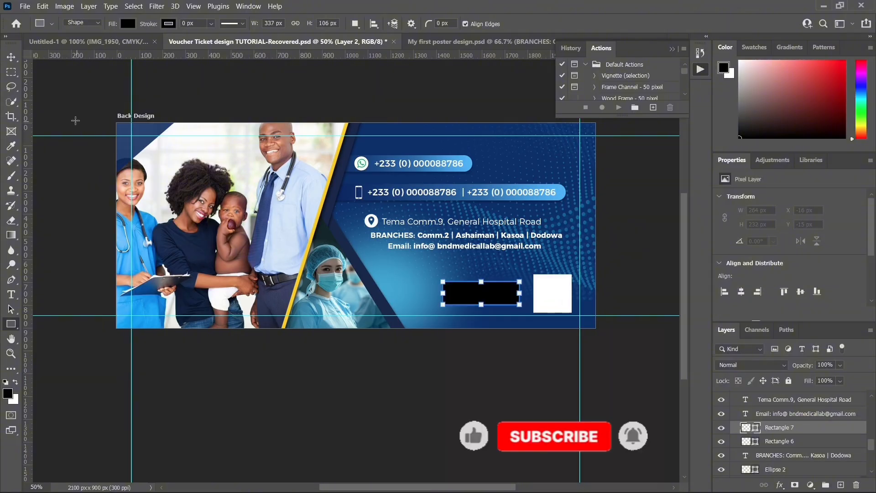
{"action": "key", "text": "v"}
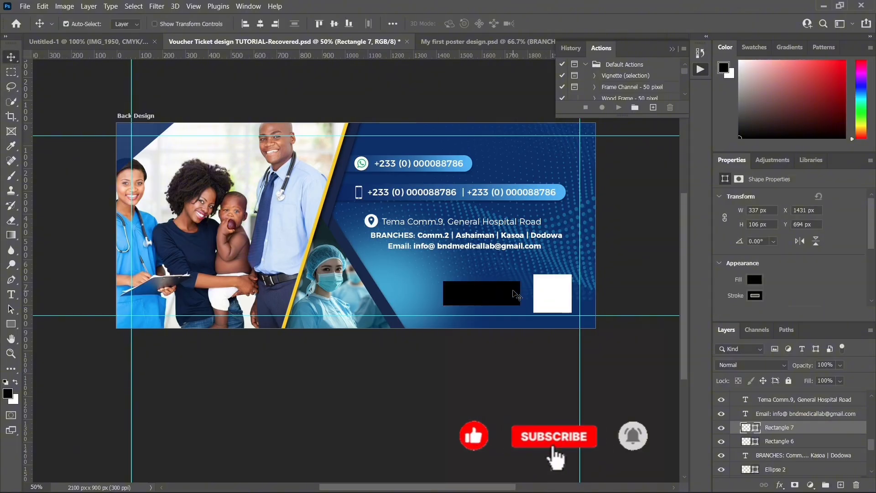
- Round the new rectangle's corners to 23 px and fill it with the white of the neighbouring square
{"action": "scroll", "coordinate": [771, 255], "scroll_direction": "down", "scroll_amount": 2}
{"action": "scroll", "coordinate": [767, 256], "scroll_direction": "down", "scroll_amount": 1}
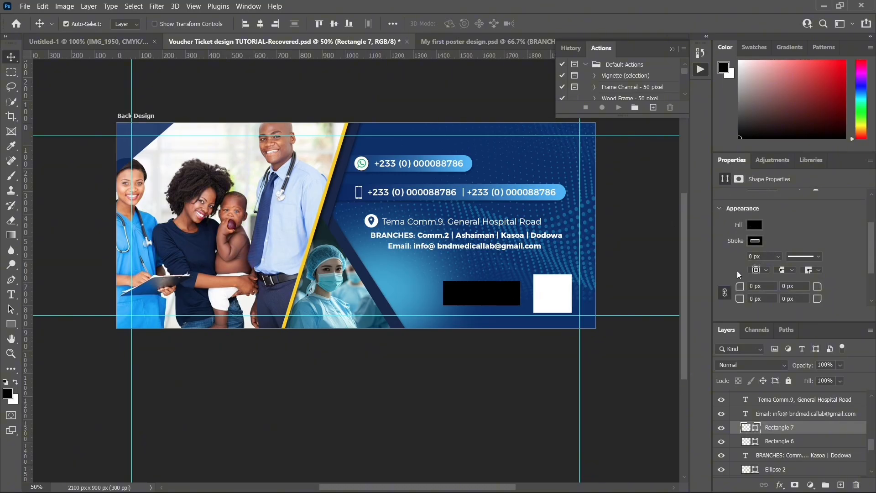
{"action": "scroll", "coordinate": [734, 283], "scroll_direction": "down", "scroll_amount": 1}
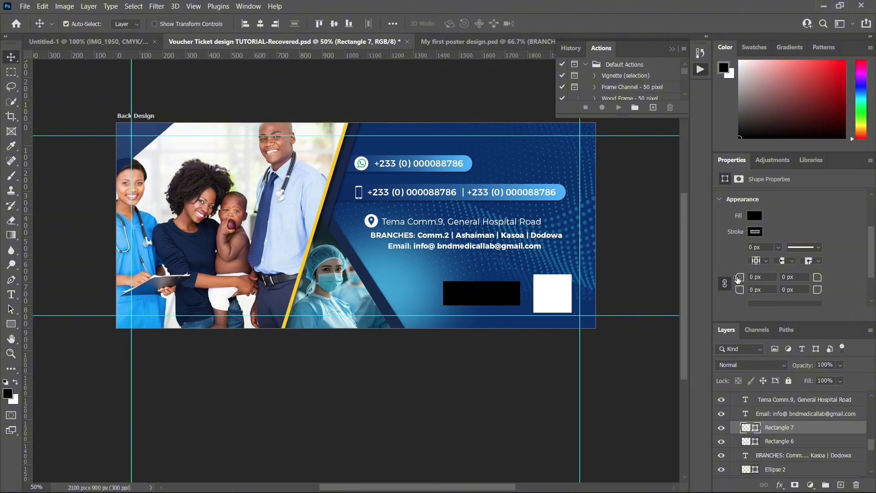
{"action": "left_click_drag", "start_coordinate": [738, 278], "coordinate": [751, 274]}
{"action": "double_click", "coordinate": [745, 427]}
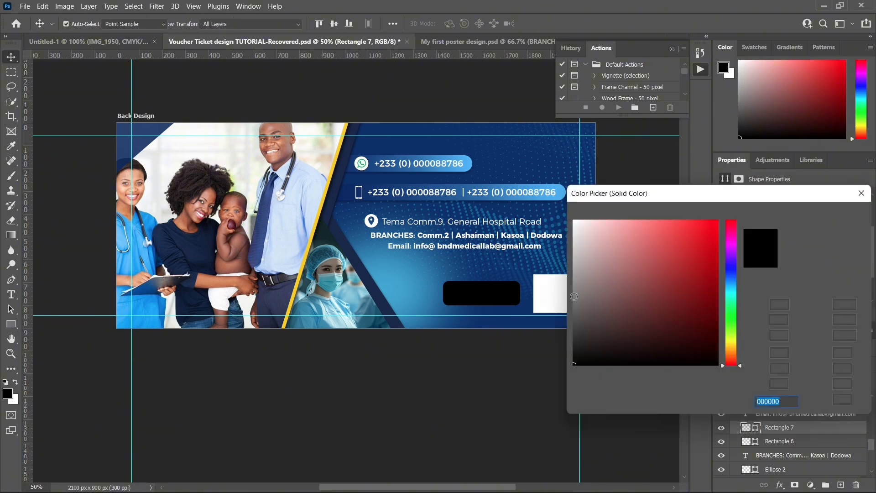
{"action": "left_click", "coordinate": [553, 292]}
{"action": "left_click", "coordinate": [817, 213]}
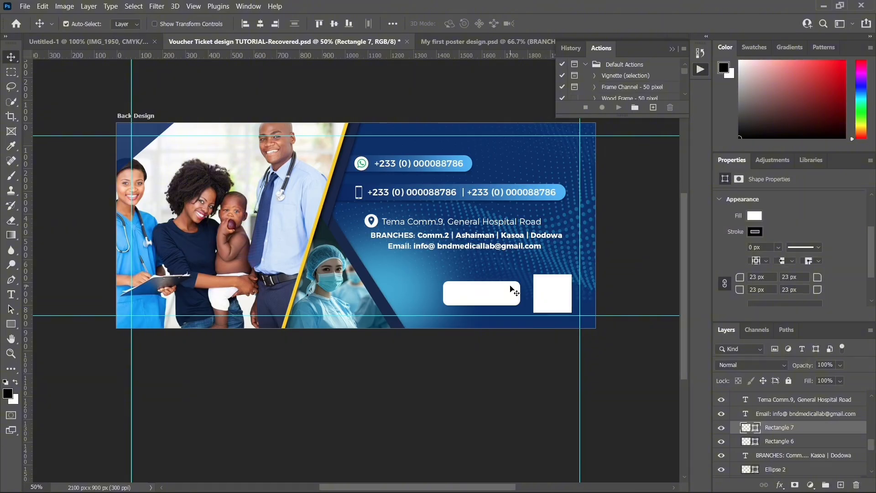
- Nudge the white rounded rectangle slightly up beside the square
{"action": "key", "text": "shift+Up"}
{"action": "key", "text": "Down"}
{"action": "key", "text": "Down"}
{"action": "key", "text": "Down"}
{"action": "key", "text": "Down"}
{"action": "key", "text": "Down"}
{"action": "key", "text": "Down"}
- Move the rounded rectangle and the white square together 56 px up, closer to the email line
{"action": "left_click", "coordinate": [555, 292], "text": "shift"}
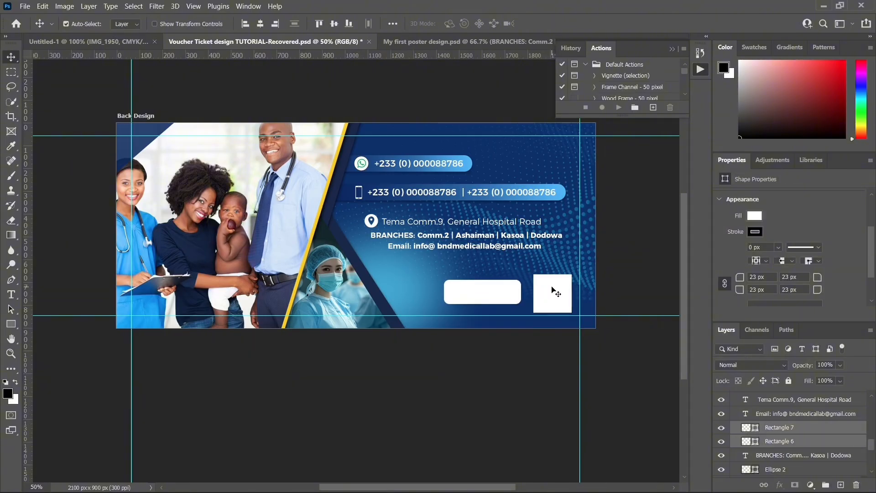
{"action": "key", "text": "shift+Up"}
{"action": "key", "text": "shift+Up"}
{"action": "key", "text": "shift+Up"}
{"action": "key", "text": "shift+Up"}
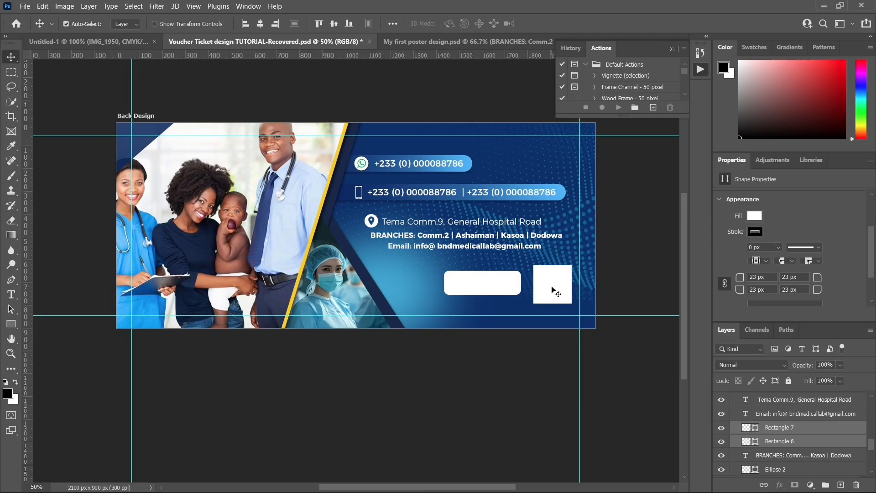
{"action": "key", "text": "shift+Up"}
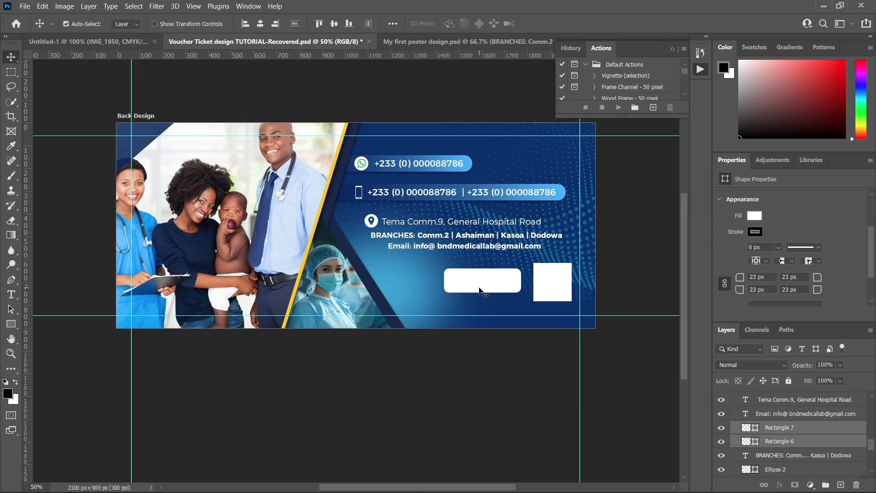
{"action": "key", "text": "shift+Up"}
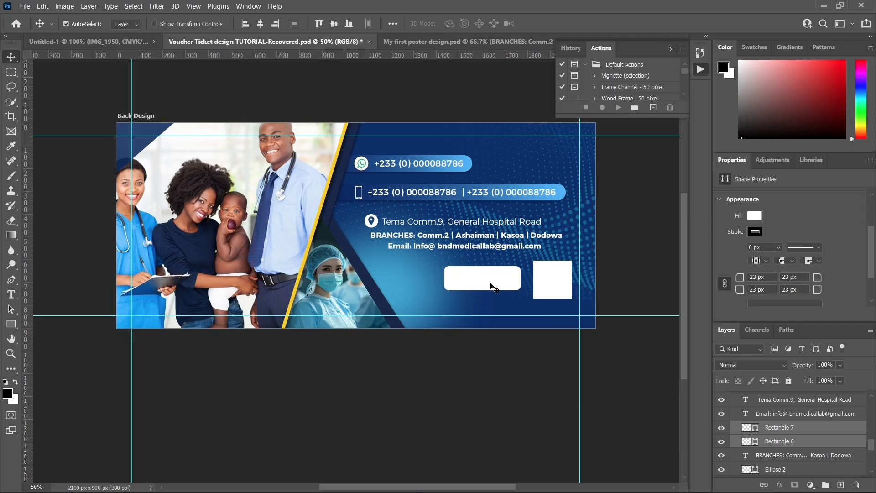
{"action": "key", "text": "Down"}
{"action": "key", "text": "Down"}
{"action": "key", "text": "Down"}
{"action": "key", "text": "Down"}
- Nudge the rounded rectangle alone slightly right and down toward the white square
{"action": "left_click", "coordinate": [485, 281]}
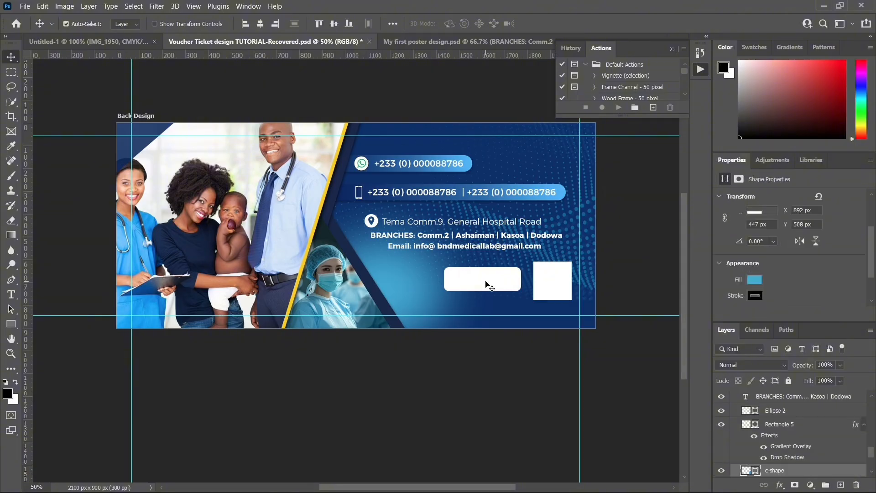
{"action": "key", "text": "shift+Right"}
{"action": "key", "text": "Down"}
{"action": "key", "text": "Down"}
{"action": "key", "text": "Left"}
{"action": "key", "text": "Left"}
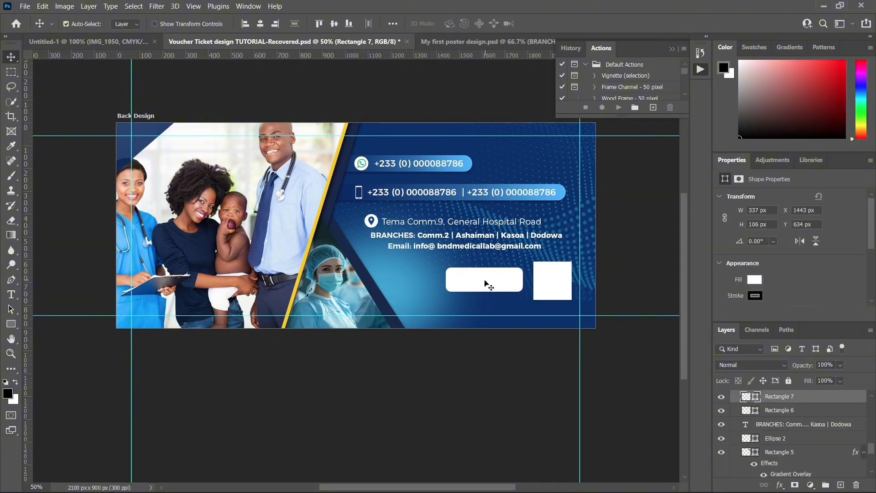
{"action": "key", "text": "Down"}
{"action": "key", "text": "Down"}
- Place the QR code image R from the My First Poster Design folder over the white square, scaled to about 139 px
{"action": "left_click", "coordinate": [552, 288]}
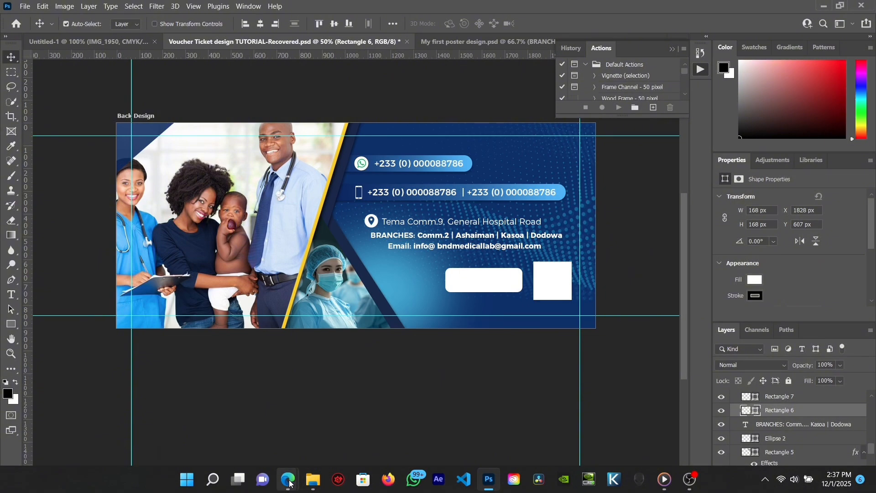
{"action": "mouse_move", "coordinate": [290, 480]}
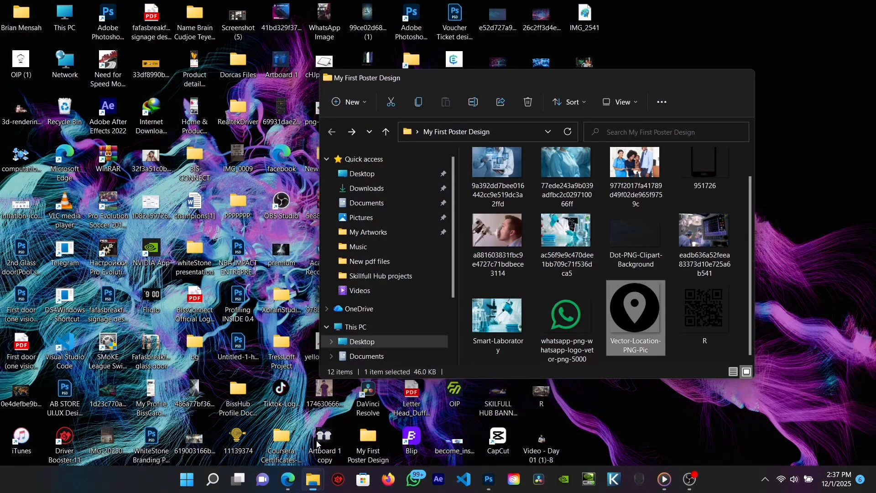
{"action": "left_click", "coordinate": [301, 416]}
{"action": "left_click_drag", "start_coordinate": [712, 314], "coordinate": [305, 271]}
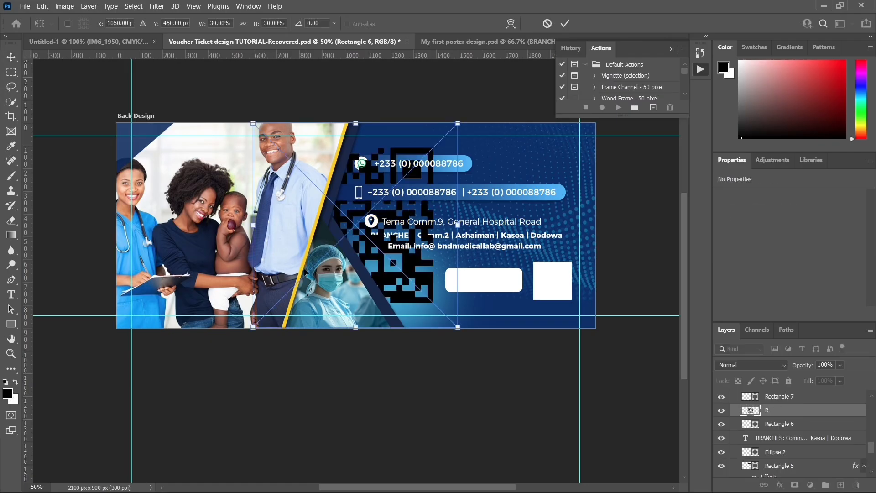
{"action": "left_click_drag", "start_coordinate": [253, 124], "coordinate": [398, 277]}
{"action": "key", "text": "ctrl+z"}
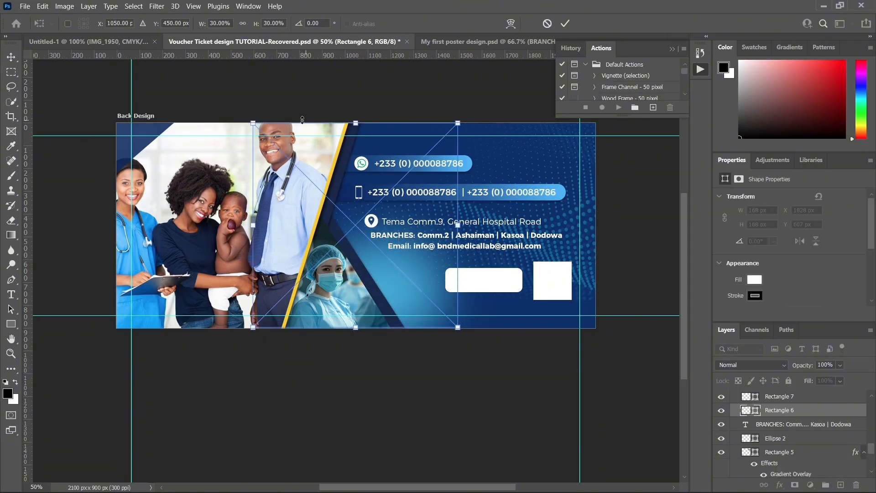
{"action": "left_click_drag", "start_coordinate": [254, 124], "coordinate": [412, 282]}
{"action": "left_click_drag", "start_coordinate": [443, 310], "coordinate": [535, 301]}
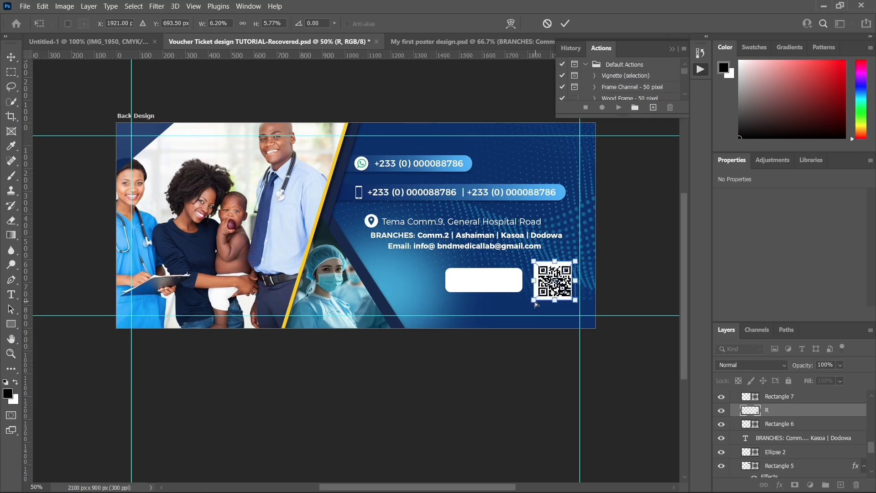
{"action": "key", "text": "ctrl+z"}
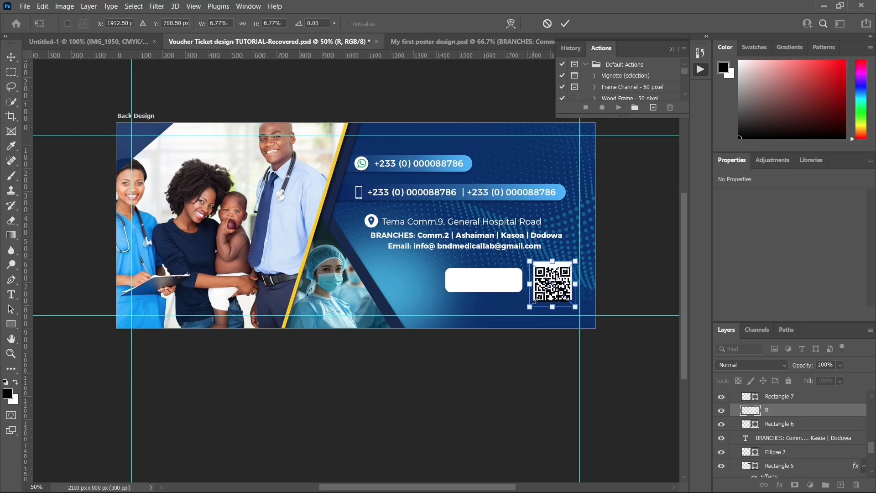
{"action": "key", "text": "Return"}
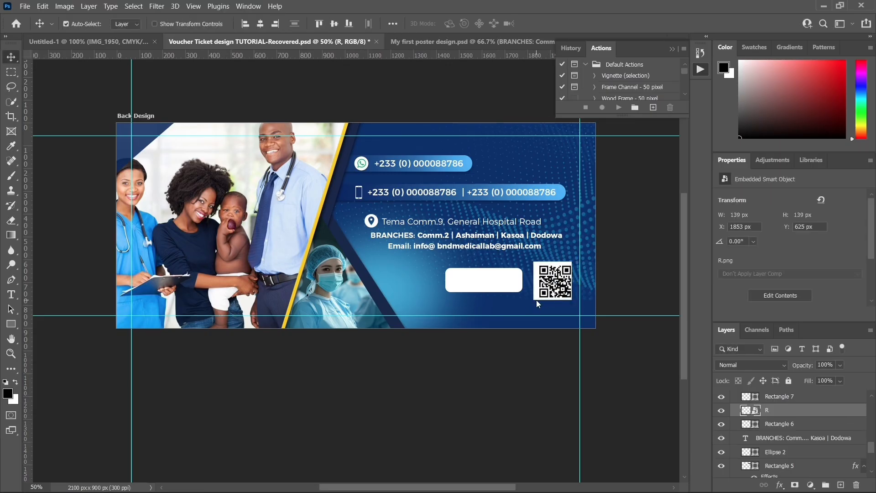
- Nudge the QR code 10 px left to centre it on the white square
{"action": "key", "text": "Left"}
{"action": "key", "text": "Left"}
{"action": "key", "text": "Left"}
{"action": "key", "text": "Left"}
{"action": "key", "text": "Left"}
{"action": "key", "text": "Left"}
{"action": "key", "text": "Left"}
{"action": "key", "text": "Left"}
{"action": "key", "text": "Left"}
{"action": "key", "text": "Left"}
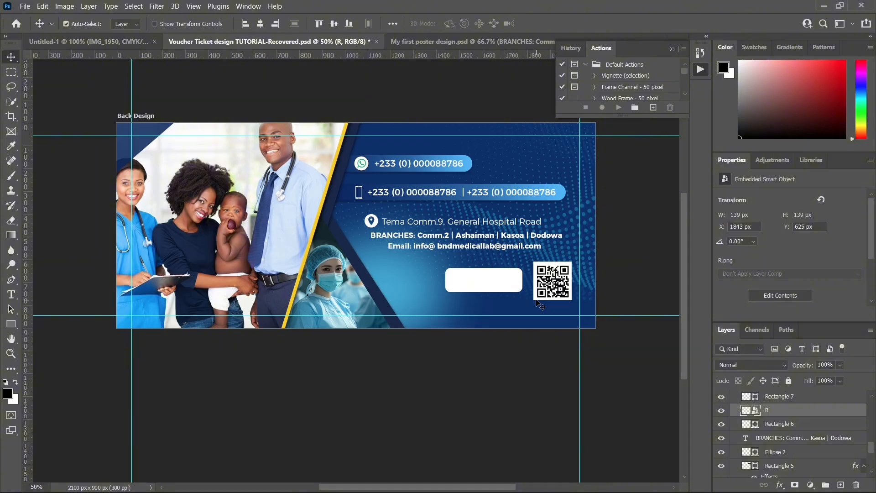
- Nudge the QR code 2 px up on the white square
{"action": "key", "text": "Up"}
{"action": "key", "text": "Up"}
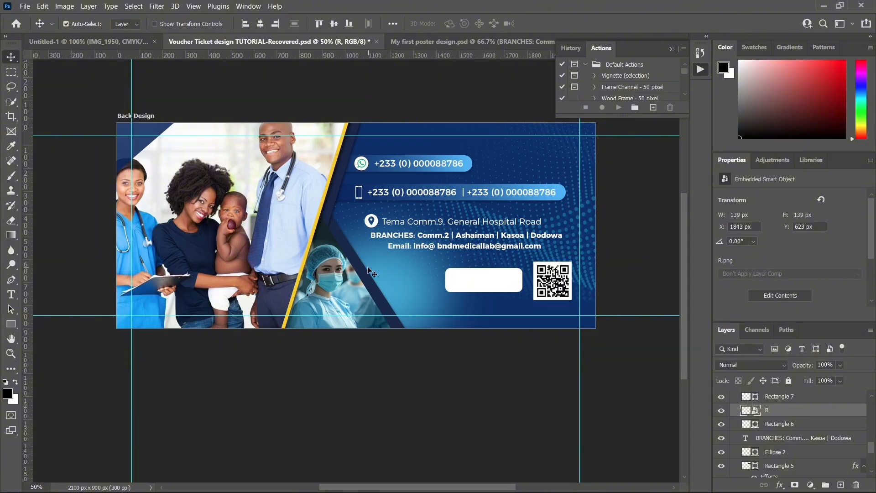
{"action": "scroll", "coordinate": [349, 257], "scroll_direction": "up", "scroll_amount": 2}
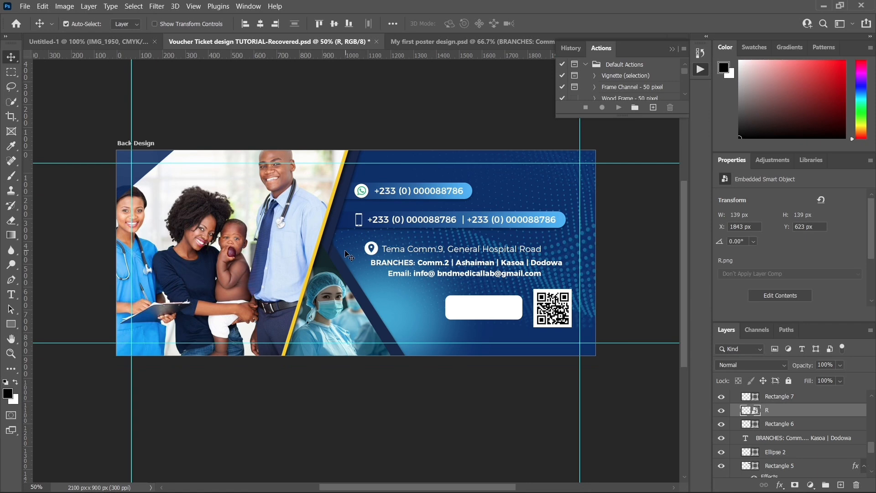
- Add a Multiply drop shadow to the white square behind the QR code and set its opacity to 47%
{"action": "left_click", "coordinate": [536, 325]}
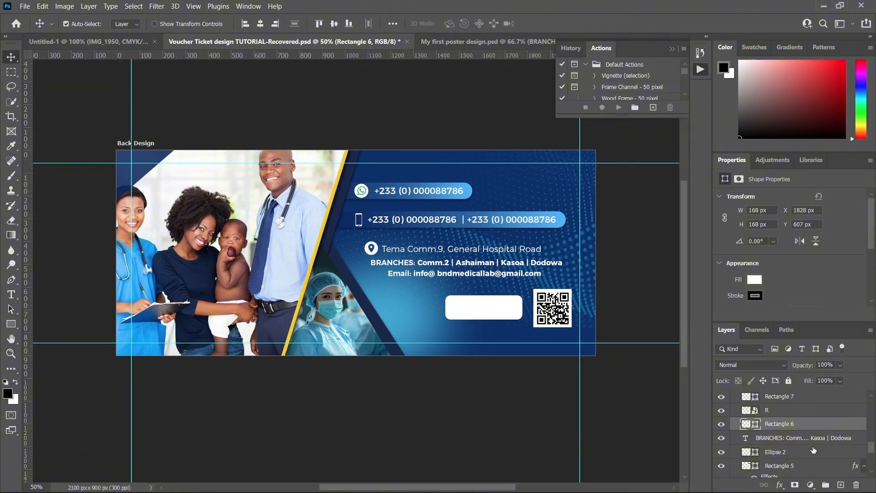
{"action": "left_click", "coordinate": [780, 485]}
{"action": "left_click", "coordinate": [799, 477]}
{"action": "left_click_drag", "start_coordinate": [531, 215], "coordinate": [89, 159]}
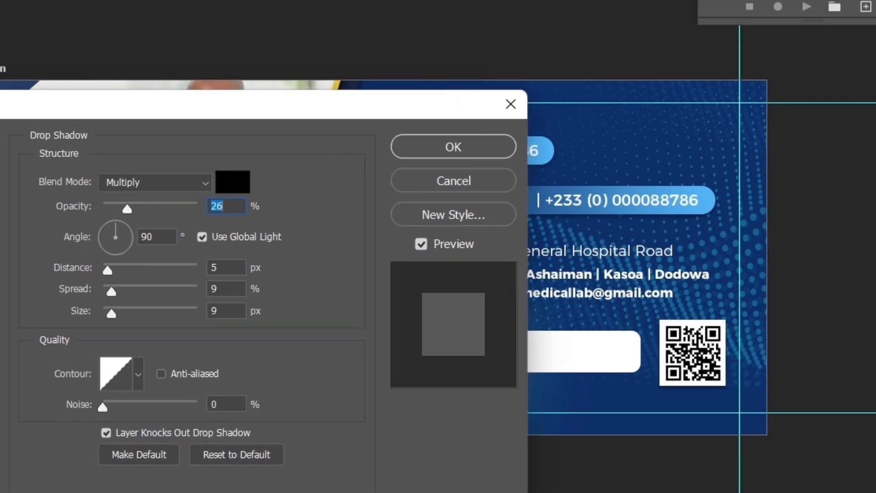
{"action": "left_click_drag", "start_coordinate": [0, 110], "coordinate": [1, 98]}
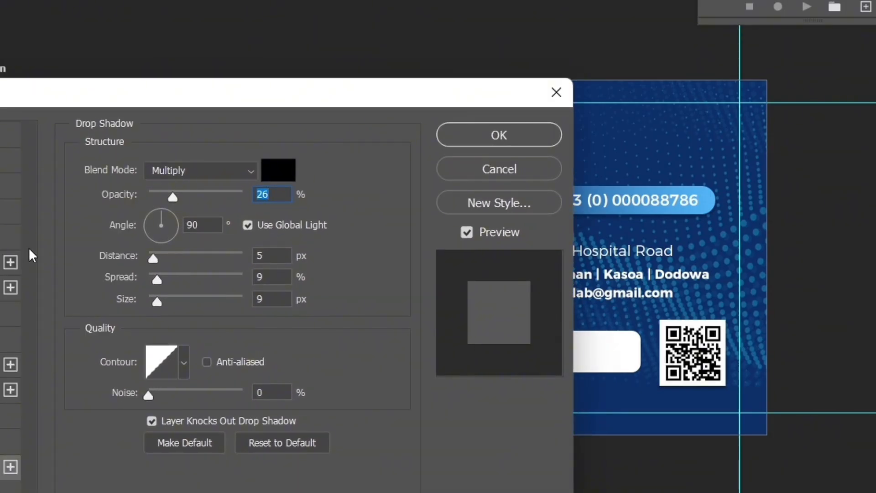
{"action": "left_click_drag", "start_coordinate": [183, 192], "coordinate": [190, 193]}
{"action": "left_click", "coordinate": [193, 192]}
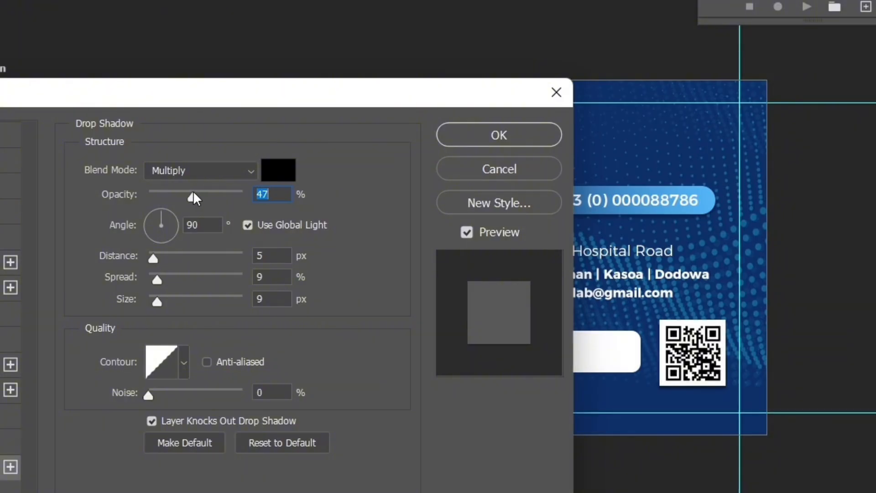
- Set the shadow's spread to 13%, size to 10 px and distance to 8 px, and round the white square's corners to 6 px
{"action": "left_click", "coordinate": [162, 277]}
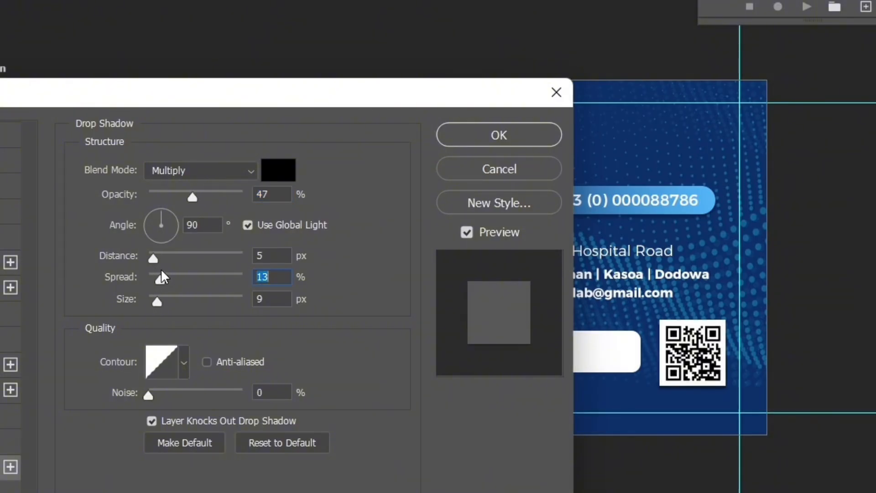
{"action": "left_click", "coordinate": [158, 300]}
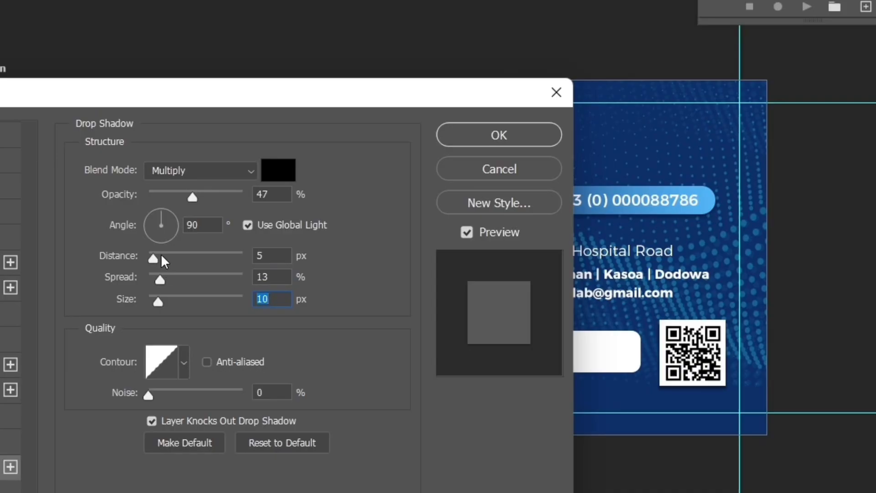
{"action": "left_click", "coordinate": [156, 256]}
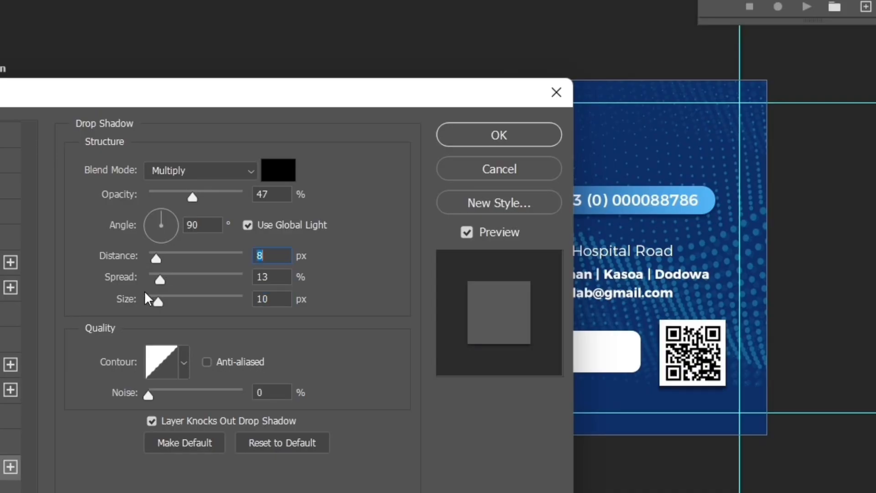
{"action": "left_click", "coordinate": [519, 136]}
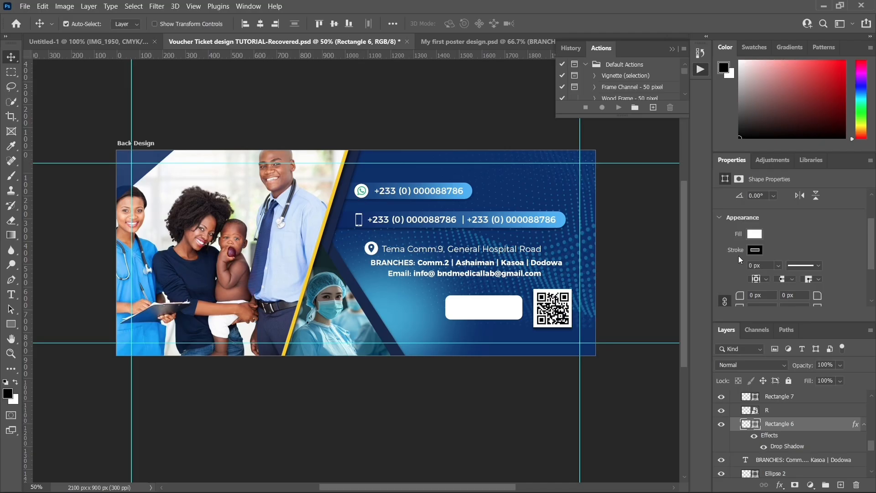
{"action": "scroll", "coordinate": [741, 267], "scroll_direction": "down", "scroll_amount": 2}
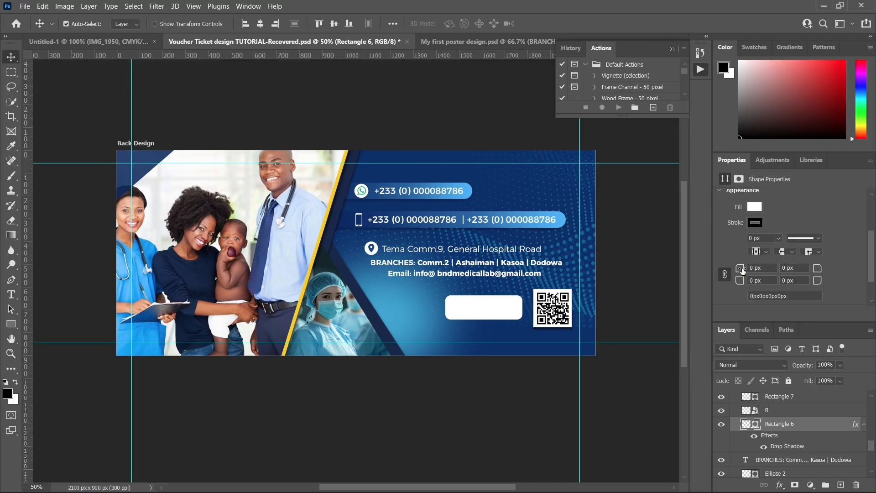
{"action": "left_click_drag", "start_coordinate": [742, 269], "coordinate": [747, 269]}
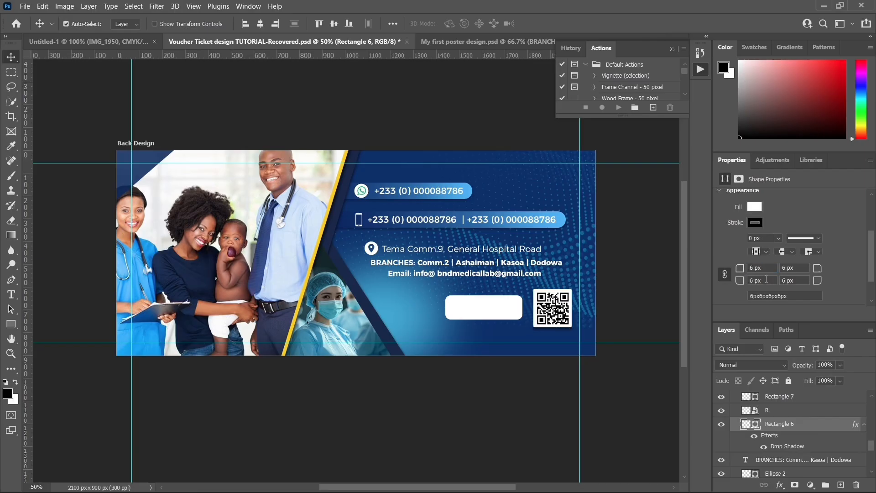
- Copy the B&D Medical Laboratories logo from My first poster design.psd into the voucher, layered above the white rounded rectangle
{"action": "left_click", "coordinate": [487, 306]}
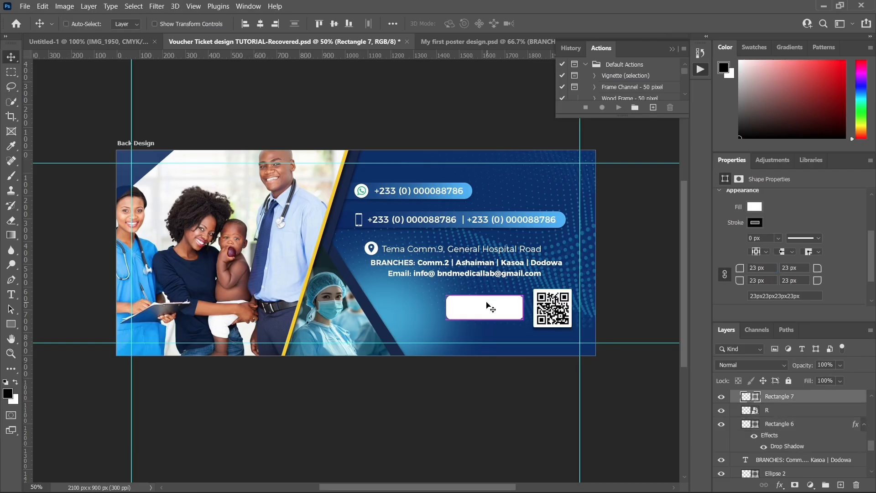
{"action": "key", "text": "ctrl+plus"}
{"action": "left_click_drag", "start_coordinate": [382, 486], "coordinate": [419, 487]}
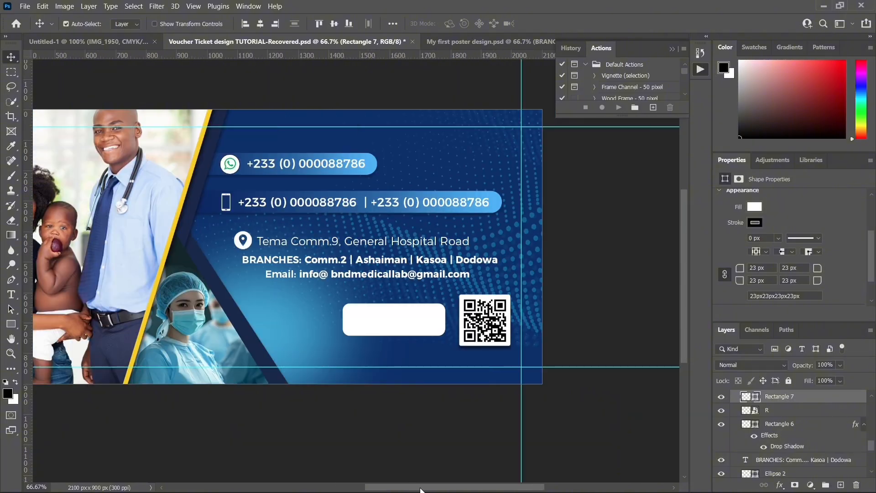
{"action": "scroll", "coordinate": [556, 417], "scroll_direction": "up", "scroll_amount": 1}
{"action": "scroll", "coordinate": [559, 416], "scroll_direction": "down", "scroll_amount": 1}
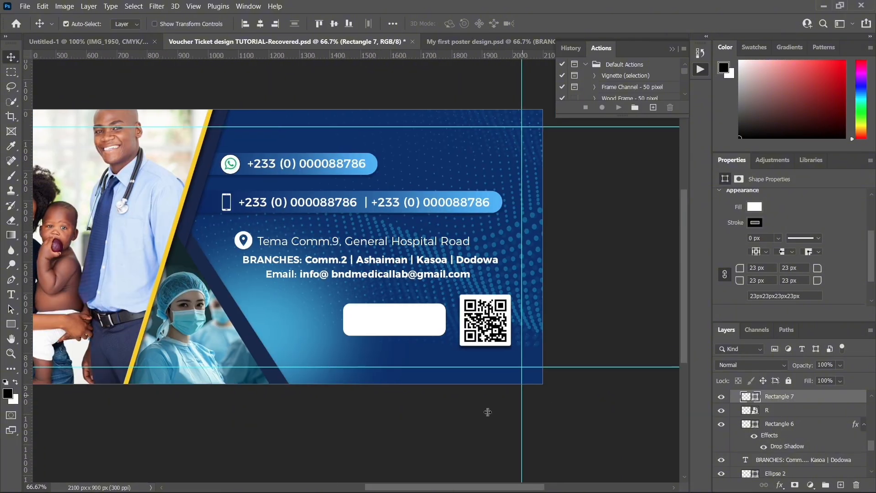
{"action": "left_click", "coordinate": [458, 42]}
{"action": "left_click", "coordinate": [475, 128]}
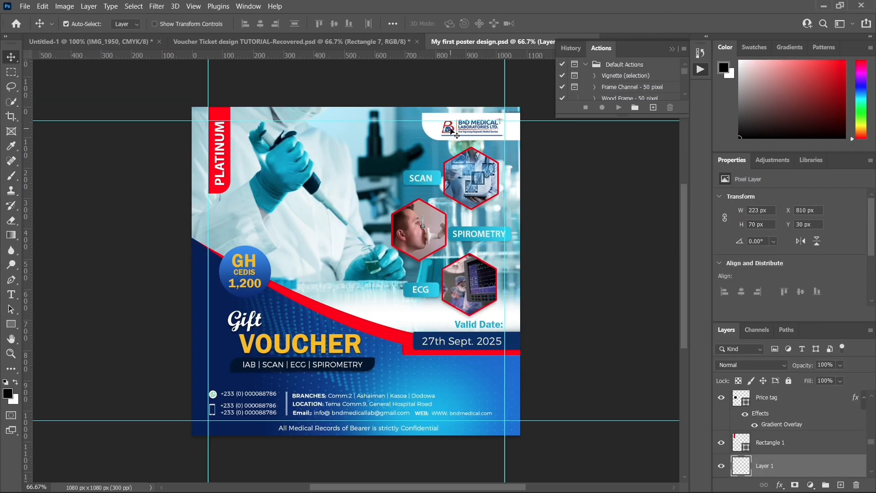
{"action": "left_click", "coordinate": [336, 40]}
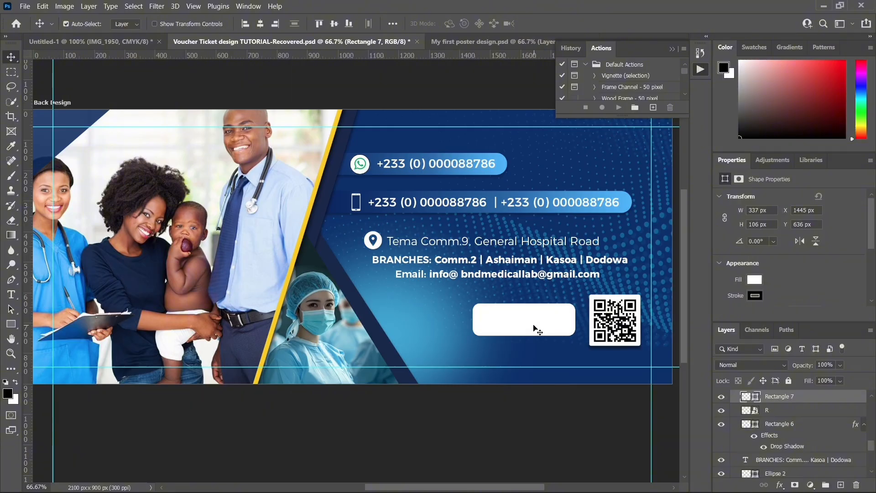
{"action": "key", "text": "ctrl+v"}
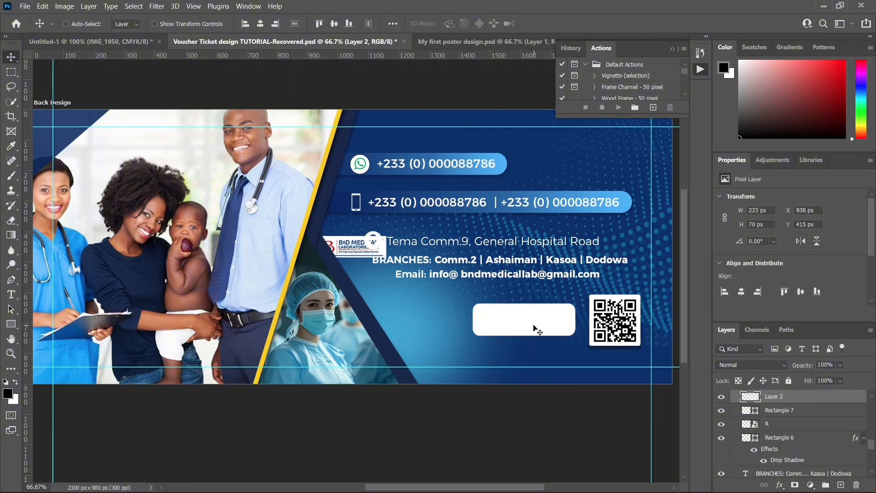
- Move the pasted logo onto the white rounded rectangle and scale it up to about 271 × 85 px
{"action": "key", "text": "ctrl+t"}
{"action": "left_click_drag", "start_coordinate": [346, 251], "coordinate": [517, 325]}
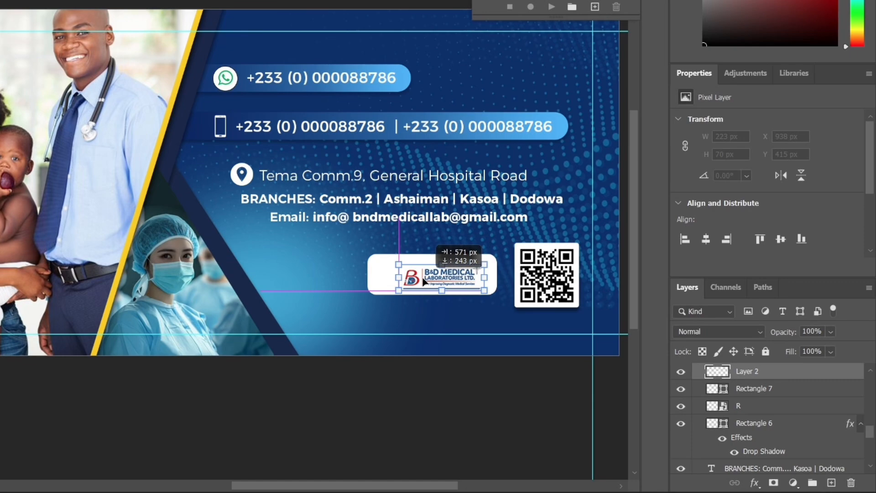
{"action": "left_click_drag", "start_coordinate": [423, 282], "coordinate": [414, 279]}
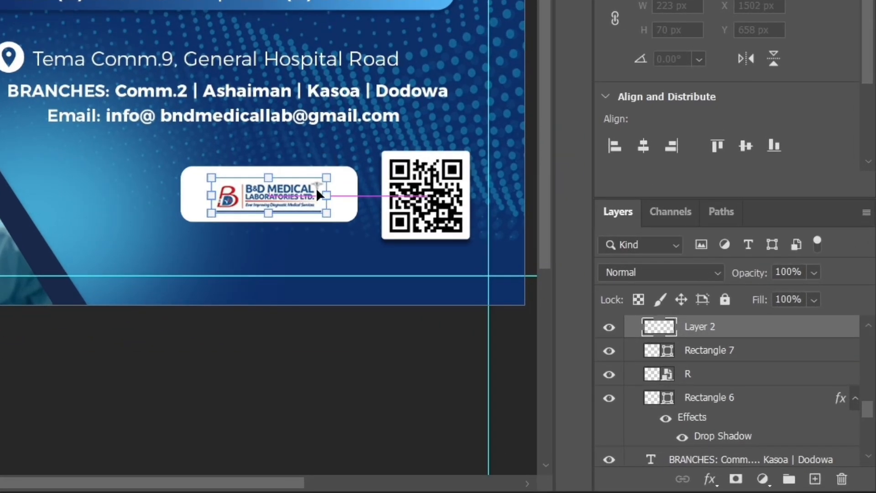
{"action": "left_click_drag", "start_coordinate": [475, 263], "coordinate": [484, 257]}
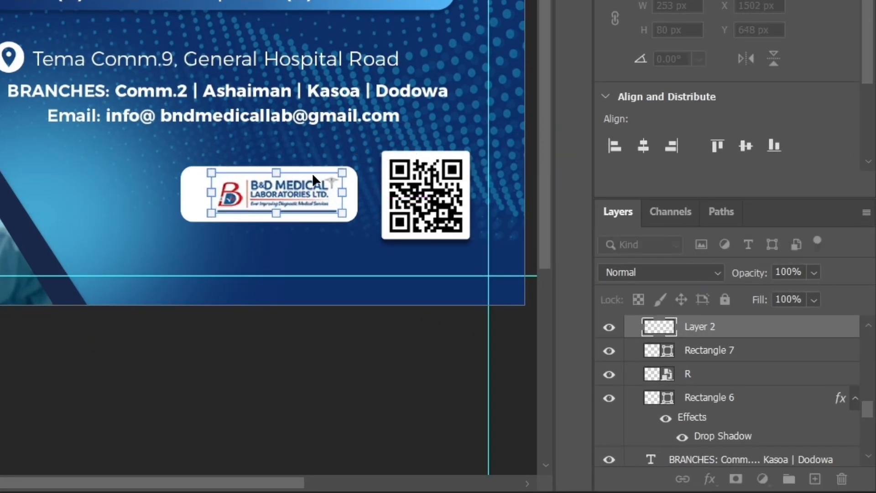
{"action": "key", "text": "shift+Left"}
{"action": "key", "text": "shift+Left"}
{"action": "key", "text": "shift+Left"}
{"action": "left_click_drag", "start_coordinate": [195, 172], "coordinate": [196, 173]}
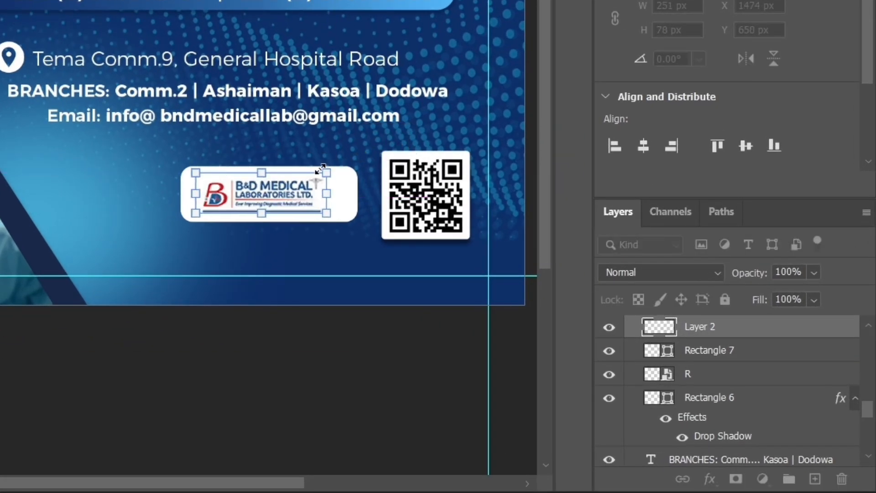
{"action": "mouse_move", "coordinate": [327, 172]}
{"action": "left_mouse_down"}
{"action": "mouse_move", "coordinate": [343, 165]}
{"action": "mouse_move", "coordinate": [337, 169]}
{"action": "left_mouse_up"}
{"action": "key", "text": "Return"}
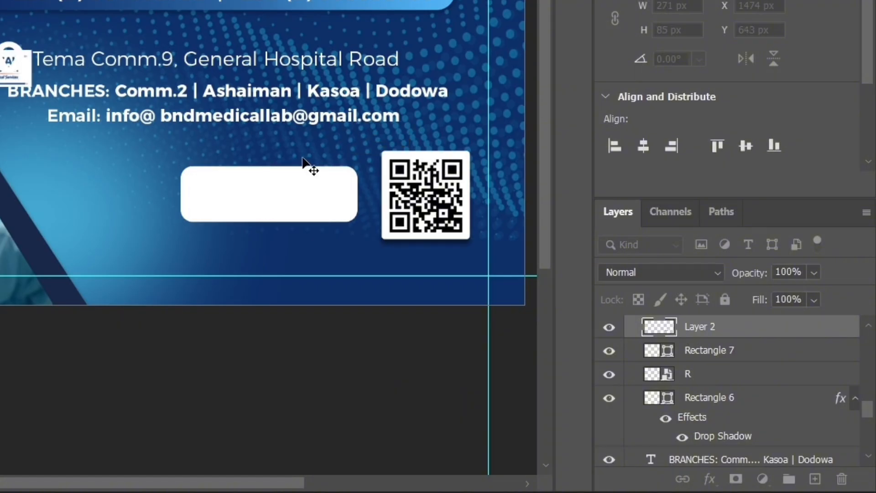
- Nudge the logo about 8 px right to centre it in the white rounded rectangle
{"action": "key", "text": "shift+Right"}
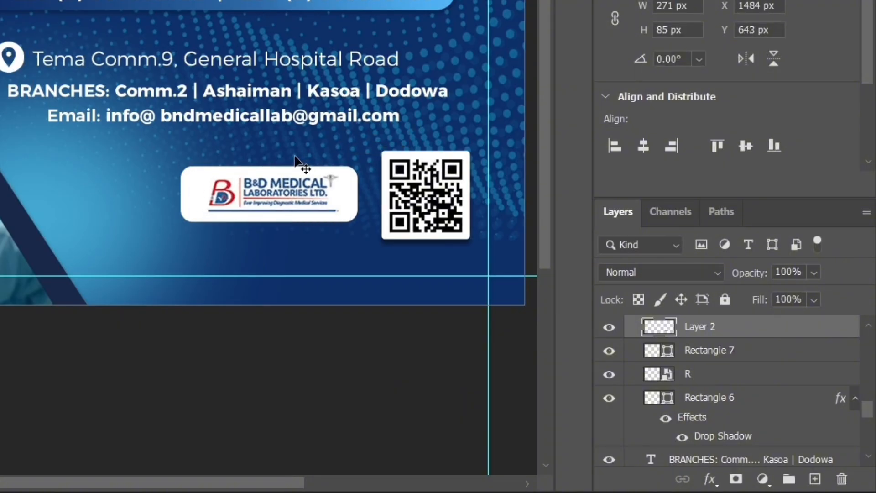
{"action": "key", "text": "Left"}
{"action": "key", "text": "Left"}
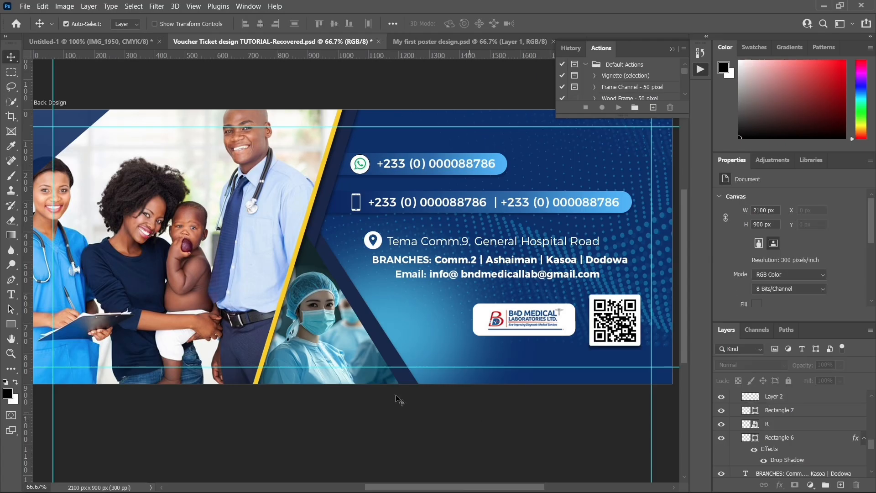
{"action": "left_click", "coordinate": [202, 370]}
- Set the whole address line beside the location pin, including its first letter, to Montserrat Bold
{"action": "left_click", "coordinate": [446, 244]}
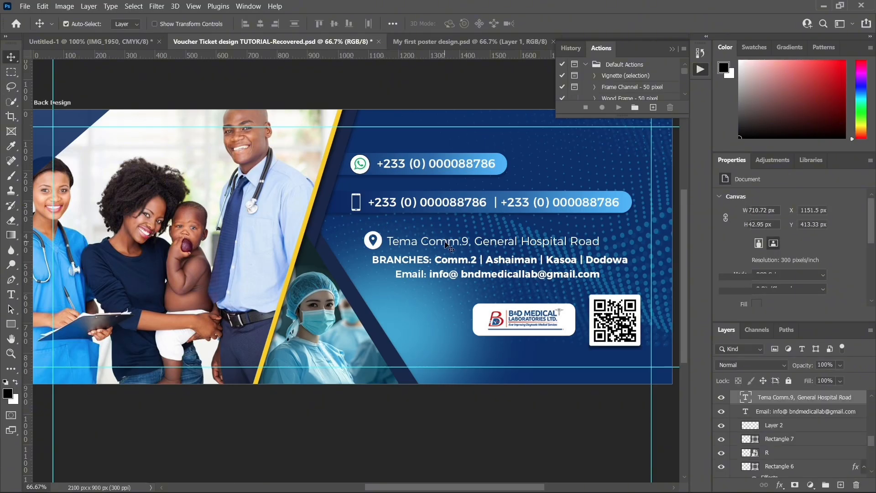
{"action": "double_click", "coordinate": [445, 243]}
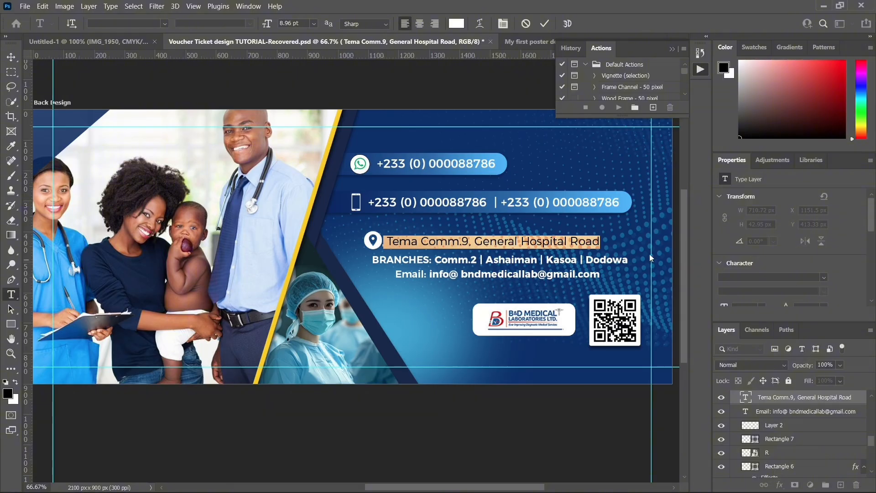
{"action": "left_click", "coordinate": [538, 238]}
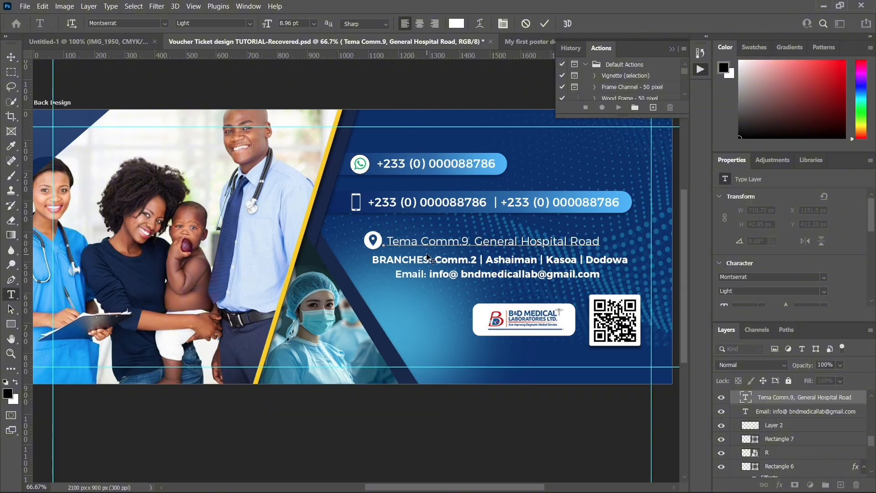
{"action": "left_click_drag", "start_coordinate": [391, 236], "coordinate": [605, 238]}
{"action": "left_click", "coordinate": [823, 291]}
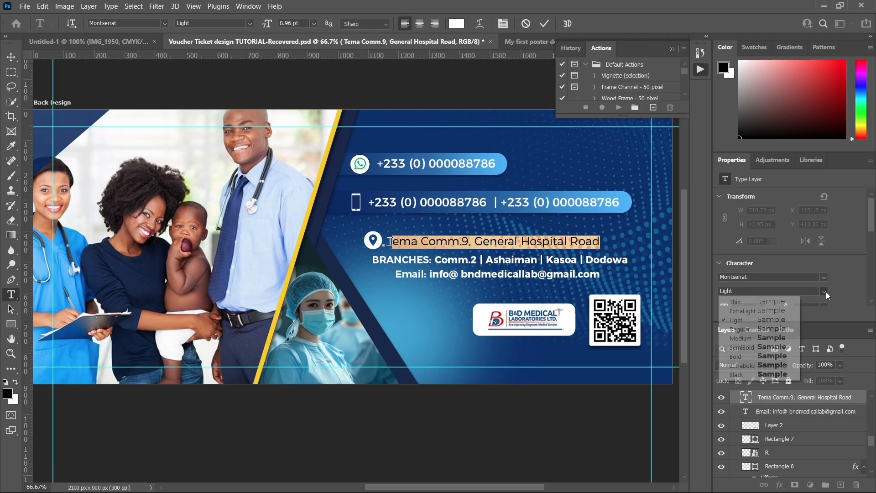
{"action": "left_click", "coordinate": [781, 359]}
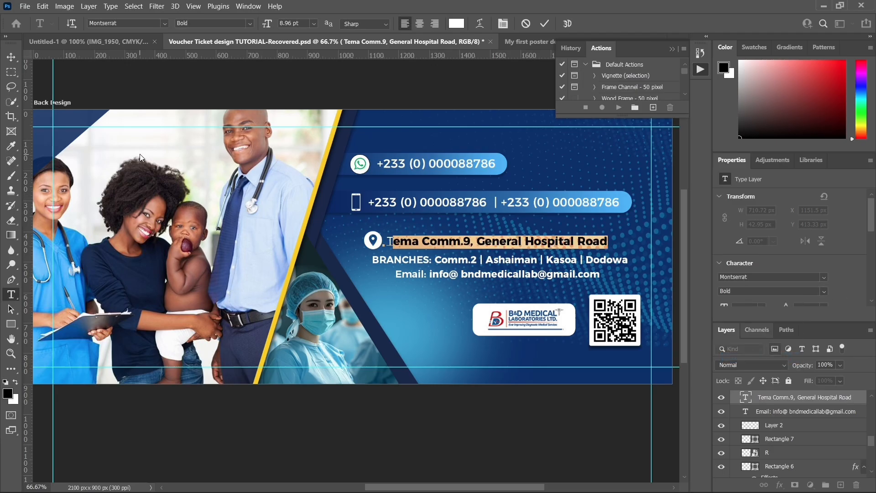
{"action": "left_click_drag", "start_coordinate": [395, 240], "coordinate": [387, 240]}
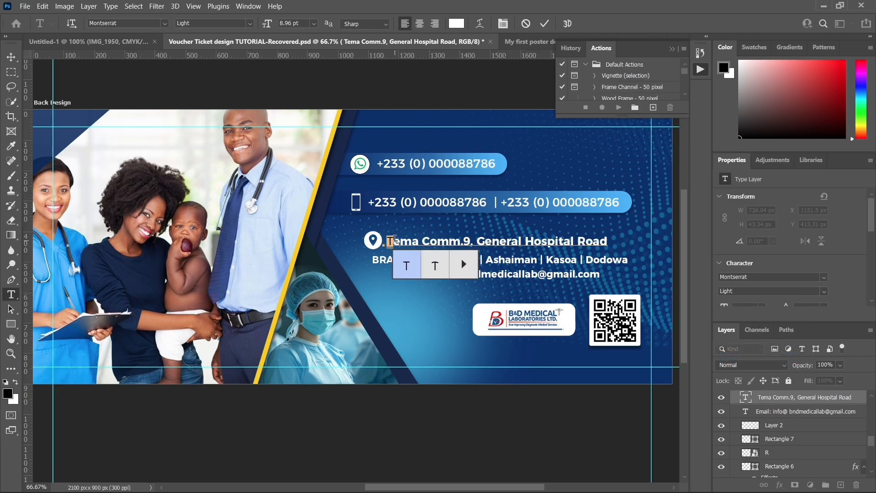
{"action": "left_click", "coordinate": [824, 291]}
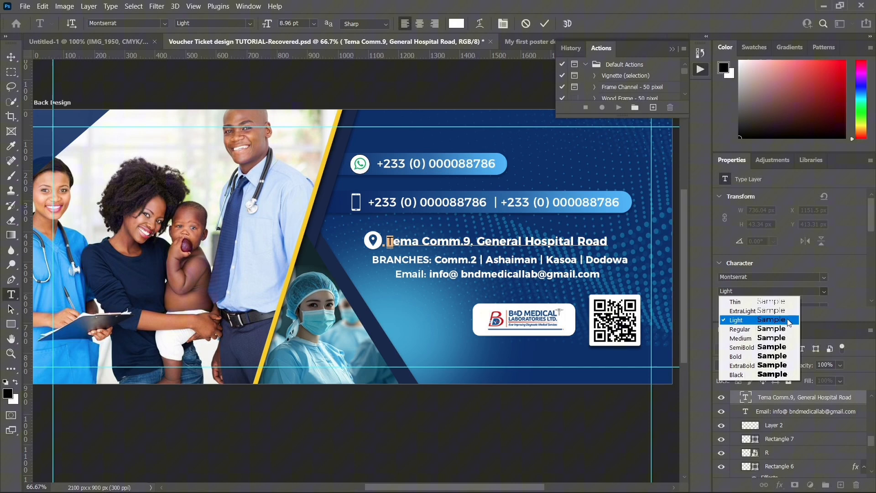
{"action": "left_click", "coordinate": [781, 358]}
{"action": "left_click", "coordinate": [11, 57]}
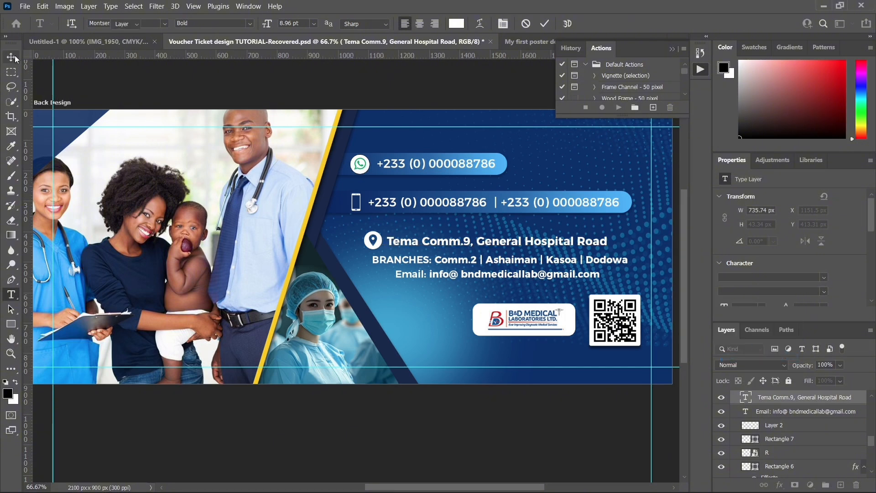
{"action": "left_click", "coordinate": [427, 290]}
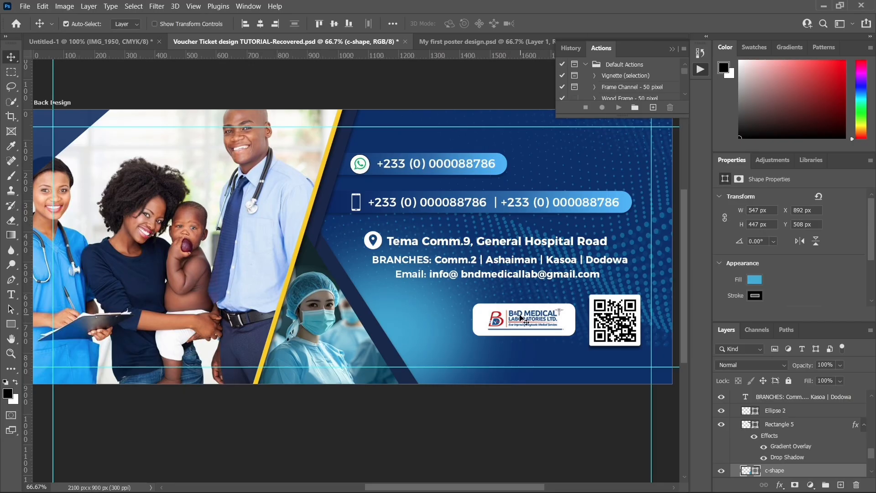
{"action": "left_click", "coordinate": [512, 316]}
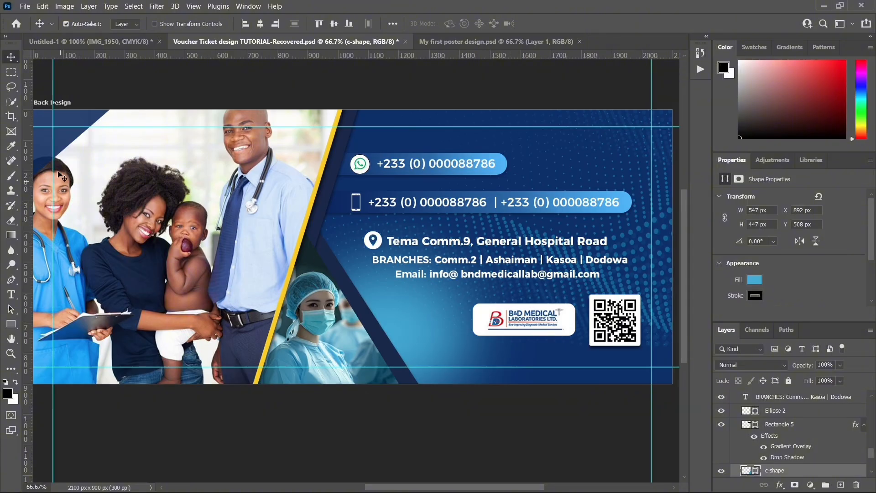
- Copy the LOCATION text line from My first poster design.psd into the voucher's back design
{"action": "left_click", "coordinate": [82, 42]}
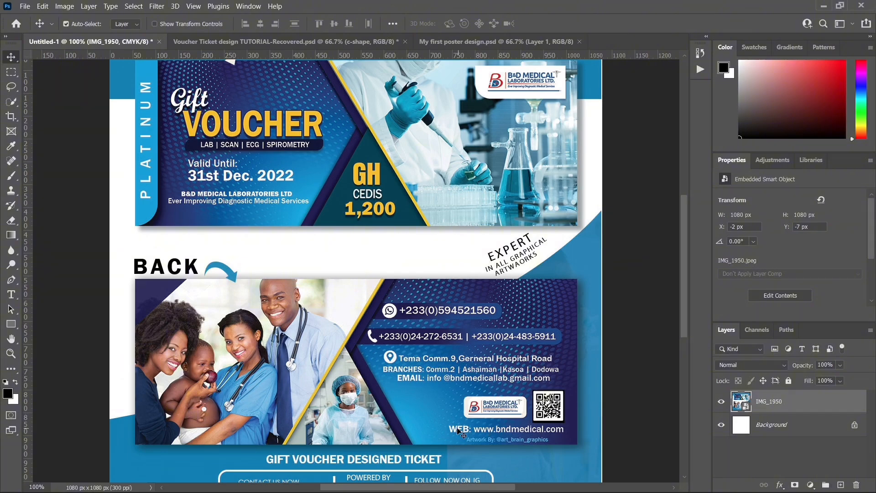
{"action": "left_click", "coordinate": [427, 45]}
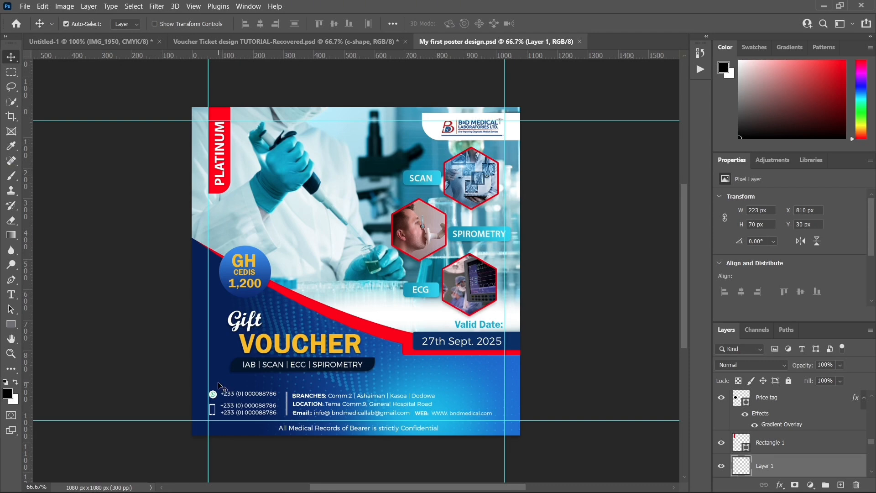
{"action": "left_click", "coordinate": [317, 406]}
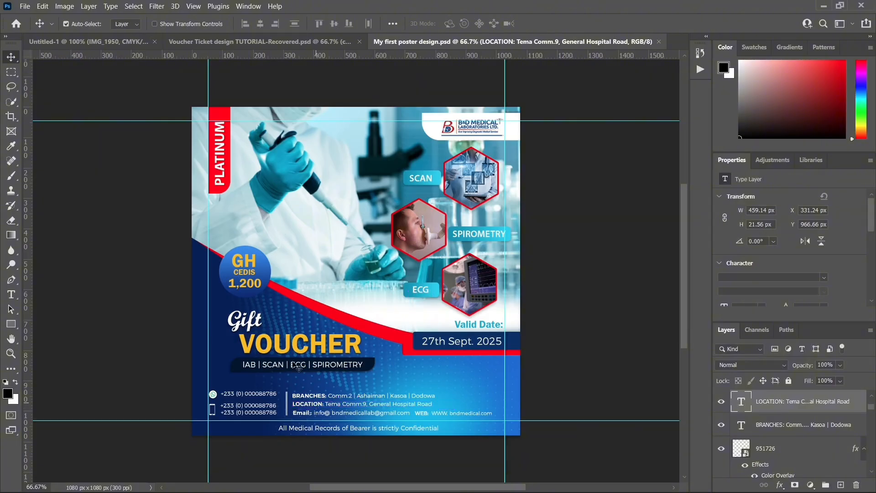
{"action": "left_click", "coordinate": [258, 41]}
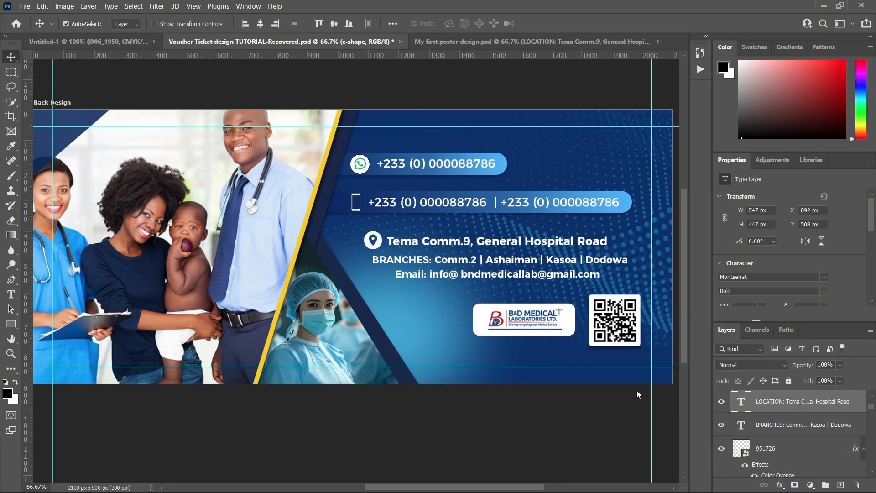
{"action": "key", "text": "ctrl+v"}
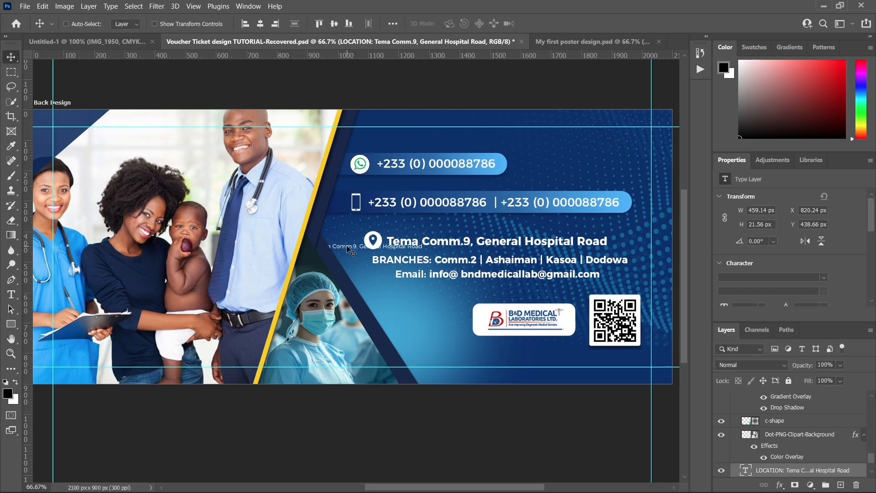
- Move the pasted LOCATION line below the logo box and QR code and scale it proportionally to about 515 × 24 px
{"action": "key", "text": "ctrl+t"}
{"action": "left_click_drag", "start_coordinate": [349, 248], "coordinate": [544, 359]}
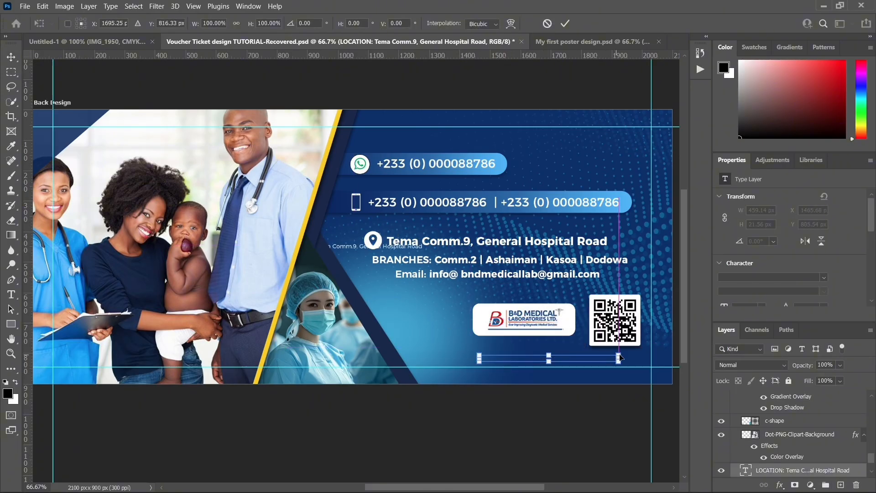
{"action": "left_click_drag", "start_coordinate": [615, 360], "coordinate": [639, 351]}
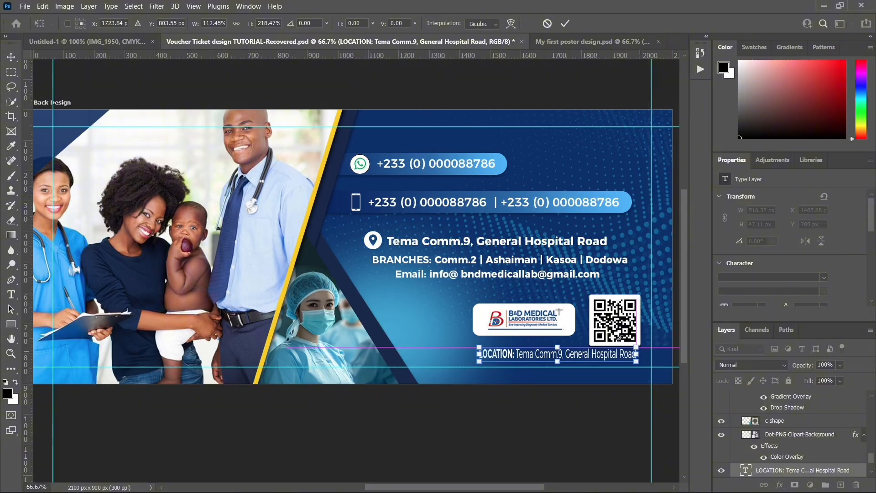
{"action": "key", "text": "ctrl+z"}
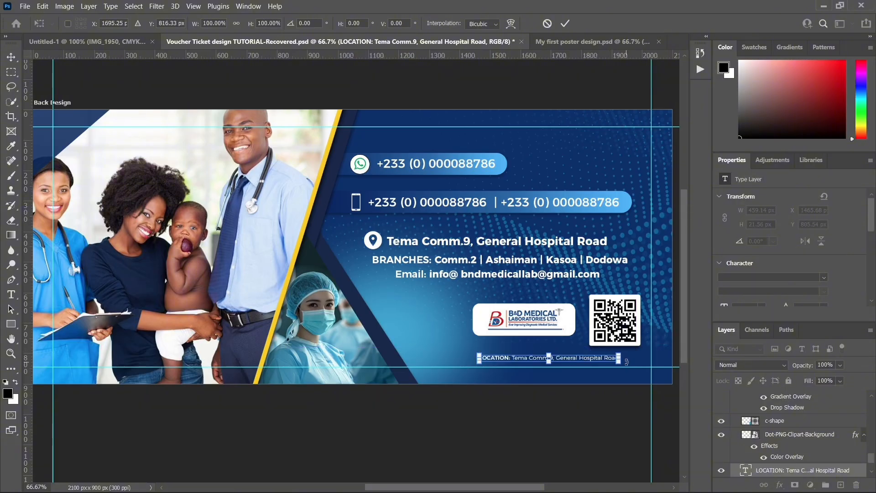
{"action": "left_click_drag", "start_coordinate": [625, 352], "coordinate": [638, 352]}
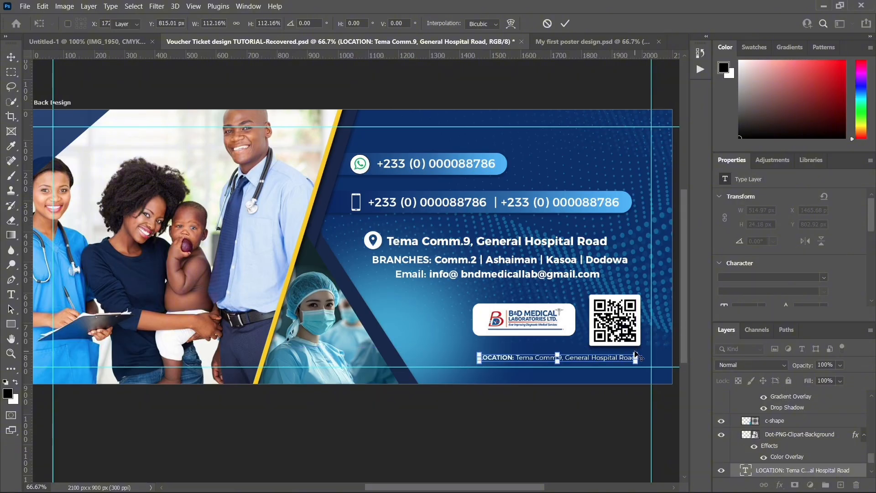
{"action": "key", "text": "Return"}
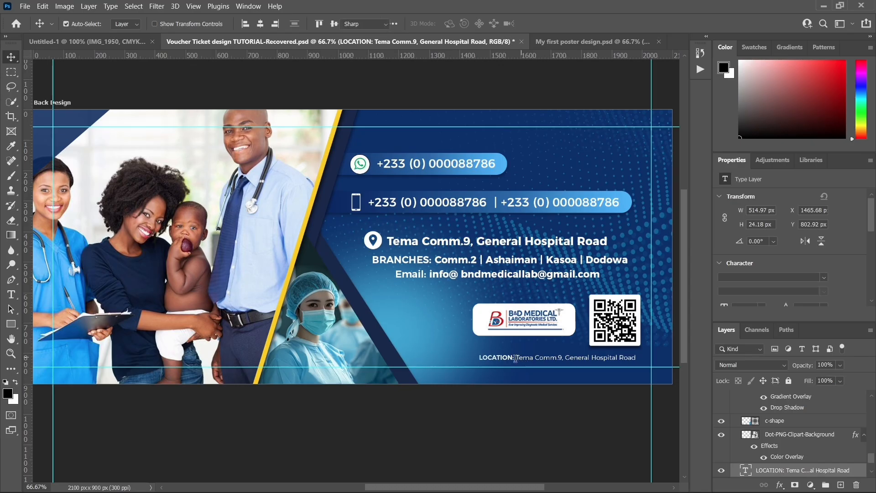
- Replace the LOCATION label in the pasted text line with "WEB:"
{"action": "double_click", "coordinate": [513, 359]}
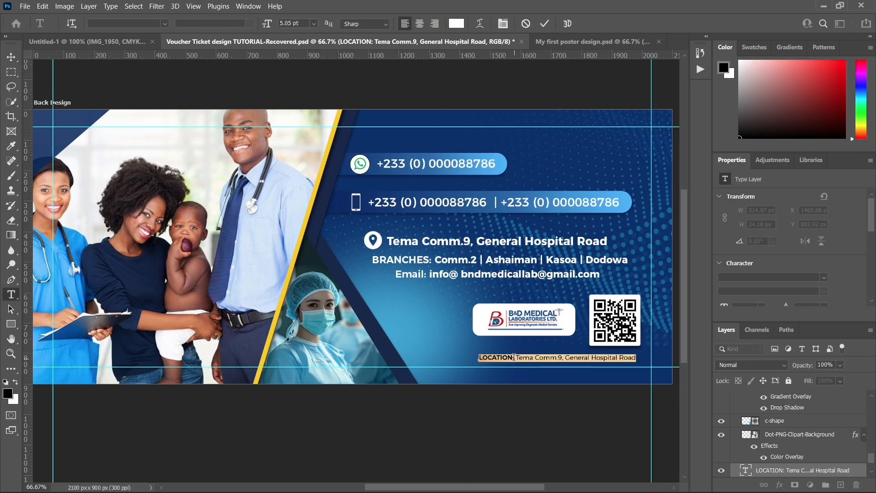
{"action": "left_click_drag", "start_coordinate": [514, 358], "coordinate": [480, 356]}
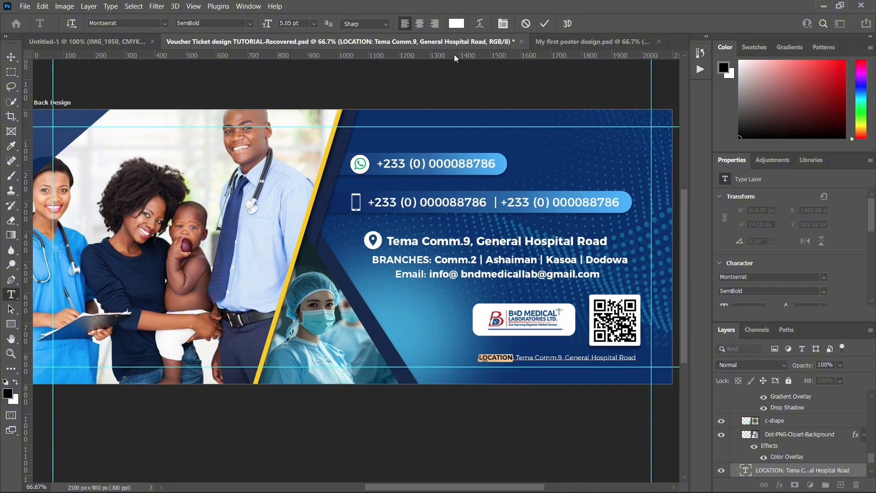
{"action": "type", "text": "WWW:"}
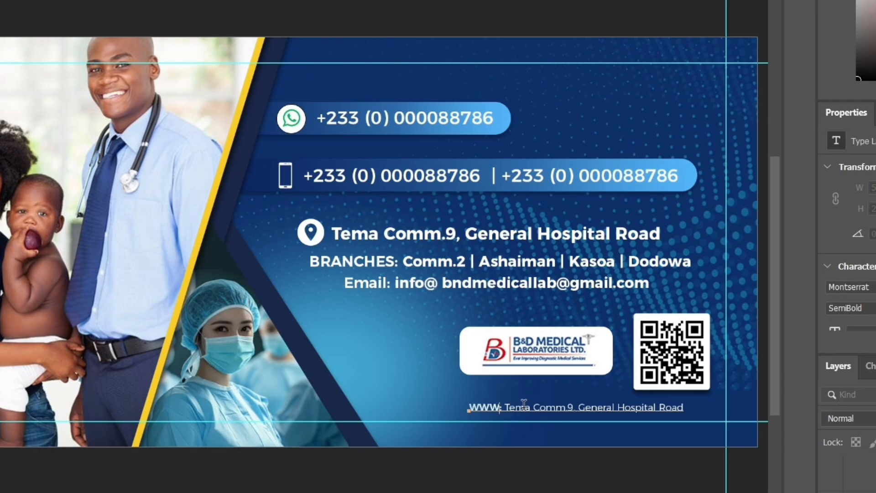
{"action": "key", "text": "BackSpace"}
{"action": "key", "text": "BackSpace"}
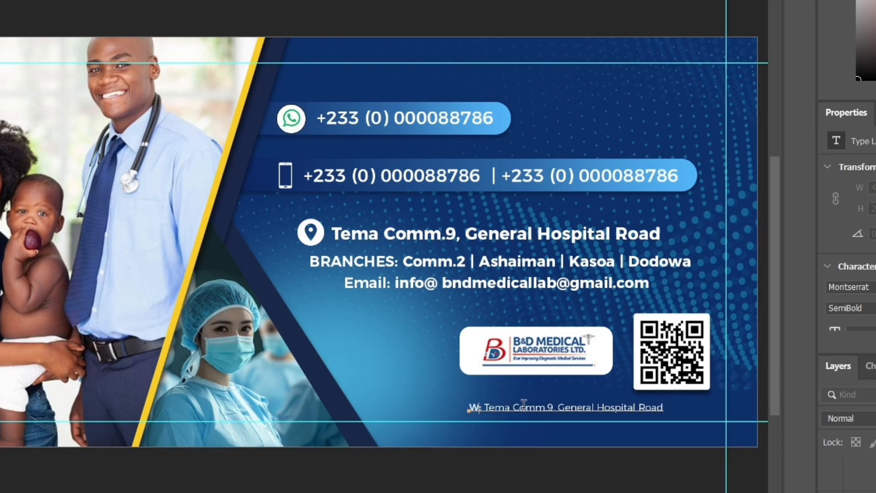
{"action": "key", "text": "BackSpace"}
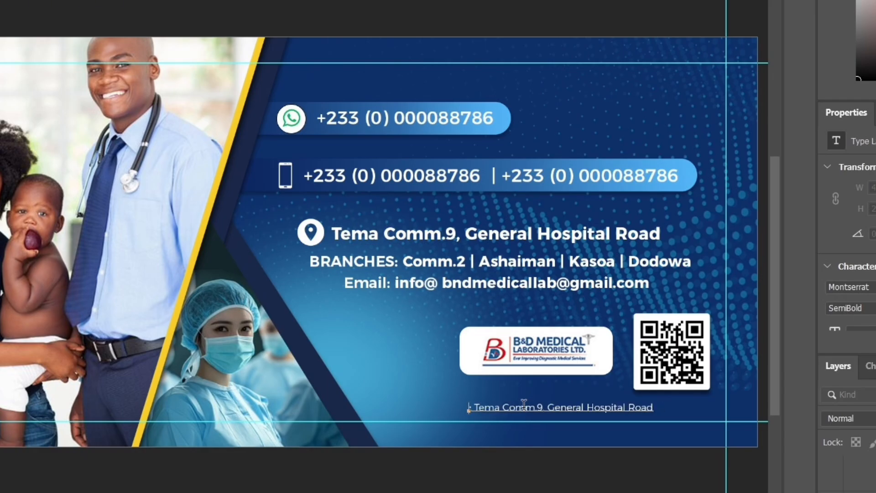
{"action": "type", "text": "WEB:"}
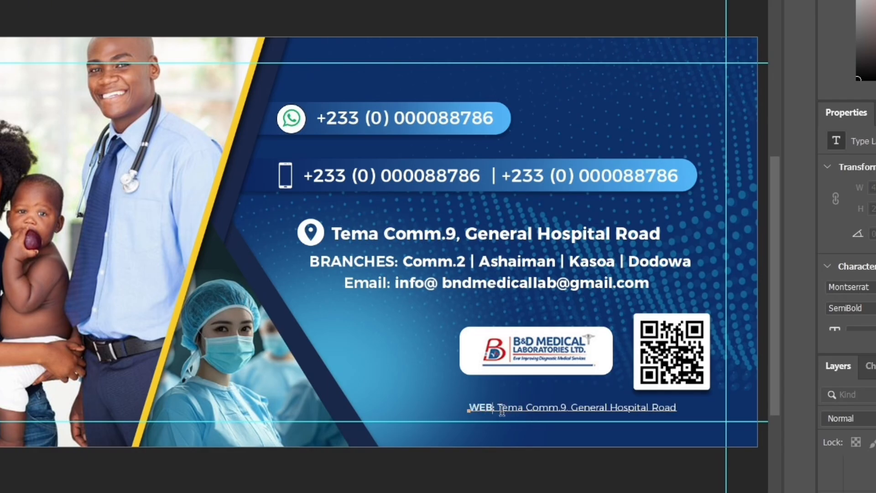
{"action": "left_click_drag", "start_coordinate": [497, 407], "coordinate": [687, 410]}
{"action": "key", "text": "BackSpace"}
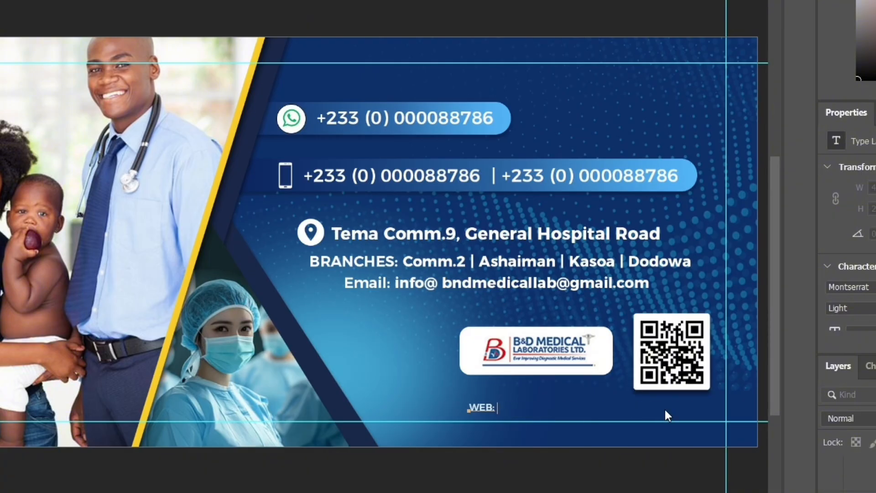
{"action": "type", "text": "WWW.bndmed"}
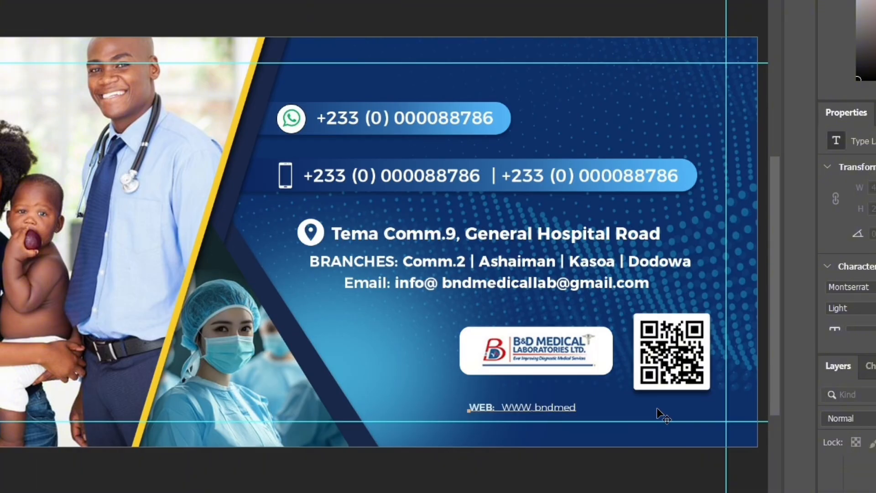
{"action": "type", "text": "ical.com"}
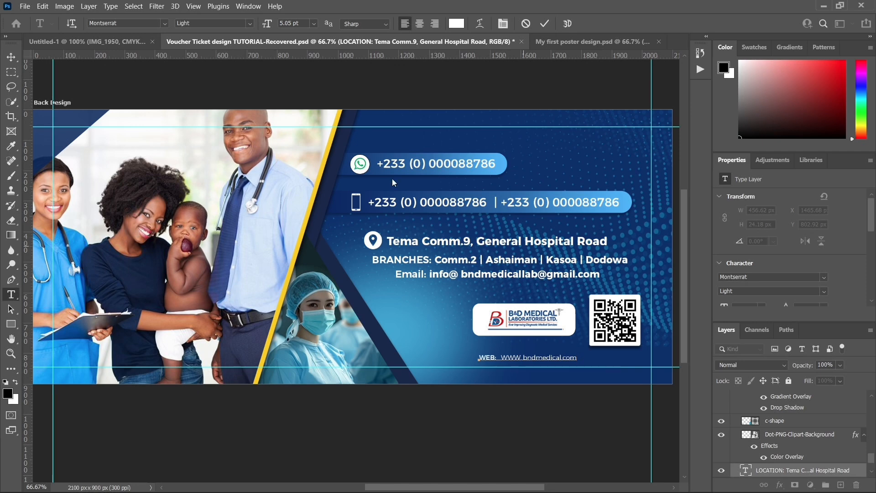
{"action": "left_click", "coordinate": [14, 57]}
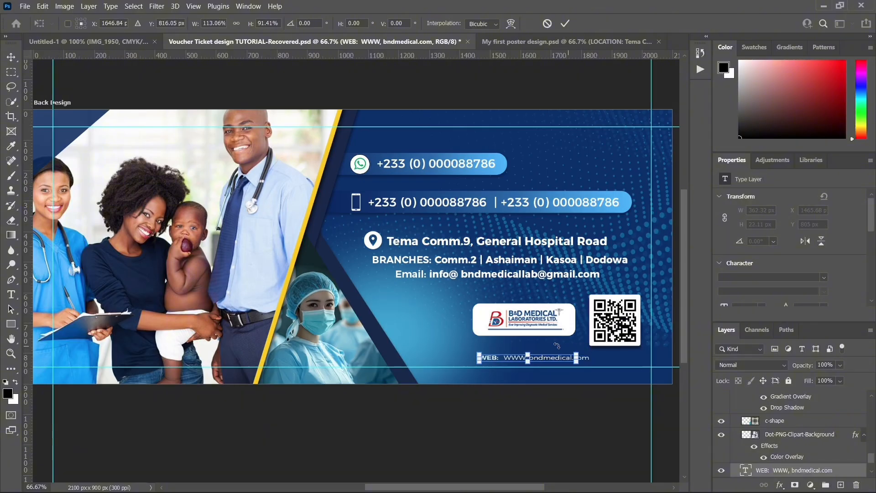
- Enlarge the web address line to about 553 × 42 px and nudge it about 18 px left beneath the logo box and QR code
{"action": "left_click_drag", "start_coordinate": [578, 359], "coordinate": [647, 336]}
{"action": "key", "text": "Return"}
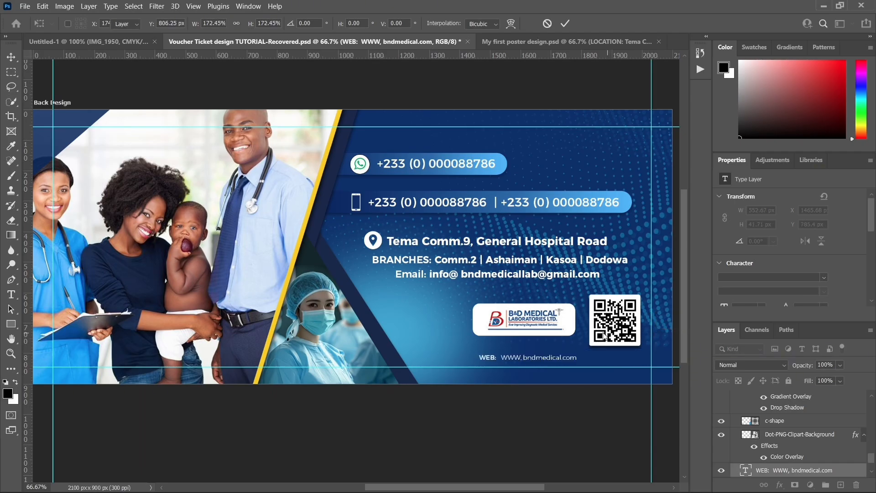
{"action": "key", "text": "Left"}
{"action": "key", "text": "Left"}
{"action": "key", "text": "Left"}
{"action": "key", "text": "Left"}
{"action": "key", "text": "Left"}
{"action": "key", "text": "Left"}
{"action": "key", "text": "Left"}
{"action": "key", "text": "Left"}
{"action": "key", "text": "Left"}
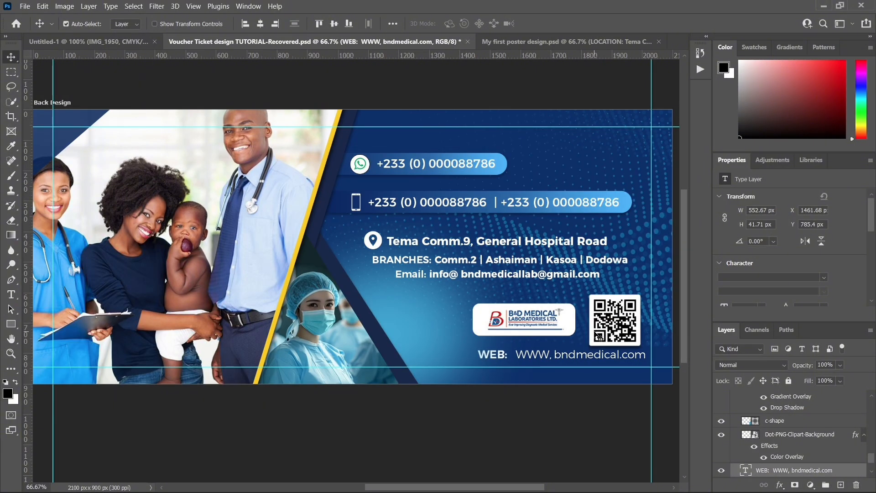
{"action": "key", "text": "Down"}
{"action": "key", "text": "Left"}
{"action": "key", "text": "Left"}
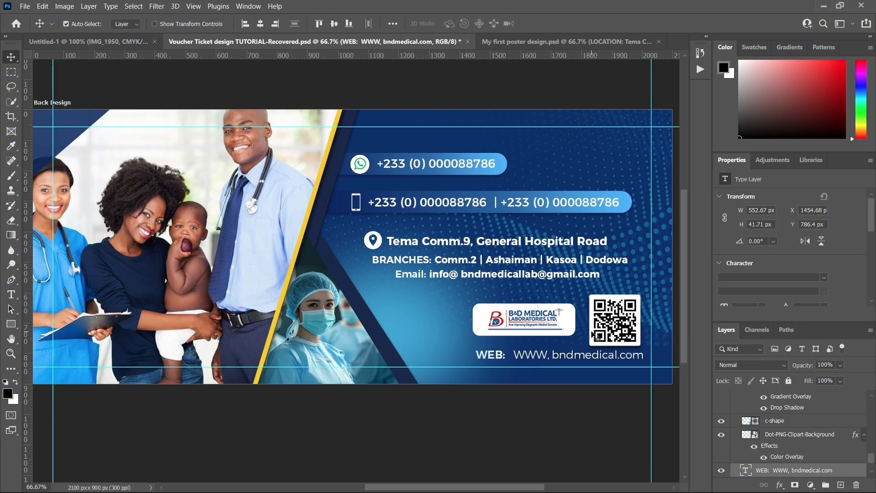
{"action": "key", "text": "Left"}
{"action": "key", "text": "Left"}
{"action": "key", "text": "Left"}
{"action": "key", "text": "Left"}
{"action": "key", "text": "Left"}
{"action": "key", "text": "Up"}
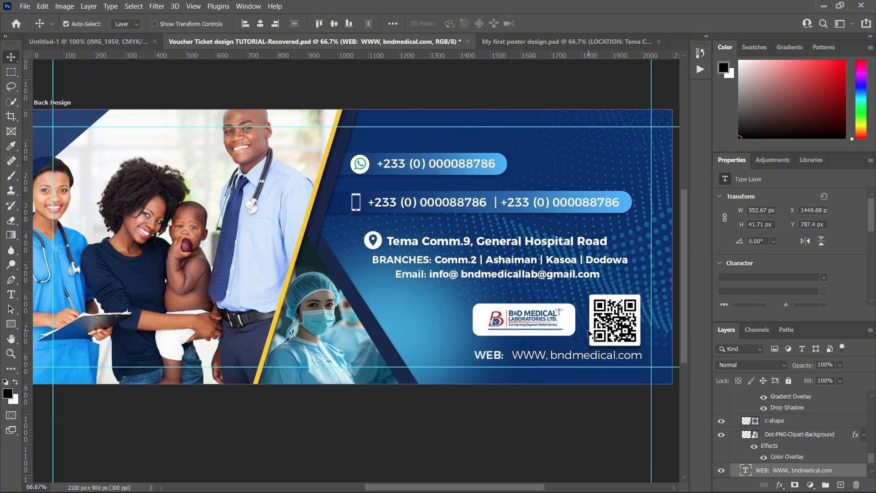
{"action": "key", "text": "Left"}
{"action": "key", "text": "Left"}
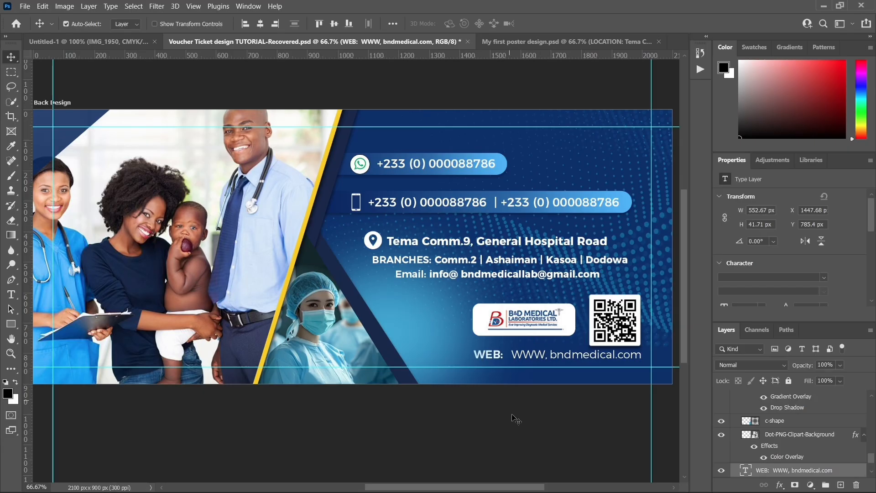
{"action": "double_click", "coordinate": [525, 355]}
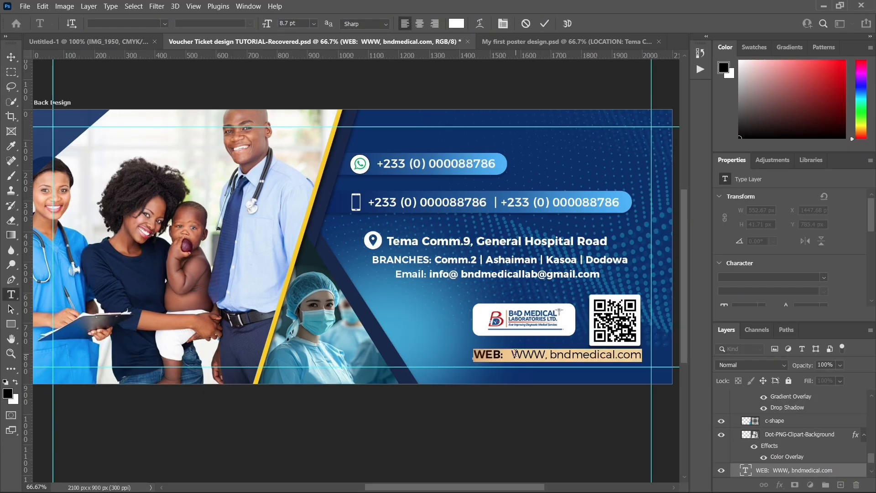
{"action": "left_click", "coordinate": [515, 354]}
{"action": "key", "text": "BackSpace"}
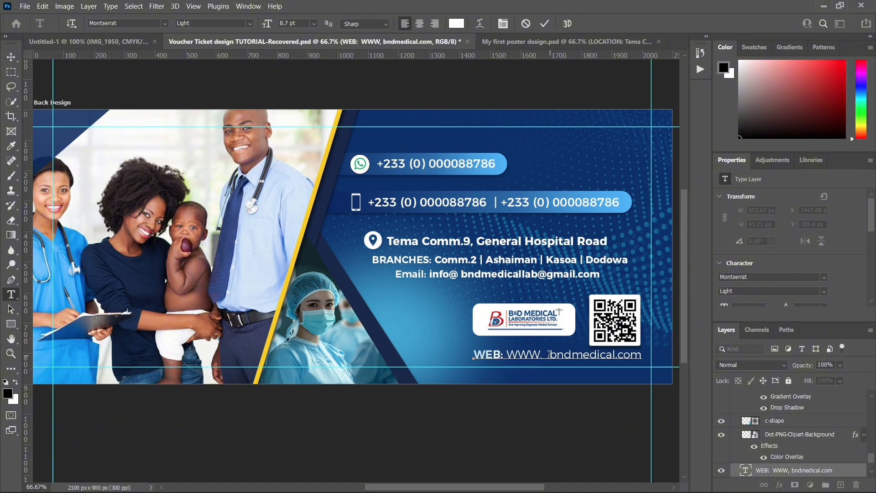
{"action": "key", "text": "Delete"}
{"action": "key", "text": "Delete"}
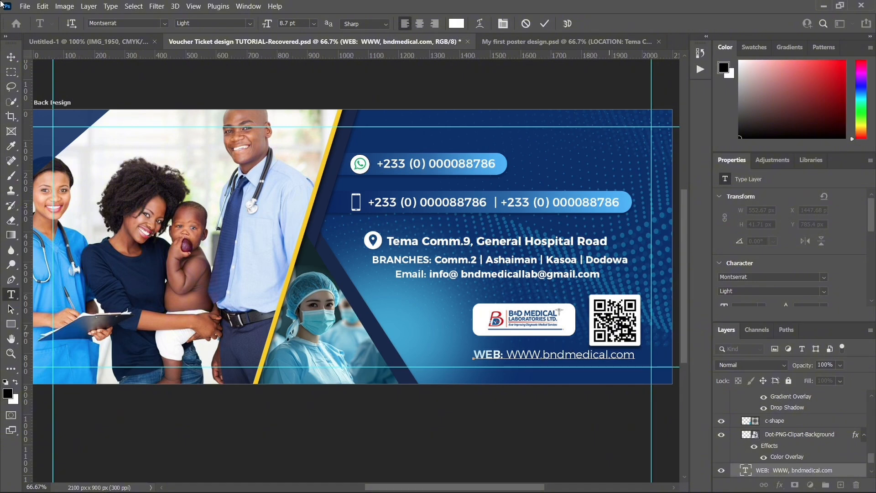
{"action": "left_click", "coordinate": [11, 57]}
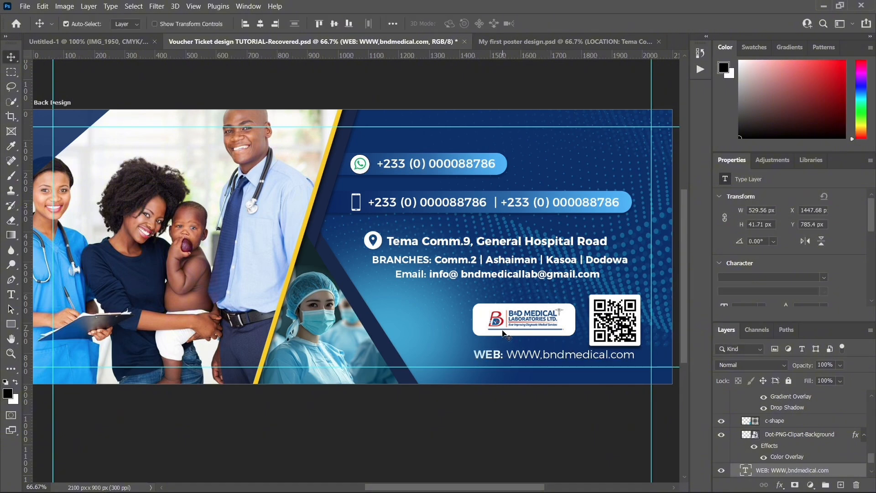
- Nudge the web address line about 6 px right to centre it under the logo box and QR code
{"action": "key", "text": "Right"}
{"action": "key", "text": "Right"}
{"action": "key", "text": "Right"}
{"action": "key", "text": "Right"}
{"action": "key", "text": "Right"}
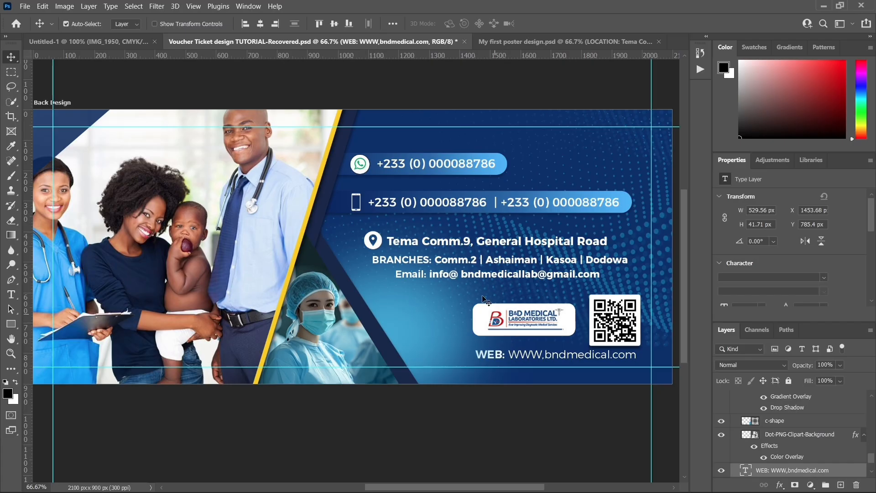
- Narrow the white rounded rectangle behind the logo to 300 px wide and shift it right to X 1492 px
{"action": "left_click", "coordinate": [565, 331]}
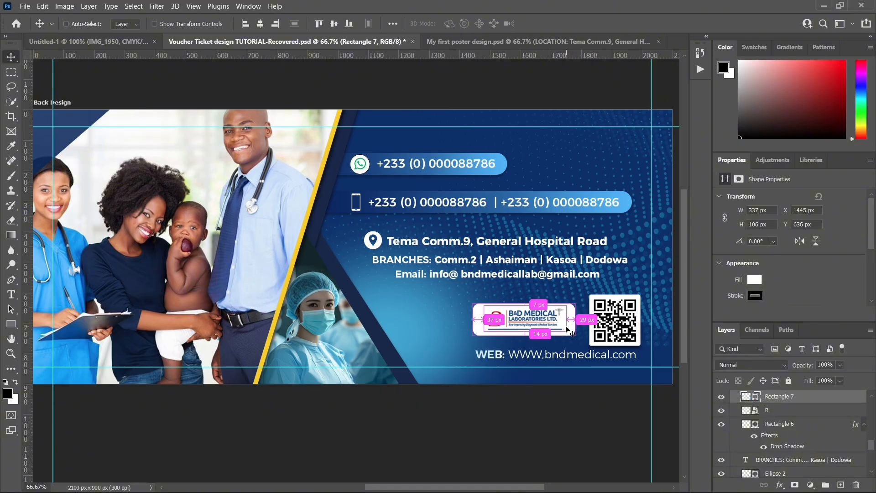
{"action": "key", "text": "ctrl+t"}
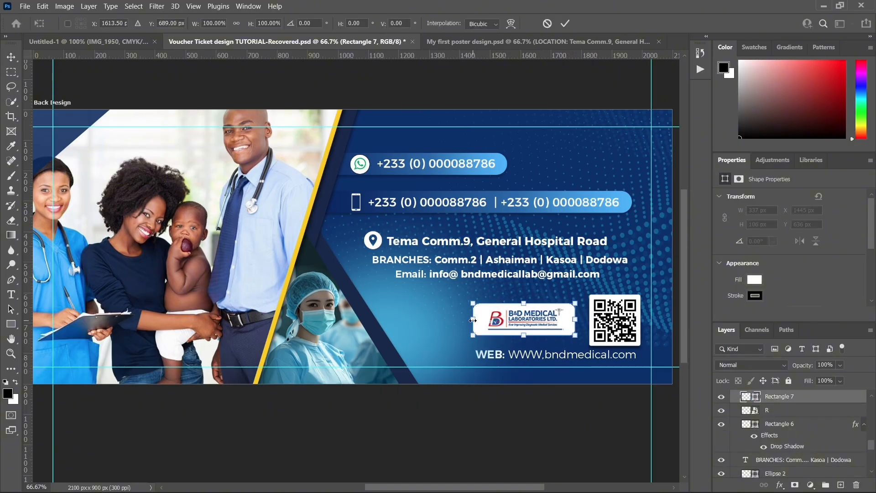
{"action": "left_click_drag", "start_coordinate": [473, 320], "coordinate": [481, 320]}
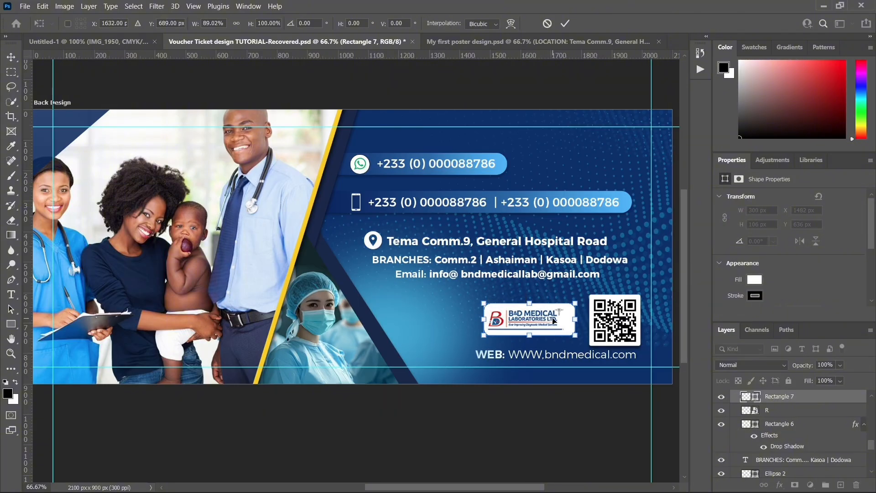
{"action": "key", "text": "shift+Right"}
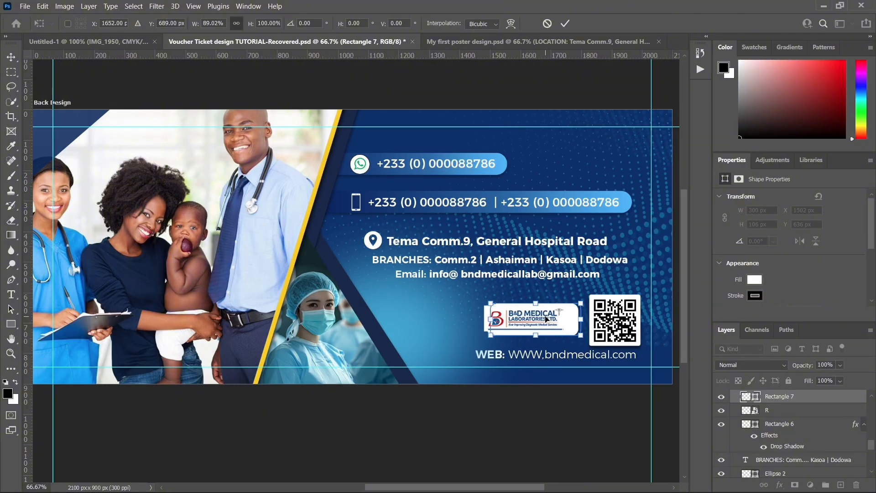
{"action": "key", "text": "Return"}
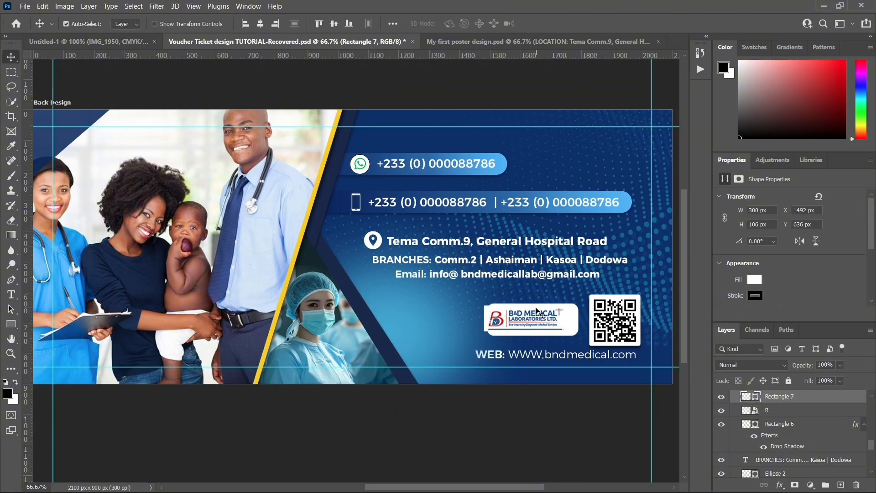
- Shift the logo right to X 1512 px inside its white box and move the web address line to about X 1474, Y 793 px
{"action": "key", "text": "ctrl+v"}
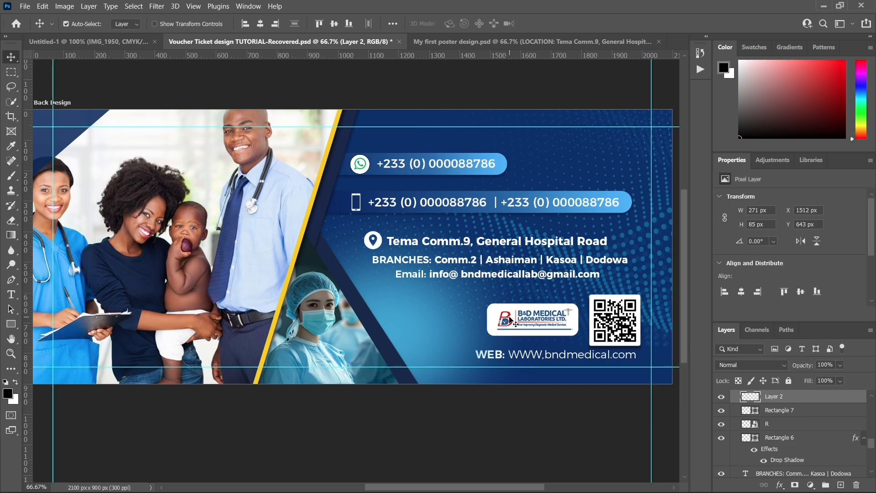
{"action": "left_click", "coordinate": [538, 361]}
{"action": "key", "text": "shift+Right"}
{"action": "key", "text": "shift+Right"}
{"action": "key", "text": "shift+Right"}
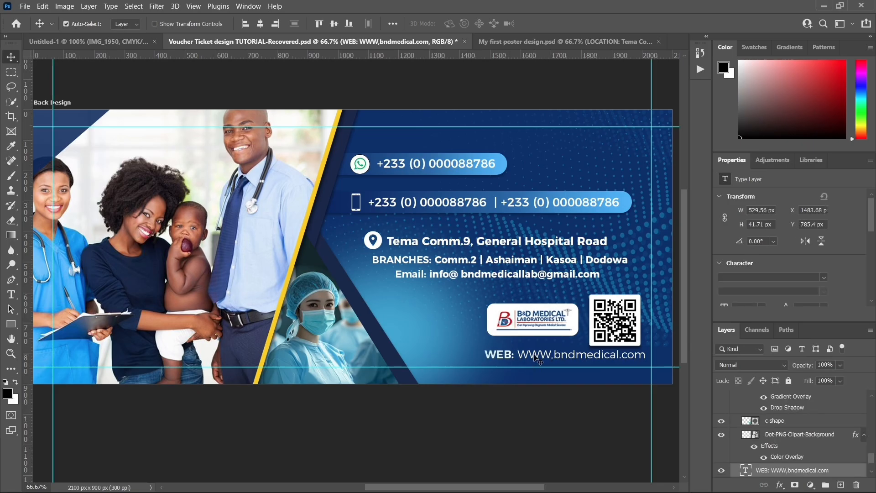
{"action": "key", "text": "shift+Down"}
{"action": "key", "text": "shift+Left"}
{"action": "key", "text": "Down"}
{"action": "key", "text": "Up"}
{"action": "key", "text": "Up"}
{"action": "key", "text": "Up"}
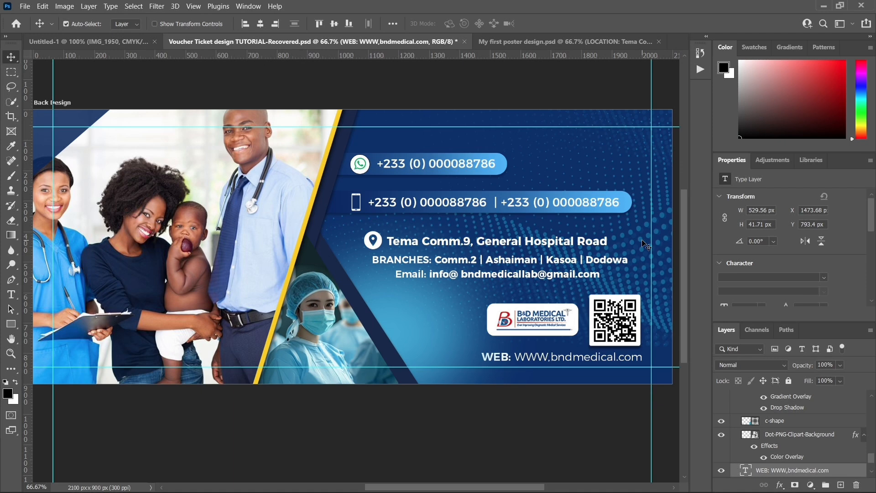
- Rotate the background dot pattern to 1.16°, move it to X 818, Y -95 px and lower its opacity to 60%
{"action": "key", "text": "ctrl+minus"}
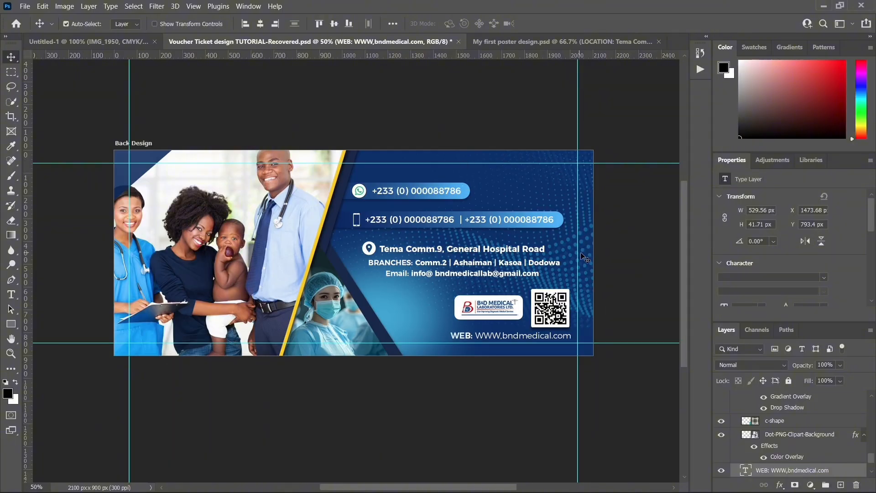
{"action": "left_click", "coordinate": [565, 246]}
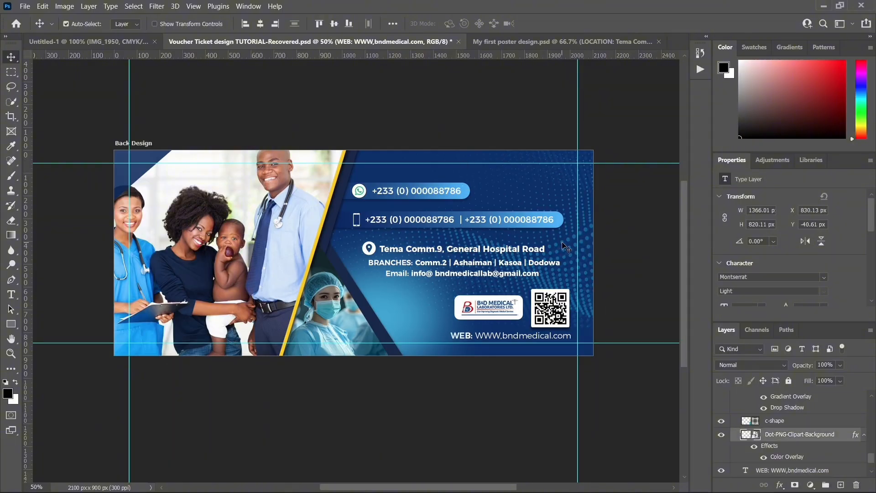
{"action": "key", "text": "ctrl+t"}
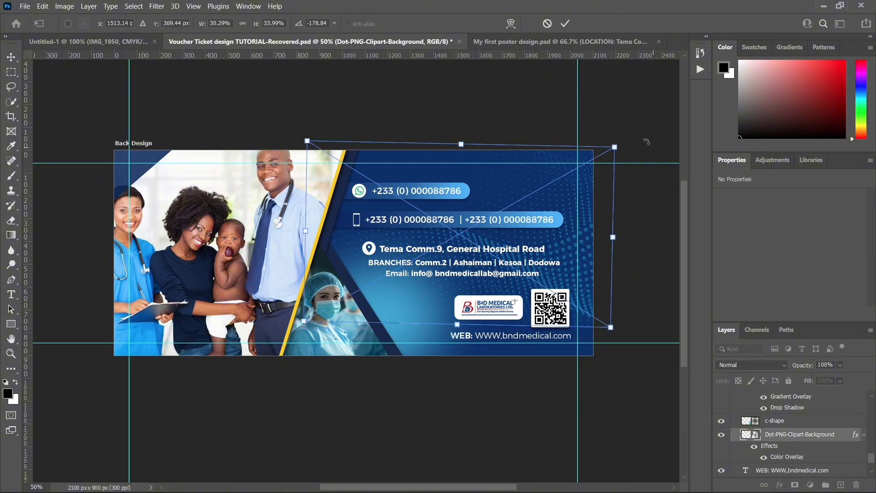
{"action": "left_click_drag", "start_coordinate": [645, 142], "coordinate": [379, 268]}
{"action": "left_click_drag", "start_coordinate": [409, 234], "coordinate": [409, 234]}
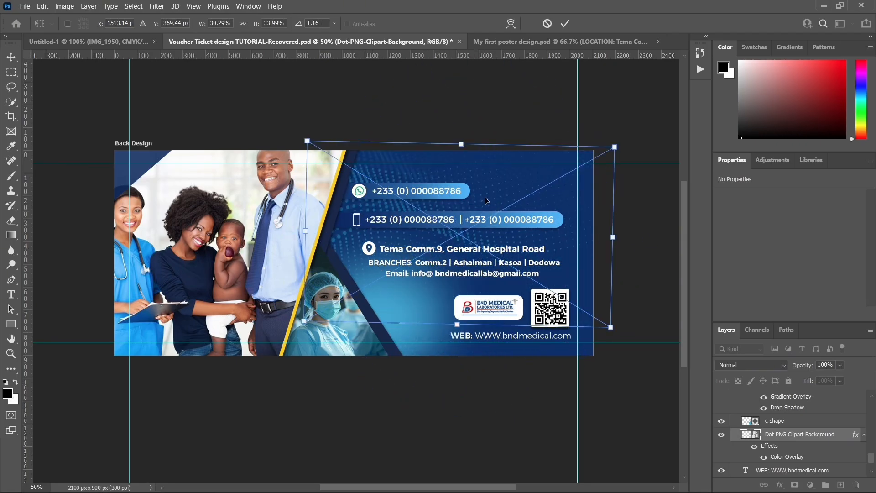
{"action": "left_click_drag", "start_coordinate": [486, 201], "coordinate": [486, 189]}
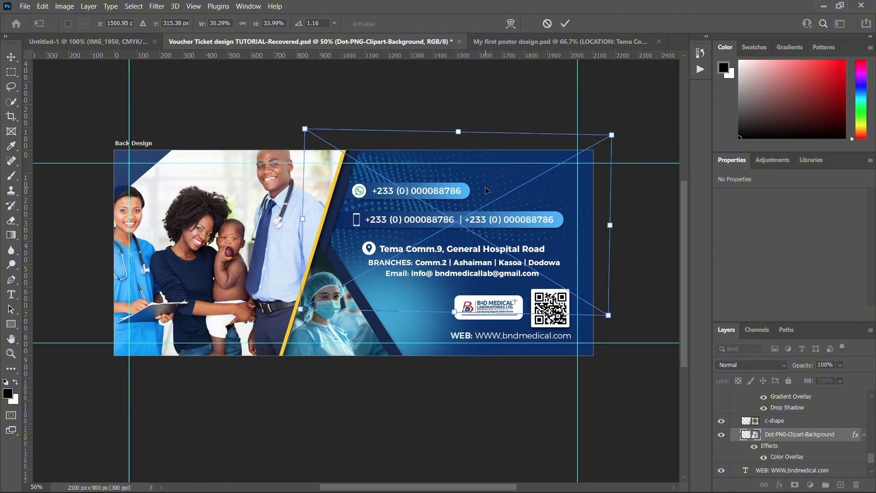
{"action": "key", "text": "Return"}
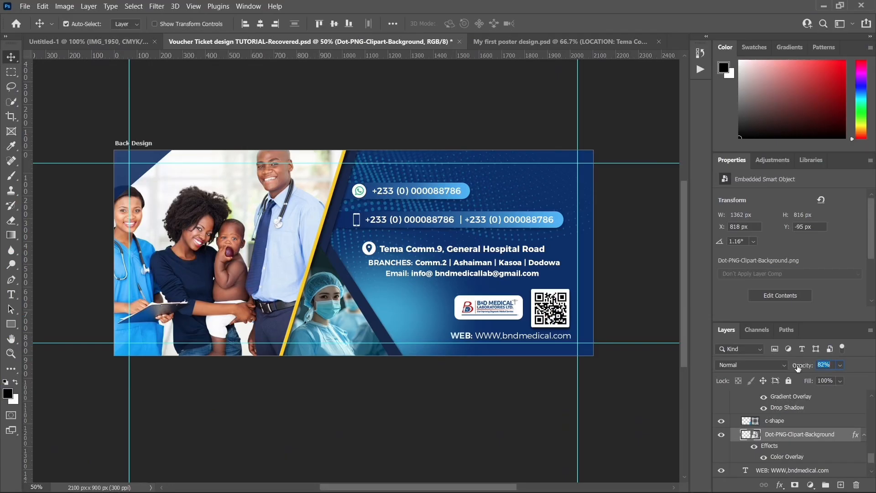
{"action": "left_click_drag", "start_coordinate": [797, 368], "coordinate": [794, 368]}
{"action": "left_click", "coordinate": [369, 175]}
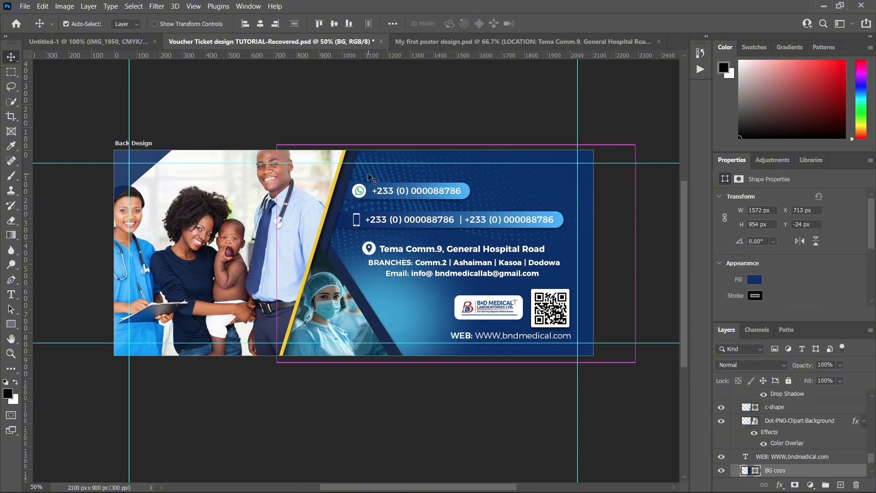
{"action": "key", "text": "ctrl+j"}
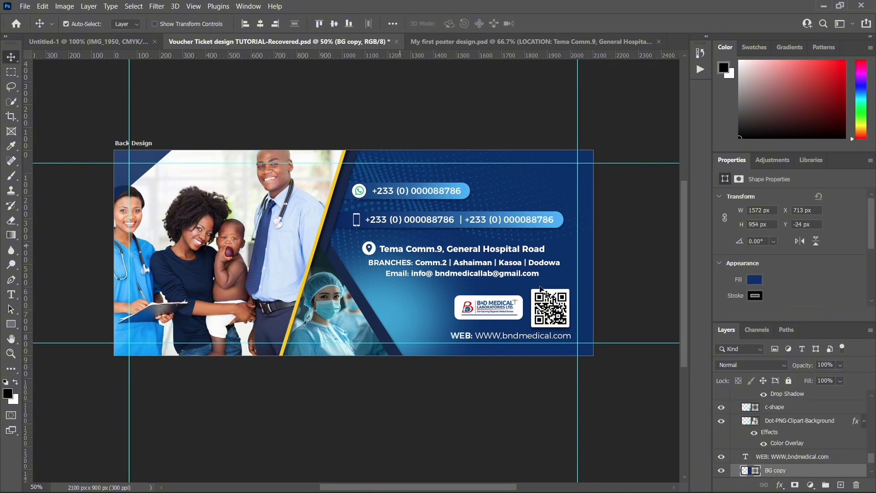
{"action": "scroll", "coordinate": [792, 460], "scroll_direction": "down", "scroll_amount": 2}
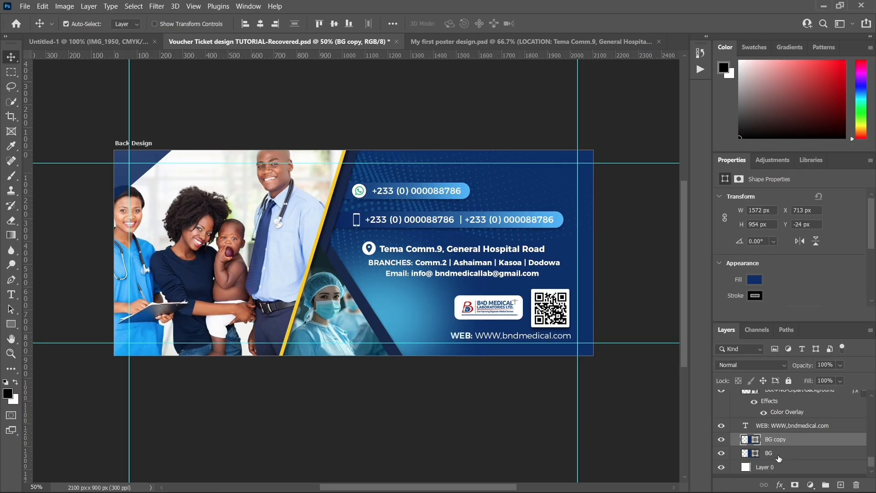
{"action": "key", "text": "Delete"}
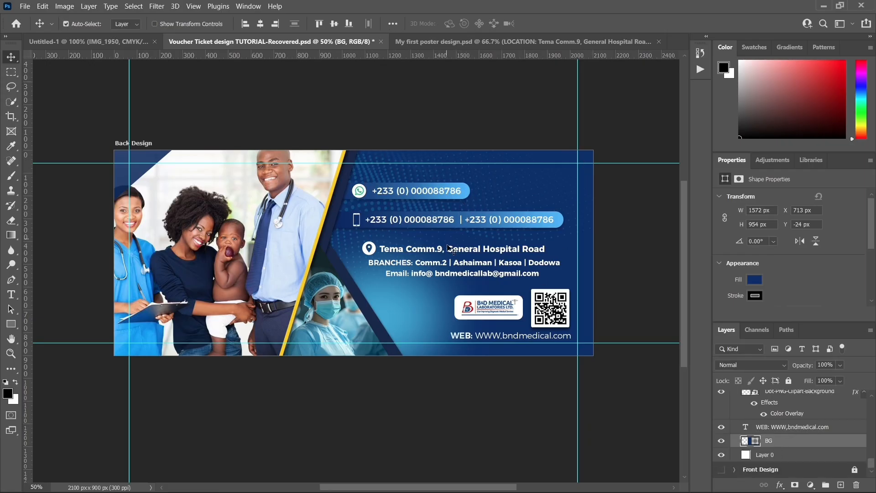
{"action": "left_click", "coordinate": [379, 319]}
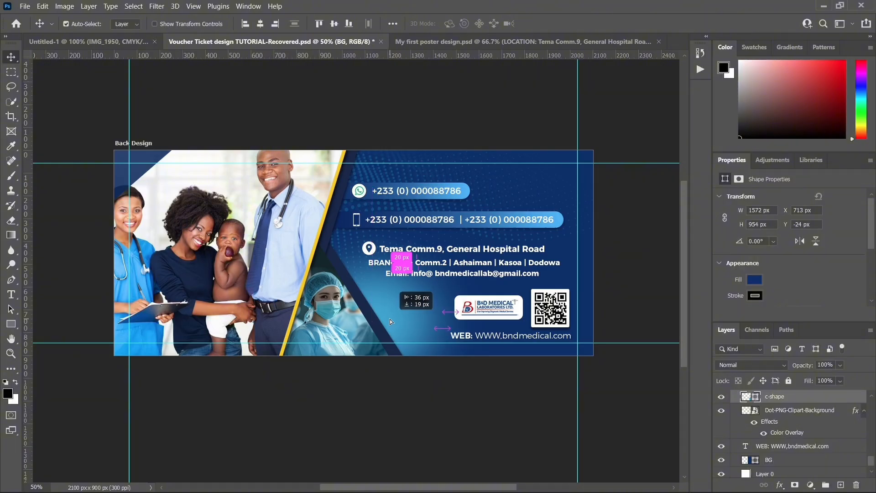
{"action": "left_click", "coordinate": [372, 178]}
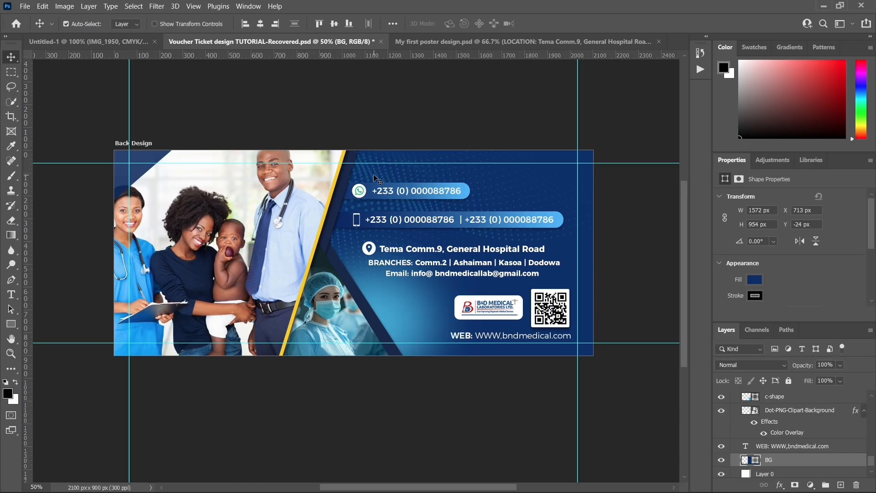
- Duplicate the dot pattern, rotate the copy 180°, move it to X 787, Y 111 px and lower its opacity
{"action": "left_click", "coordinate": [94, 43]}
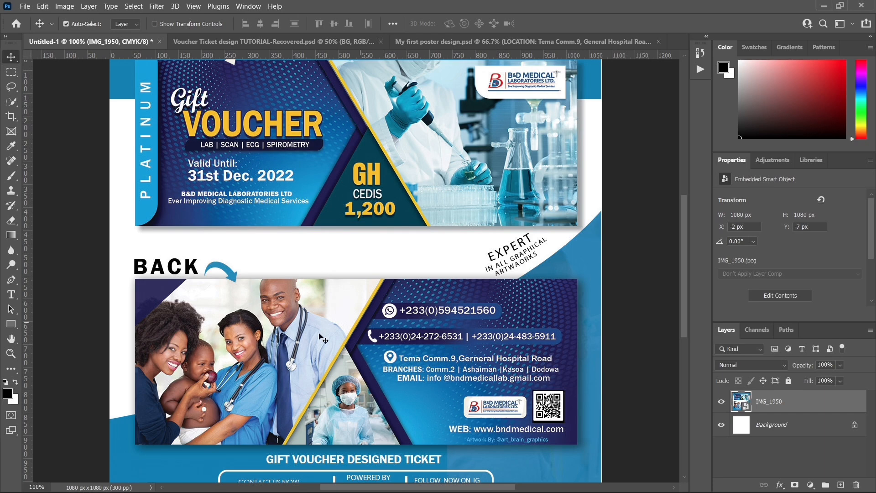
{"action": "left_click", "coordinate": [294, 42]}
{"action": "left_click", "coordinate": [370, 167]}
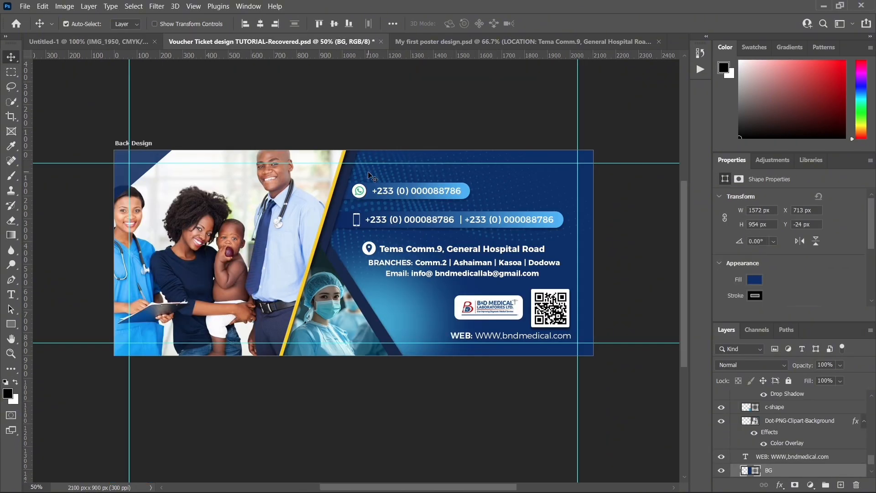
{"action": "left_click", "coordinate": [369, 176]}
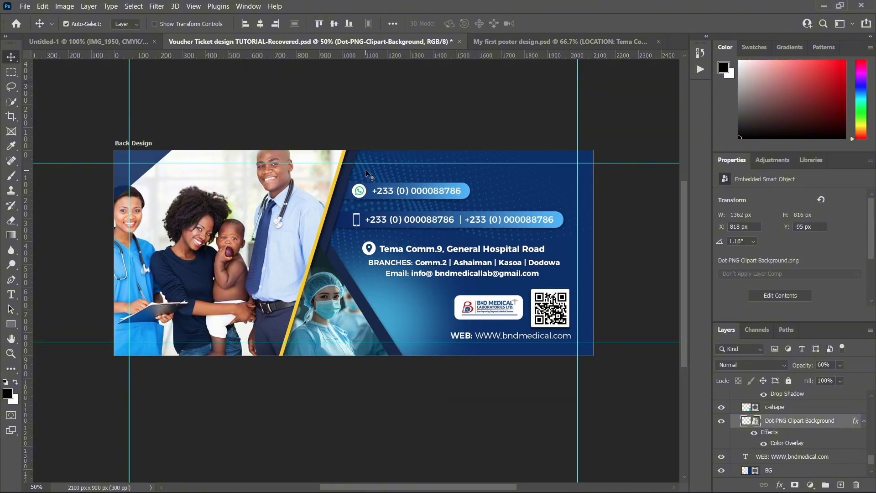
{"action": "key", "text": "ctrl+j"}
{"action": "key", "text": "ctrl+t"}
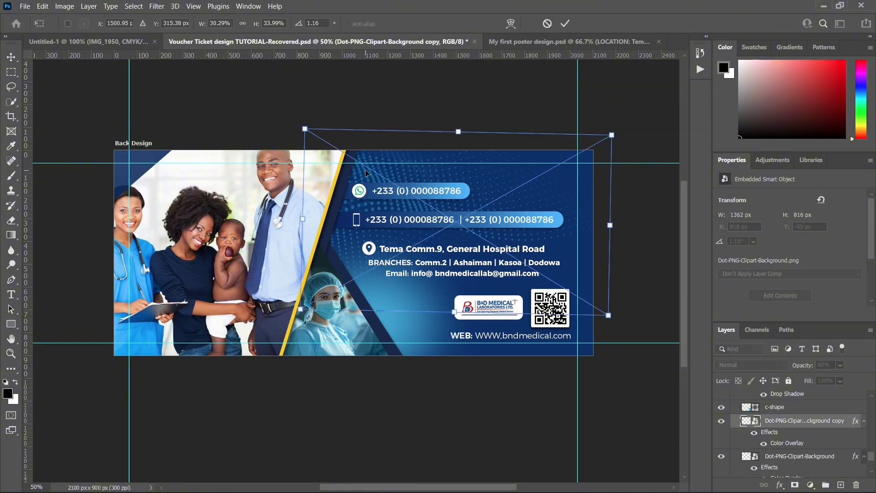
{"action": "left_click_drag", "start_coordinate": [646, 164], "coordinate": [418, 248]}
{"action": "left_click_drag", "start_coordinate": [534, 186], "coordinate": [534, 234]}
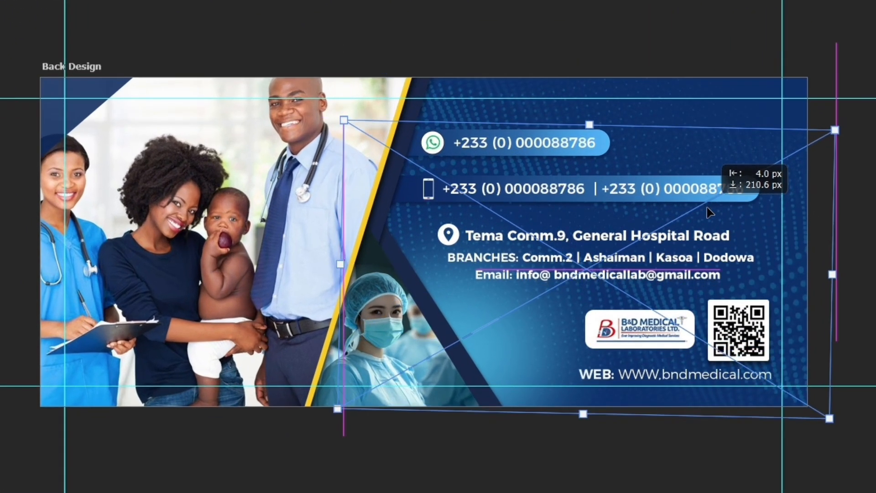
{"action": "left_click_drag", "start_coordinate": [708, 212], "coordinate": [698, 209]}
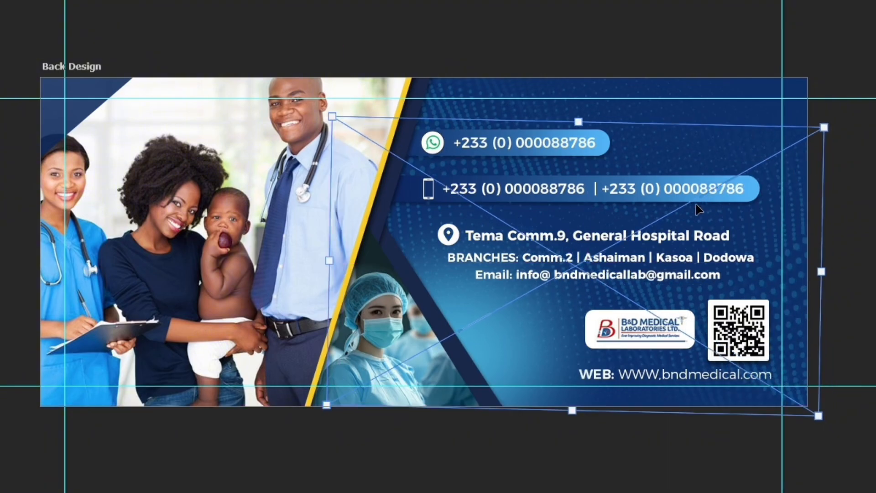
{"action": "key", "text": "Return"}
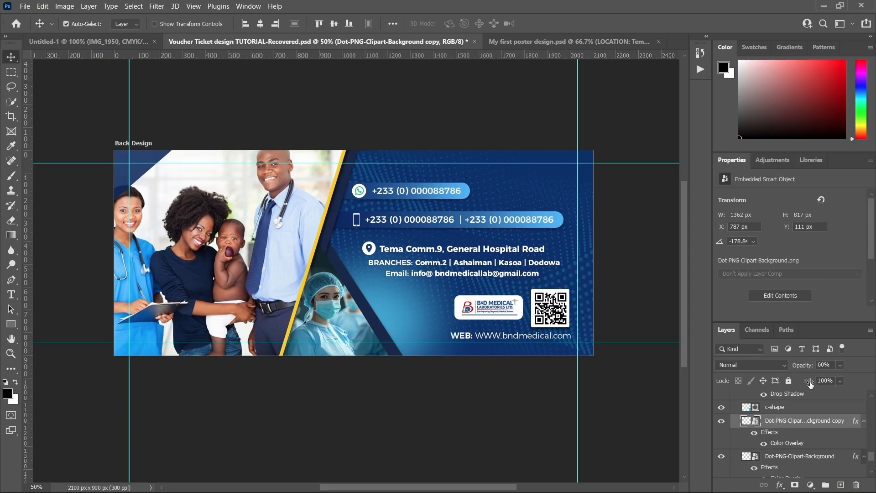
{"action": "left_click_drag", "start_coordinate": [808, 368], "coordinate": [796, 368]}
- Draw a black rectangle about 130 × 612 px above the dot patterns, behind the contact details, and rotate it about 24.36°
{"action": "left_click", "coordinate": [841, 485]}
{"action": "left_click", "coordinate": [11, 324]}
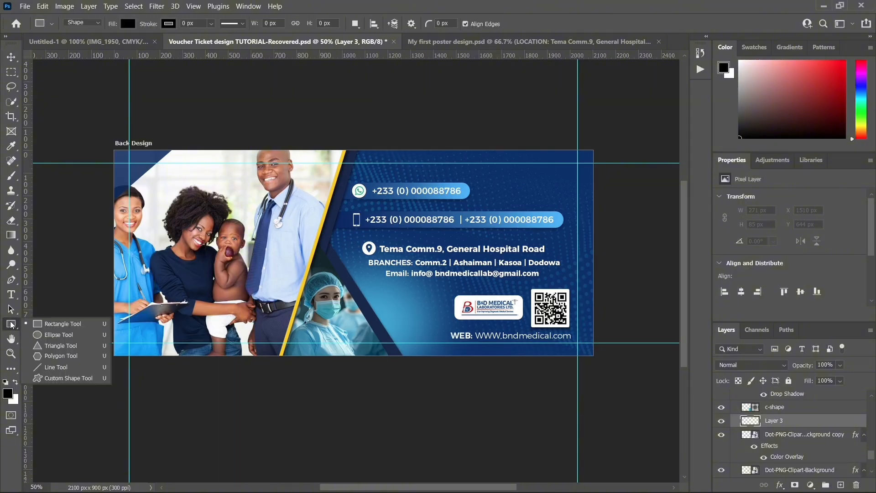
{"action": "left_click", "coordinate": [44, 327]}
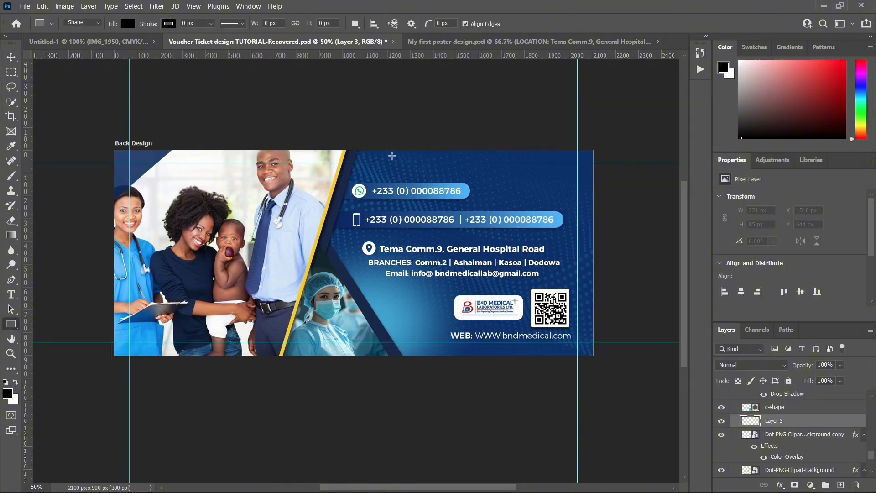
{"action": "left_click_drag", "start_coordinate": [504, 141], "coordinate": [506, 279]}
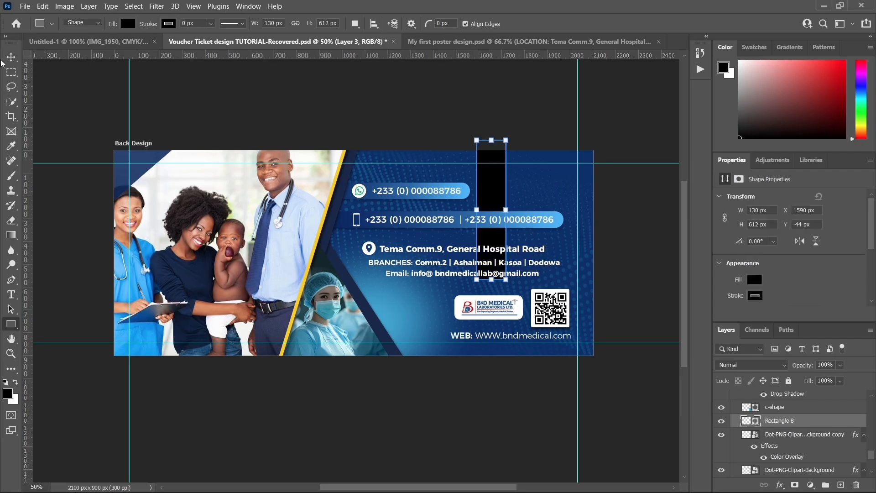
{"action": "key", "text": "v"}
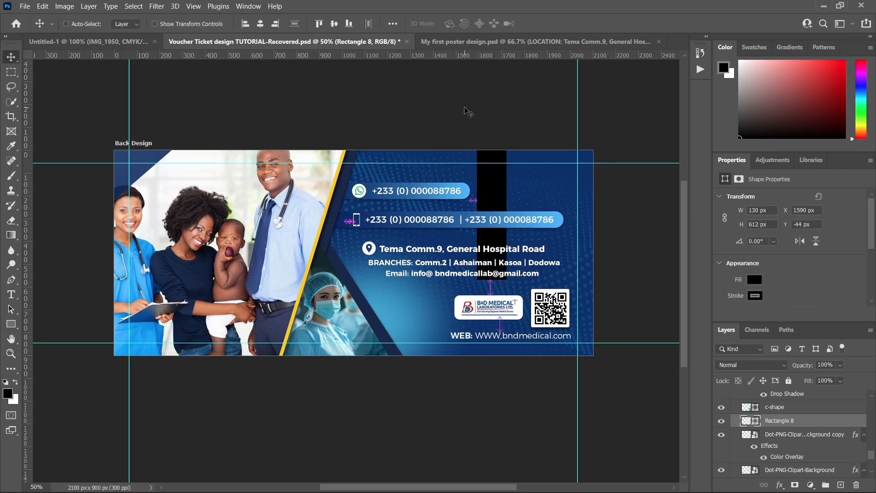
{"action": "key", "text": "ctrl+t"}
{"action": "left_click_drag", "start_coordinate": [519, 127], "coordinate": [546, 151]}
{"action": "key", "text": "Return"}
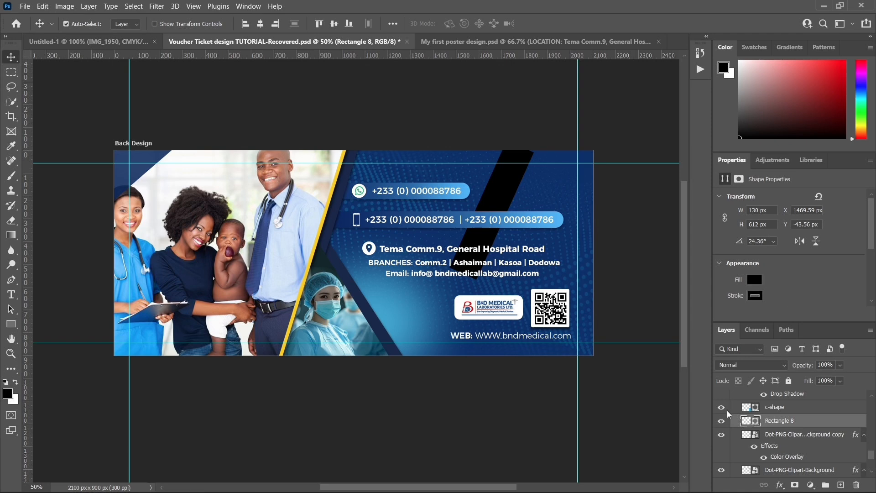
- Fill the slanted rectangle with blue 0863ec and feather its shape mask by 81 px
{"action": "double_click", "coordinate": [749, 420]}
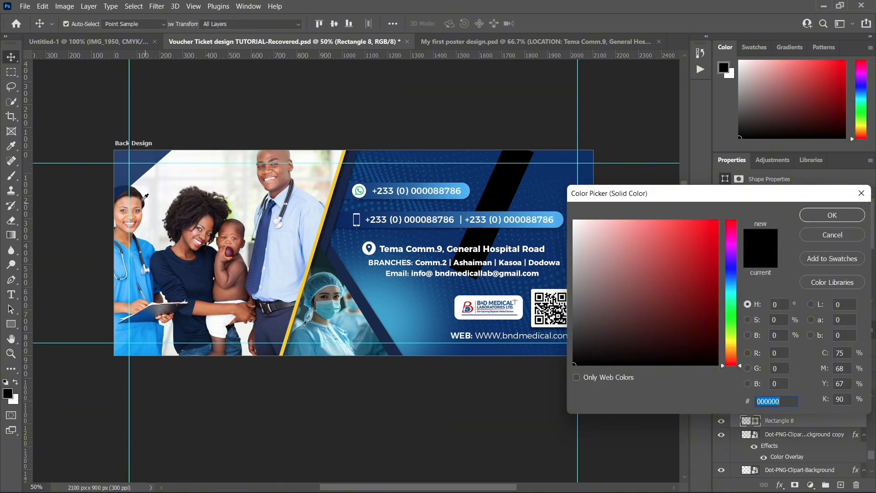
{"action": "left_click", "coordinate": [149, 256]}
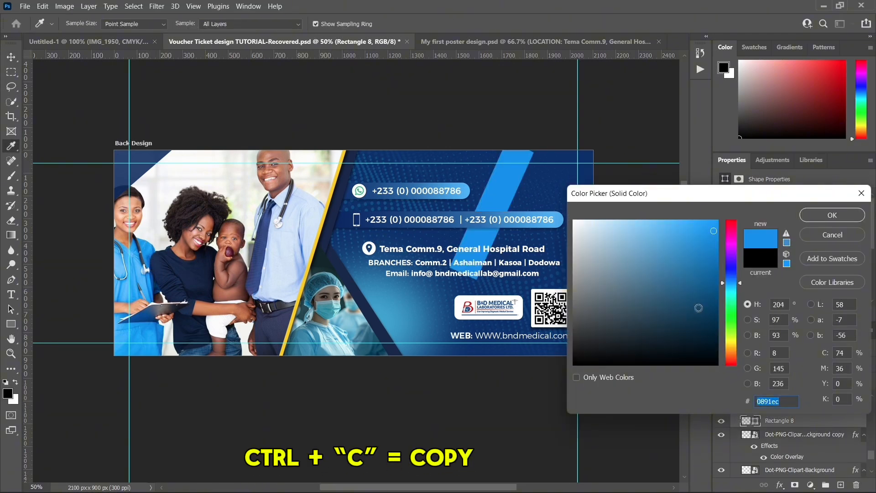
{"action": "left_click_drag", "start_coordinate": [737, 284], "coordinate": [732, 278]}
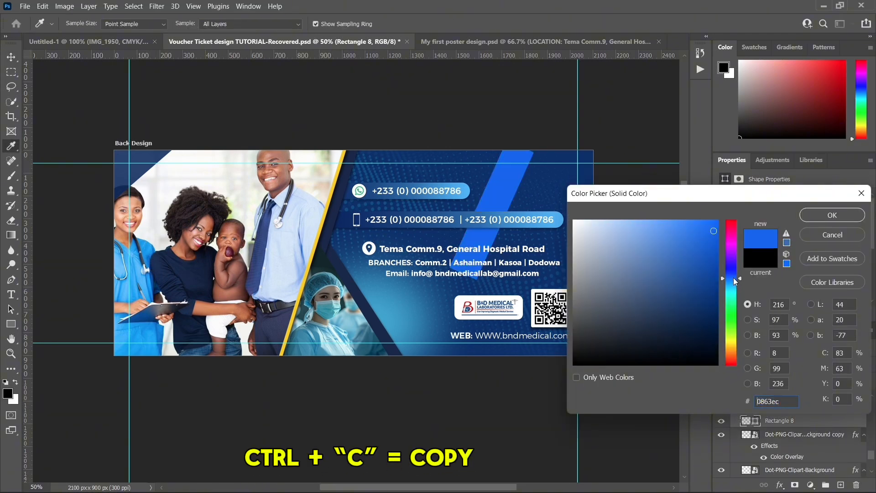
{"action": "left_click", "coordinate": [815, 215]}
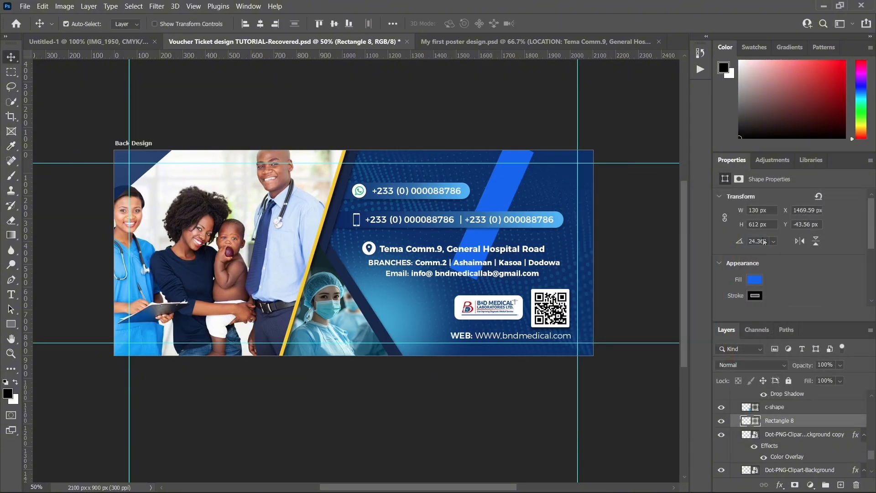
{"action": "left_click", "coordinate": [738, 179]}
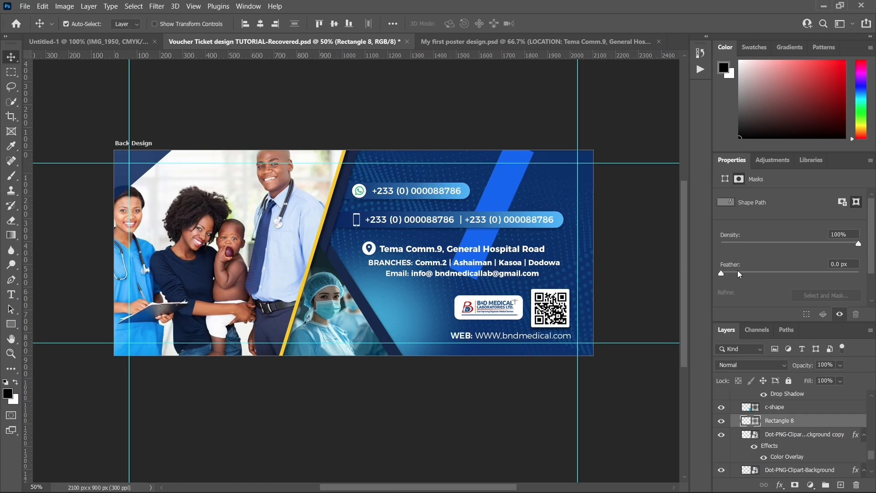
{"action": "left_click_drag", "start_coordinate": [721, 274], "coordinate": [804, 274]}
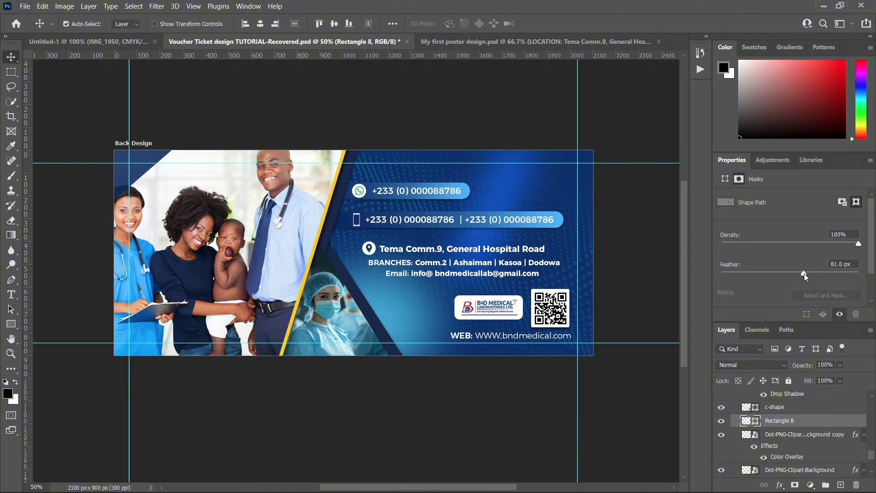
- Change the fill of the slanted, feathered rectangle behind the contact details to dark blue 09318c
{"action": "left_click", "coordinate": [749, 420]}
{"action": "double_click", "coordinate": [750, 420]}
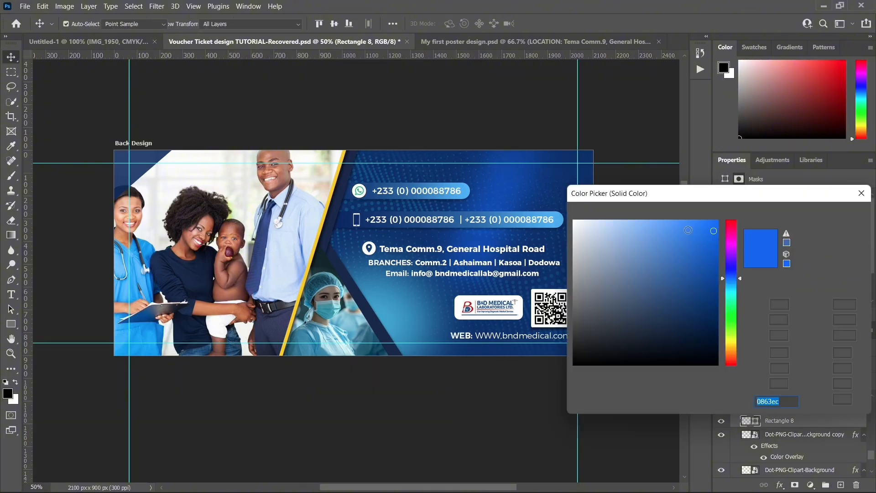
{"action": "left_click", "coordinate": [348, 275]}
{"action": "left_click_drag", "start_coordinate": [711, 307], "coordinate": [709, 285]}
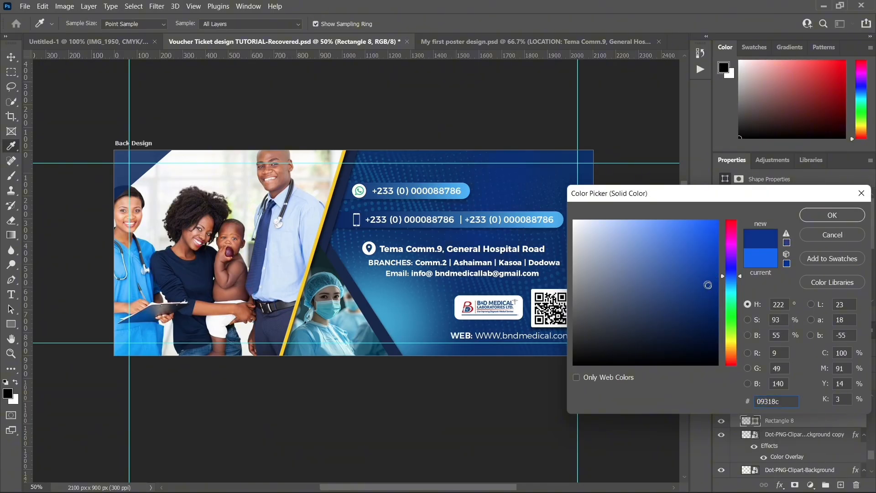
{"action": "left_click", "coordinate": [803, 214]}
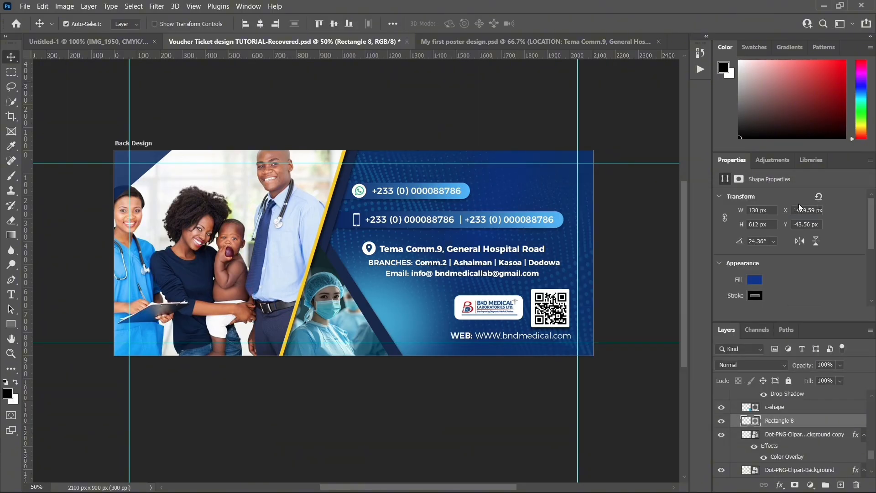
- Enlarge the slanted rectangle to about 131% width and 112% height and rotate it about 2.85° clockwise
{"action": "key", "text": "ctrl+t"}
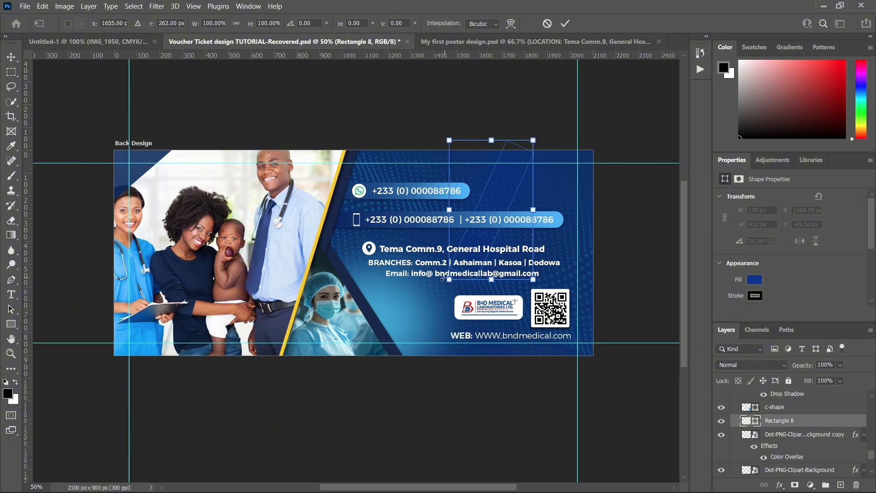
{"action": "left_click_drag", "start_coordinate": [449, 280], "coordinate": [428, 291]}
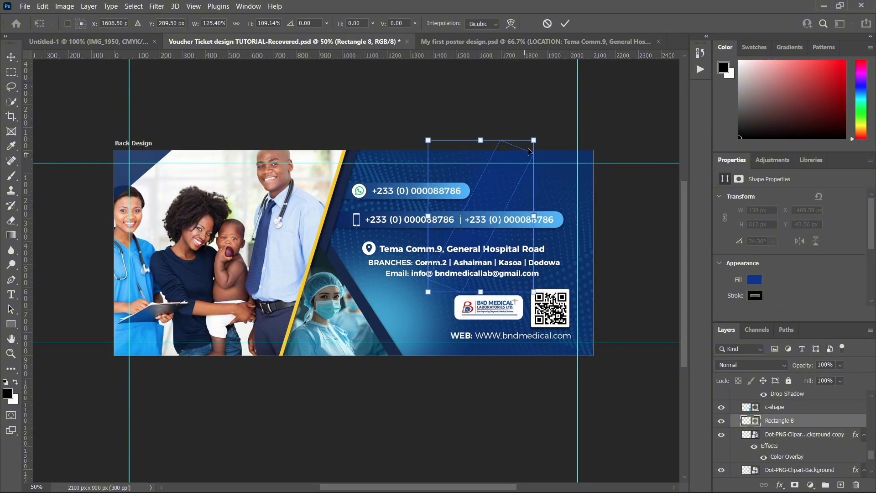
{"action": "left_click_drag", "start_coordinate": [536, 136], "coordinate": [562, 119]}
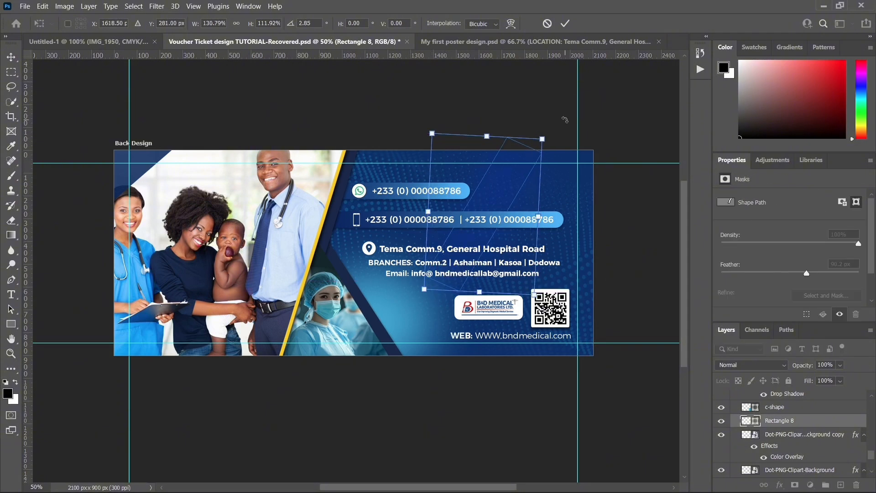
{"action": "key", "text": "Return"}
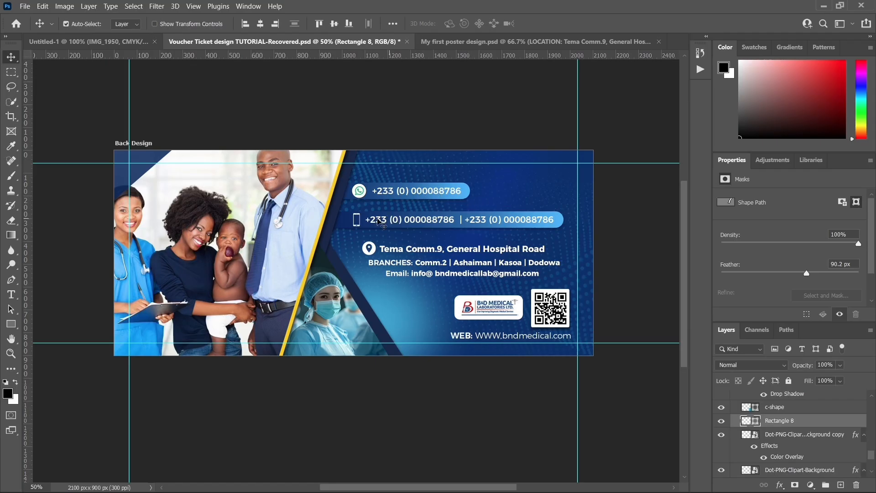
- Darken the fill of the BG background shape to navy 082350
{"action": "left_click", "coordinate": [592, 181]}
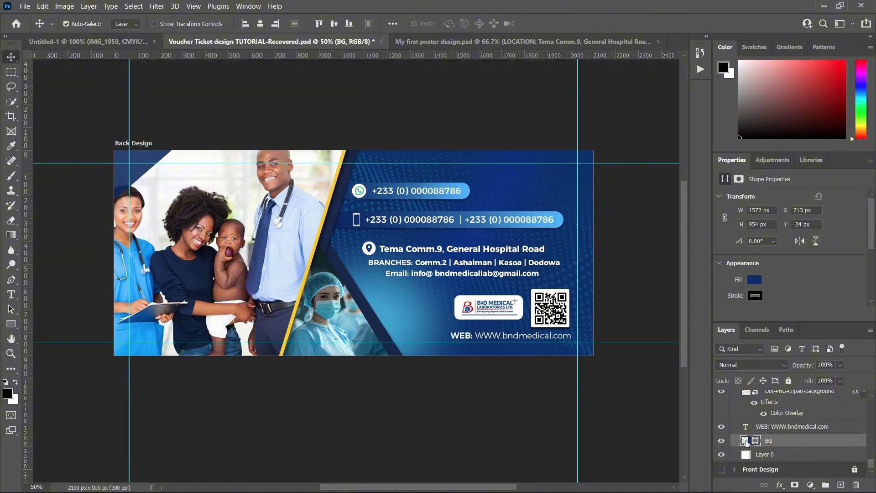
{"action": "double_click", "coordinate": [745, 441]}
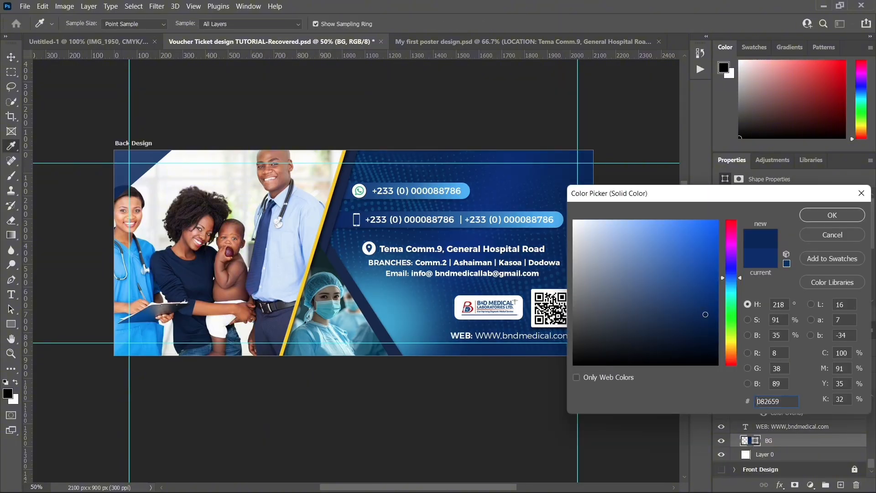
{"action": "left_click_drag", "start_coordinate": [705, 317], "coordinate": [704, 320]}
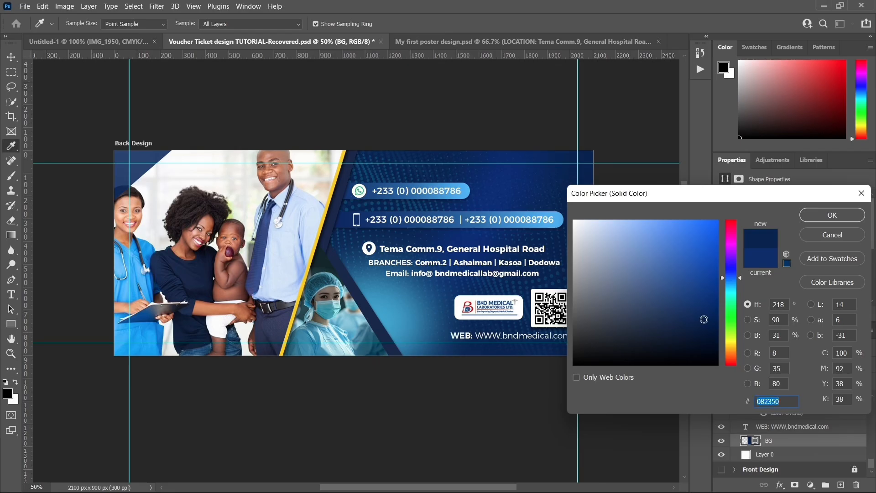
{"action": "left_click", "coordinate": [808, 217]}
- Set the fill of the corner shape above the family photo to blue 09265d
{"action": "left_click", "coordinate": [140, 177]}
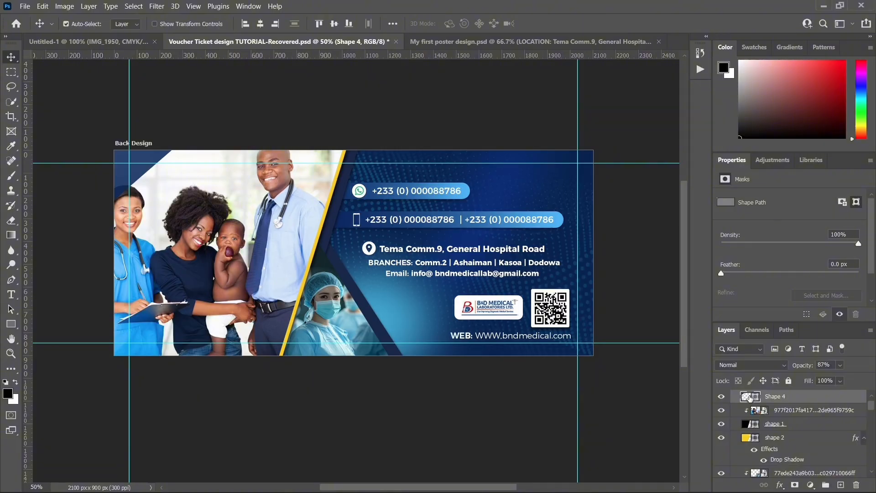
{"action": "double_click", "coordinate": [750, 398]}
{"action": "left_click", "coordinate": [211, 275]}
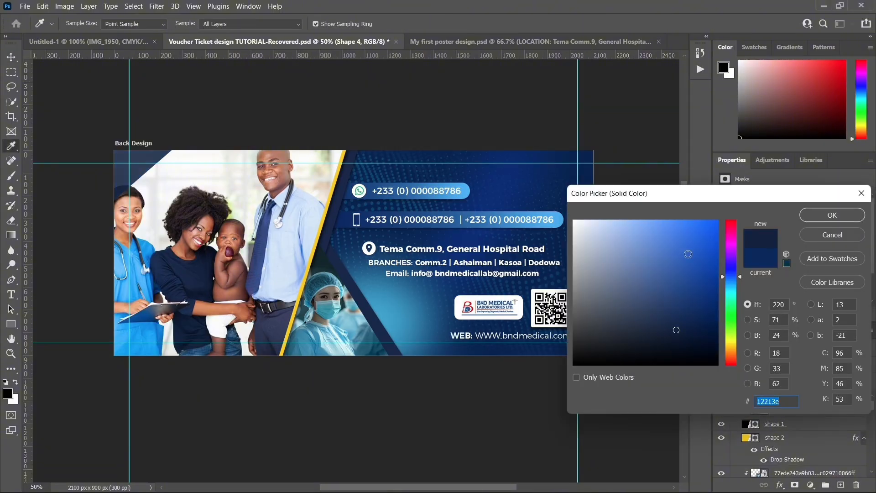
{"action": "left_click_drag", "start_coordinate": [710, 326], "coordinate": [707, 318]}
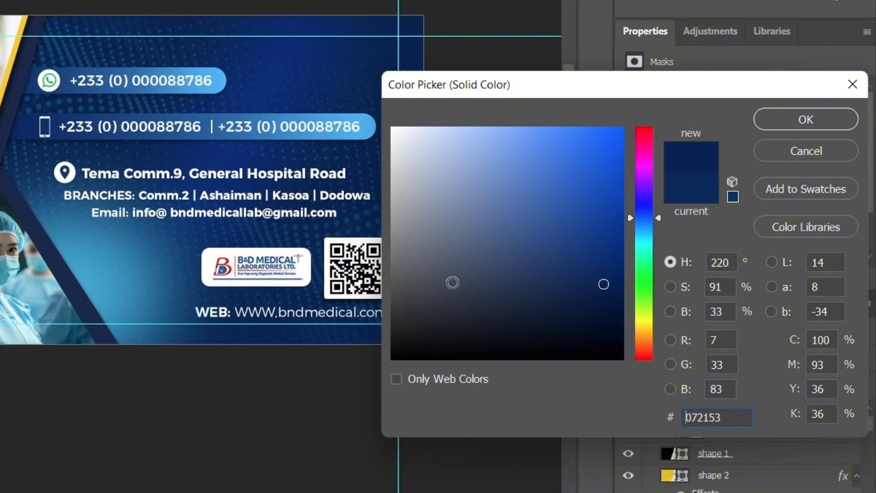
{"action": "left_click", "coordinate": [608, 274]}
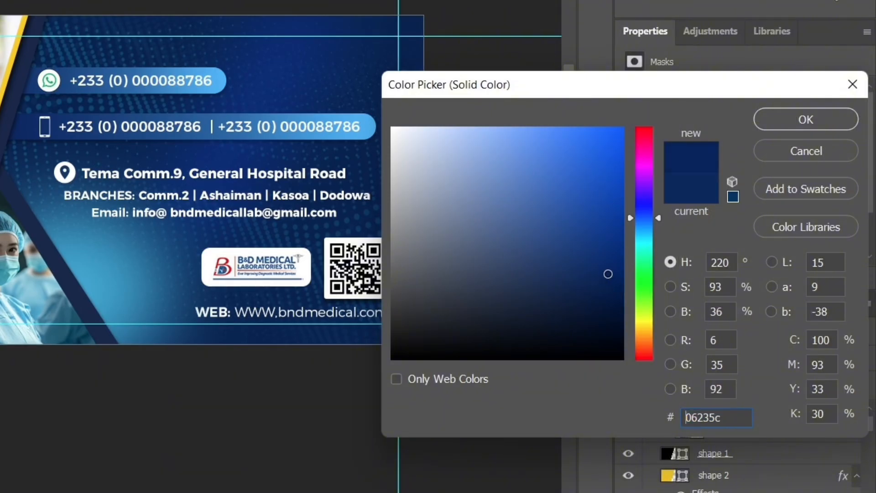
{"action": "mouse_move", "coordinate": [591, 280]}
{"action": "left_mouse_down"}
{"action": "mouse_move", "coordinate": [598, 290]}
{"action": "mouse_move", "coordinate": [588, 292]}
{"action": "left_mouse_up"}
{"action": "left_click", "coordinate": [599, 275]}
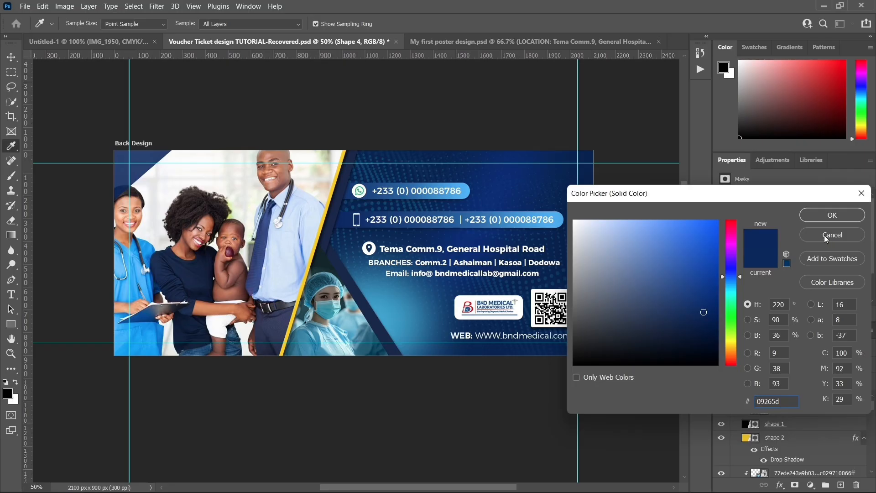
{"action": "left_click", "coordinate": [823, 215]}
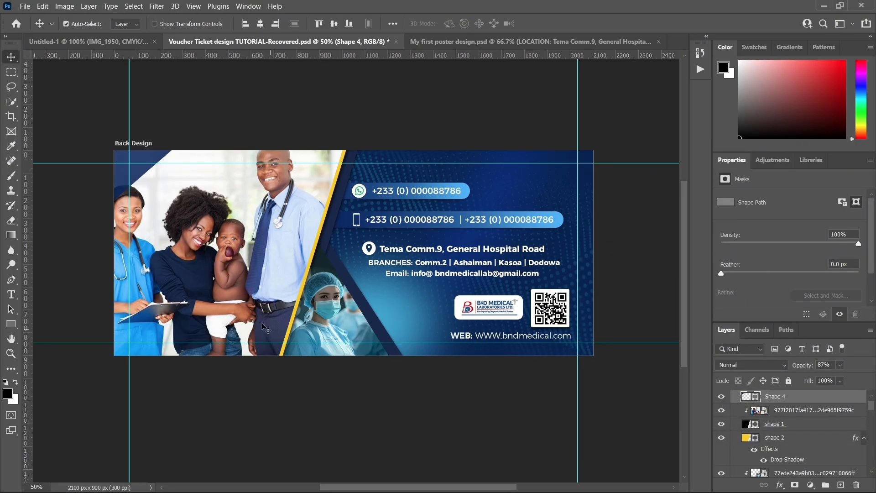
- Enlarge the family photo to 1498 × 997 px and place it at X -284, Y -21 px inside its clipping shape
{"action": "left_click", "coordinate": [232, 281]}
{"action": "key", "text": "ctrl+t"}
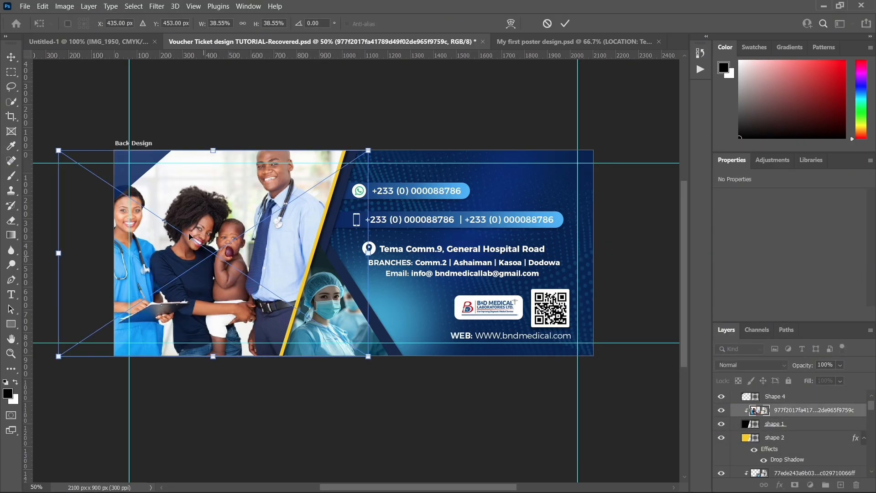
{"action": "left_click_drag", "start_coordinate": [213, 150], "coordinate": [221, 135]}
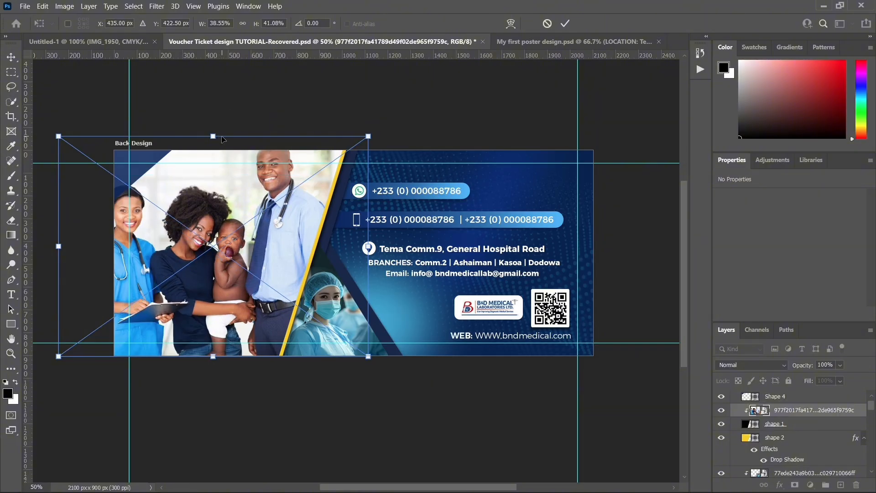
{"action": "left_click_drag", "start_coordinate": [368, 136], "coordinate": [399, 128]}
{"action": "mouse_move", "coordinate": [251, 224]}
{"action": "left_mouse_down"}
{"action": "mouse_move", "coordinate": [246, 243]}
{"action": "mouse_move", "coordinate": [239, 232]}
{"action": "left_mouse_up"}
{"action": "key", "text": "Return"}
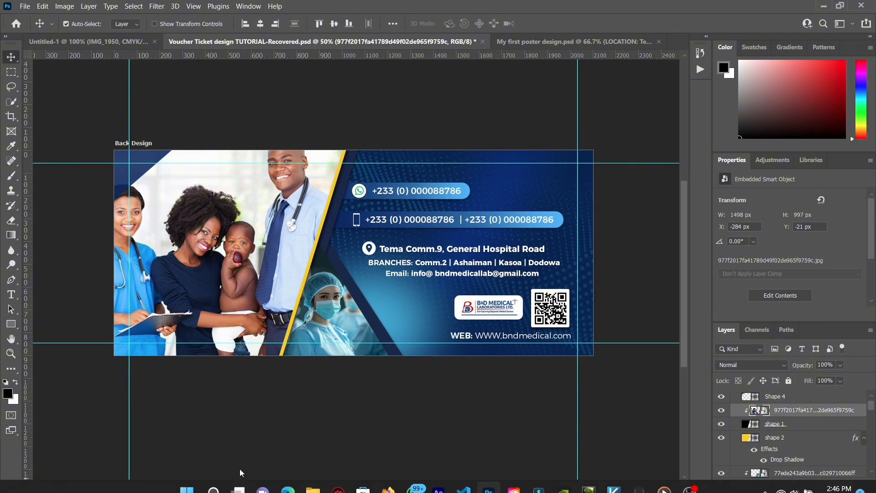
- Compare the back design with the reference voucher in the Untitled-1 document and examine it at different magnifications
{"action": "left_click", "coordinate": [89, 40]}
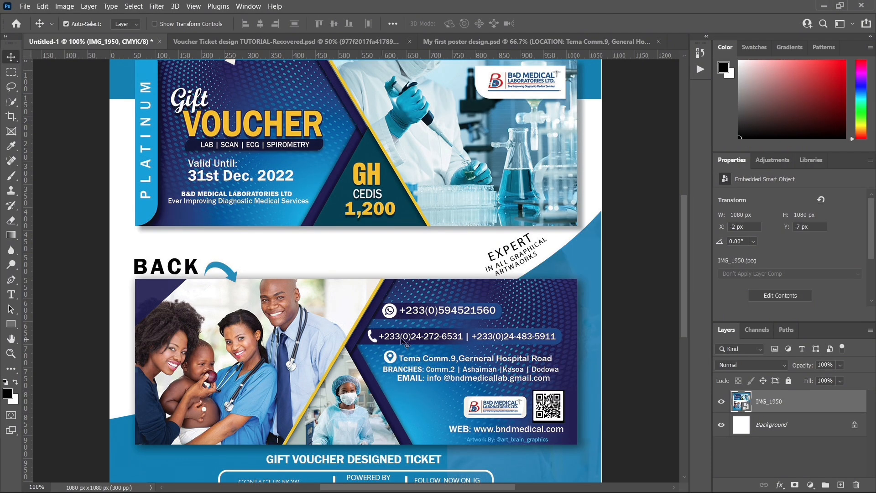
{"action": "left_click", "coordinate": [303, 44]}
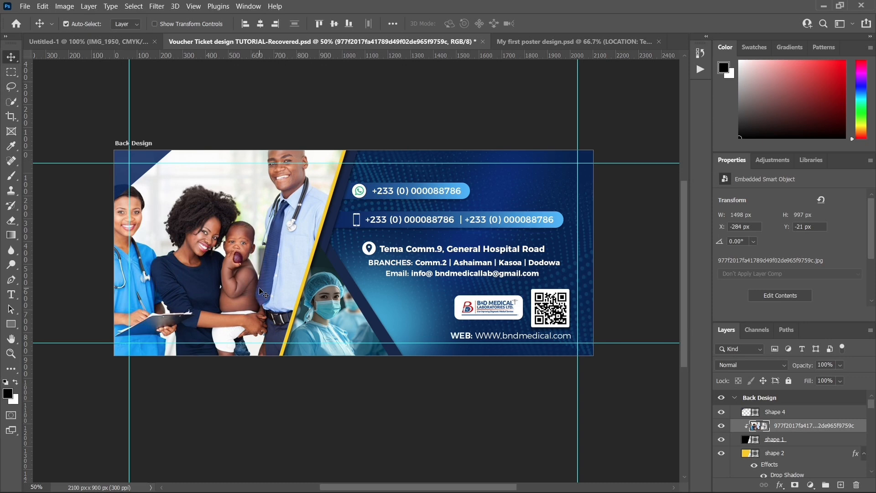
{"action": "key", "text": "ctrl+plus"}
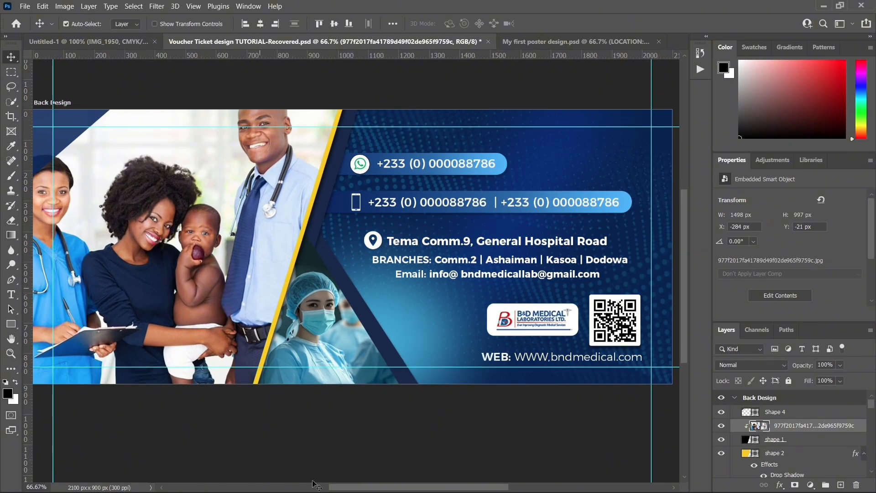
{"action": "left_click_drag", "start_coordinate": [340, 487], "coordinate": [322, 481]}
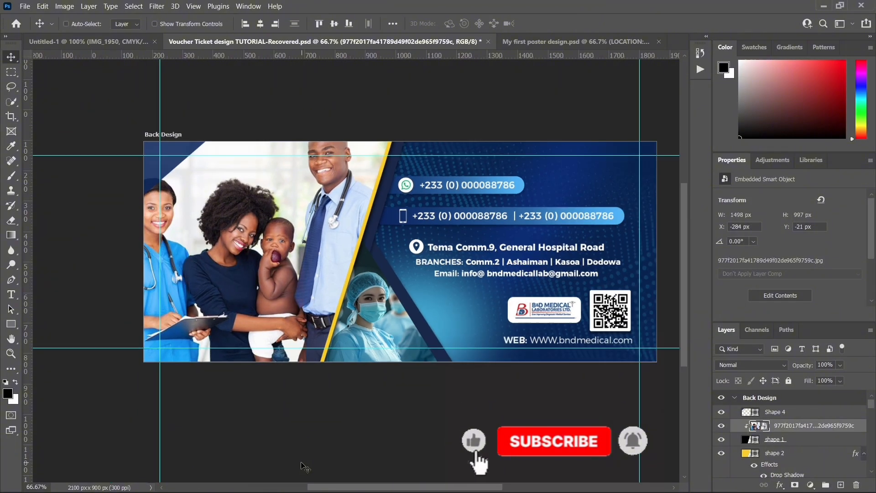
{"action": "key", "text": "ctrl+minus"}
{"action": "scroll", "coordinate": [366, 480], "scroll_direction": "right", "scroll_amount": 3}
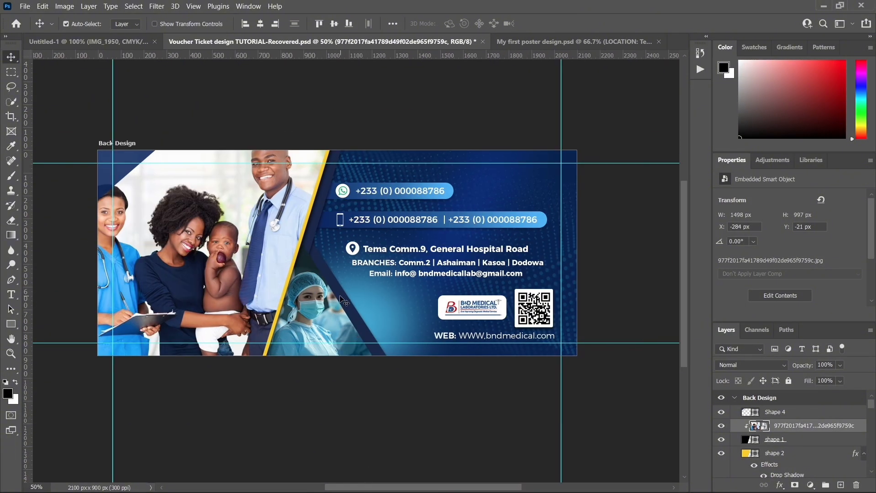
- Strengthen the drop shadow of the bar beside the nurse photo (bar shape 2): higher opacity, distance 14 px and size 40 px
{"action": "left_click", "coordinate": [341, 296]}
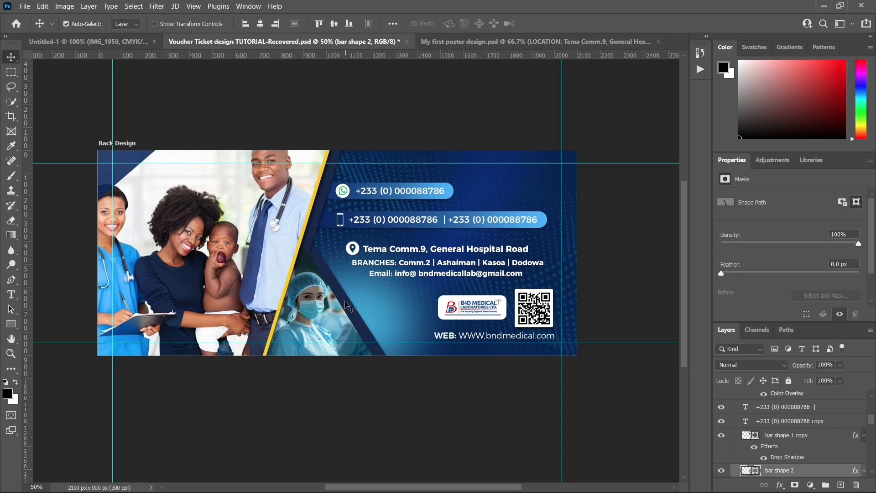
{"action": "left_click", "coordinate": [781, 485]}
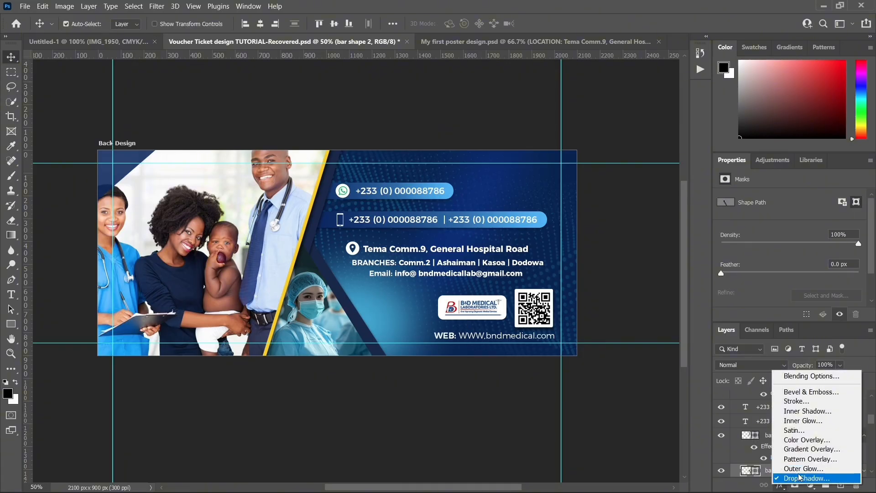
{"action": "left_click", "coordinate": [796, 478]}
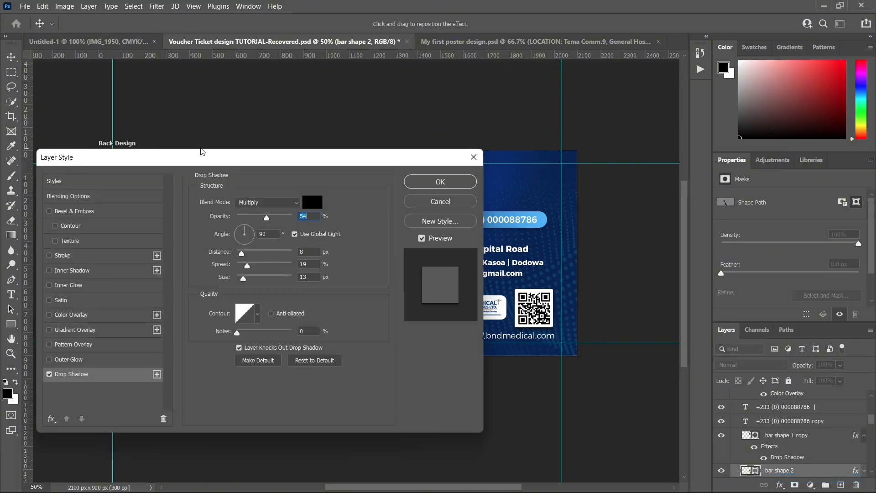
{"action": "left_click_drag", "start_coordinate": [210, 159], "coordinate": [100, 124]}
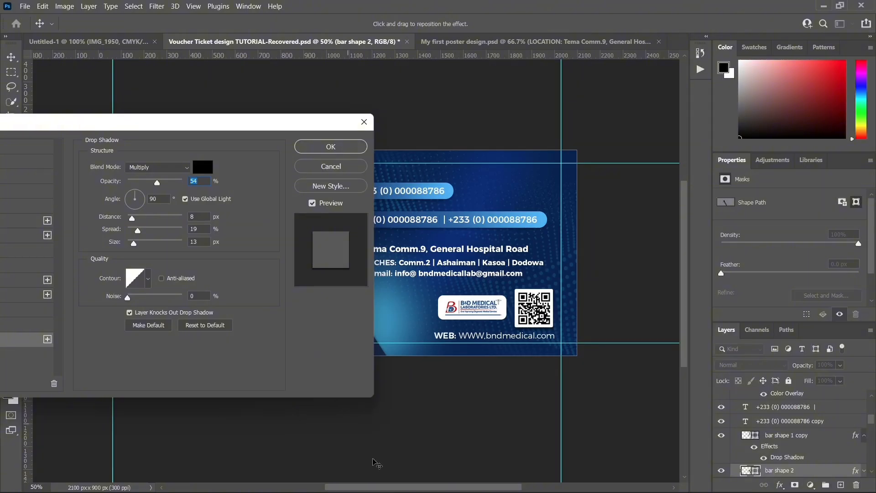
{"action": "left_click_drag", "start_coordinate": [383, 488], "coordinate": [351, 488]}
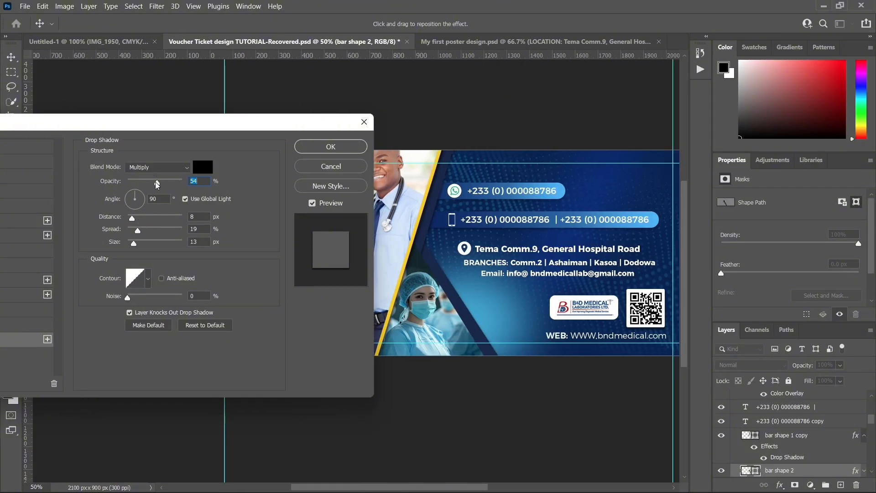
{"action": "left_click_drag", "start_coordinate": [158, 183], "coordinate": [168, 186]}
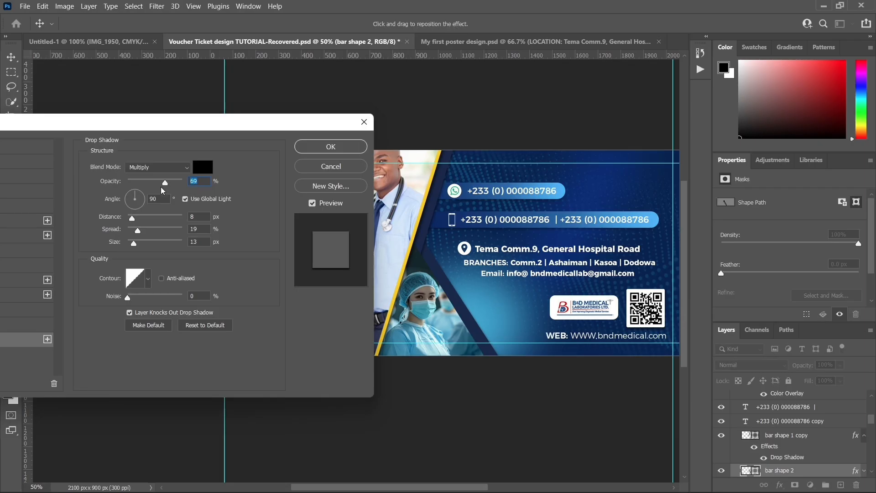
{"action": "left_click_drag", "start_coordinate": [132, 218], "coordinate": [136, 217]}
{"action": "left_click", "coordinate": [139, 243]}
{"action": "left_click_drag", "start_coordinate": [139, 243], "coordinate": [141, 243]}
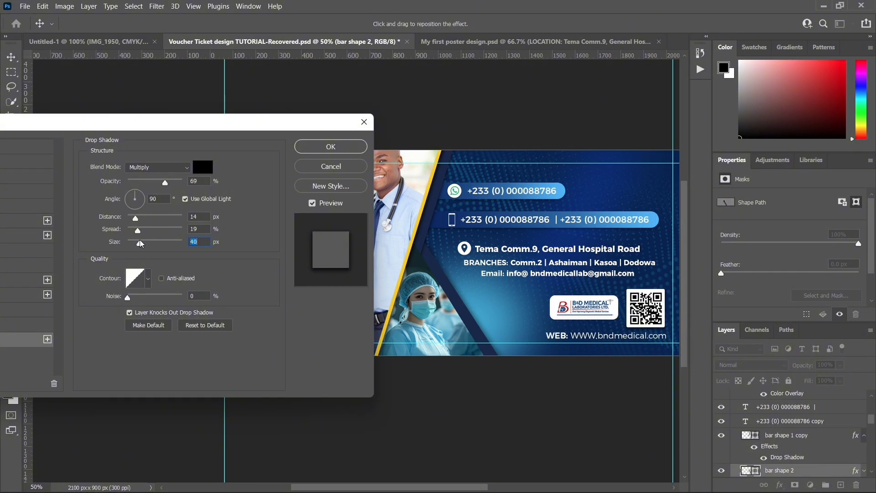
{"action": "left_click_drag", "start_coordinate": [171, 183], "coordinate": [173, 183]}
{"action": "left_click", "coordinate": [322, 148]}
- Strengthen the drop shadow of the slanted bar beside the doctor photo (bar shape 1 copy): opacity 66%, size 49 px
{"action": "left_click", "coordinate": [427, 223]}
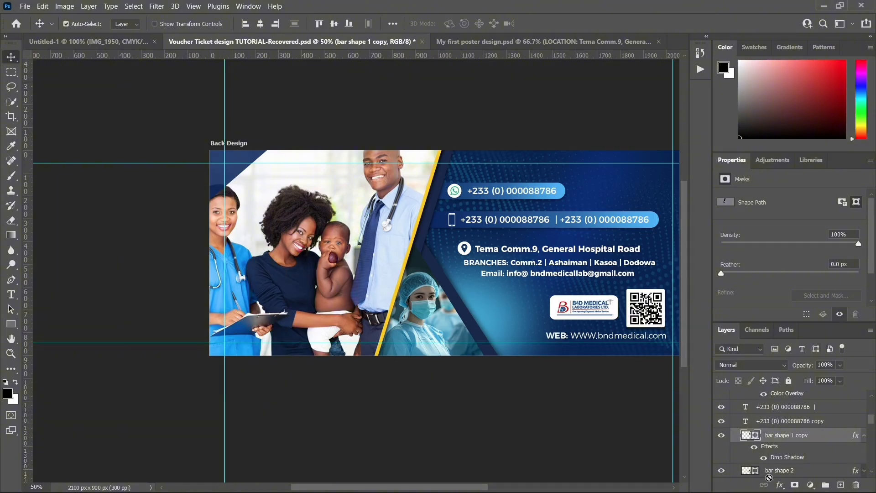
{"action": "left_click", "coordinate": [777, 487]}
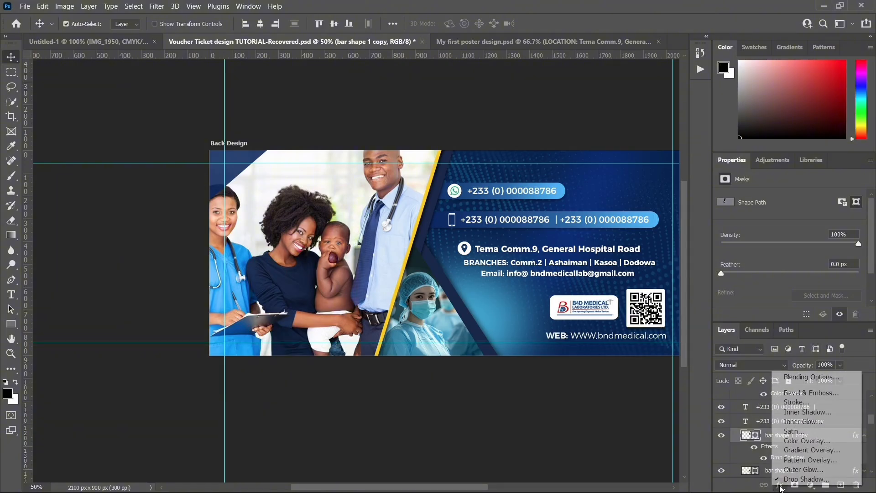
{"action": "left_click", "coordinate": [811, 479]}
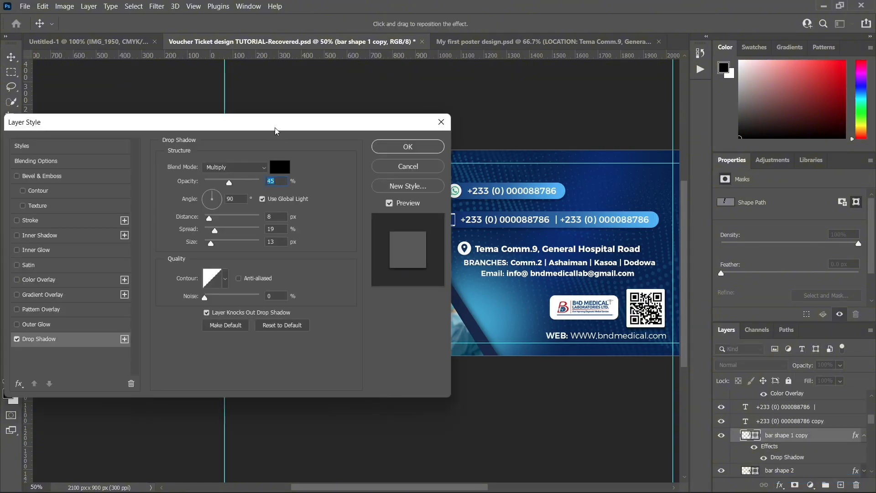
{"action": "left_click_drag", "start_coordinate": [275, 131], "coordinate": [173, 126]}
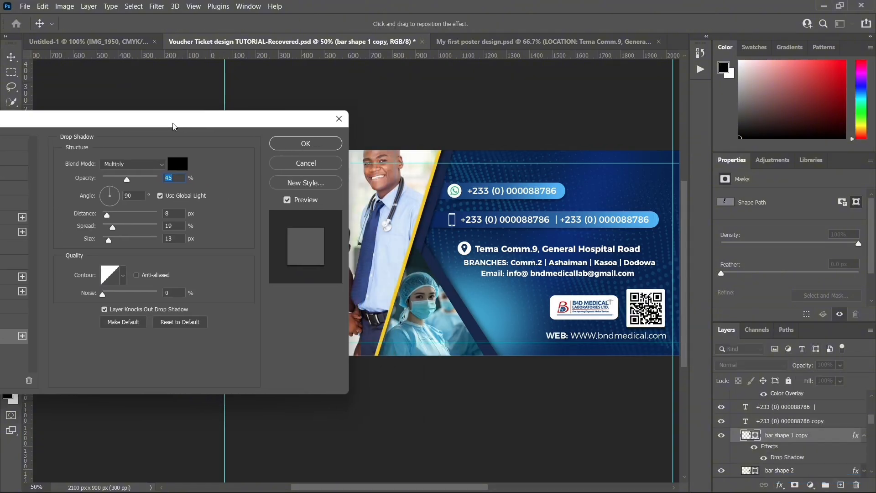
{"action": "left_click", "coordinate": [140, 180]}
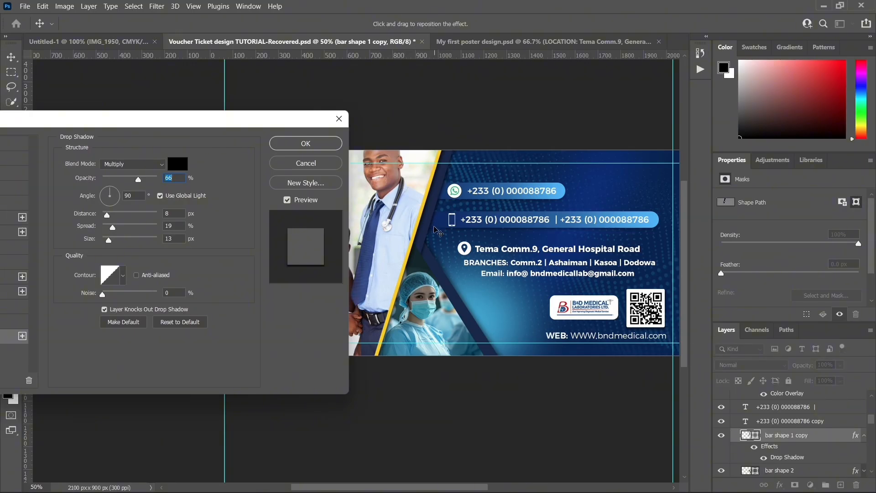
{"action": "left_click", "coordinate": [113, 240]}
{"action": "left_click_drag", "start_coordinate": [113, 241], "coordinate": [121, 244]}
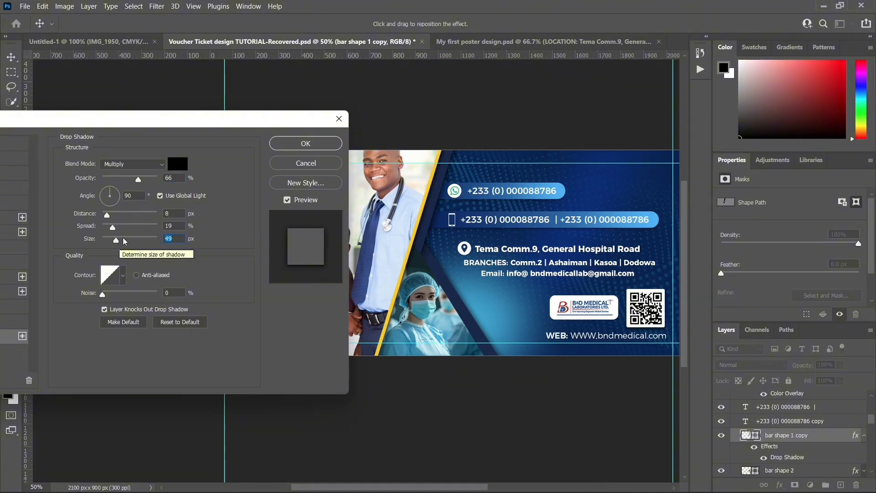
{"action": "left_click", "coordinate": [299, 141]}
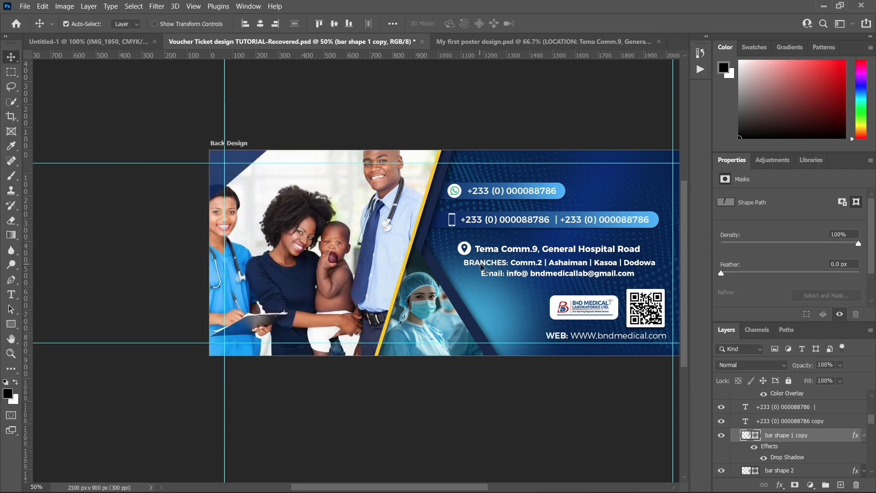
- Add a soft drop shadow with 25% opacity to the white rectangle behind the BnD Medical logo
{"action": "left_click", "coordinate": [555, 317]}
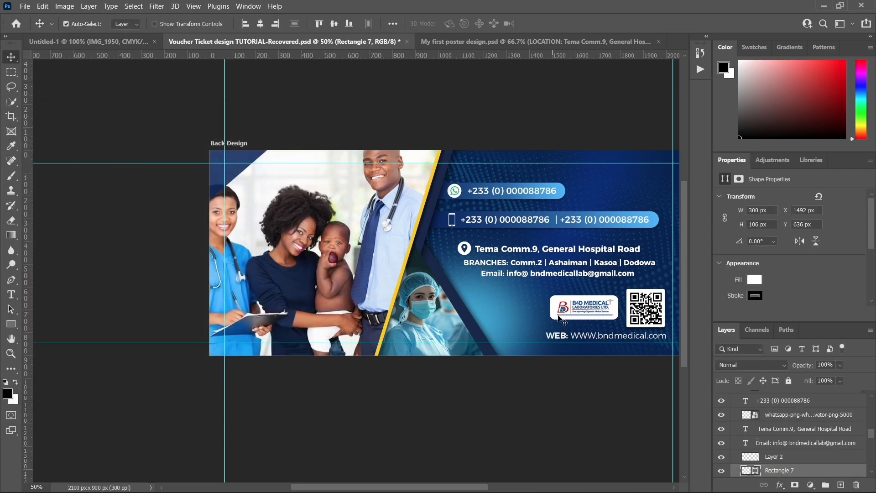
{"action": "left_click", "coordinate": [556, 302]}
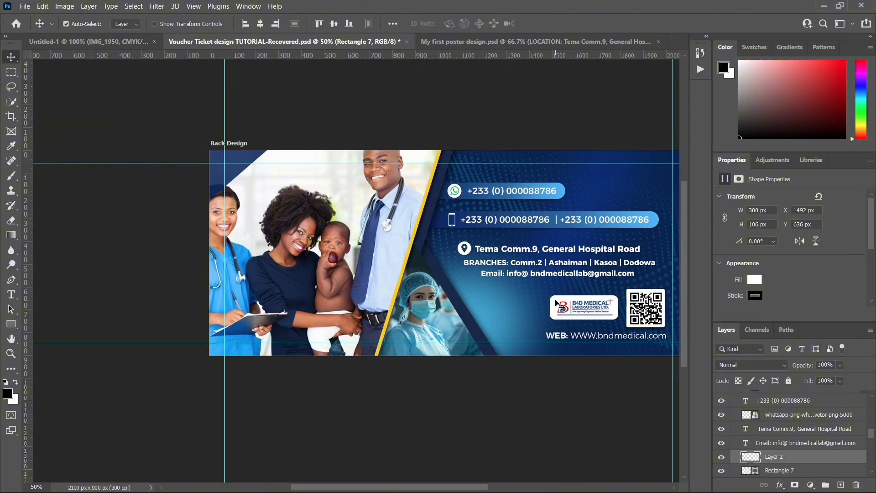
{"action": "left_click", "coordinate": [553, 299]}
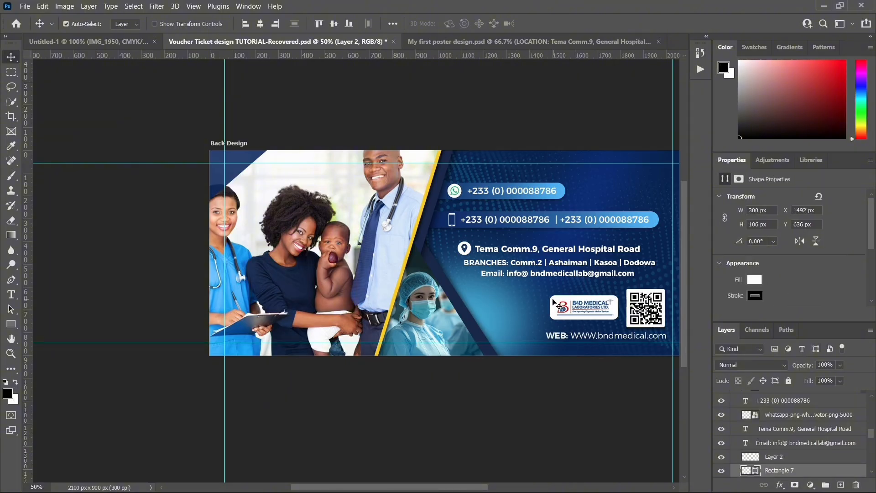
{"action": "left_click", "coordinate": [779, 485]}
{"action": "left_click", "coordinate": [795, 477]}
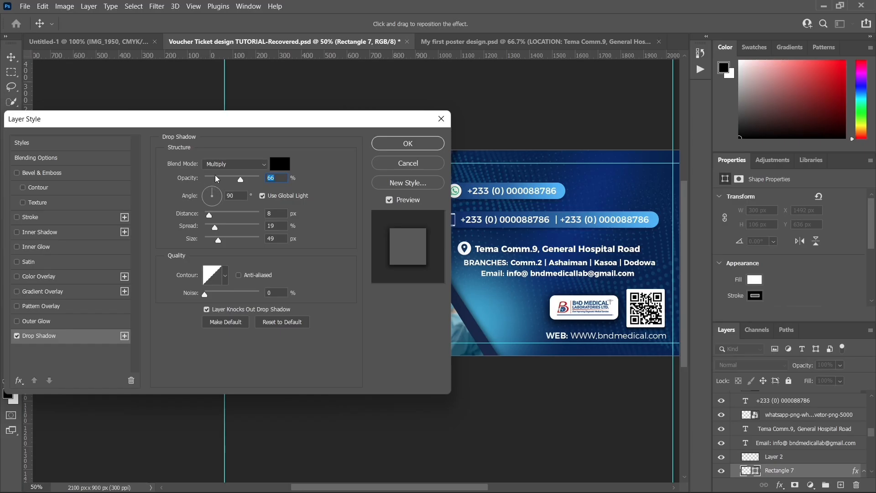
{"action": "left_click_drag", "start_coordinate": [220, 180], "coordinate": [216, 183]}
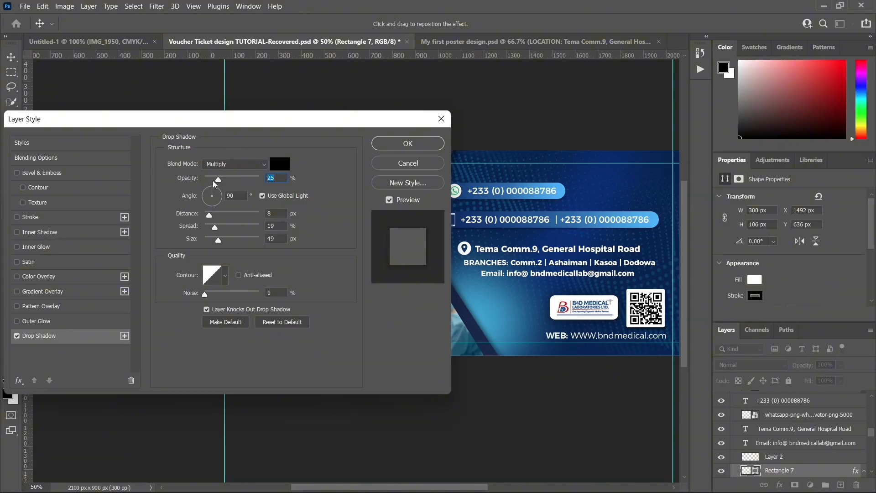
{"action": "left_click_drag", "start_coordinate": [212, 224], "coordinate": [212, 239]}
{"action": "left_click", "coordinate": [389, 146]}
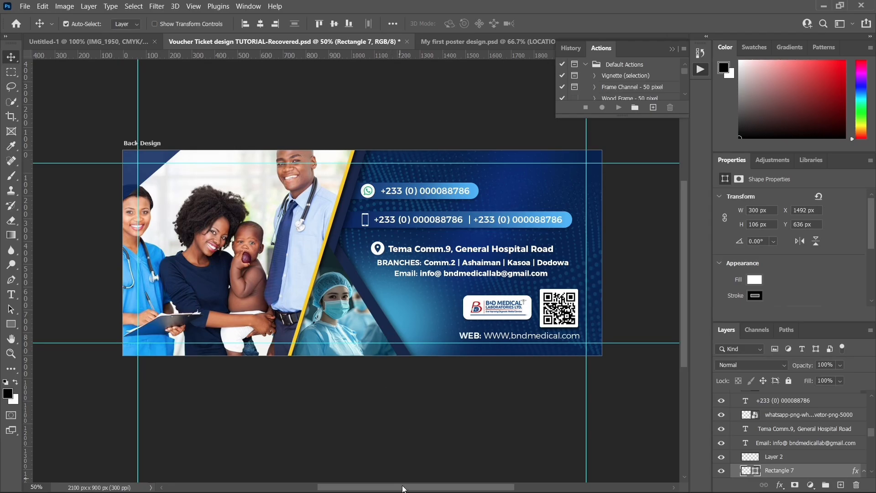
- Change the fill of the feathered glow (c-shape) beside the nurse photo to bright blue 309df1
{"action": "left_click_drag", "start_coordinate": [401, 491], "coordinate": [410, 485]}
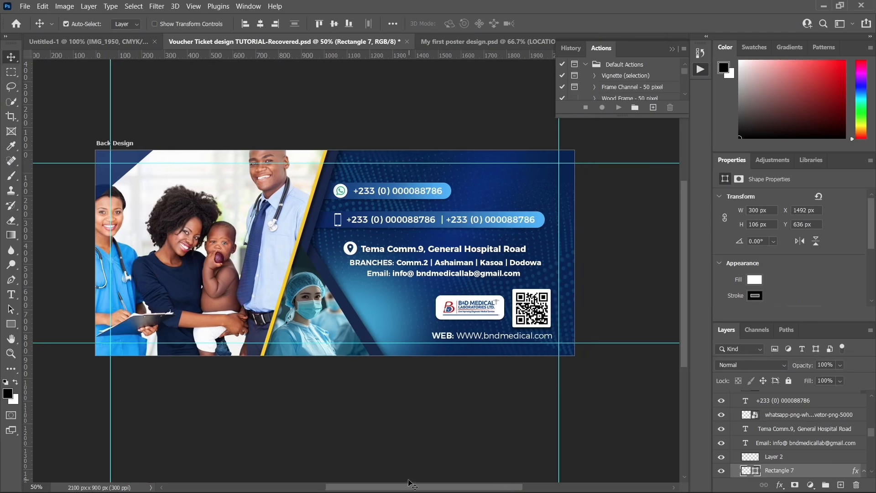
{"action": "left_click", "coordinate": [481, 198]}
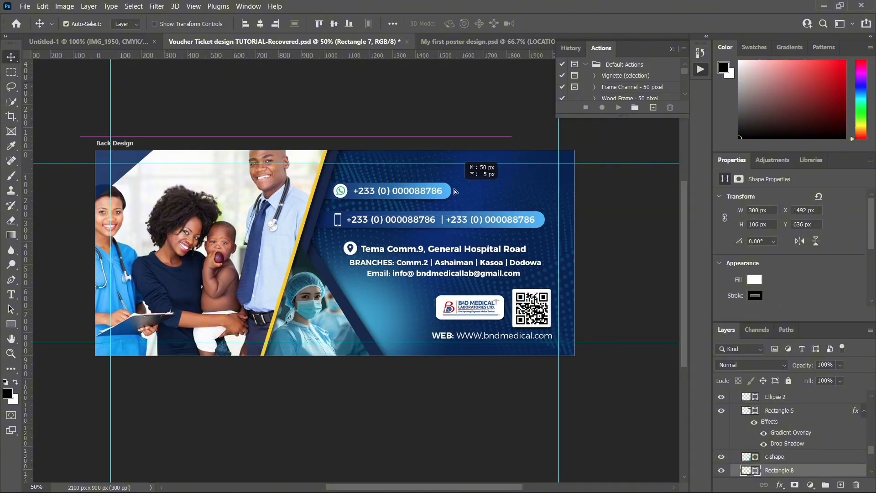
{"action": "left_click", "coordinate": [401, 293]}
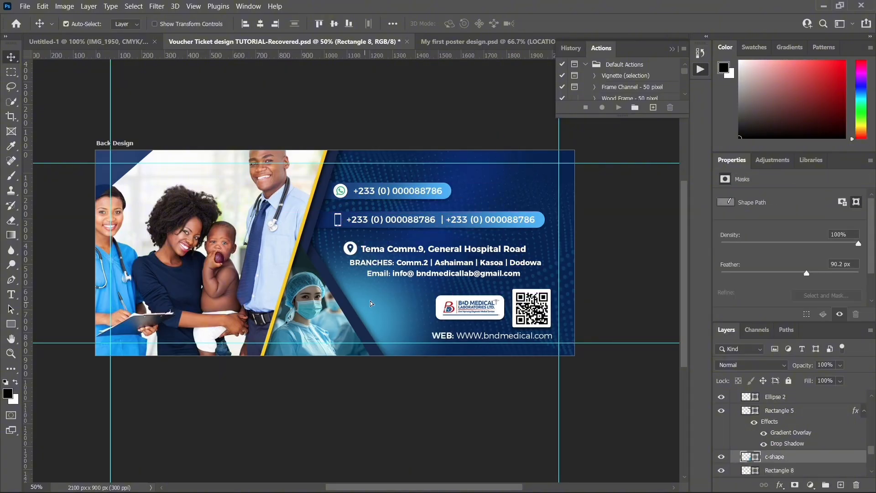
{"action": "double_click", "coordinate": [746, 457]}
{"action": "left_click", "coordinate": [733, 286]}
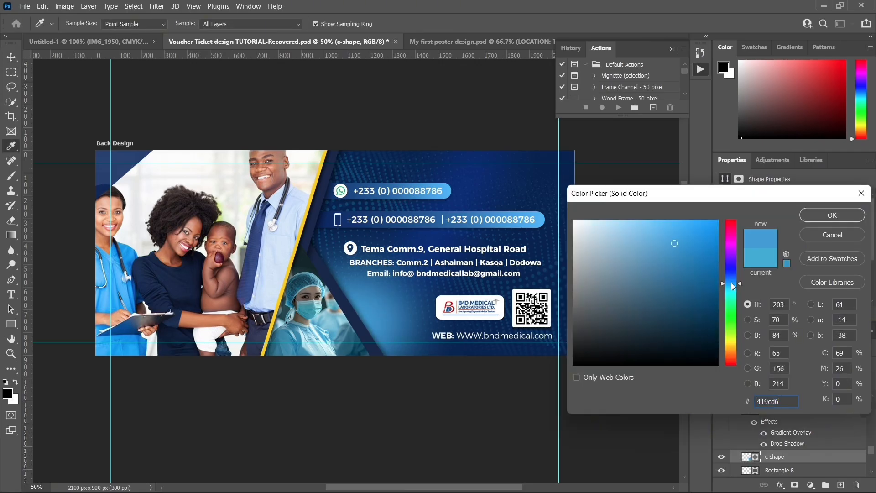
{"action": "left_click_drag", "start_coordinate": [732, 283], "coordinate": [732, 283]}
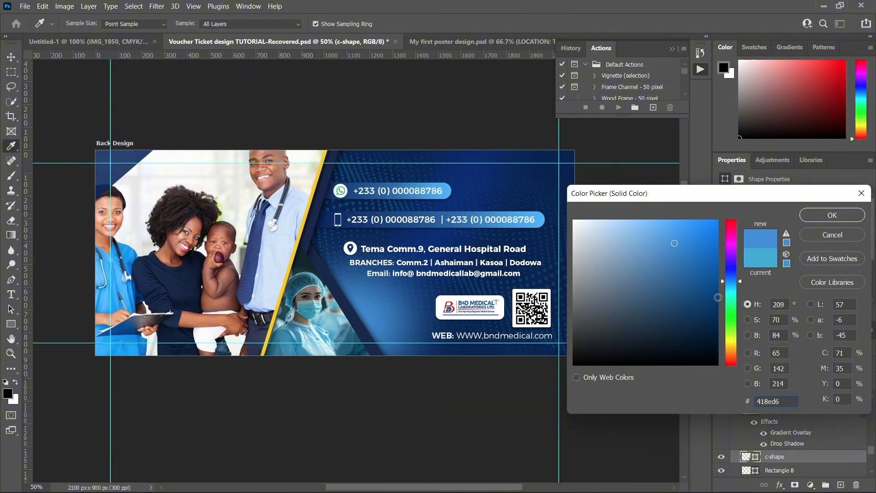
{"action": "left_click", "coordinate": [734, 287]}
{"action": "left_click", "coordinate": [734, 285]}
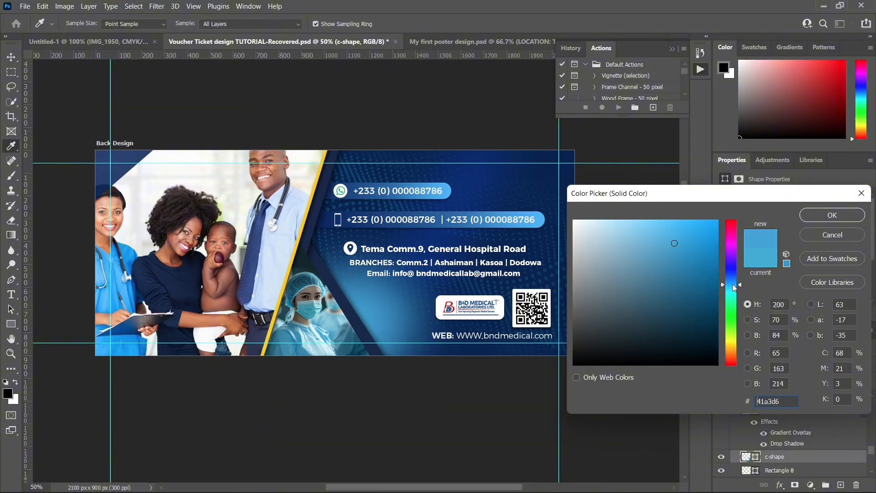
{"action": "left_click", "coordinate": [734, 282]}
{"action": "left_click_drag", "start_coordinate": [680, 224], "coordinate": [690, 228]}
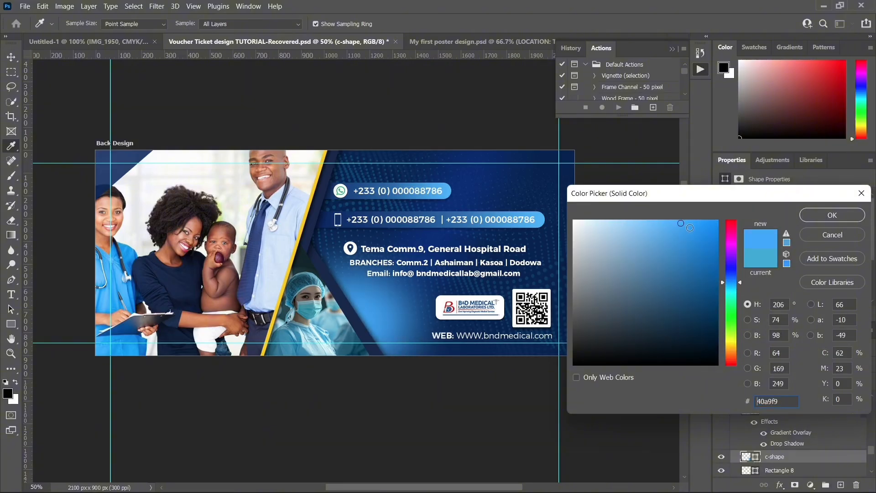
{"action": "left_click", "coordinate": [833, 215]}
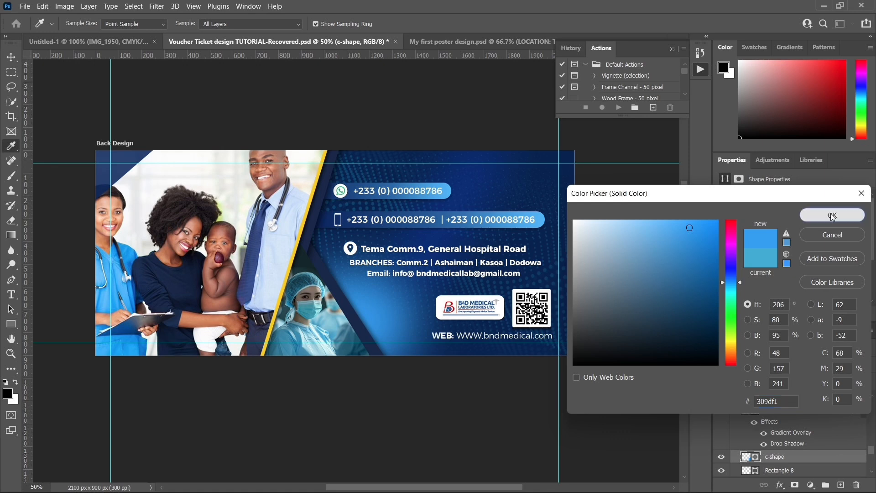
- Enlarge the blue glow beside the nurse photo upward and outward past the voucher's lower edge
{"action": "key", "text": "ctrl+t"}
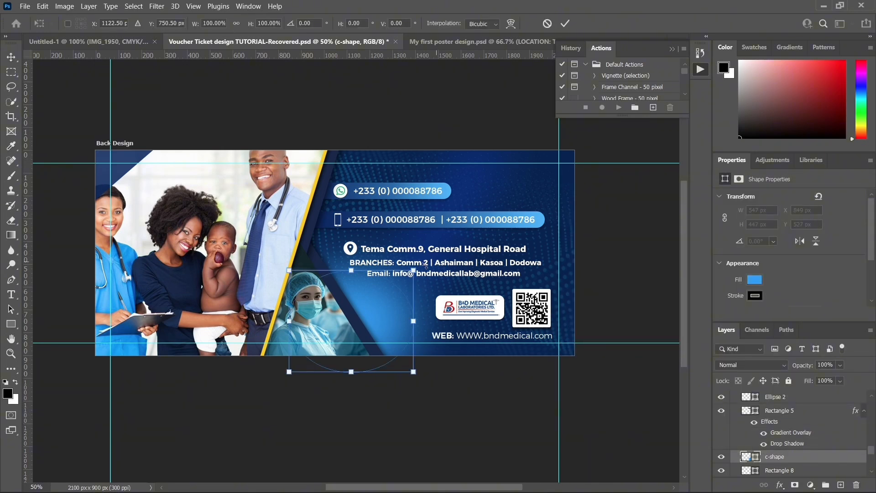
{"action": "left_click_drag", "start_coordinate": [414, 270], "coordinate": [421, 253]}
{"action": "left_click_drag", "start_coordinate": [414, 371], "coordinate": [436, 388]}
{"action": "key", "text": "Return"}
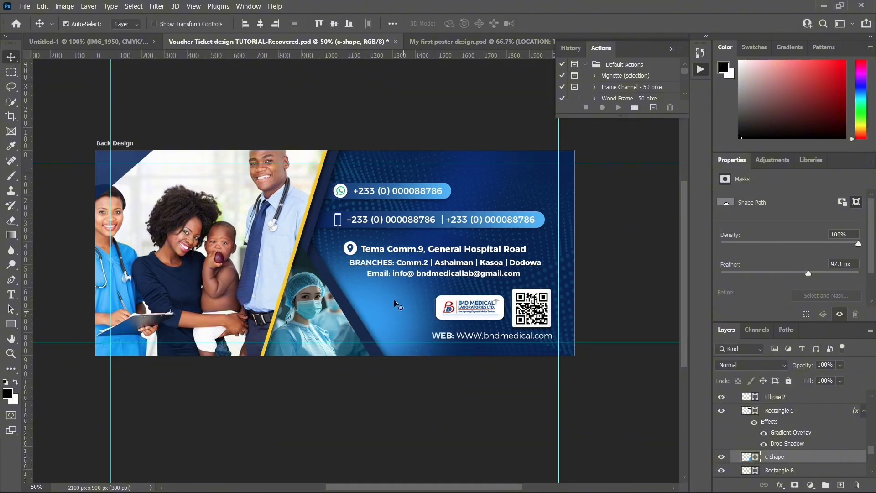
- Raise the opacity of the dot pattern behind the logo and QR code to about 52%
{"action": "left_click", "coordinate": [567, 273]}
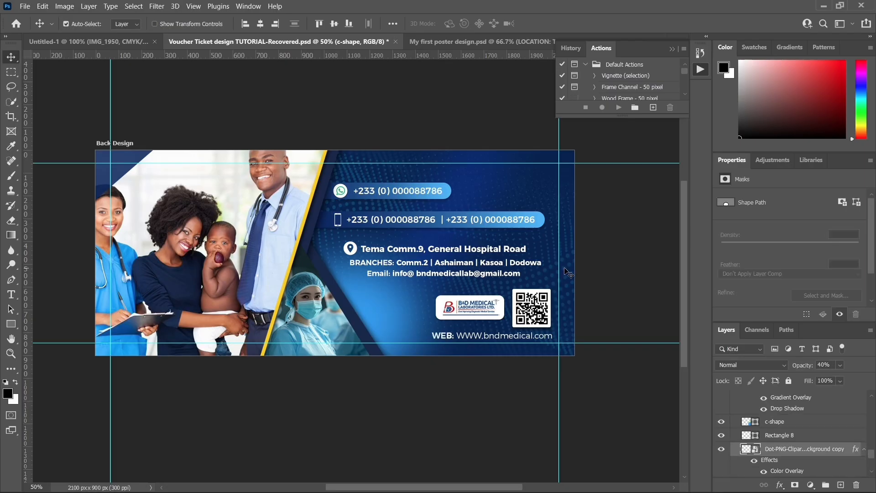
{"action": "left_click_drag", "start_coordinate": [804, 366], "coordinate": [812, 365]}
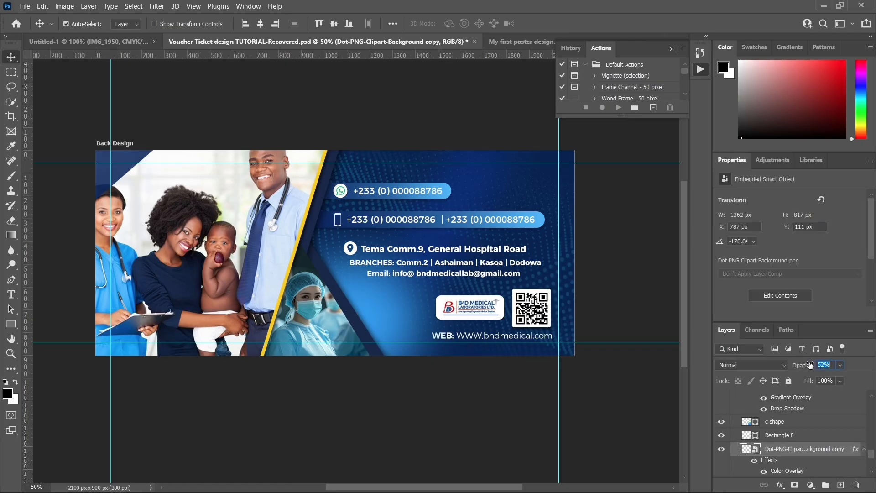
{"action": "left_click_drag", "start_coordinate": [809, 365], "coordinate": [809, 364]}
- Try to select the address, email and BRANCHES text layers together
{"action": "left_click", "coordinate": [399, 252]}
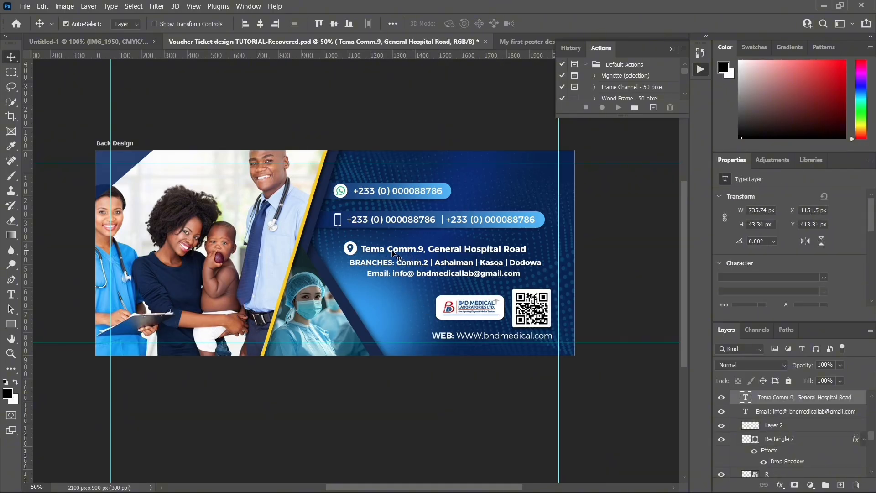
{"action": "scroll", "coordinate": [811, 436], "scroll_direction": "up", "scroll_amount": 1}
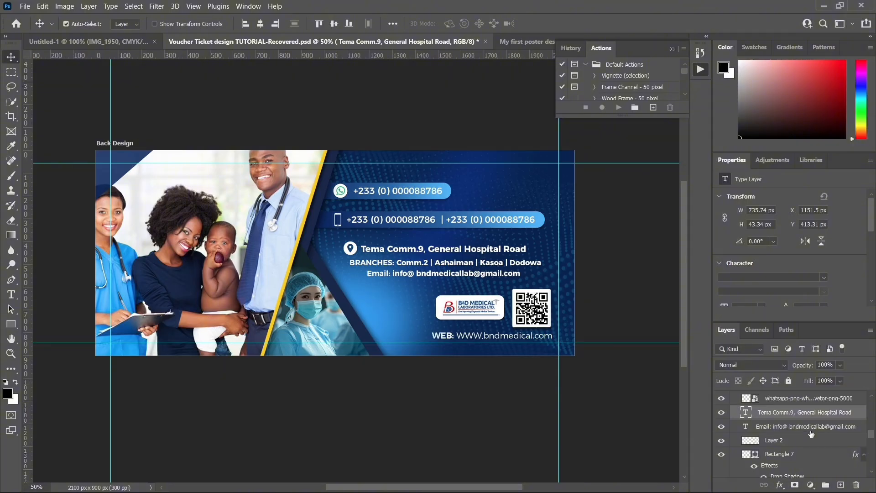
{"action": "left_click", "coordinate": [771, 429], "text": "shift"}
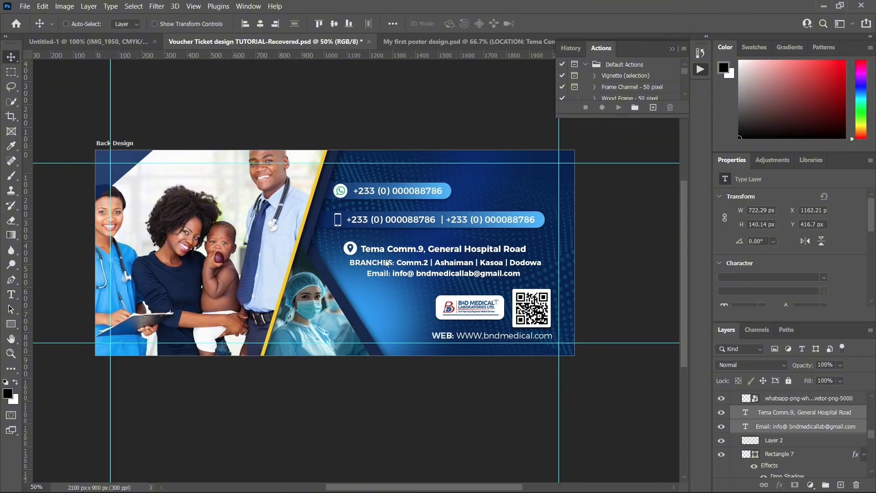
{"action": "scroll", "coordinate": [812, 428], "scroll_direction": "up", "scroll_amount": 3}
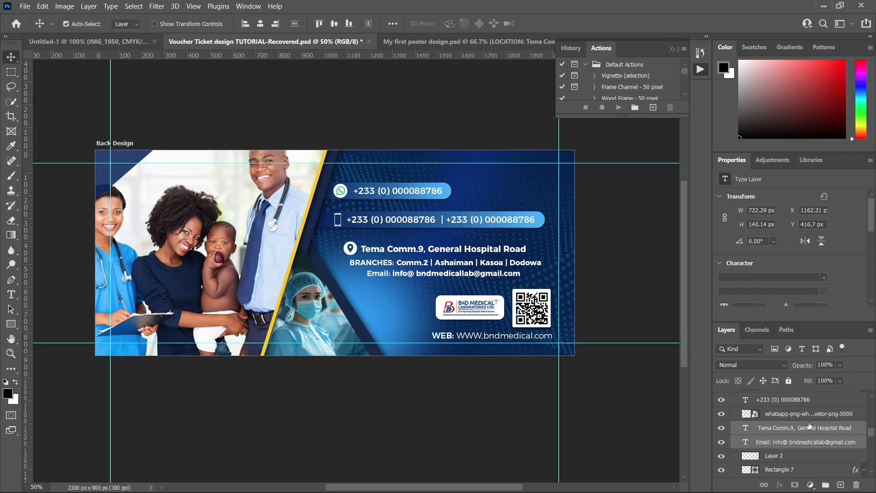
{"action": "scroll", "coordinate": [806, 427], "scroll_direction": "up", "scroll_amount": 4}
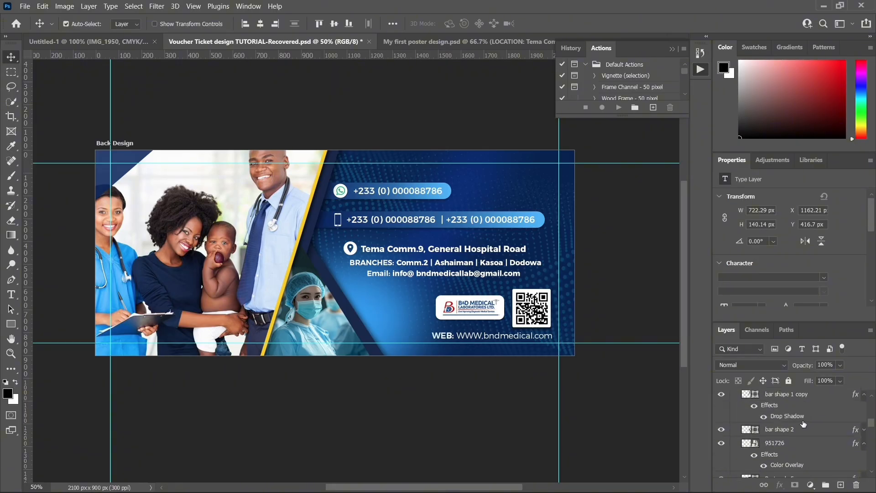
{"action": "scroll", "coordinate": [803, 422], "scroll_direction": "down", "scroll_amount": 6}
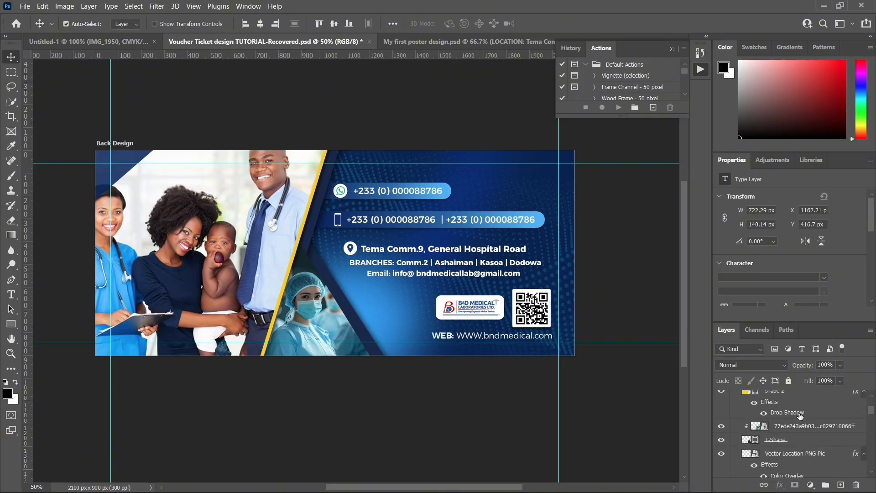
{"action": "scroll", "coordinate": [789, 413], "scroll_direction": "down", "scroll_amount": 5}
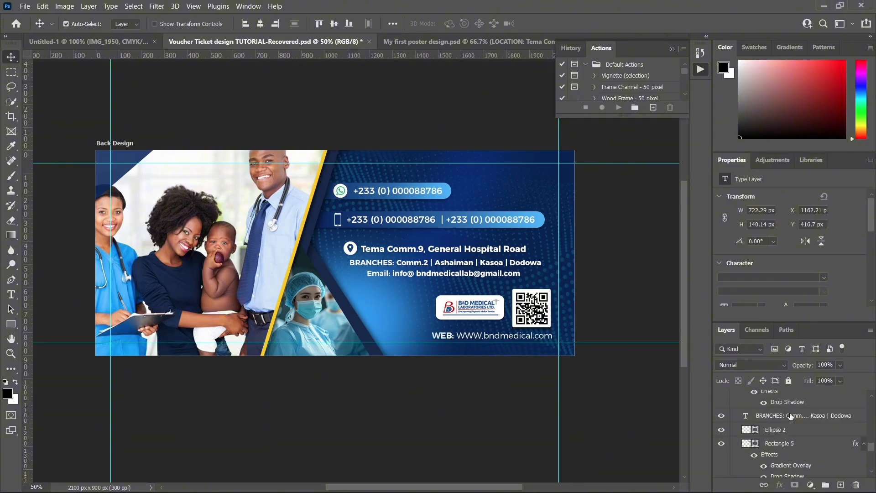
{"action": "left_click", "coordinate": [790, 416]}
{"action": "scroll", "coordinate": [794, 417], "scroll_direction": "up", "scroll_amount": 3}
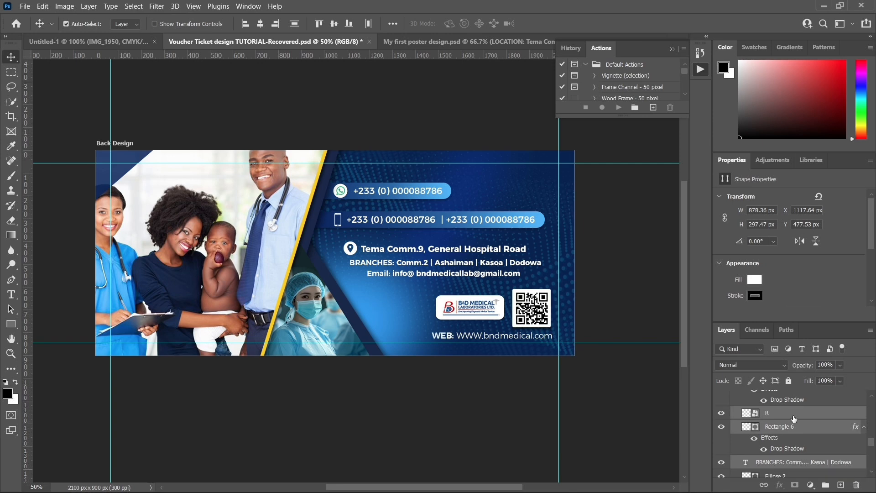
- Group the BRANCHES, email and Tema Comm.9 address text layers together
{"action": "left_click", "coordinate": [793, 447]}
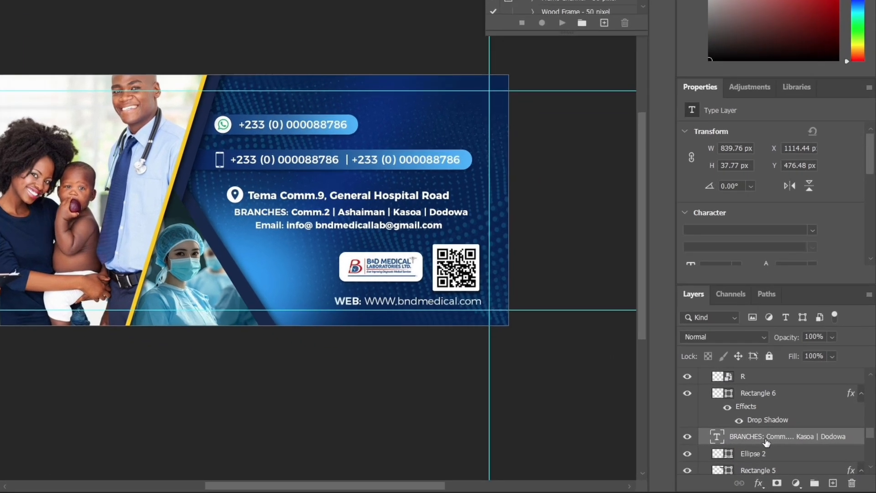
{"action": "scroll", "coordinate": [786, 451], "scroll_direction": "up", "scroll_amount": 3}
{"action": "scroll", "coordinate": [747, 432], "scroll_direction": "up", "scroll_amount": 1}
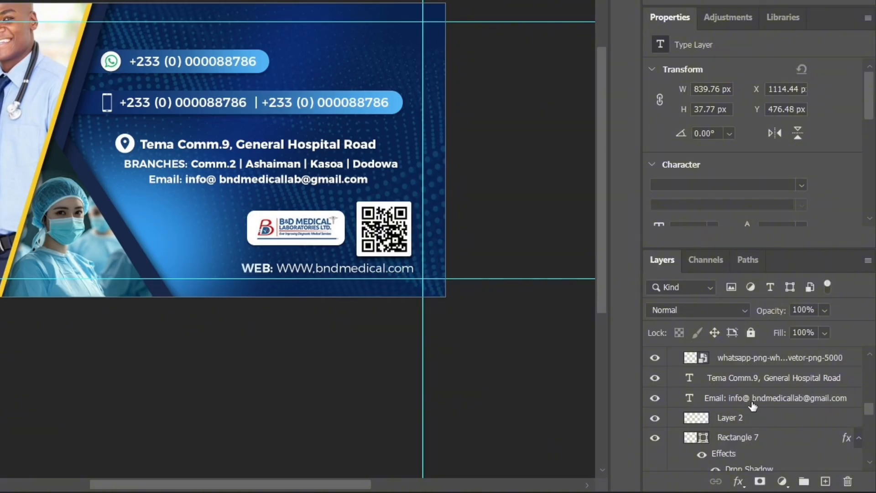
{"action": "left_click", "coordinate": [729, 403]}
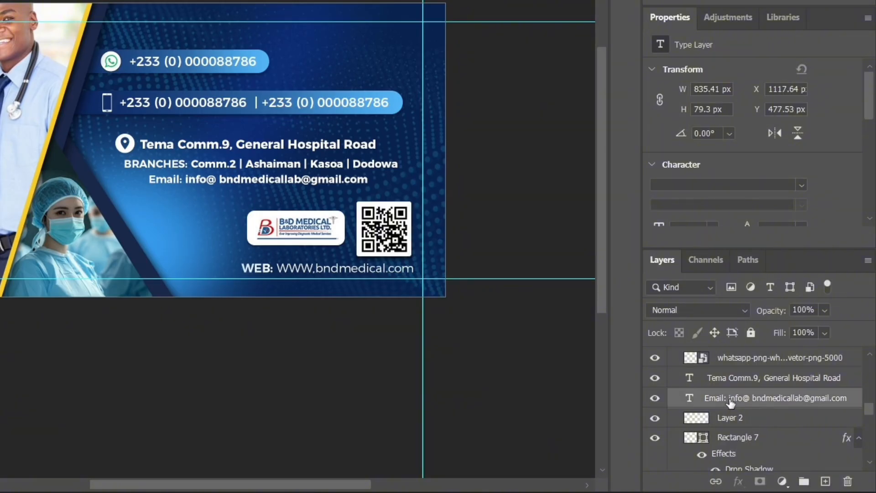
{"action": "left_click", "coordinate": [739, 380], "text": "shift"}
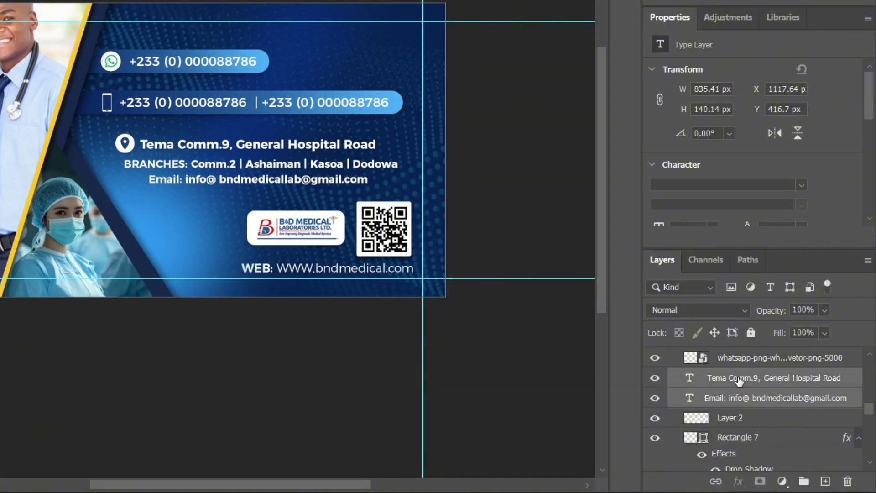
{"action": "scroll", "coordinate": [739, 380], "scroll_direction": "down", "scroll_amount": 4}
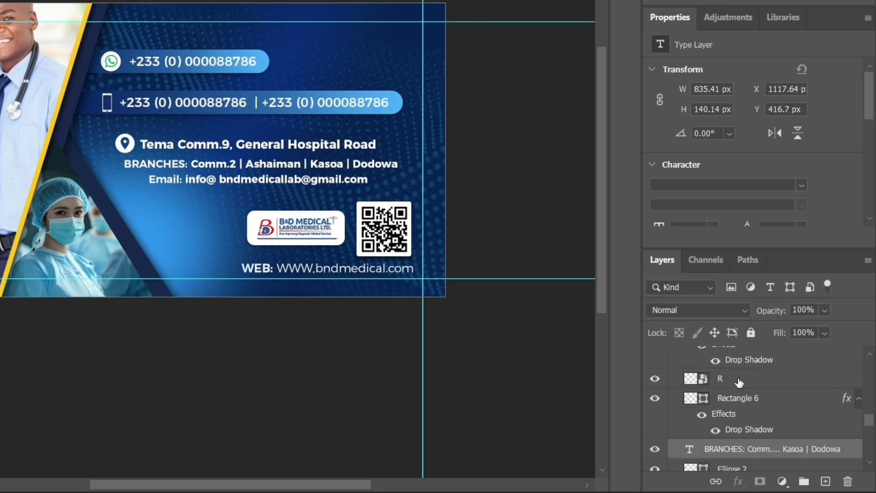
{"action": "left_click", "coordinate": [803, 481]}
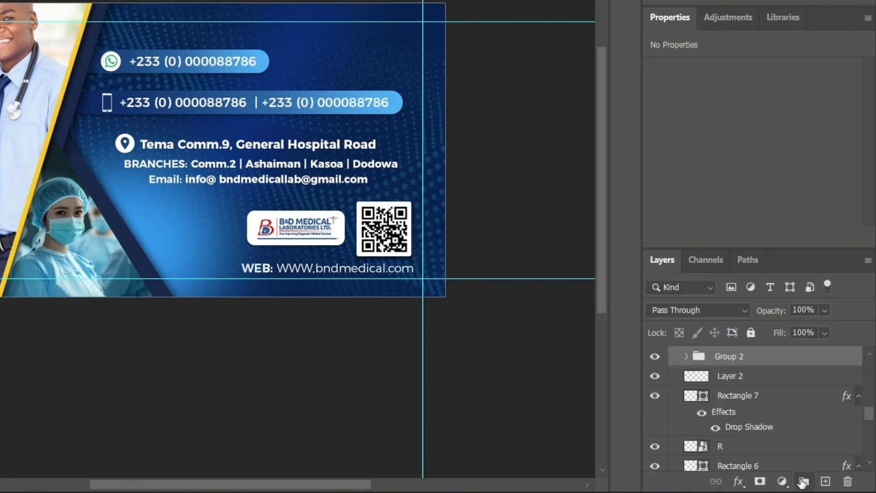
- Add a drop shadow with 23% opacity to the group holding the address, BRANCHES and email text
{"action": "scroll", "coordinate": [728, 366], "scroll_direction": "up", "scroll_amount": 1}
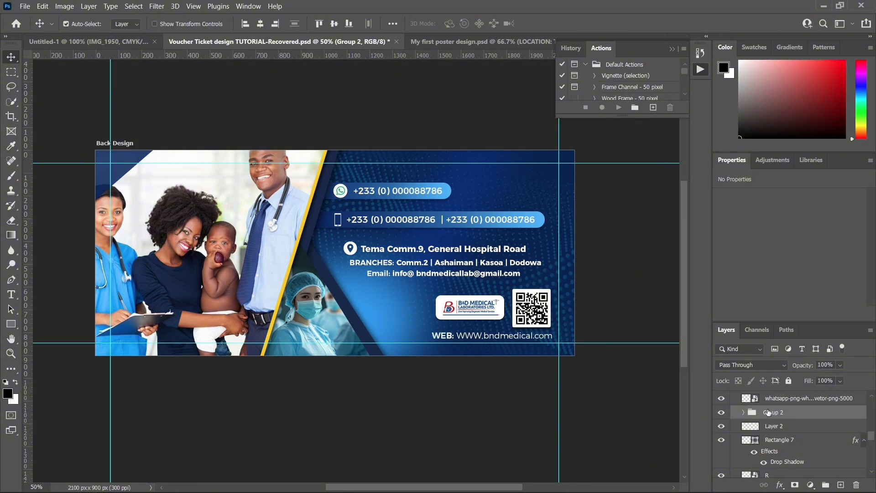
{"action": "left_click", "coordinate": [780, 485]}
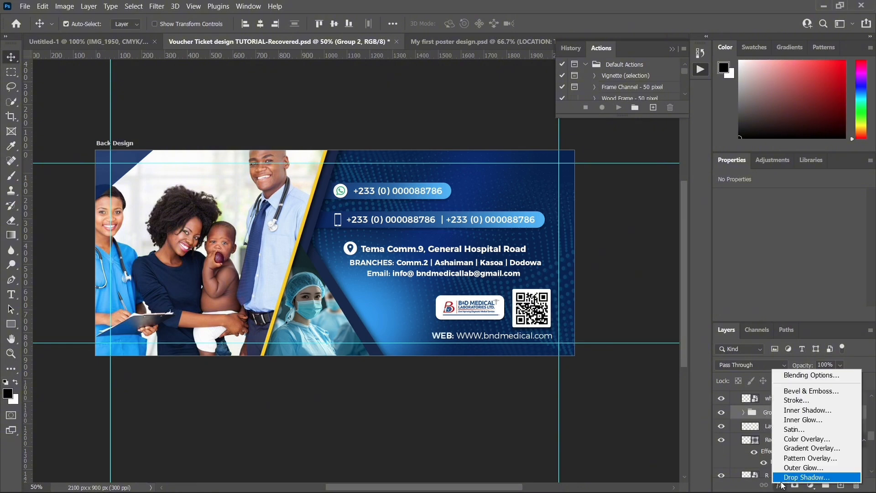
{"action": "left_click", "coordinate": [794, 477]}
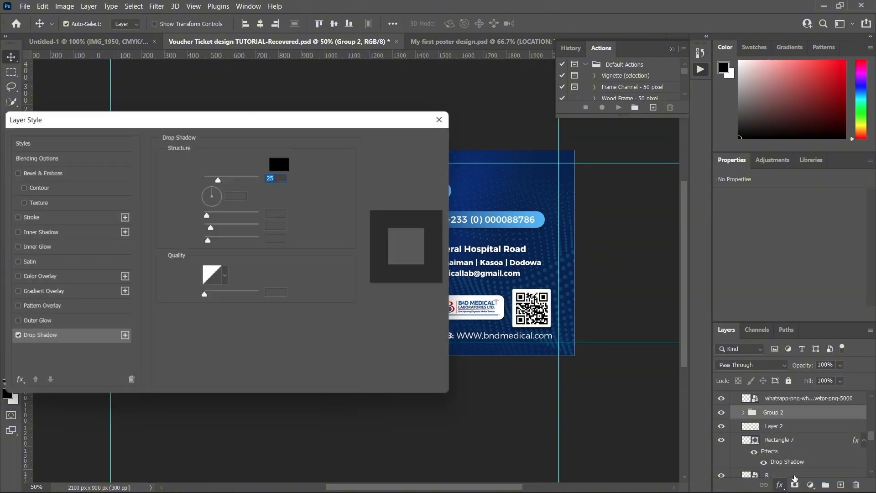
{"action": "left_click_drag", "start_coordinate": [282, 121], "coordinate": [113, 123]}
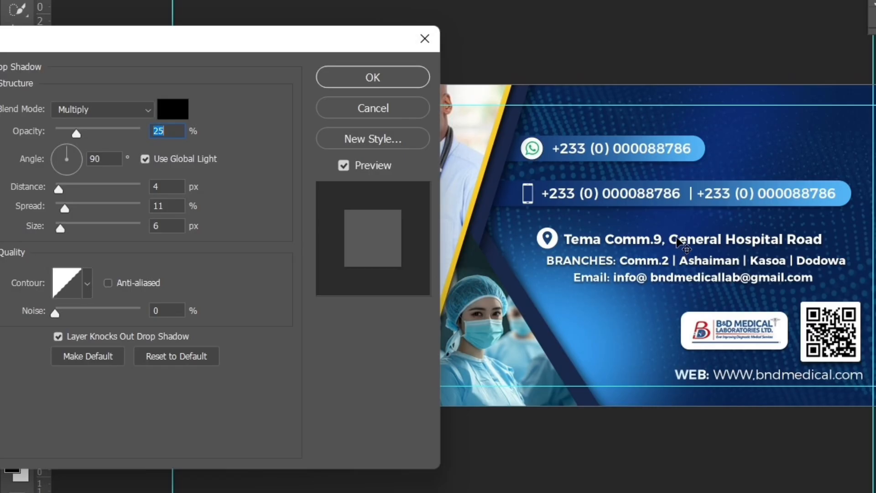
{"action": "key", "text": "Down"}
{"action": "key", "text": "Down"}
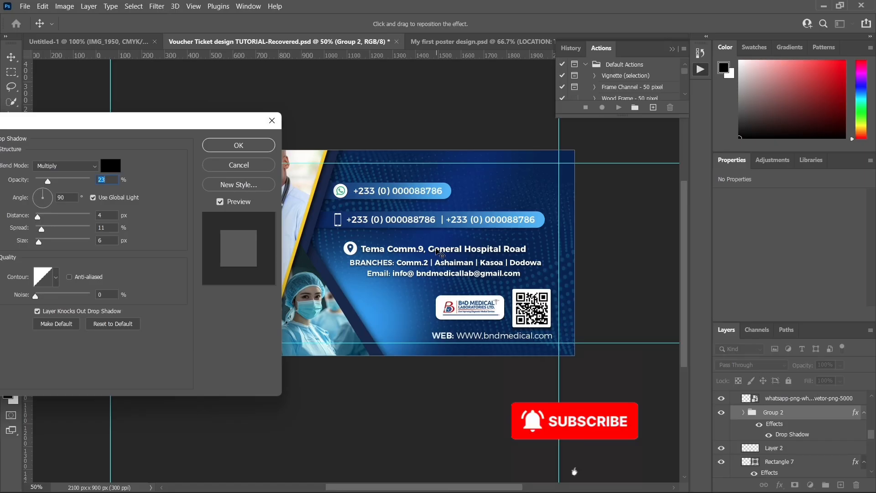
{"action": "key", "text": "Return"}
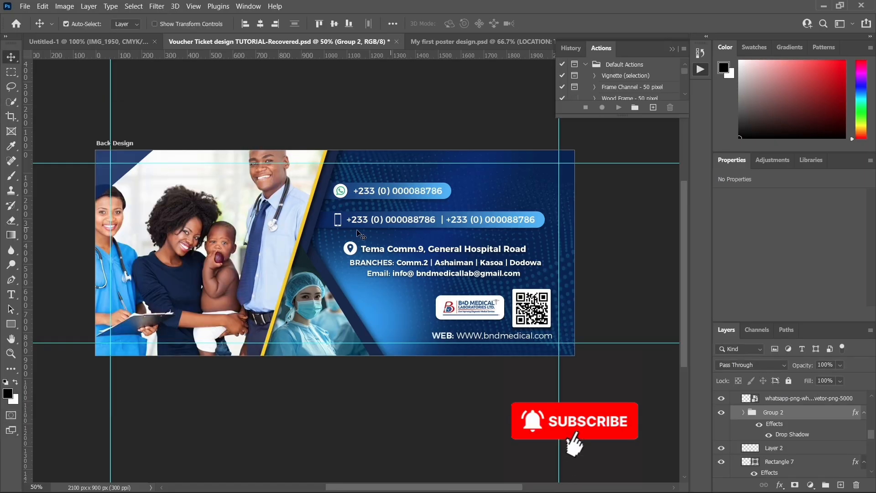
- Nudge the location pin icon beside the address to X 1086 px and Y 401 px
{"action": "left_click", "coordinate": [355, 254]}
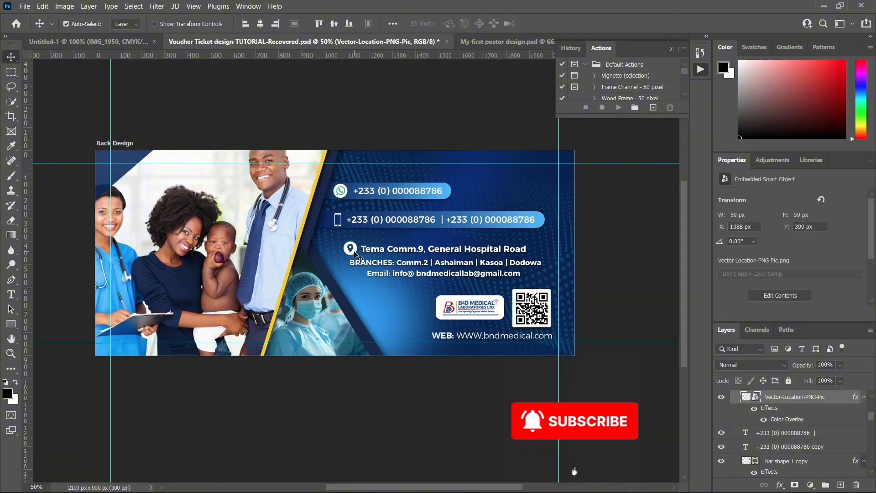
{"action": "key", "text": "Up"}
{"action": "key", "text": "Up"}
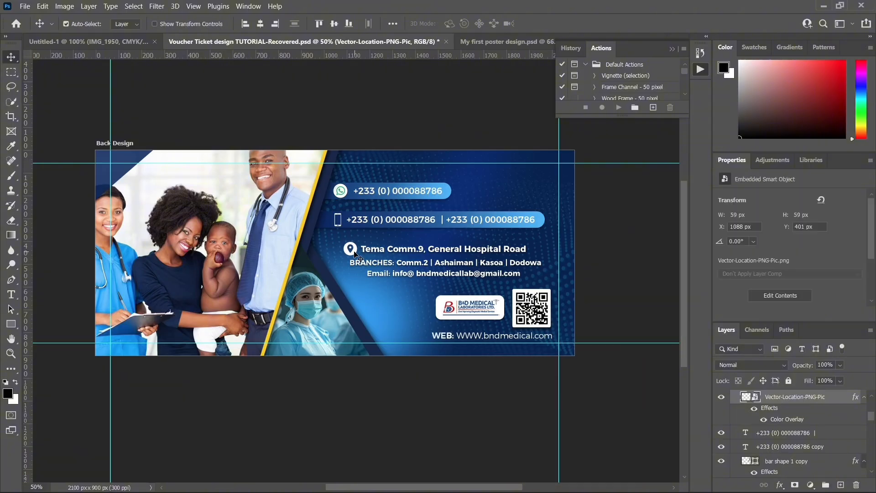
{"action": "key", "text": "Left"}
{"action": "key", "text": "Left"}
- Nudge the grouped address, BRANCHES and email text up by about 7 px, closer to the phone number bar
{"action": "scroll", "coordinate": [415, 262], "scroll_direction": "up", "scroll_amount": 1}
{"action": "left_click", "coordinate": [413, 260]}
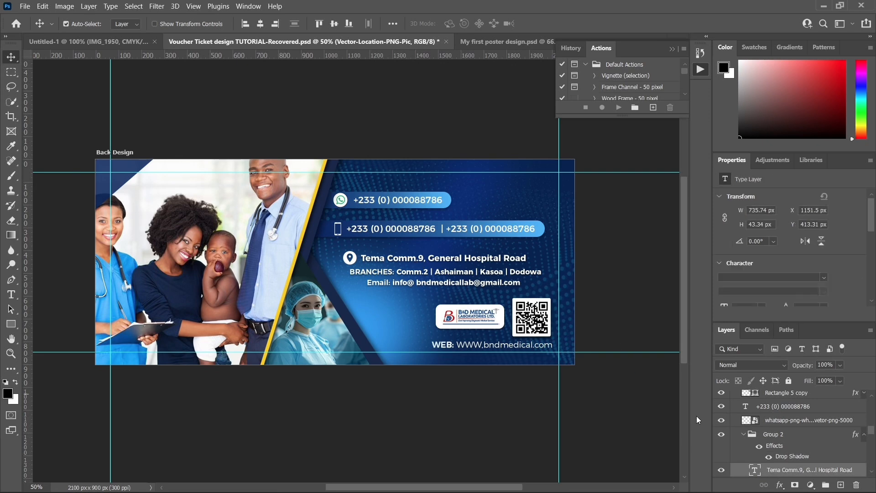
{"action": "left_click", "coordinate": [780, 435]}
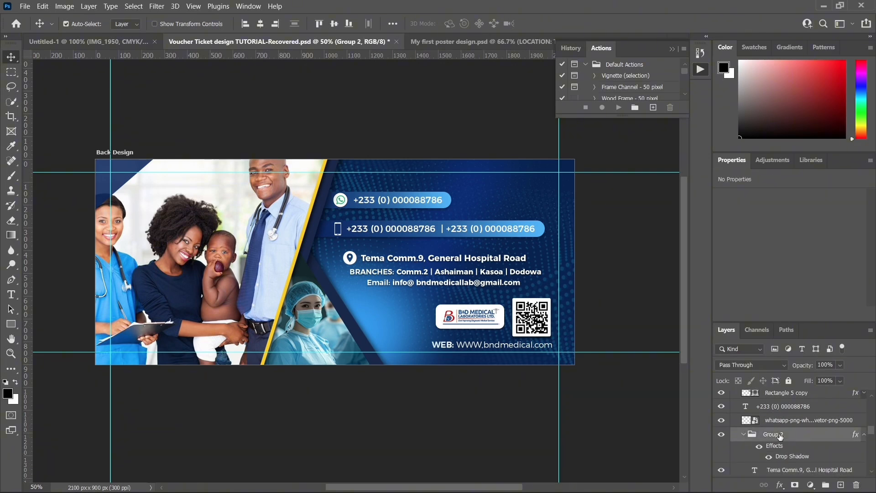
{"action": "key", "text": "Up"}
{"action": "key", "text": "Up"}
{"action": "key", "text": "Up"}
{"action": "key", "text": "Up"}
{"action": "key", "text": "Up"}
{"action": "key", "text": "Up"}
{"action": "key", "text": "Up"}
{"action": "key", "text": "Up"}
{"action": "key", "text": "Up"}
{"action": "key", "text": "Up"}
{"action": "key", "text": "Up"}
{"action": "key", "text": "Up"}
{"action": "key", "text": "Up"}
{"action": "key", "text": "Up"}
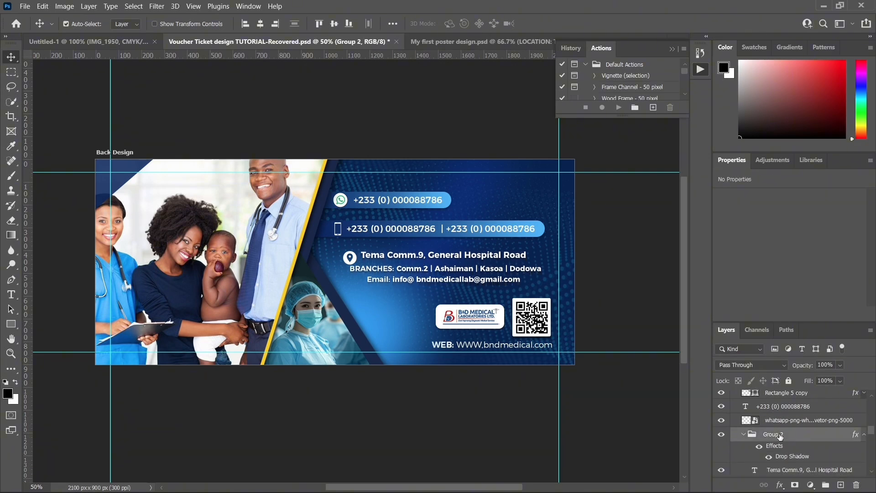
{"action": "key", "text": "Down"}
{"action": "key", "text": "Down"}
{"action": "key", "text": "Down"}
{"action": "key", "text": "Down"}
{"action": "key", "text": "Down"}
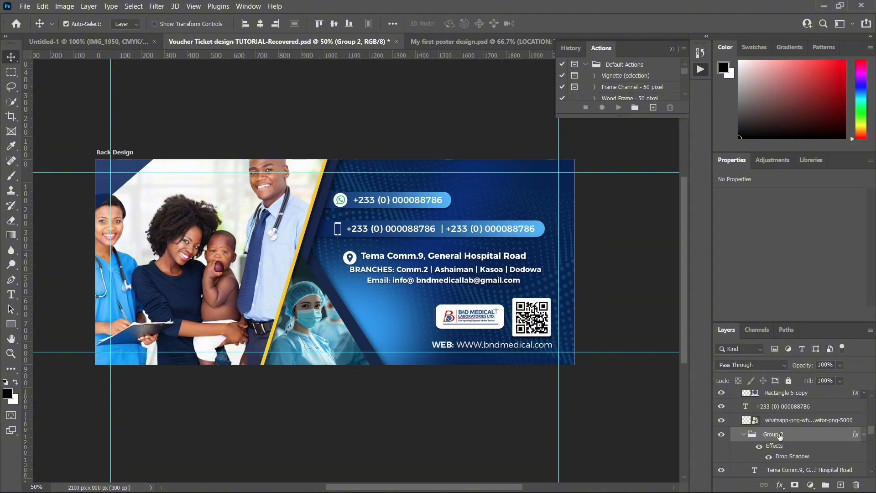
{"action": "key", "text": "Down"}
{"action": "key", "text": "Down"}
- Raise the location pin icon to Y 393 px, level with the Tema Comm.9 address line
{"action": "left_click", "coordinate": [351, 262]}
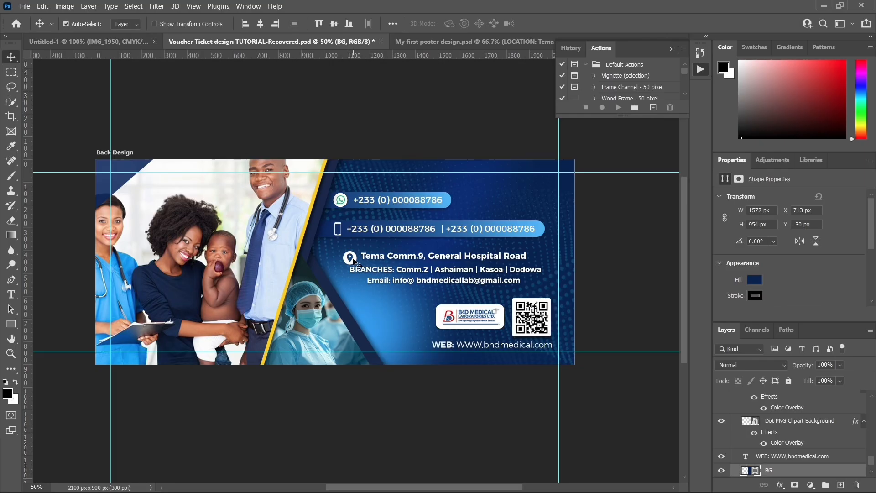
{"action": "left_click", "coordinate": [355, 262]}
{"action": "key", "text": "Up"}
{"action": "key", "text": "Up"}
{"action": "key", "text": "Up"}
{"action": "key", "text": "Up"}
{"action": "key", "text": "Up"}
{"action": "key", "text": "Up"}
{"action": "key", "text": "Up"}
{"action": "key", "text": "Up"}
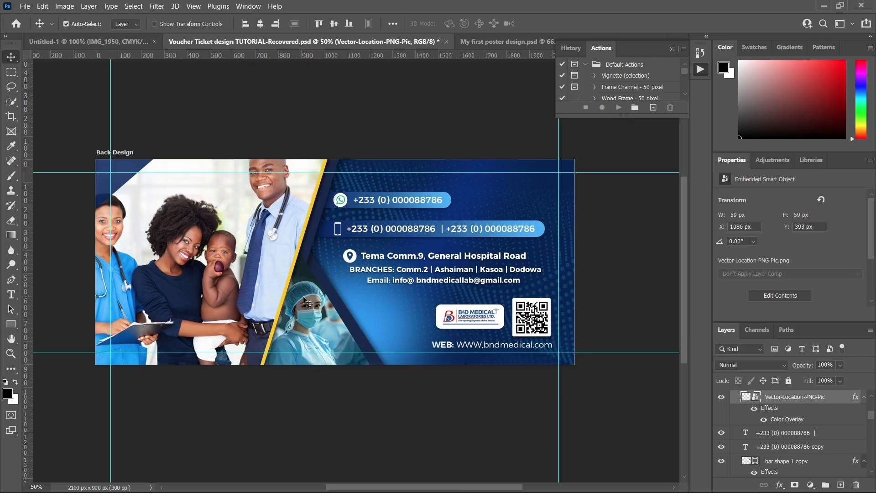
- Collapse the Back Design artboard's layers and make the Front Design artboard visible and unlocked
{"action": "scroll", "coordinate": [743, 406], "scroll_direction": "up", "scroll_amount": 5}
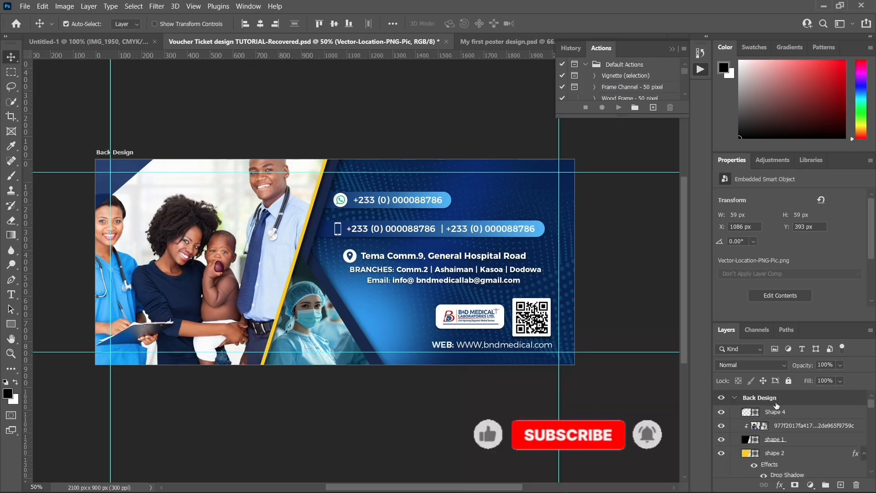
{"action": "left_click", "coordinate": [736, 398]}
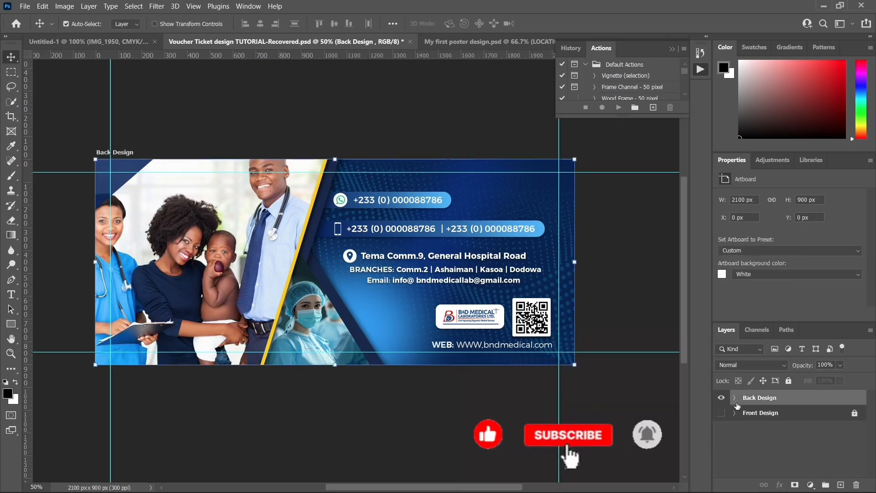
{"action": "left_click", "coordinate": [721, 413]}
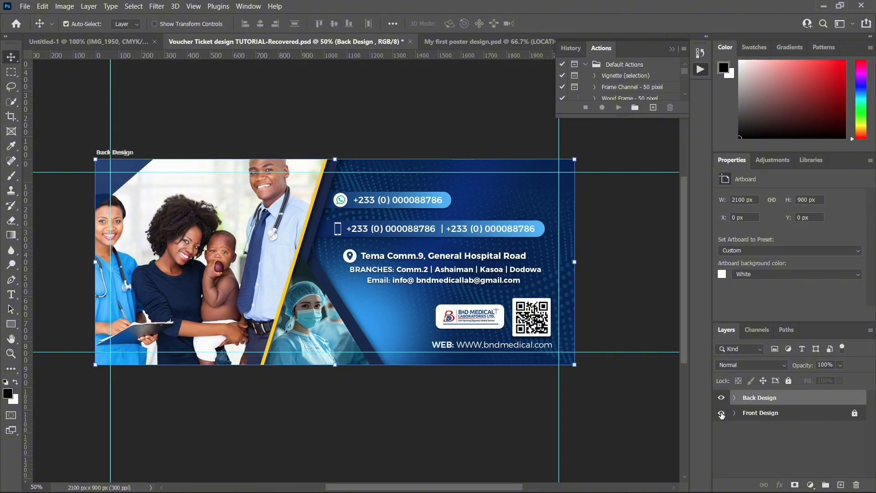
{"action": "left_click", "coordinate": [854, 412]}
- Move the Back Design artboard straight down beneath Front Design, to X 0 px and Y 968 px, and show both together
{"action": "key", "text": "shift+Down"}
{"action": "key", "text": "shift+Down"}
{"action": "key", "text": "shift+Down"}
{"action": "key", "text": "shift+Down"}
{"action": "key", "text": "shift+Down"}
{"action": "key", "text": "shift+Down"}
{"action": "key", "text": "shift+Down"}
{"action": "key", "text": "shift+Down"}
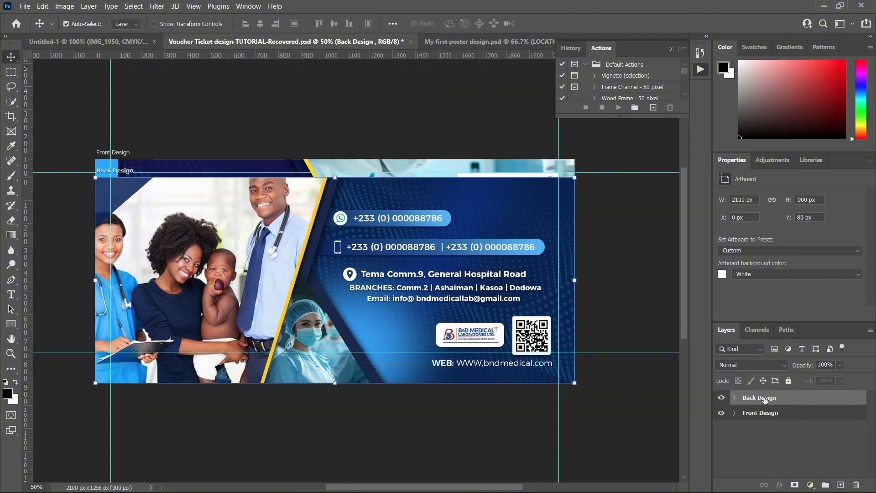
{"action": "left_click_drag", "start_coordinate": [127, 173], "coordinate": [124, 386]}
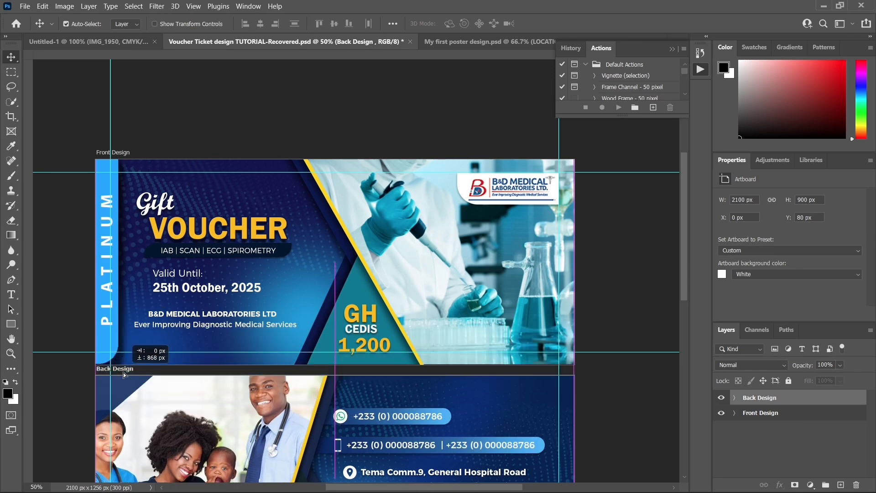
{"action": "key", "text": "ctrl+r"}
{"action": "scroll", "coordinate": [486, 271], "scroll_direction": "down", "scroll_amount": 3}
{"action": "scroll", "coordinate": [486, 272], "scroll_direction": "down", "scroll_amount": 2}
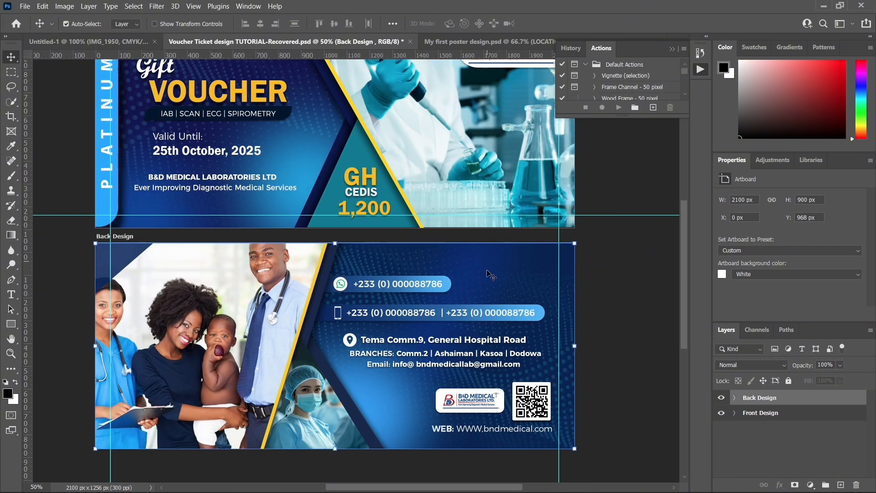
{"action": "key", "text": "ctrl+minus"}
{"action": "scroll", "coordinate": [534, 245], "scroll_direction": "up", "scroll_amount": 1}
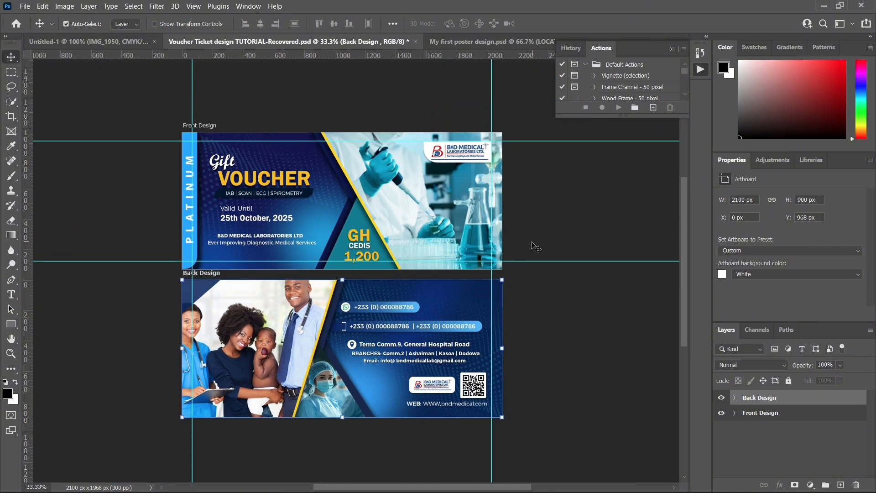